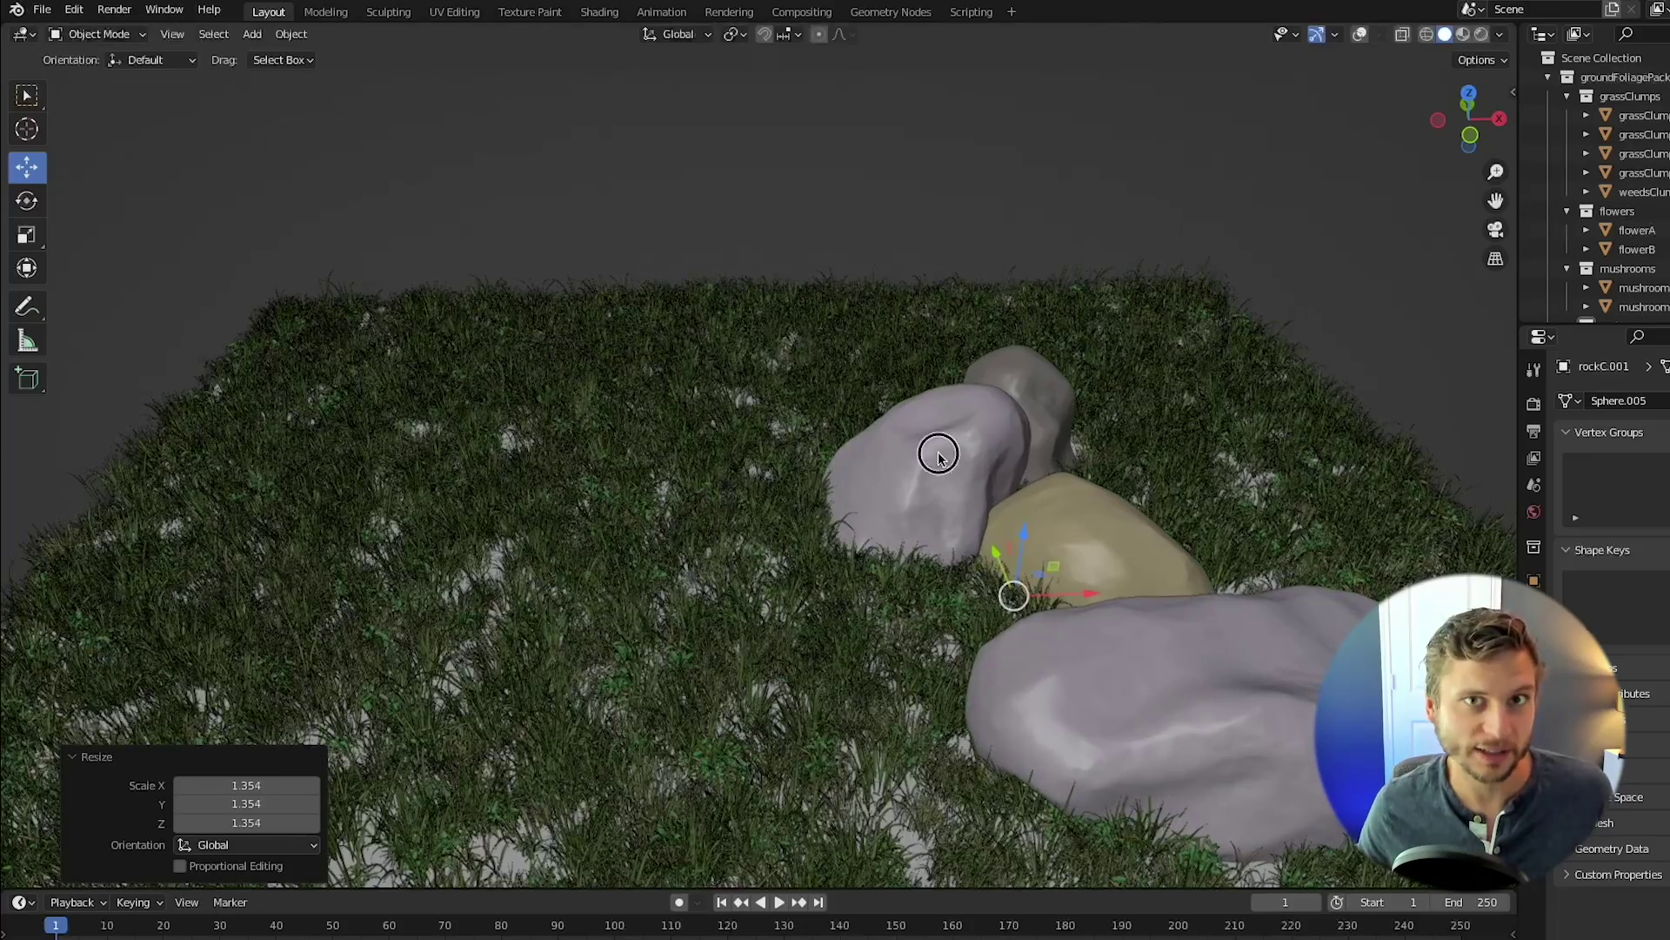
# - Move the pale purple rockC.001 onto the open grass away from the other rocks and trackball-rotate it about -50° and 41°
pyautogui.click(548, 467)
pyautogui.press('r')
pyautogui.press('r')
pyautogui.click(614, 389)
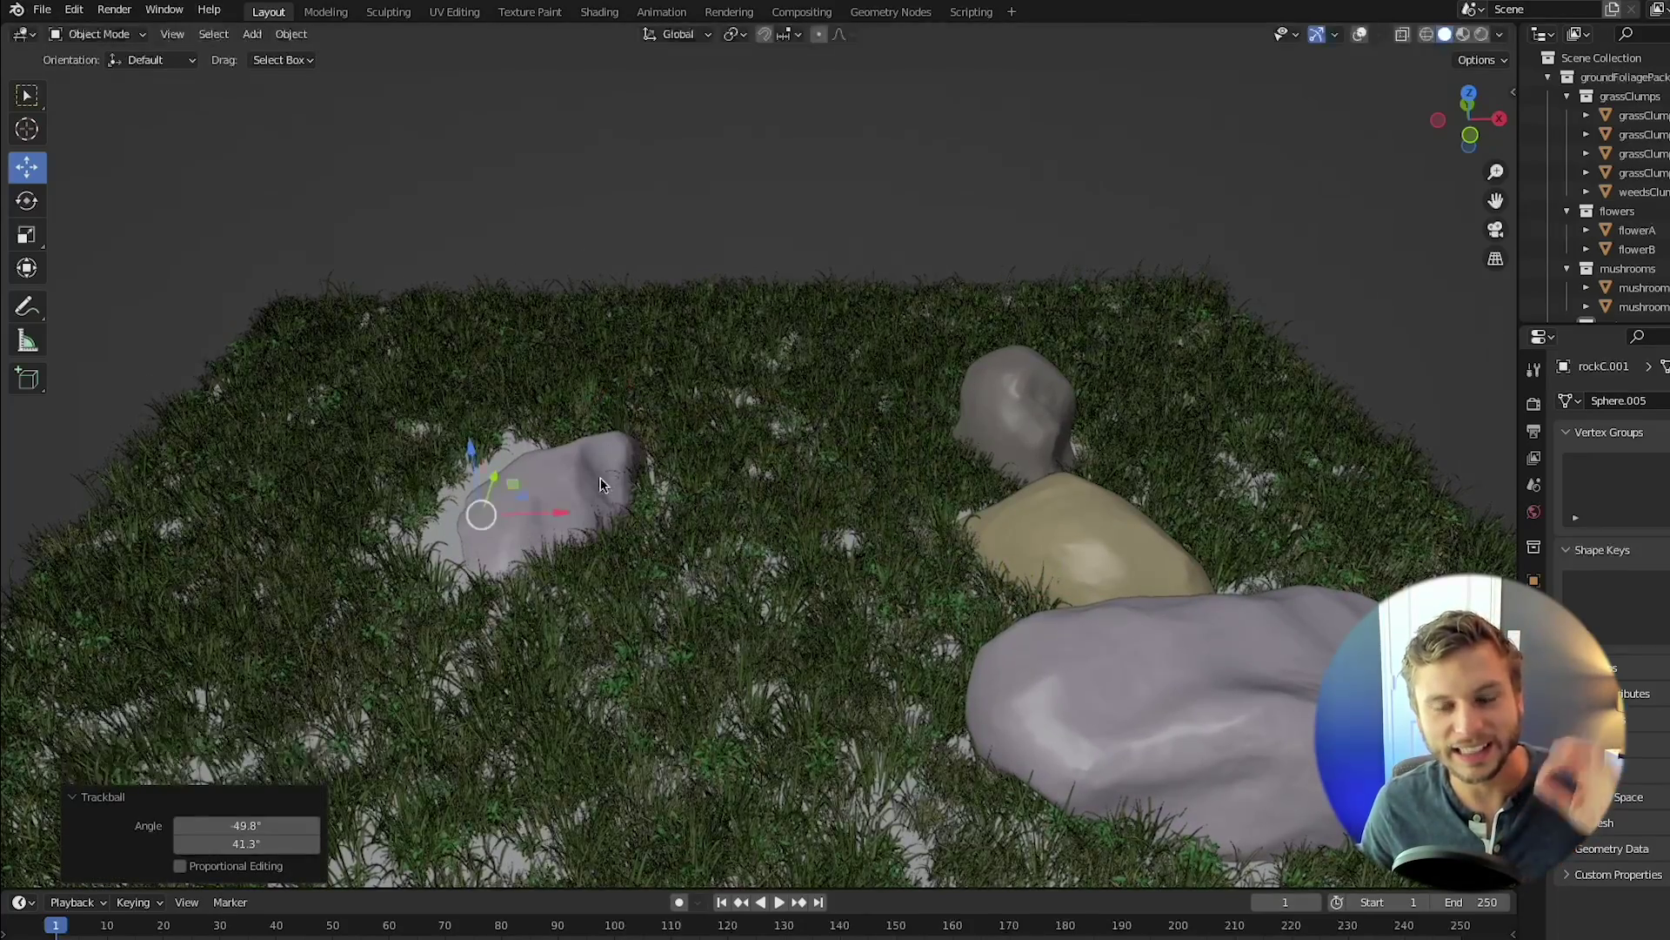
pyautogui.press('g')
pyautogui.click(615, 477)
# - Move the yellow rock beside the relocated purple rock and scale it down to a smaller size
pyautogui.click(1020, 523)
pyautogui.press('g')
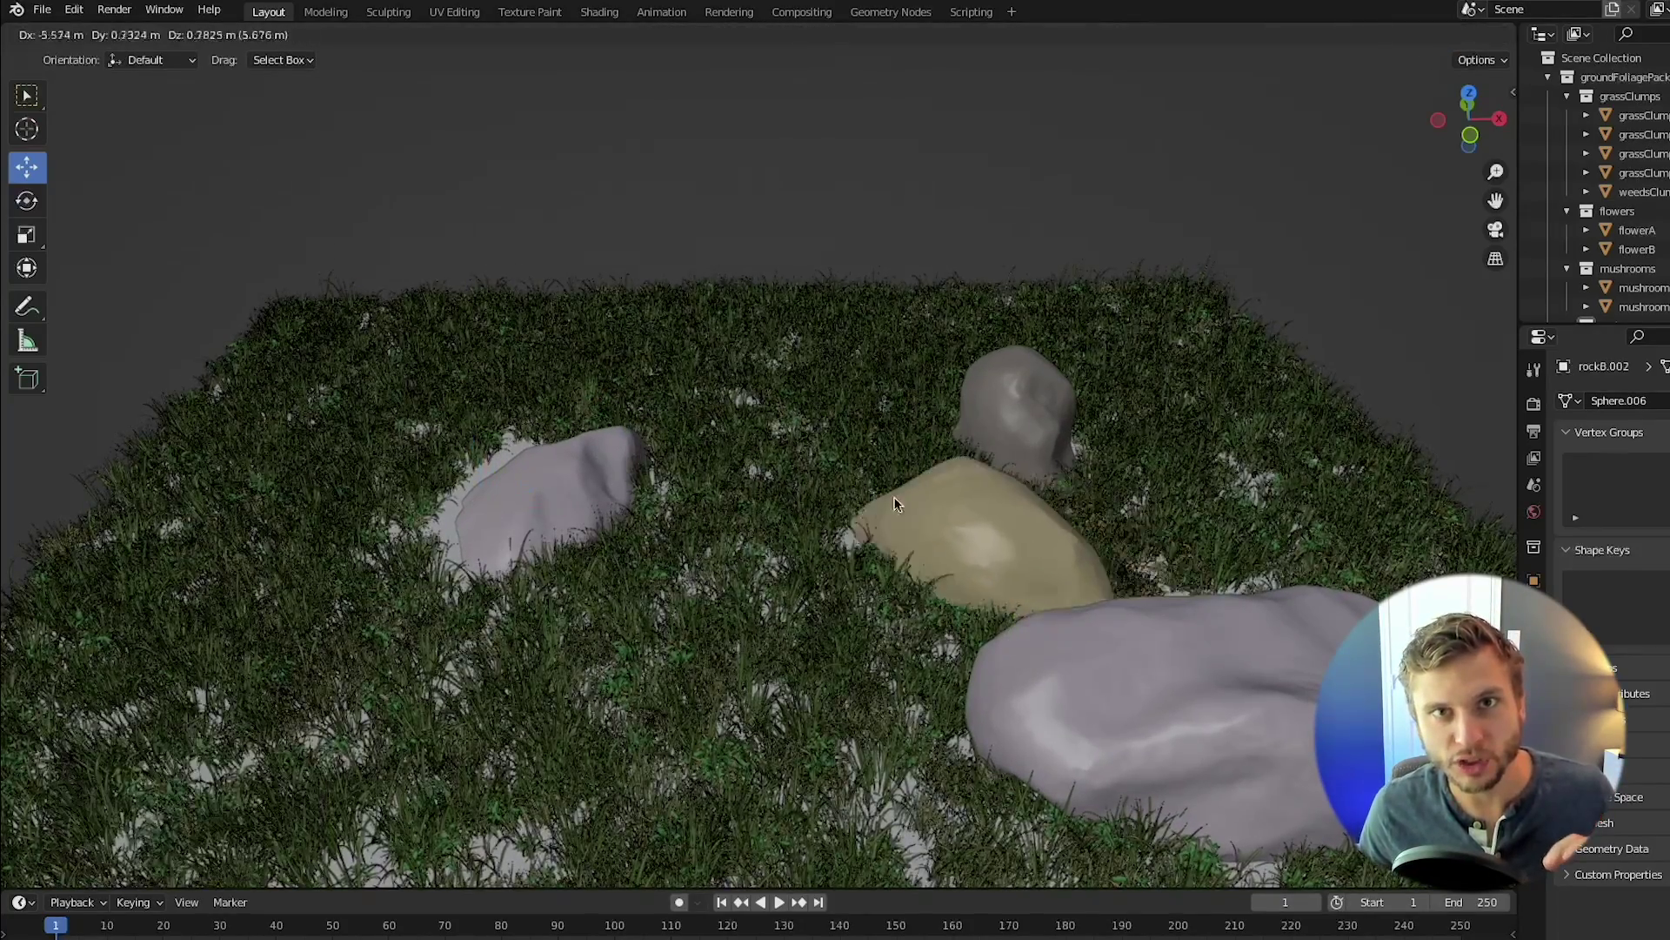
pyautogui.click(745, 488)
pyautogui.press('s')
pyautogui.click(869, 530)
pyautogui.press('g')
pyautogui.click(877, 541)
# - Reorient the largest rock with a free trackball rotation and reposition it in the grass, including about 3 m downward
pyautogui.click(1152, 664)
pyautogui.moveTo(1203, 782); pyautogui.dragTo(1183, 682)
pyautogui.press('r')
pyautogui.press('r')
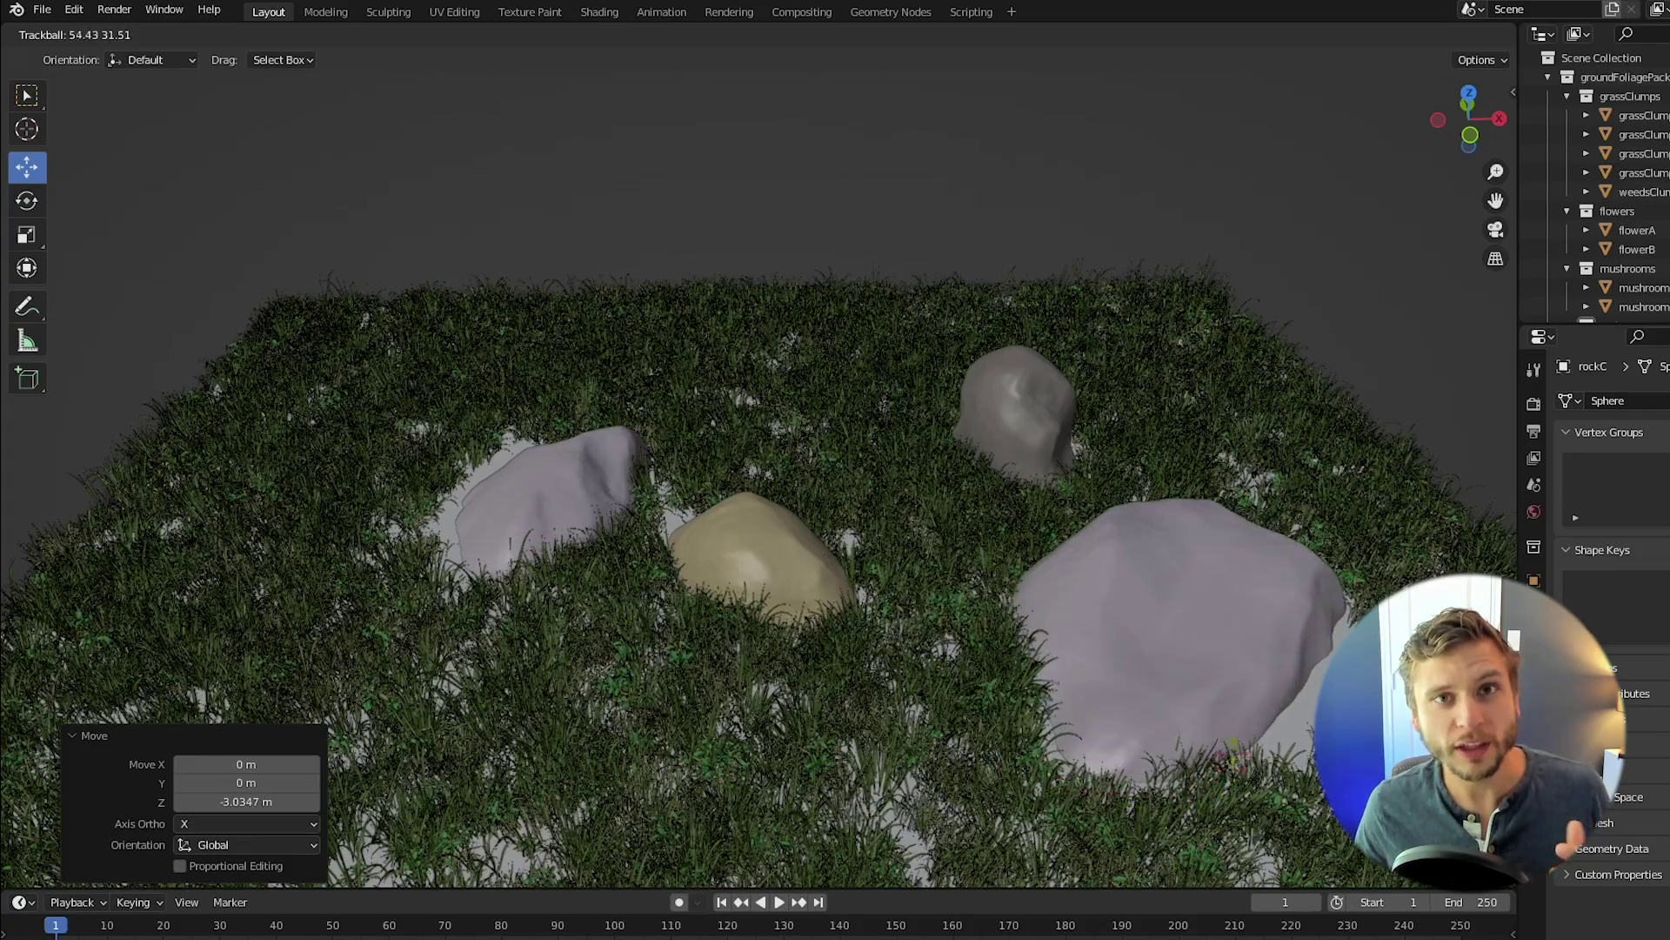
pyautogui.click(1261, 753)
pyautogui.press('g')
pyautogui.click(1245, 682)
# - Move the small grey rock at the back toward the middle of the grass, behind the yellow rock
pyautogui.click(1040, 423)
pyautogui.press('g')
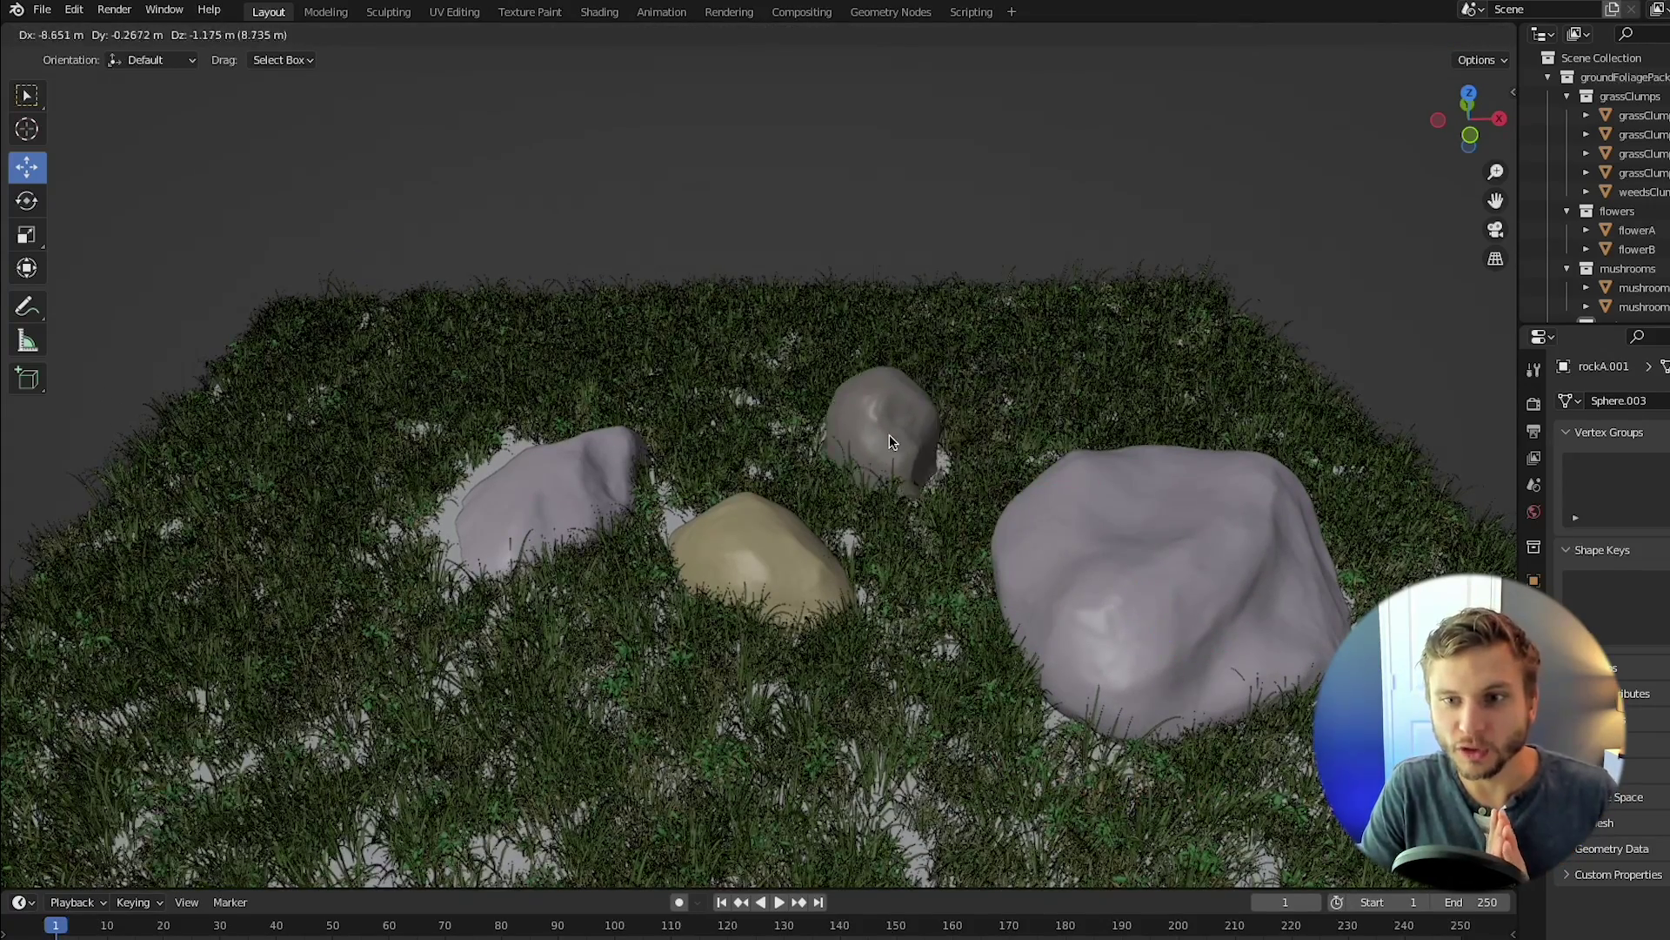
pyautogui.click(850, 441)
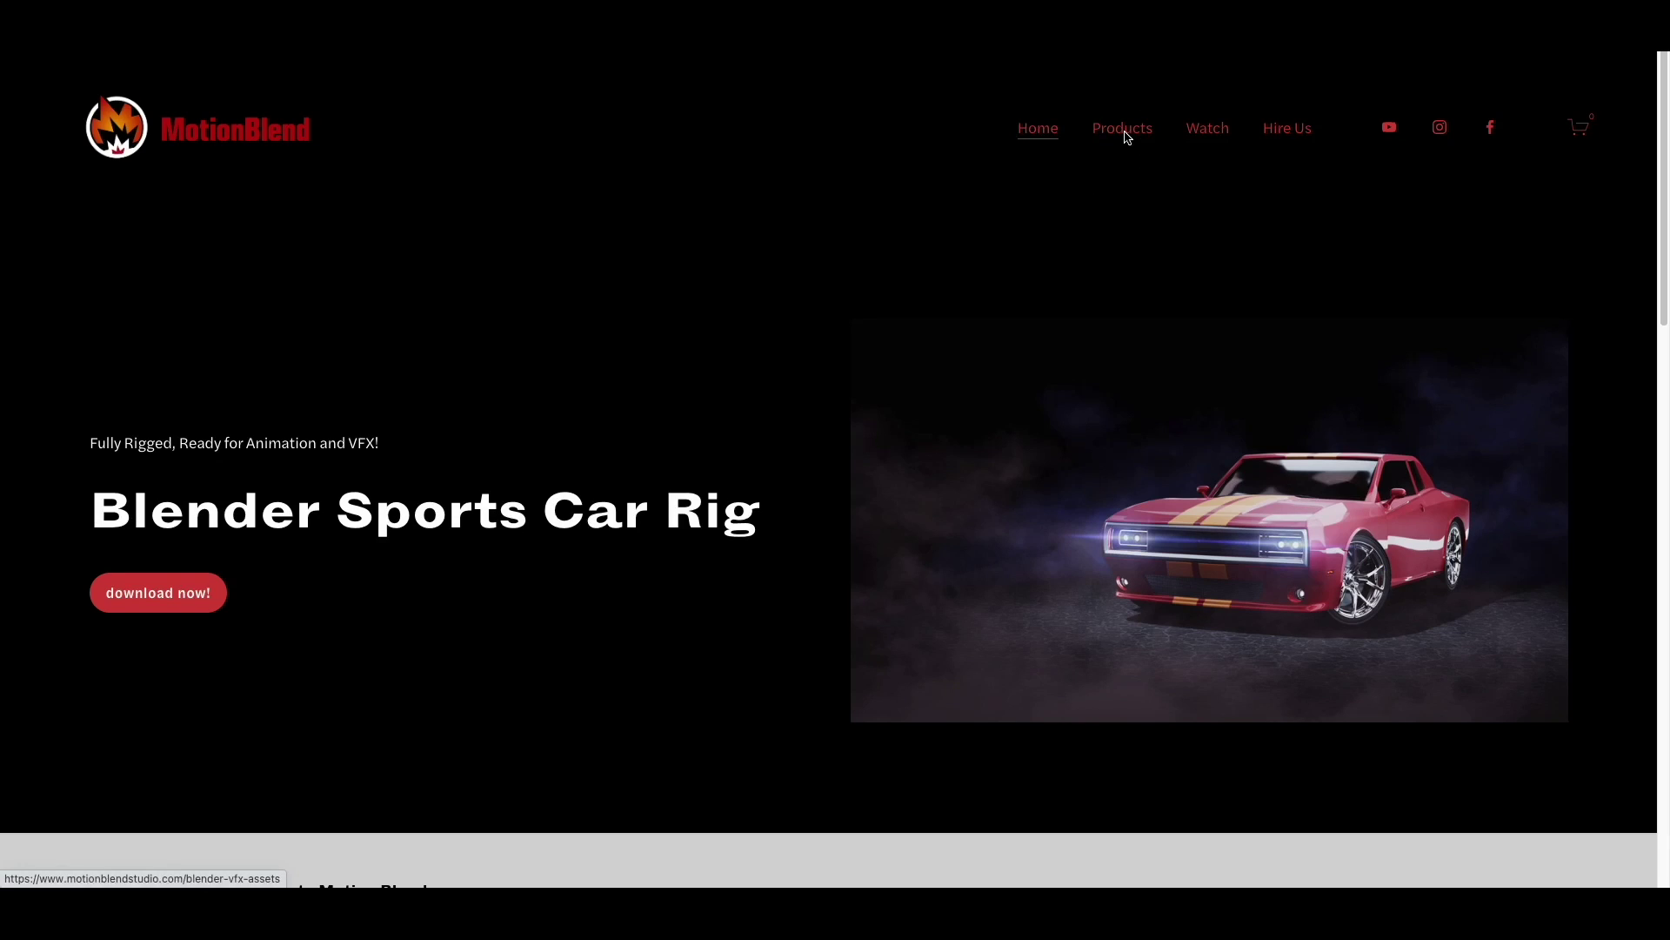
# - Switch to the MotionBlend website and view the Ground Foliage Pack product page from its products listing
pyautogui.click(1124, 130)
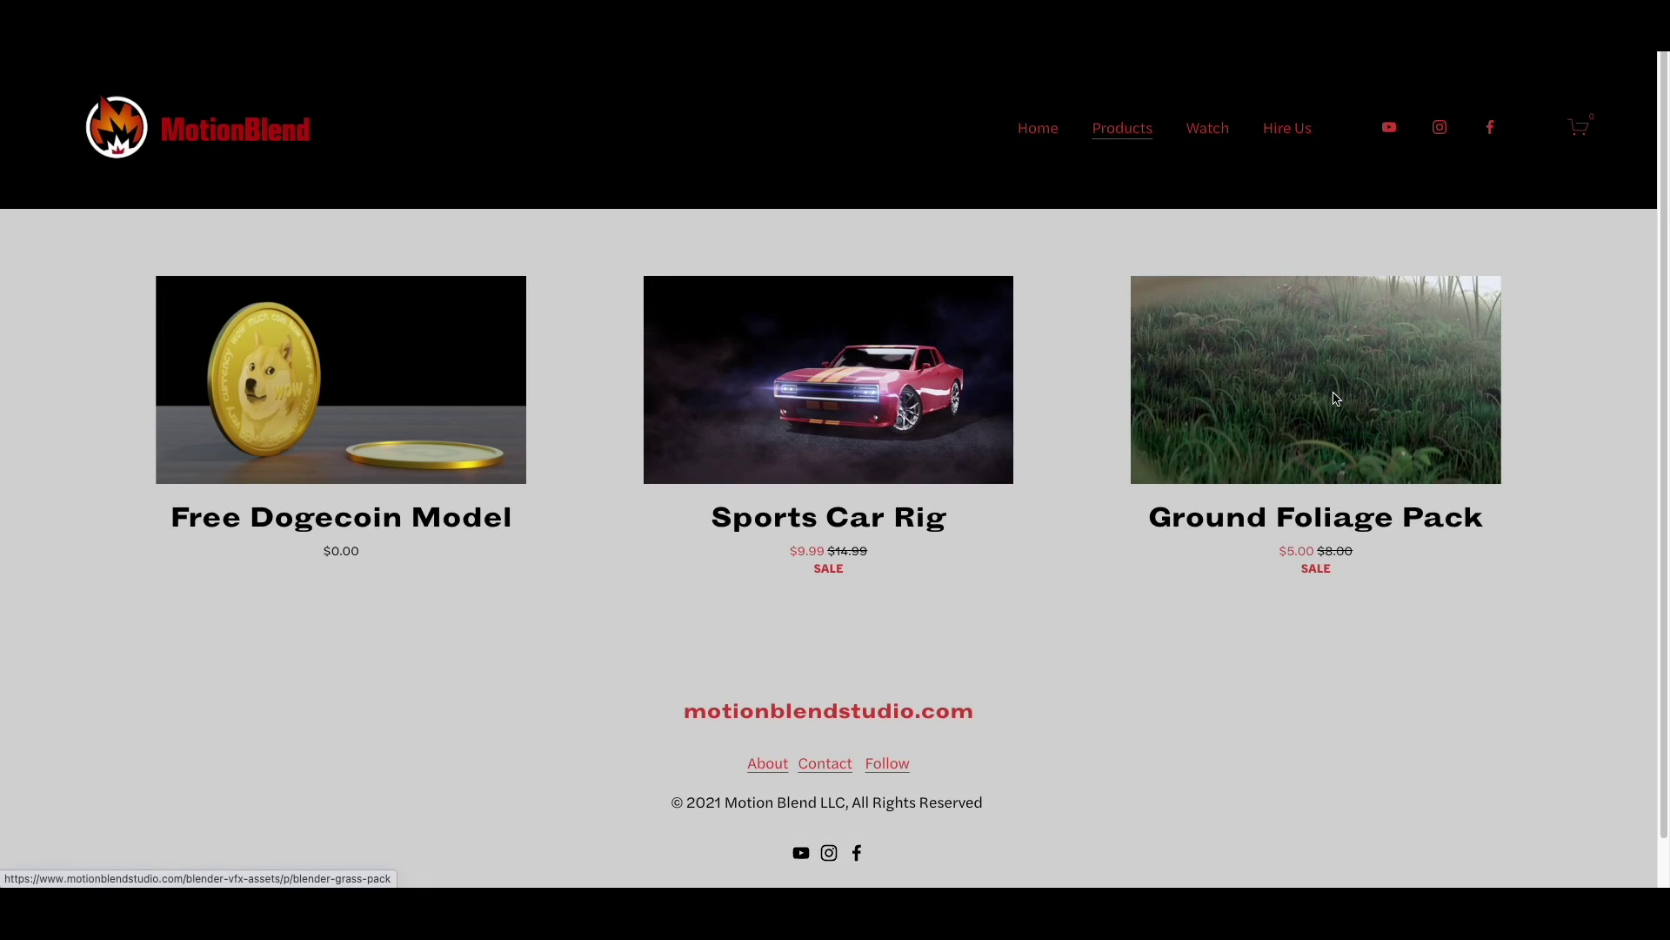
pyautogui.click(1336, 399)
pyautogui.scroll(-2, 922, 575)
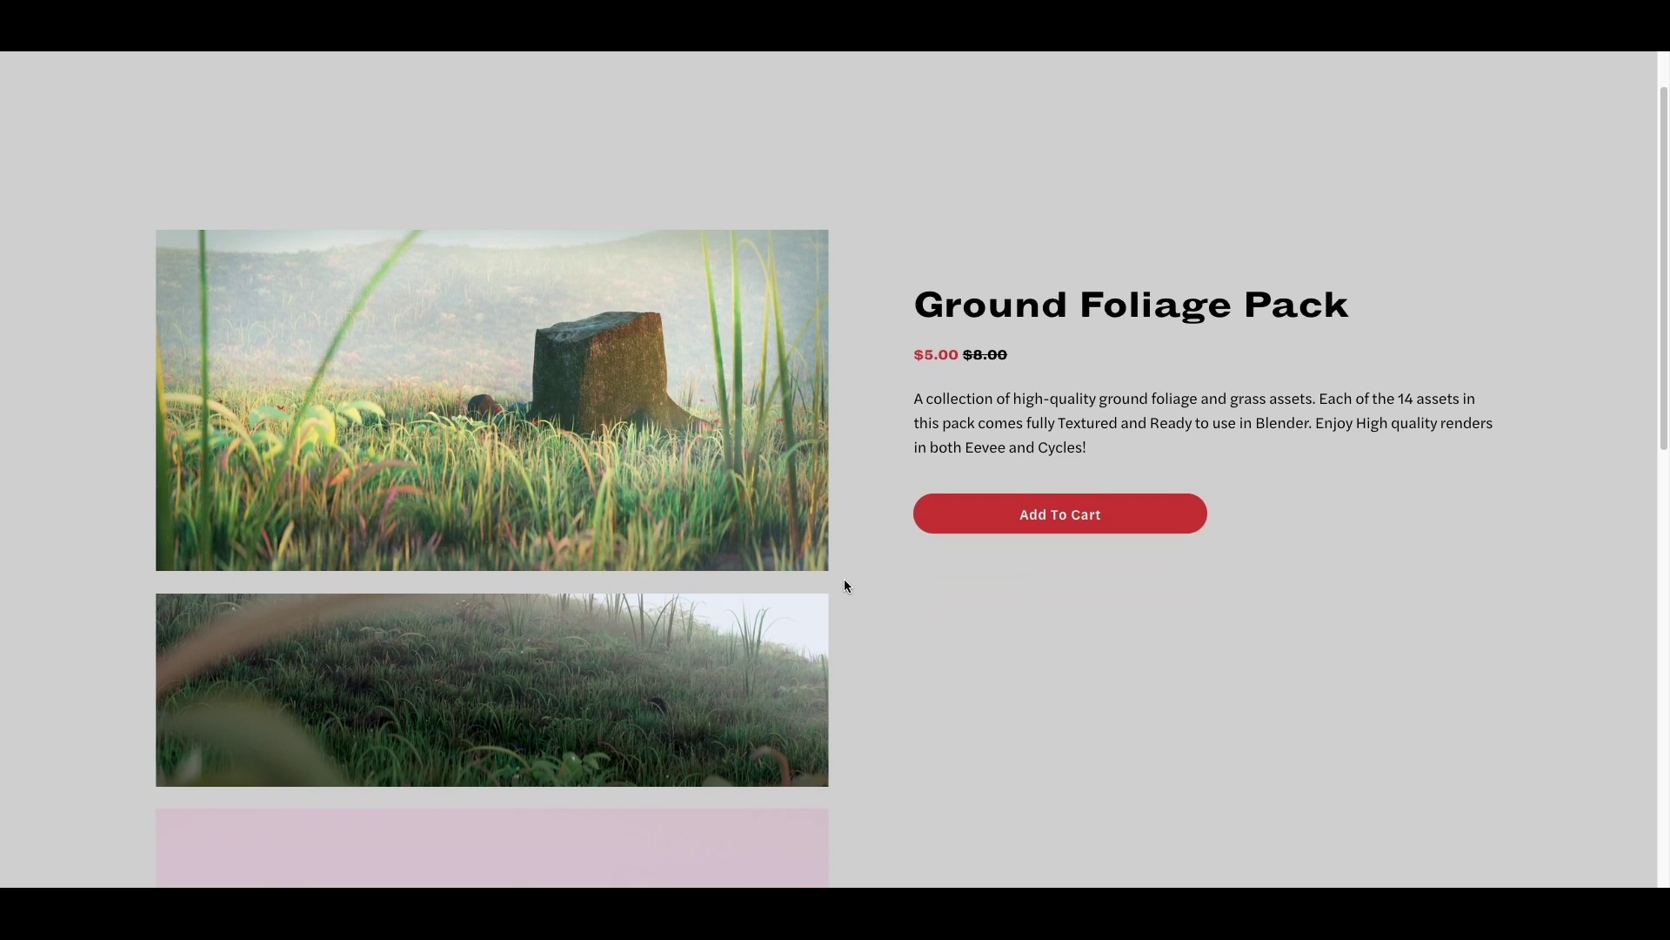
pyautogui.scroll(-3, 845, 579)
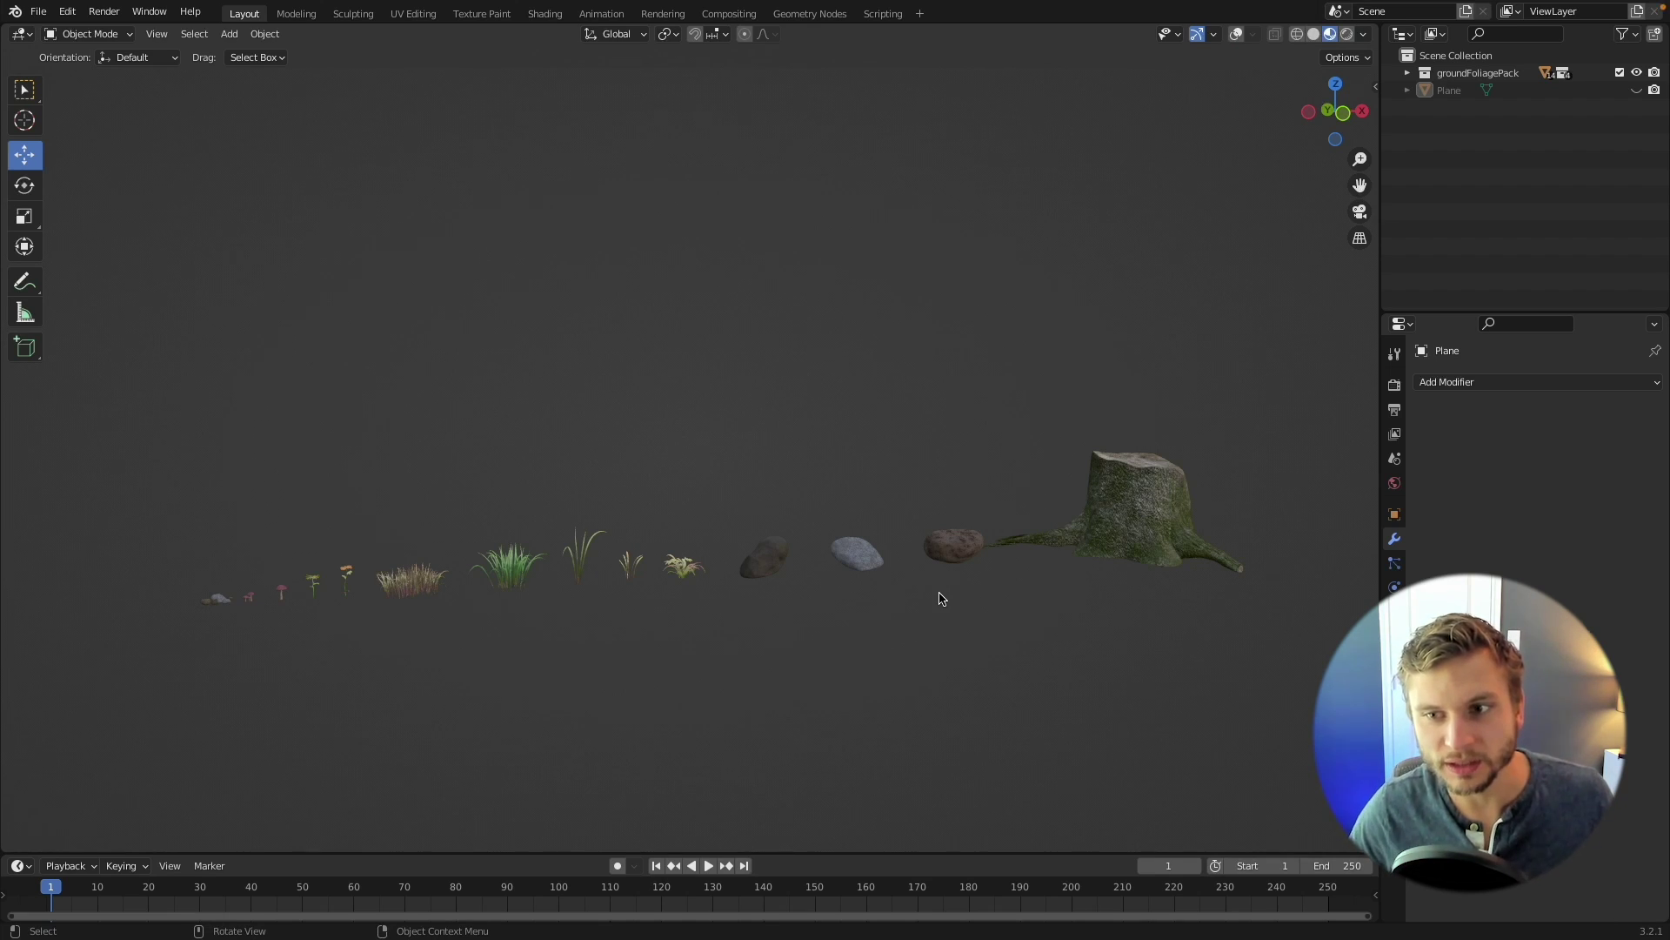
# - Switch to Blender, set solid viewport shading, and show the ground Plane in place of the groundFoliagePack collection
pyautogui.press('z')
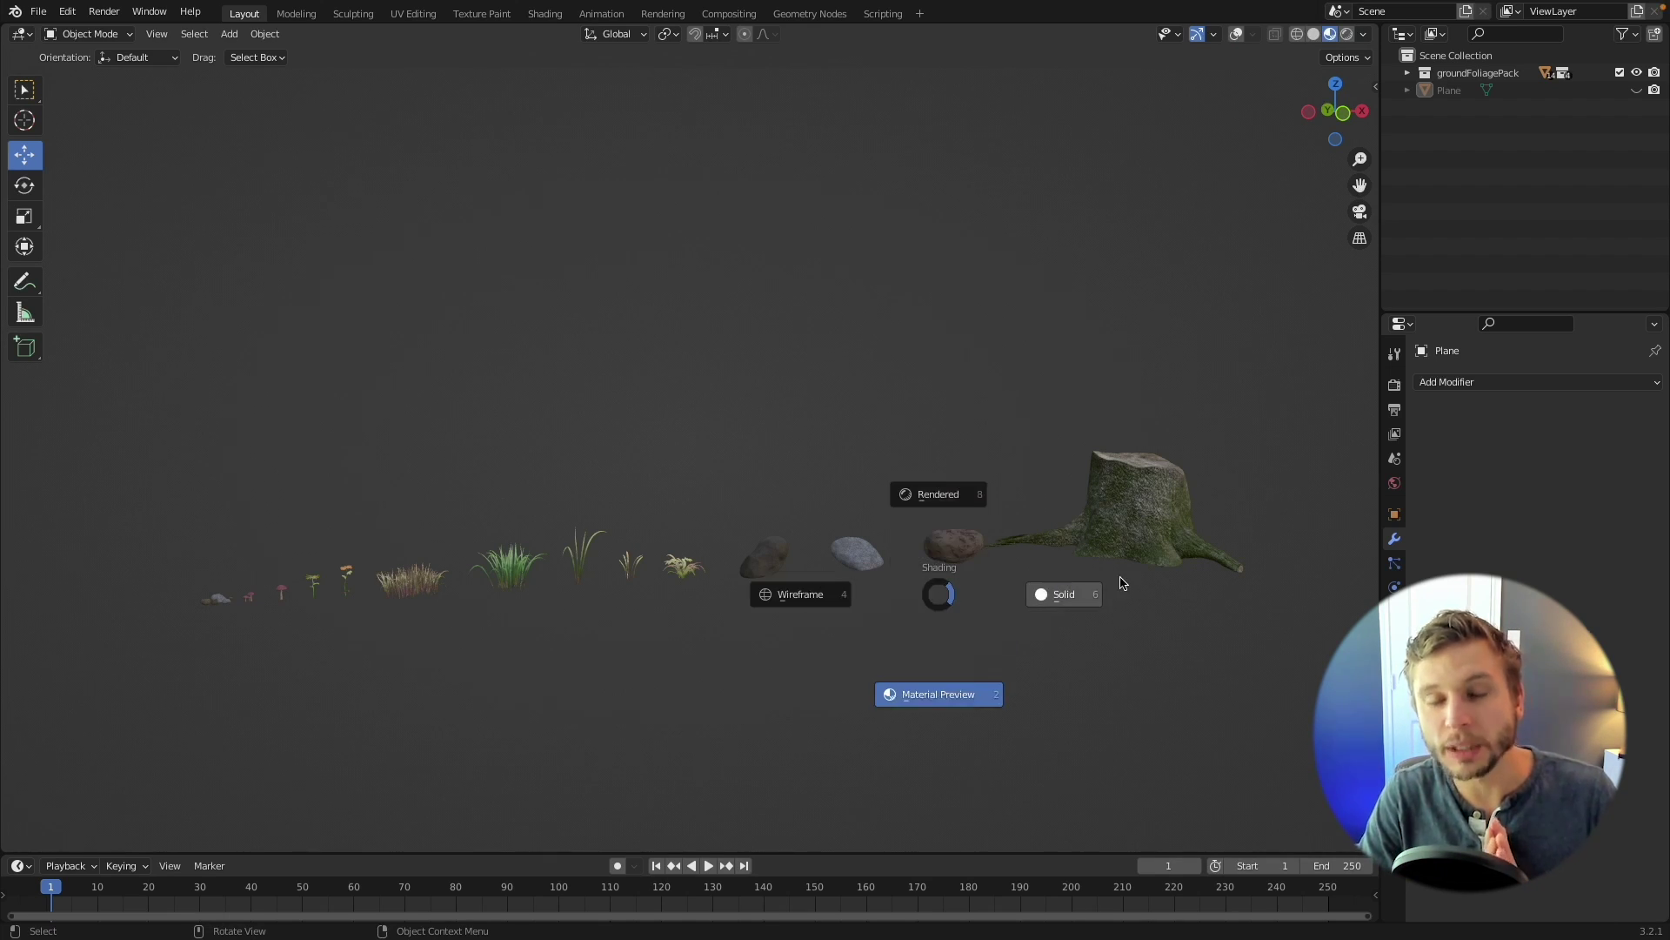
pyautogui.click(1120, 583)
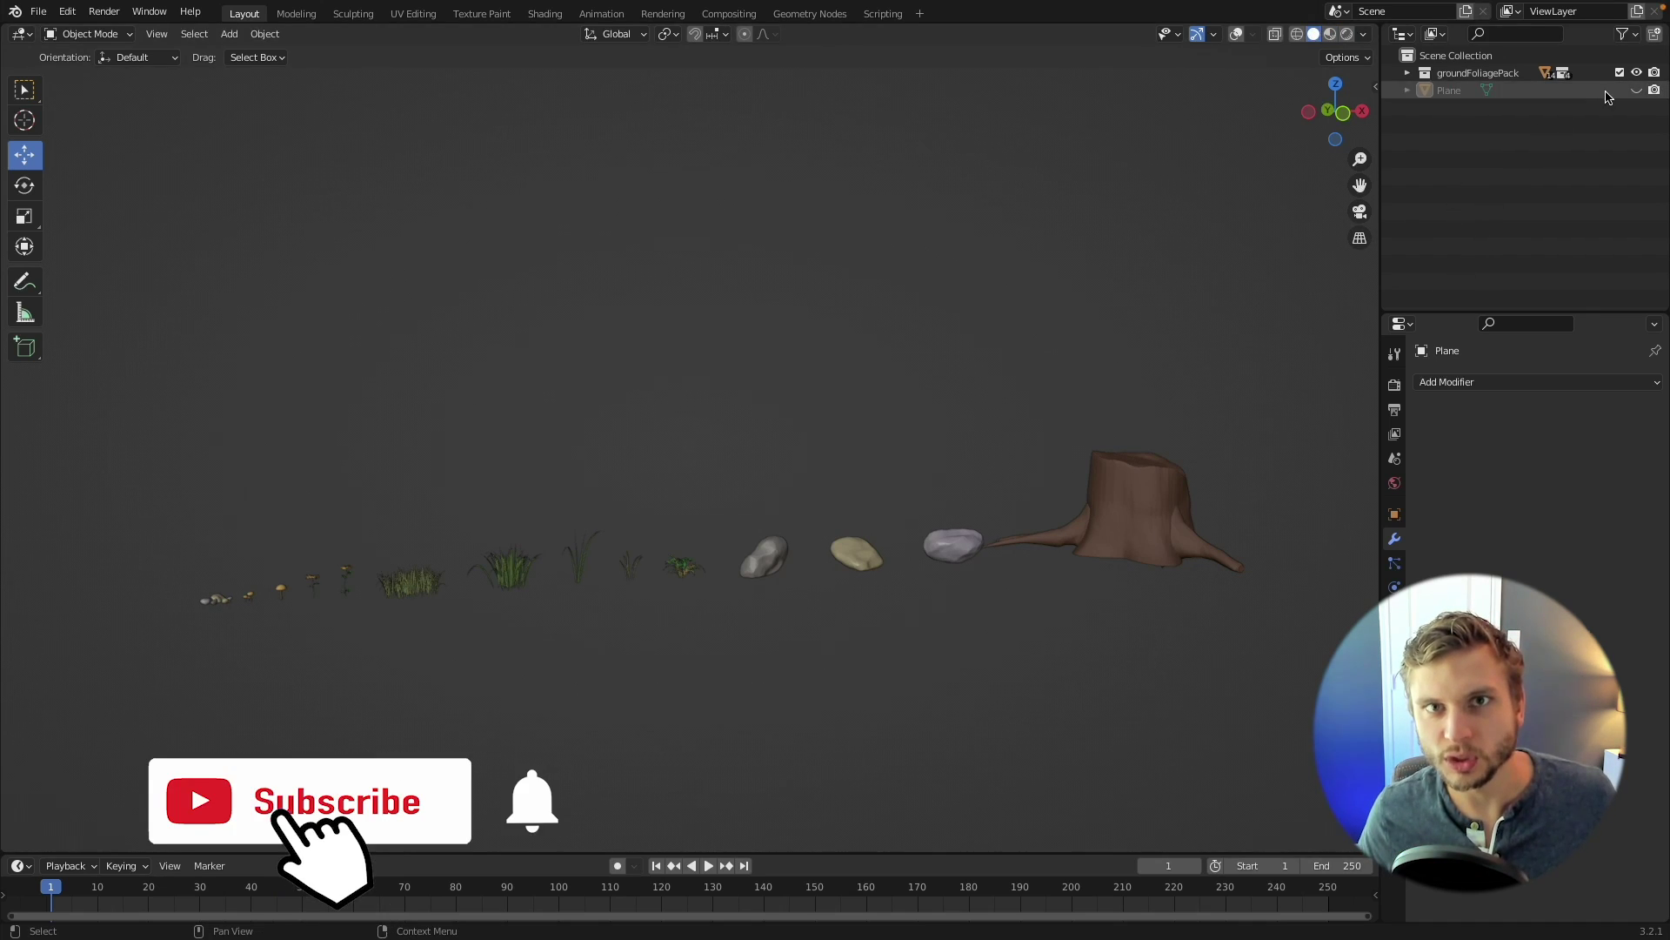
pyautogui.keyDown('ctrl'); pyautogui.click(1637, 89); pyautogui.keyUp('ctrl')
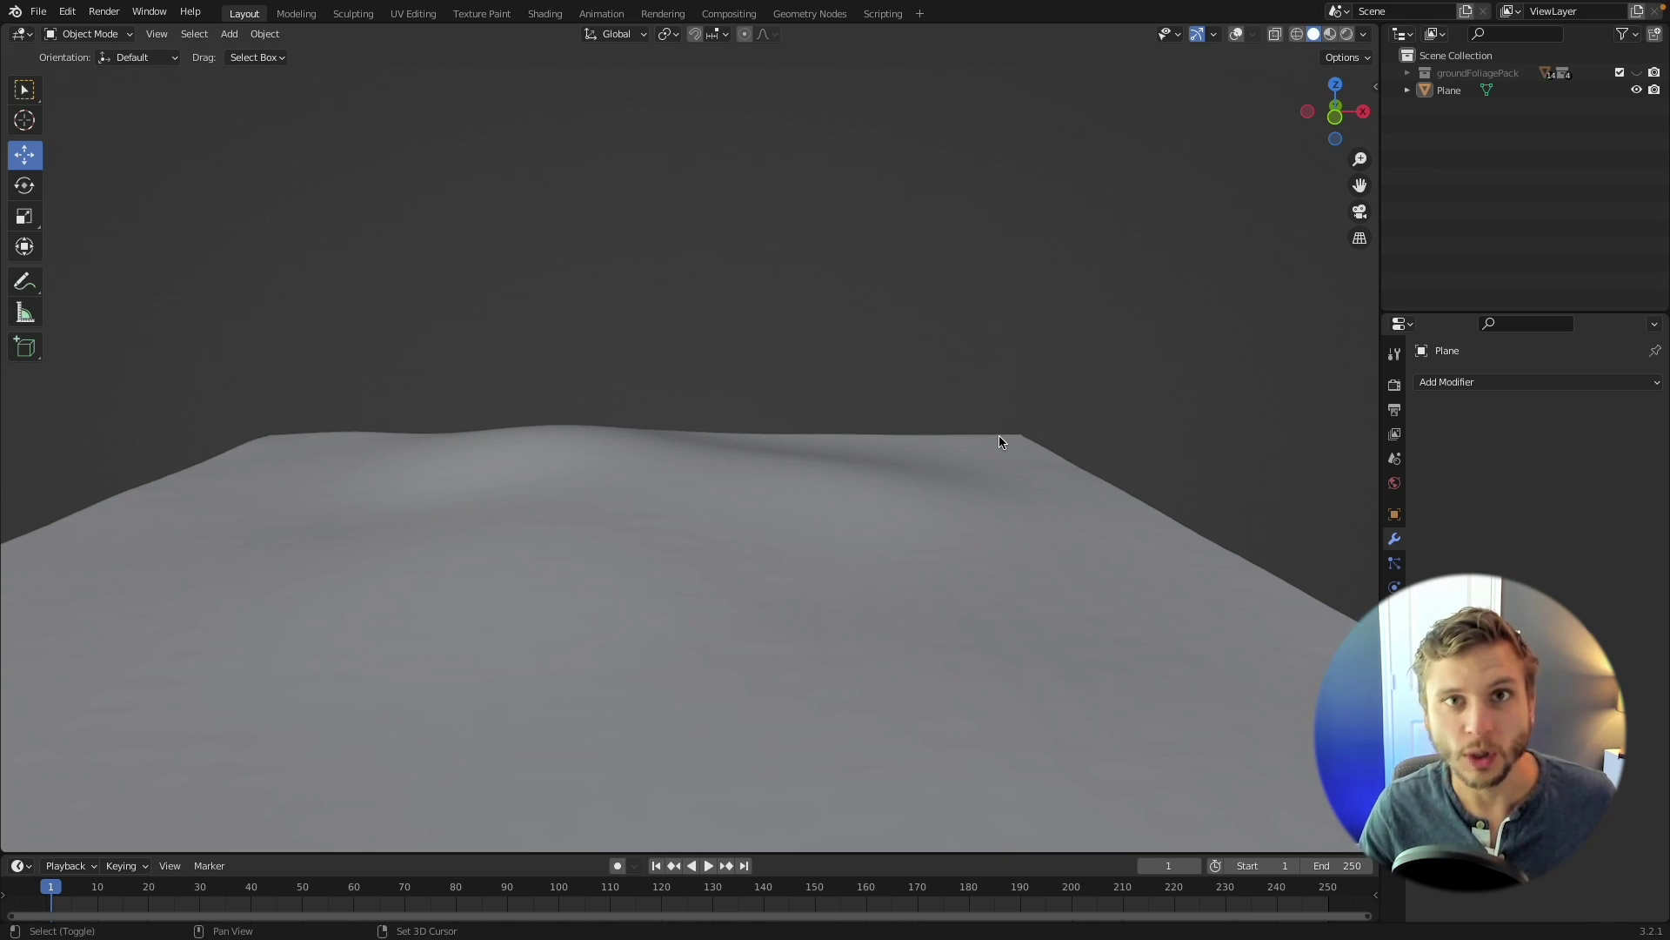
# - Open the Geometry Nodes workspace and create a new geometry node tree on the ground plane
pyautogui.keyDown('shift'); pyautogui.moveTo(998, 437); pyautogui.dragTo(1000, 430, button='middle'); pyautogui.keyUp('shift')
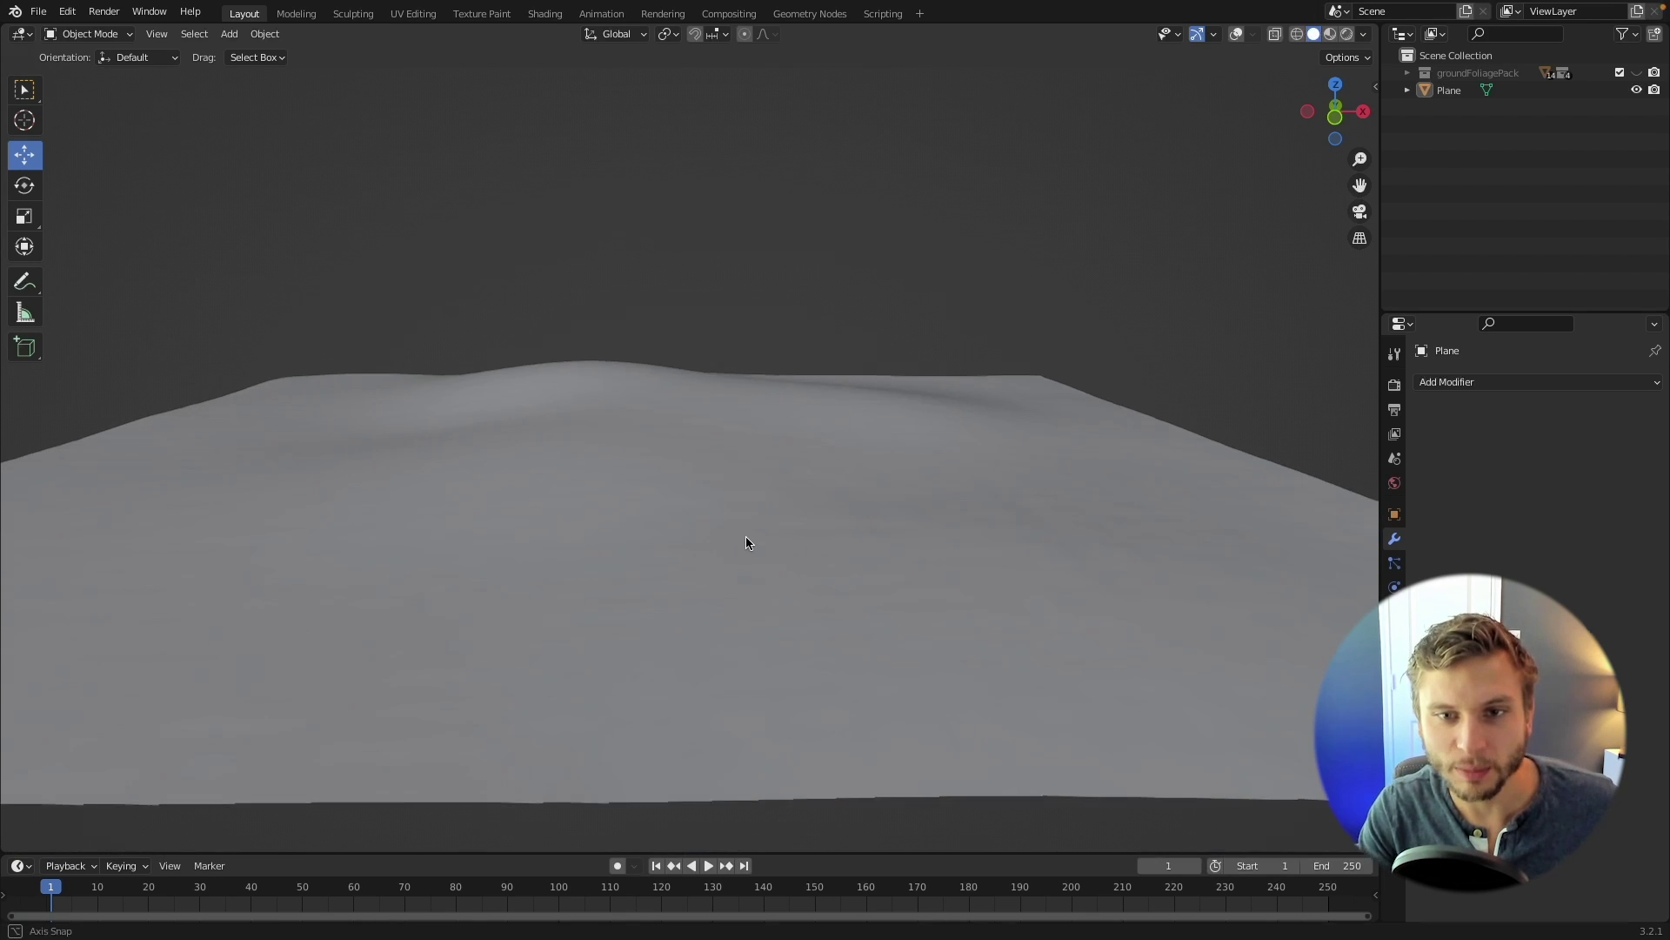
pyautogui.keyDown('shift'); pyautogui.moveTo(745, 535); pyautogui.dragTo(762, 524, button='middle'); pyautogui.keyUp('shift')
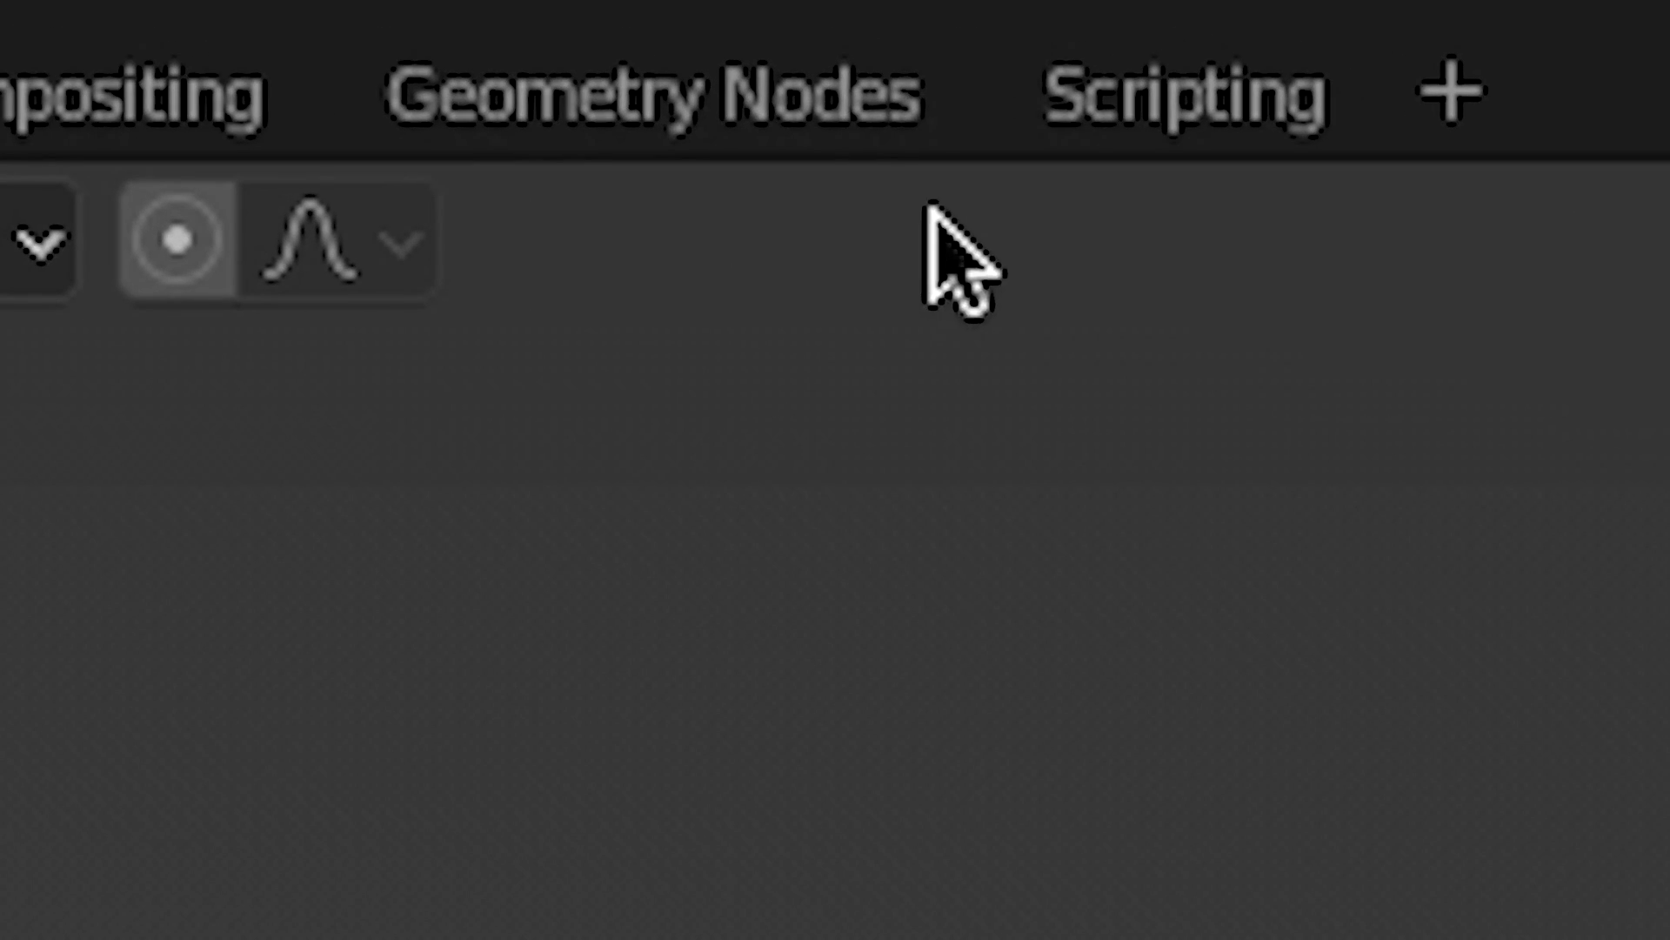
pyautogui.click(780, 121)
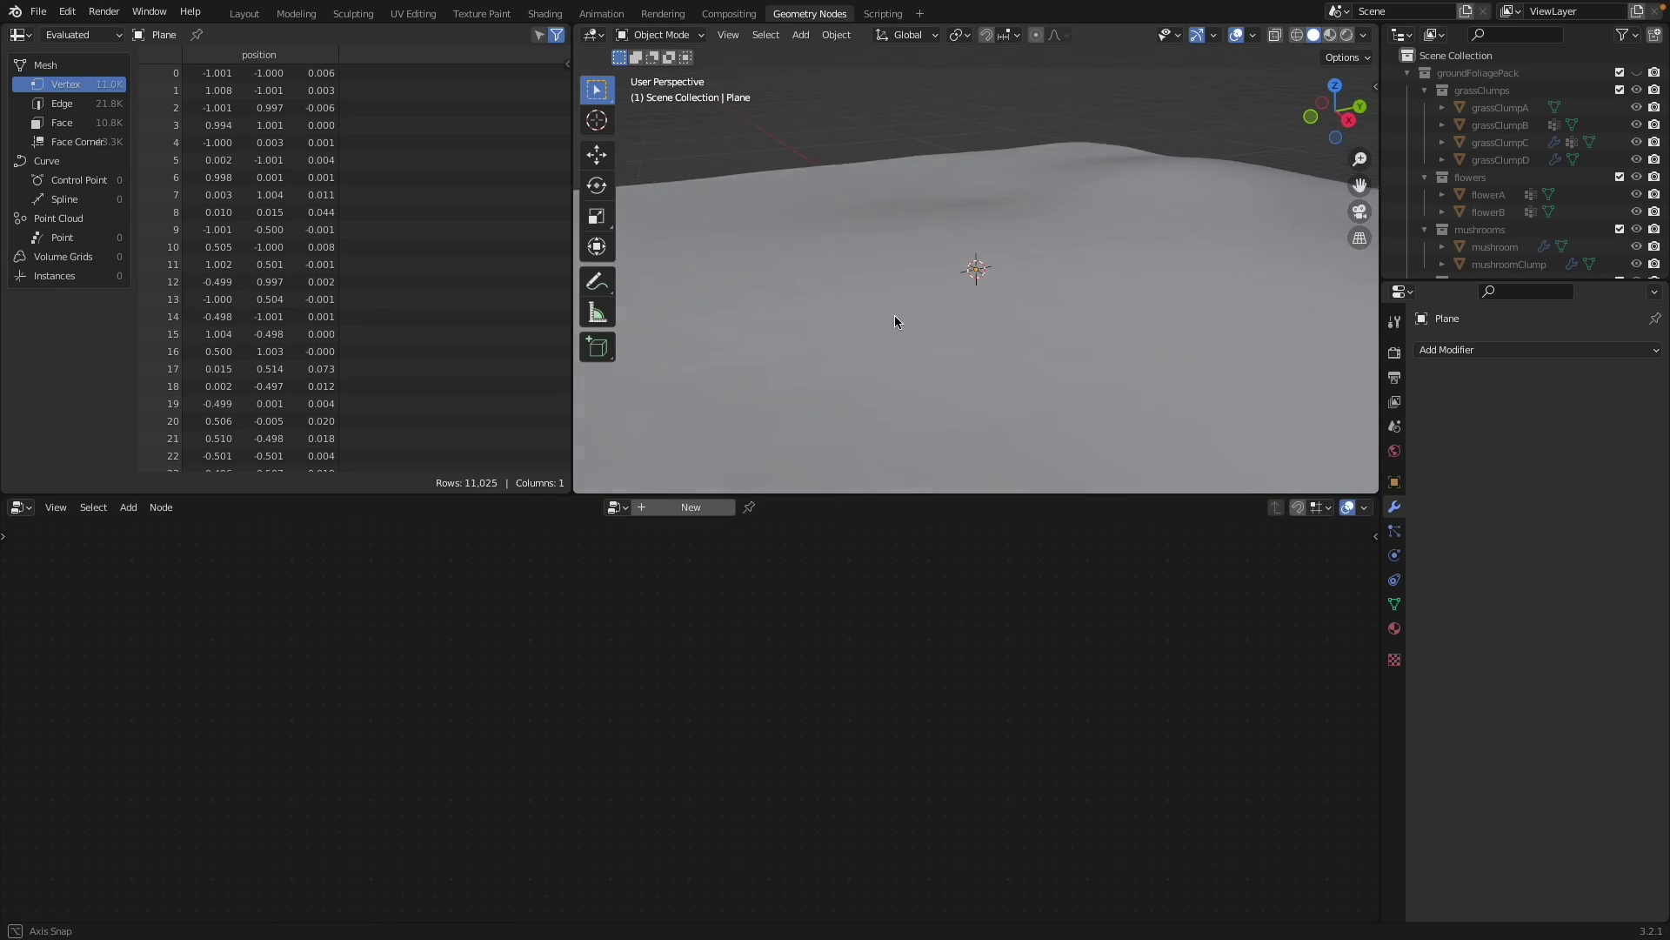
pyautogui.moveTo(894, 315); pyautogui.dragTo(928, 315, button='middle')
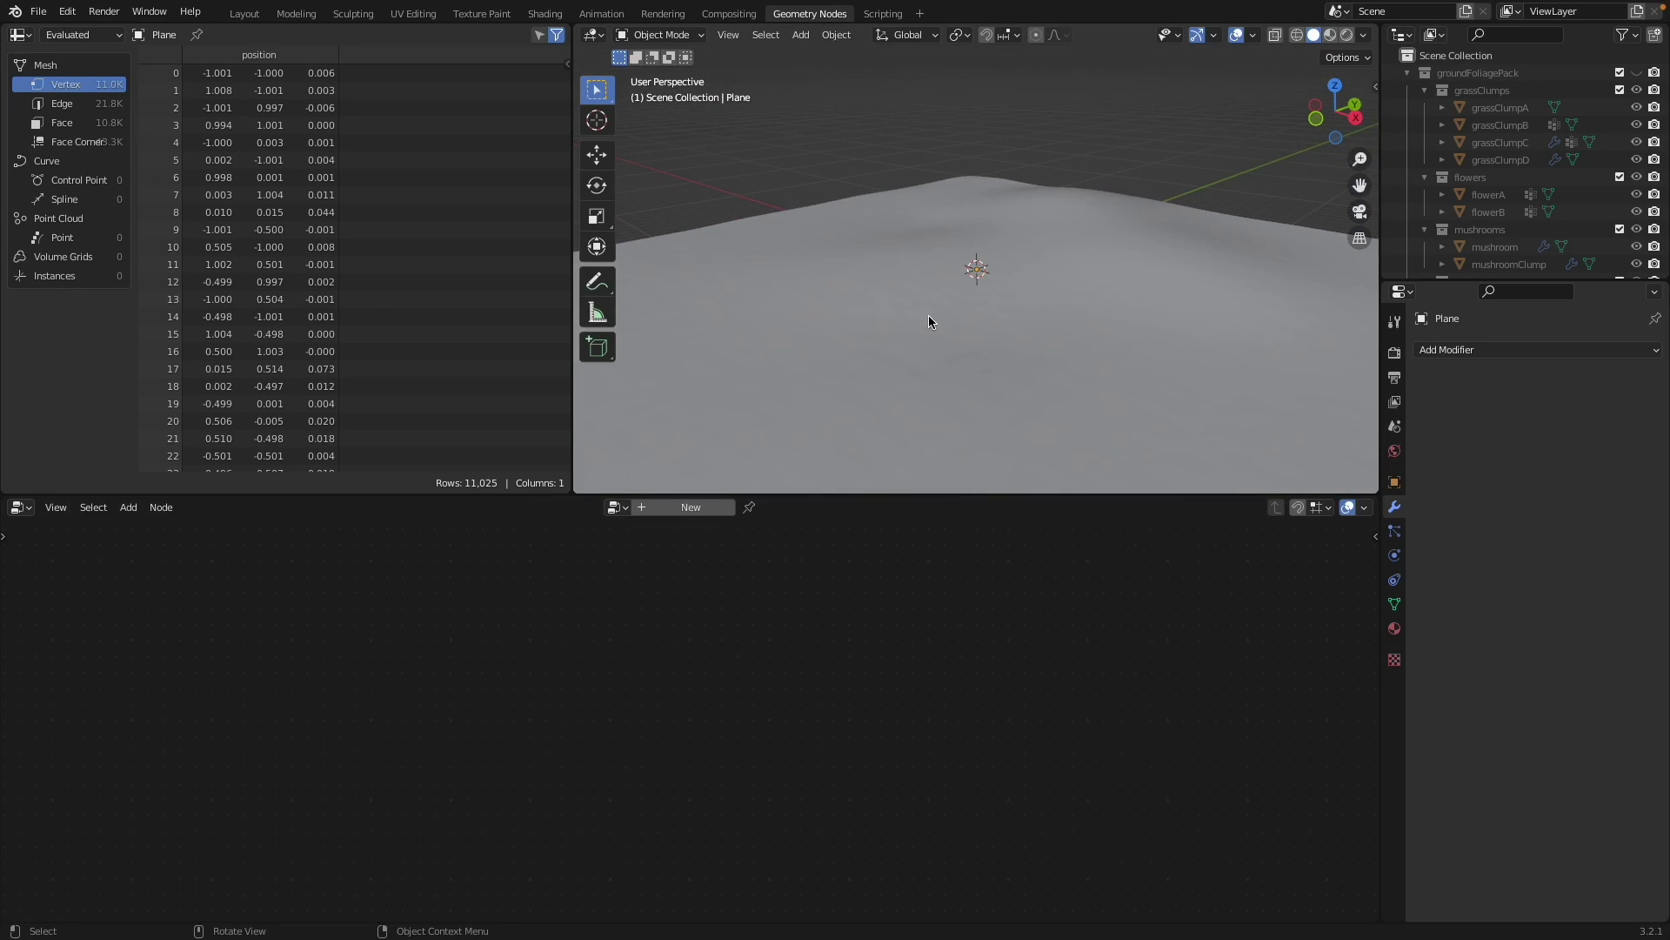
pyautogui.click(1015, 385)
pyautogui.scroll(-4, 916, 405)
pyautogui.moveTo(916, 406); pyautogui.dragTo(1014, 391, button='middle')
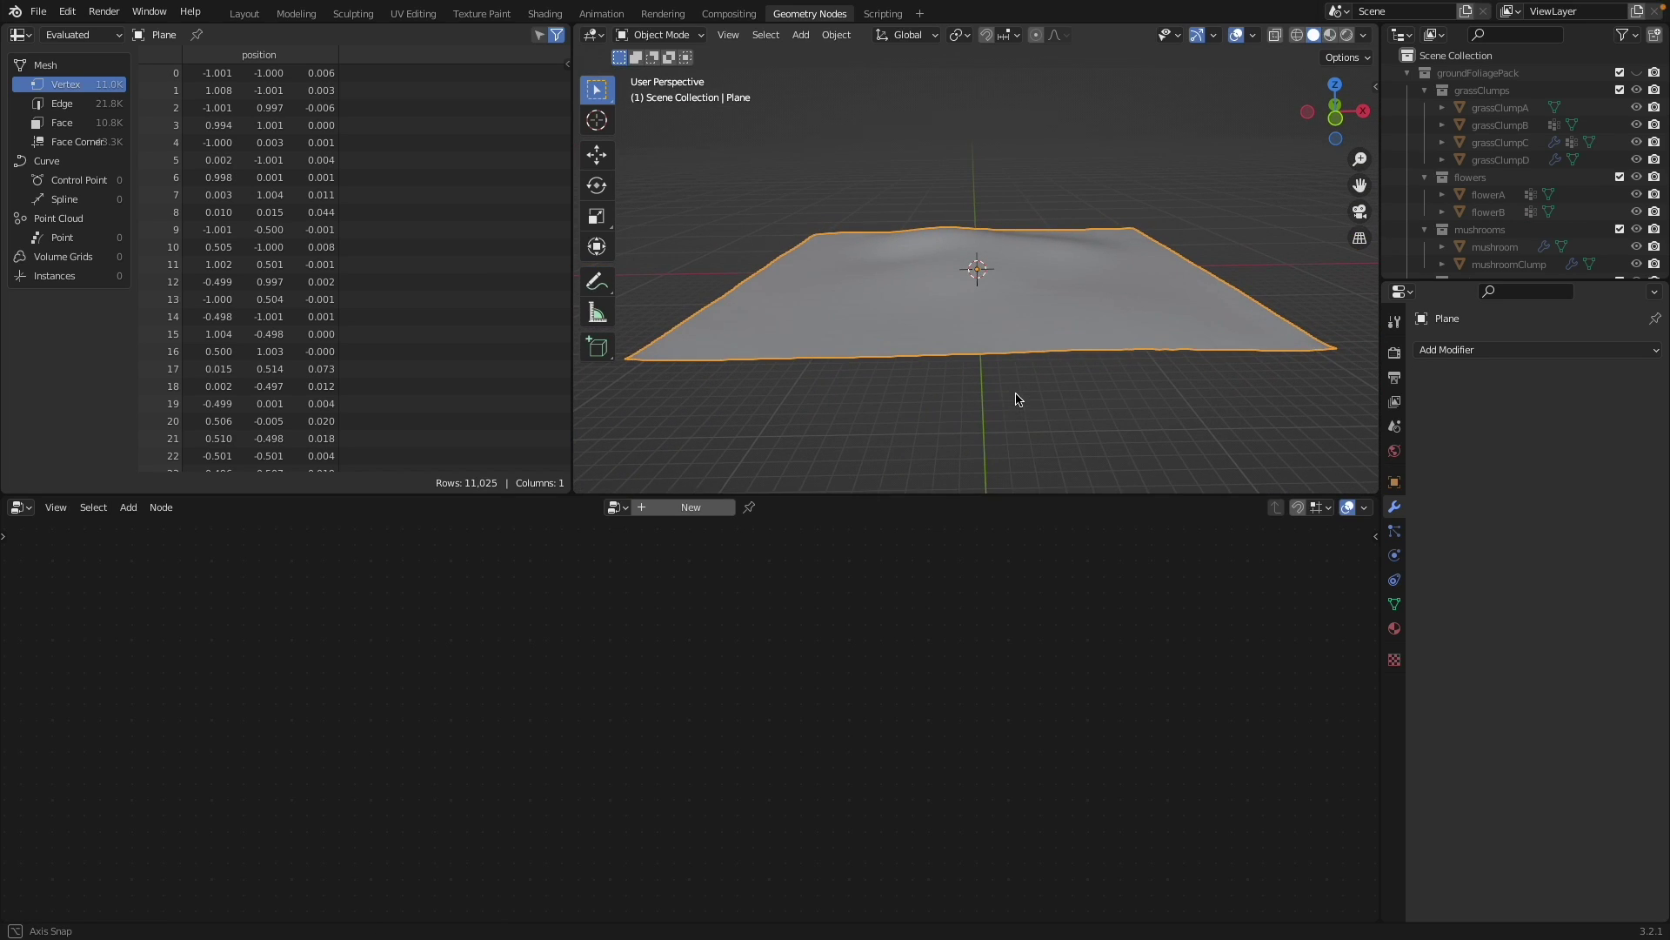
pyautogui.click(701, 509)
# - Spread the Group Input and Group Output nodes far apart to make room between them
pyautogui.scroll(2, 573, 738)
pyautogui.moveTo(571, 734); pyautogui.dragTo(625, 667, button='middle')
pyautogui.moveTo(402, 679); pyautogui.dragTo(298, 645)
pyautogui.moveTo(1107, 663); pyautogui.dragTo(1186, 615)
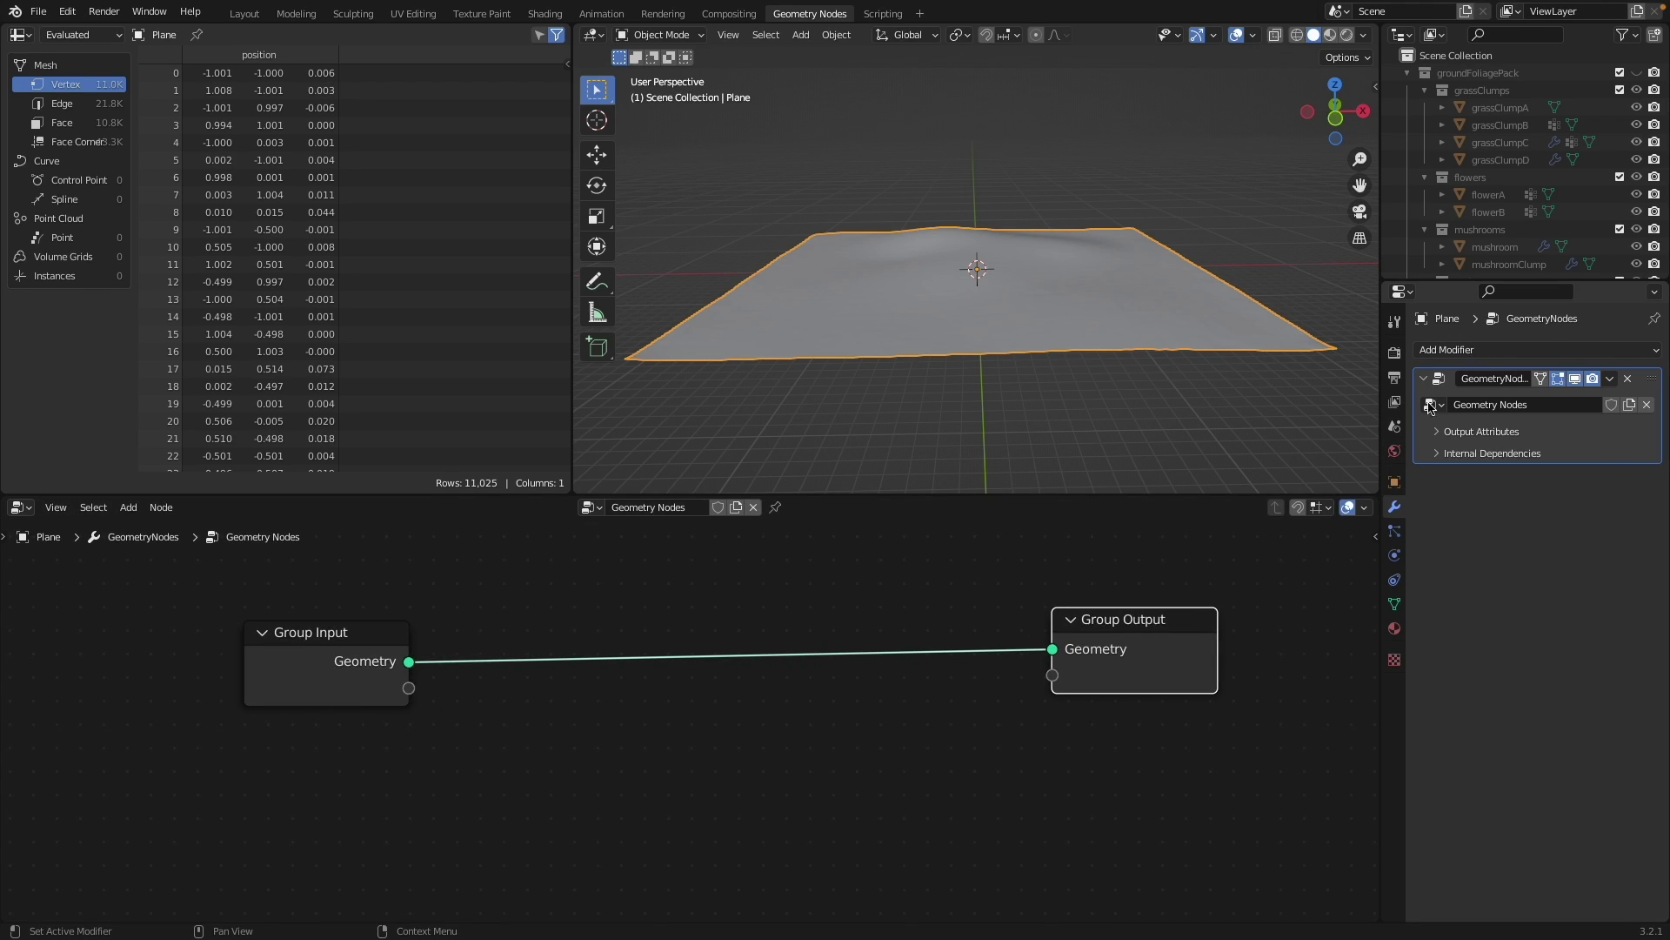
pyautogui.moveTo(336, 689); pyautogui.dragTo(225, 660)
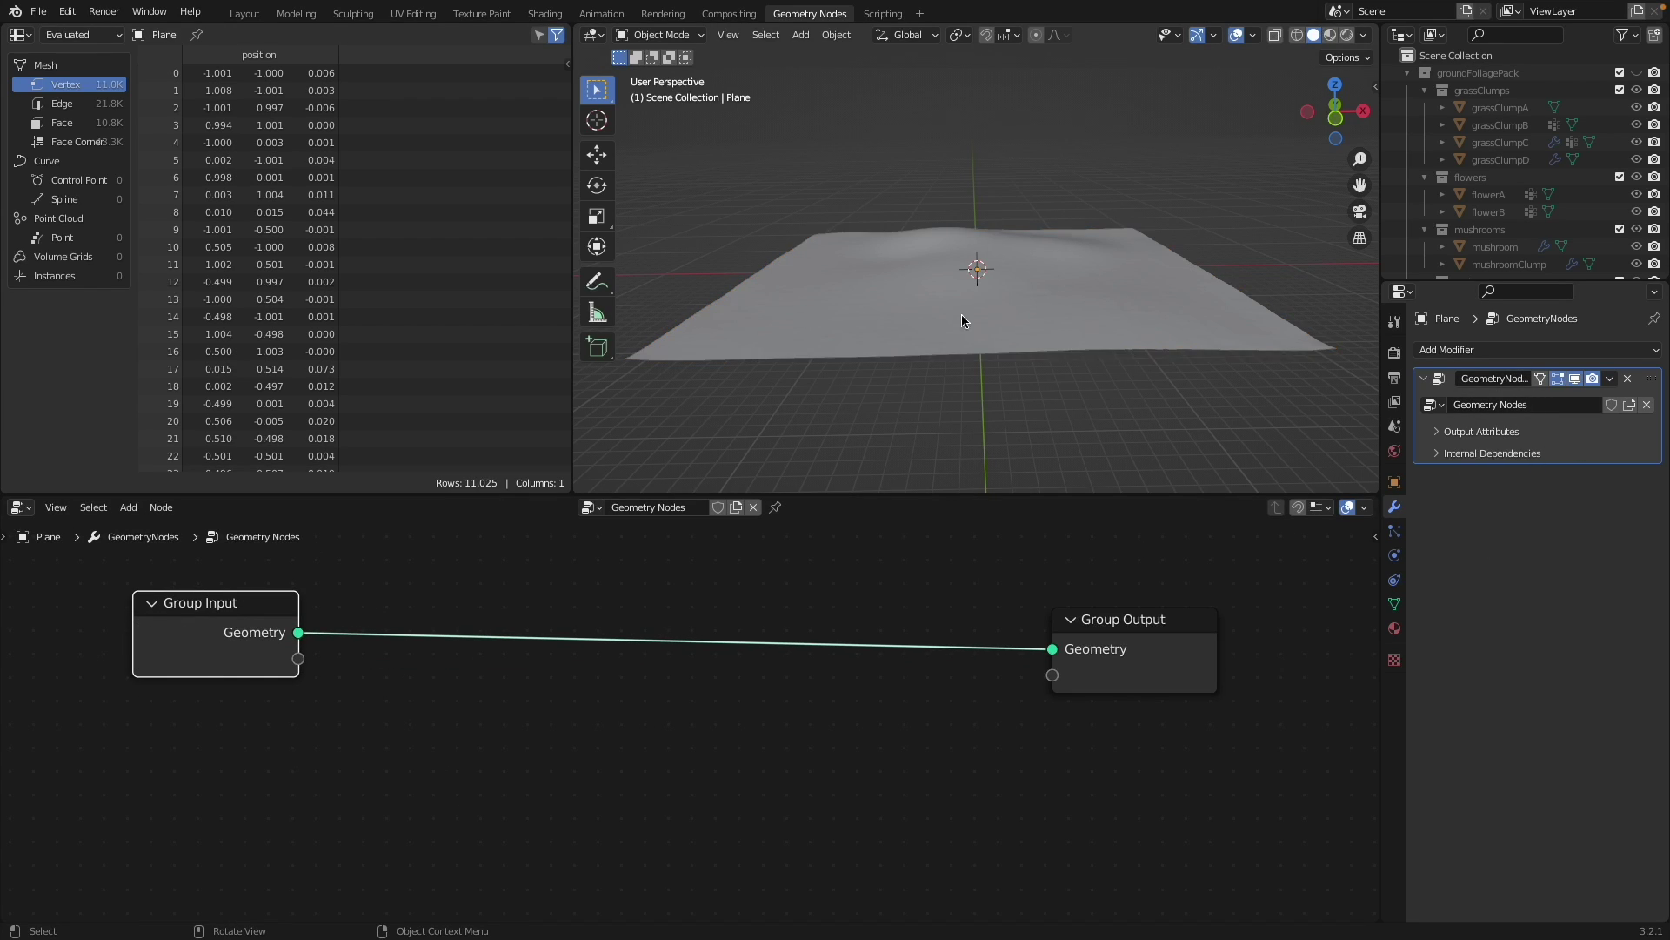
pyautogui.moveTo(1126, 614); pyautogui.dragTo(1152, 604)
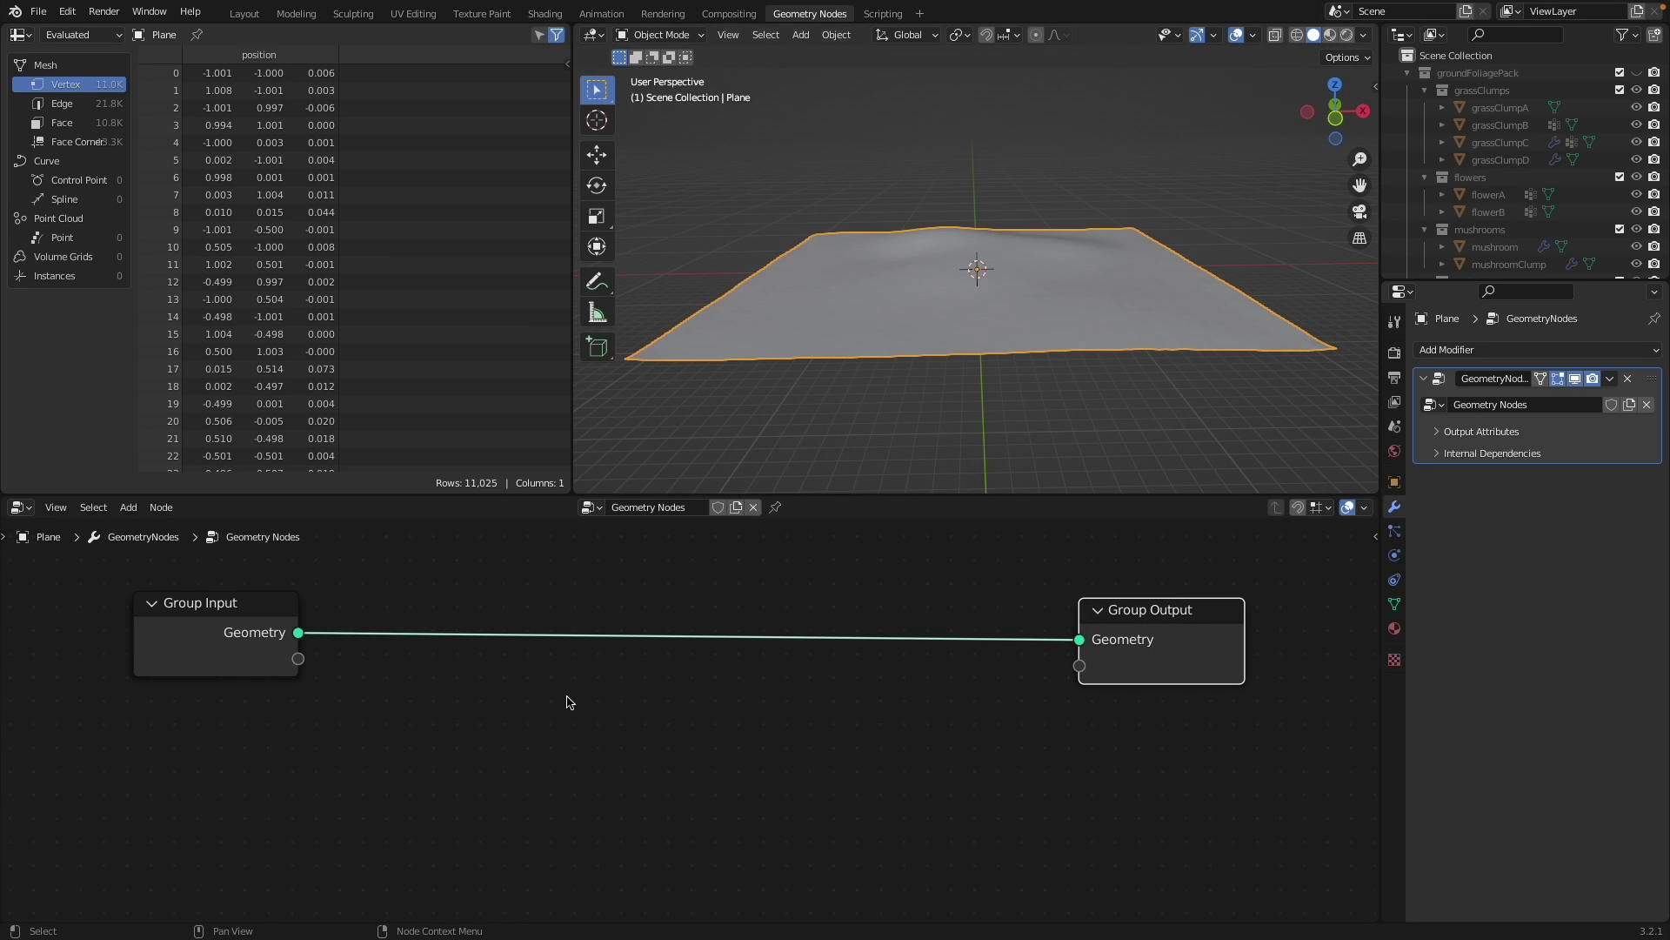
# - Insert a Distribute Points on Faces node into the link between Group Input and Group Output
pyautogui.hotkey('shift', 'a')
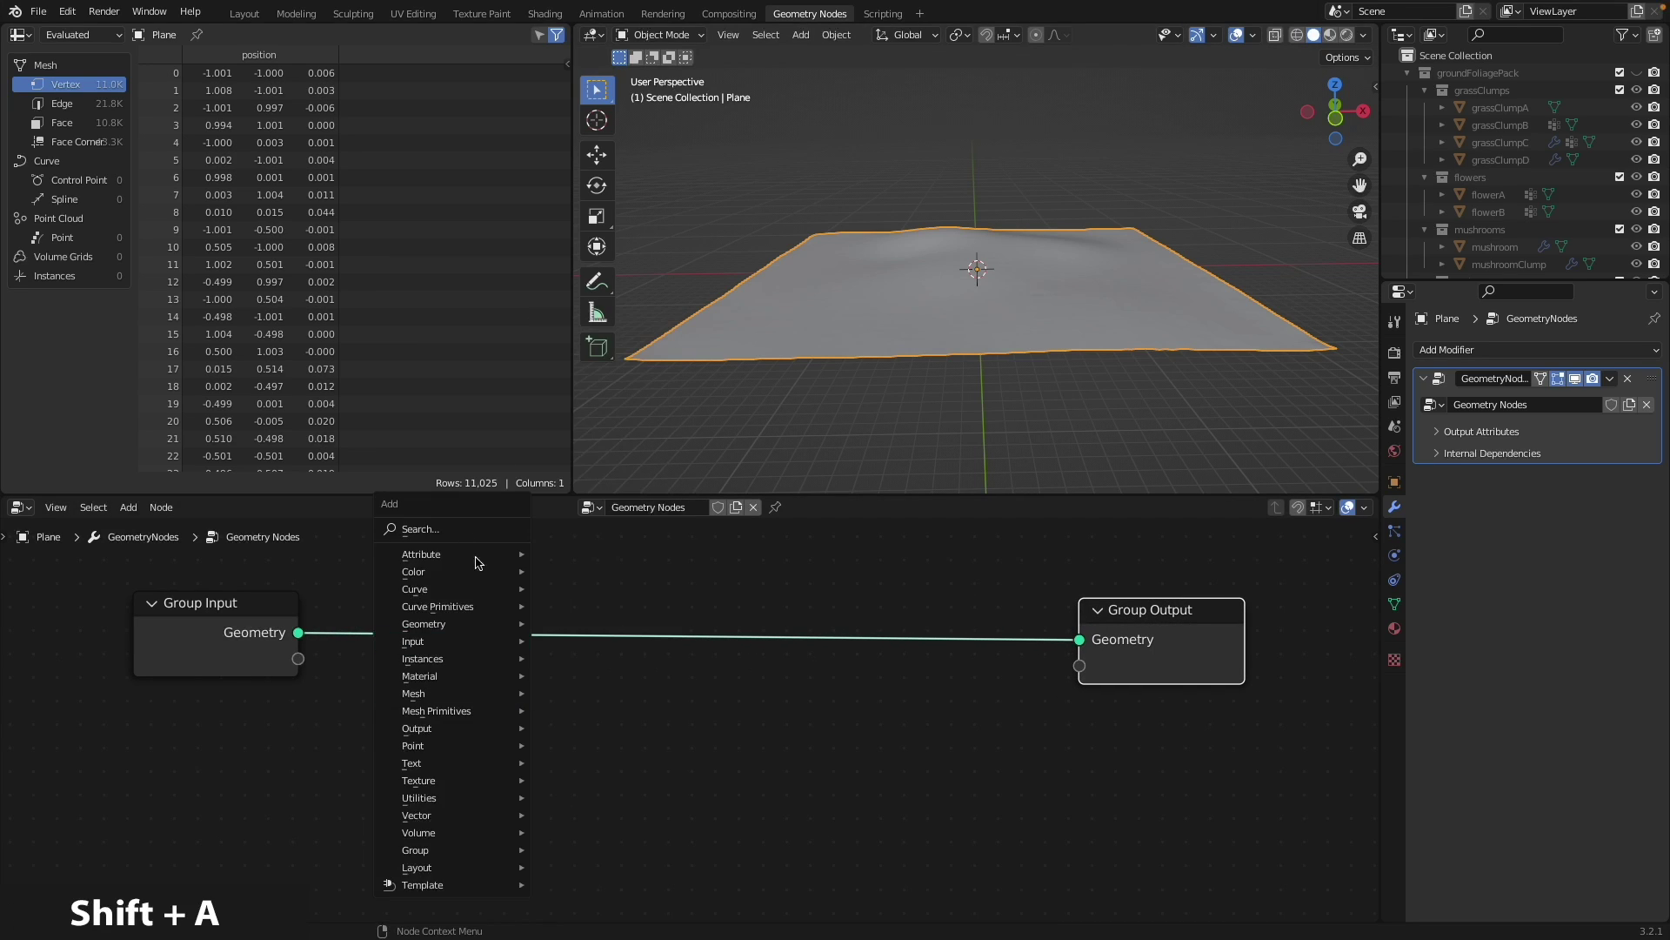
pyautogui.click(462, 525)
pyautogui.write('dis')
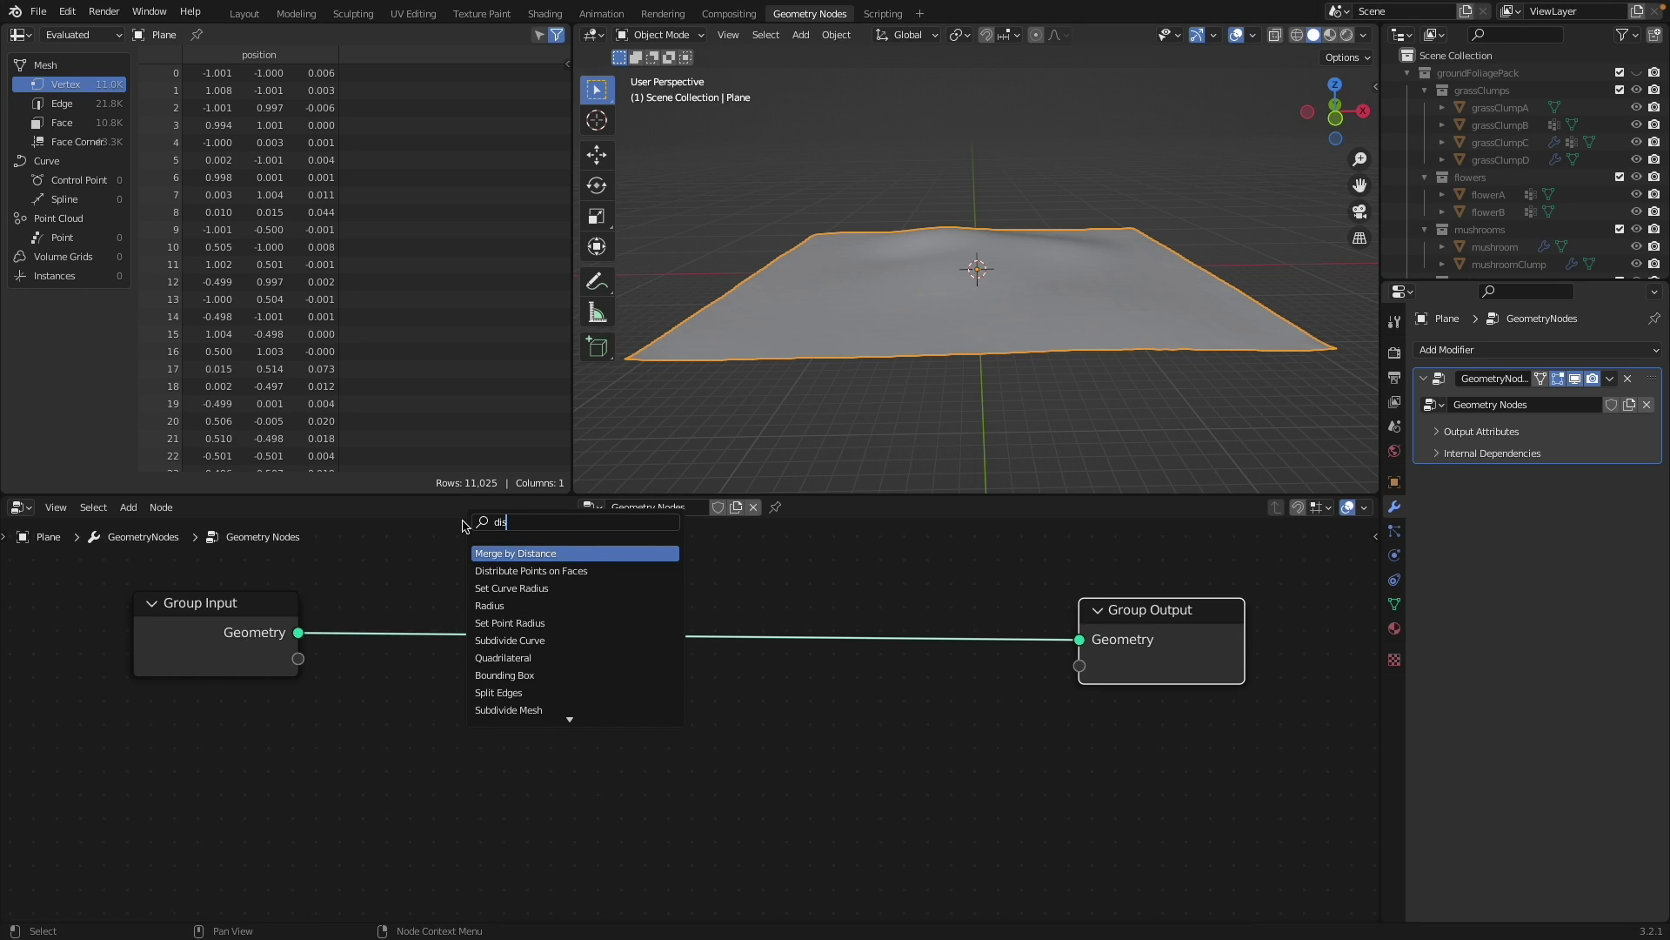
pyautogui.press('Down')
pyautogui.press('Return')
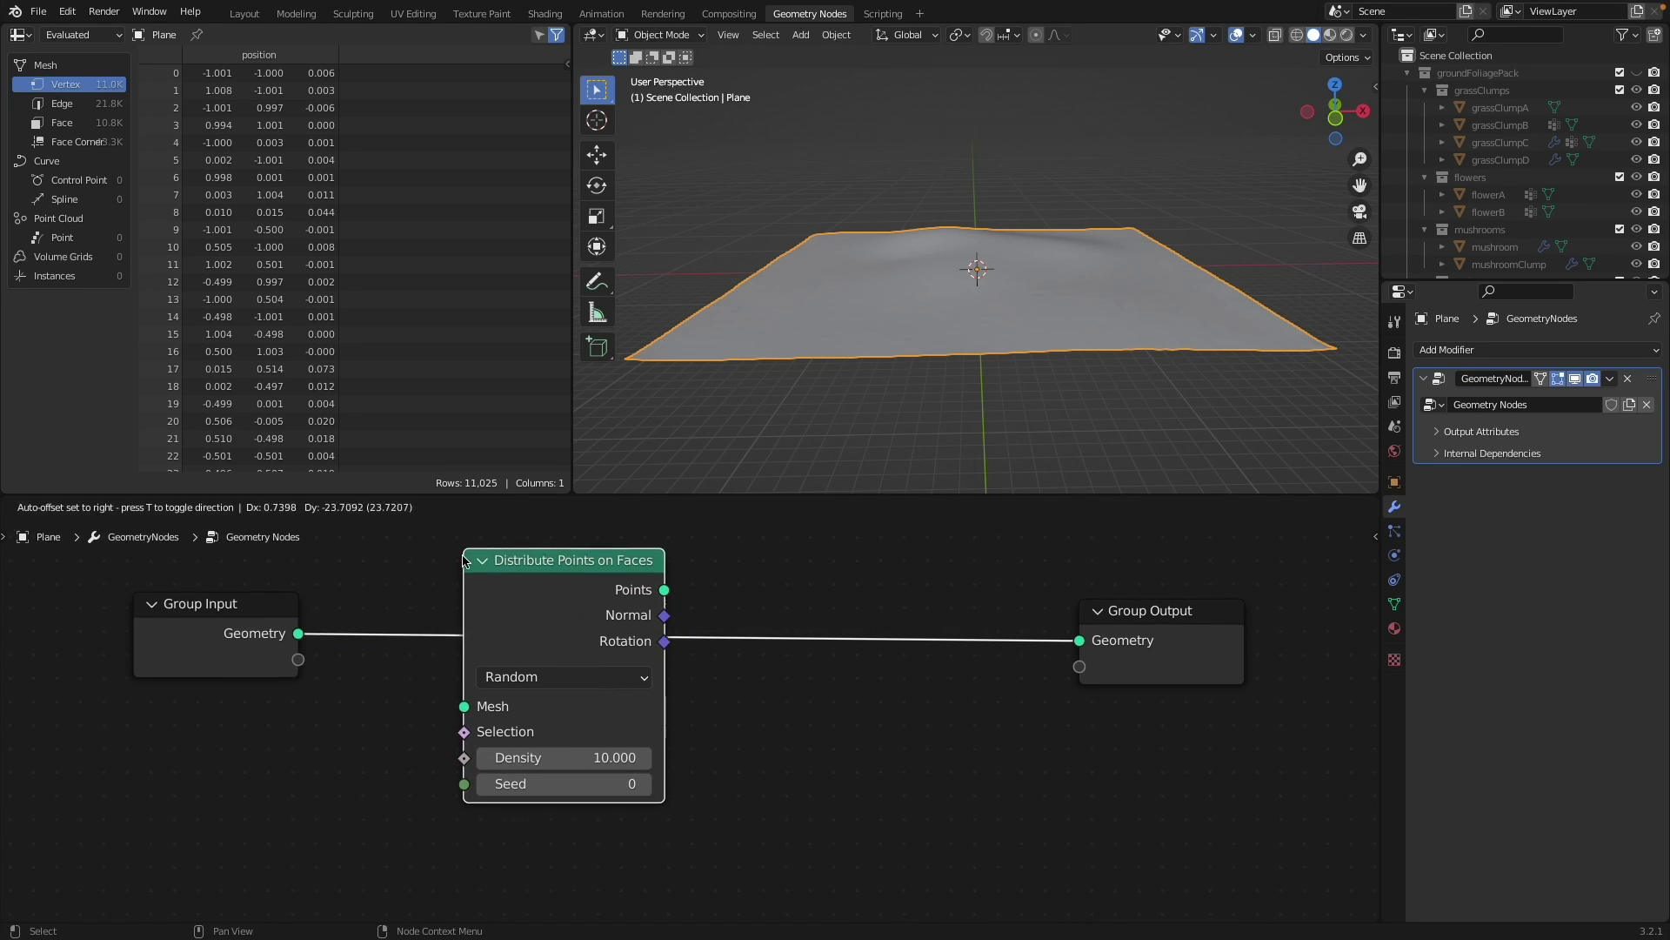
pyautogui.click(463, 562)
# - Apply the ground plane's object transform to its mesh
pyautogui.moveTo(999, 310)
pyautogui.mouseDown(button='middle')
pyautogui.moveTo(1003, 375)
pyautogui.moveTo(938, 355)
pyautogui.moveTo(967, 305)
pyautogui.mouseUp(button='middle')
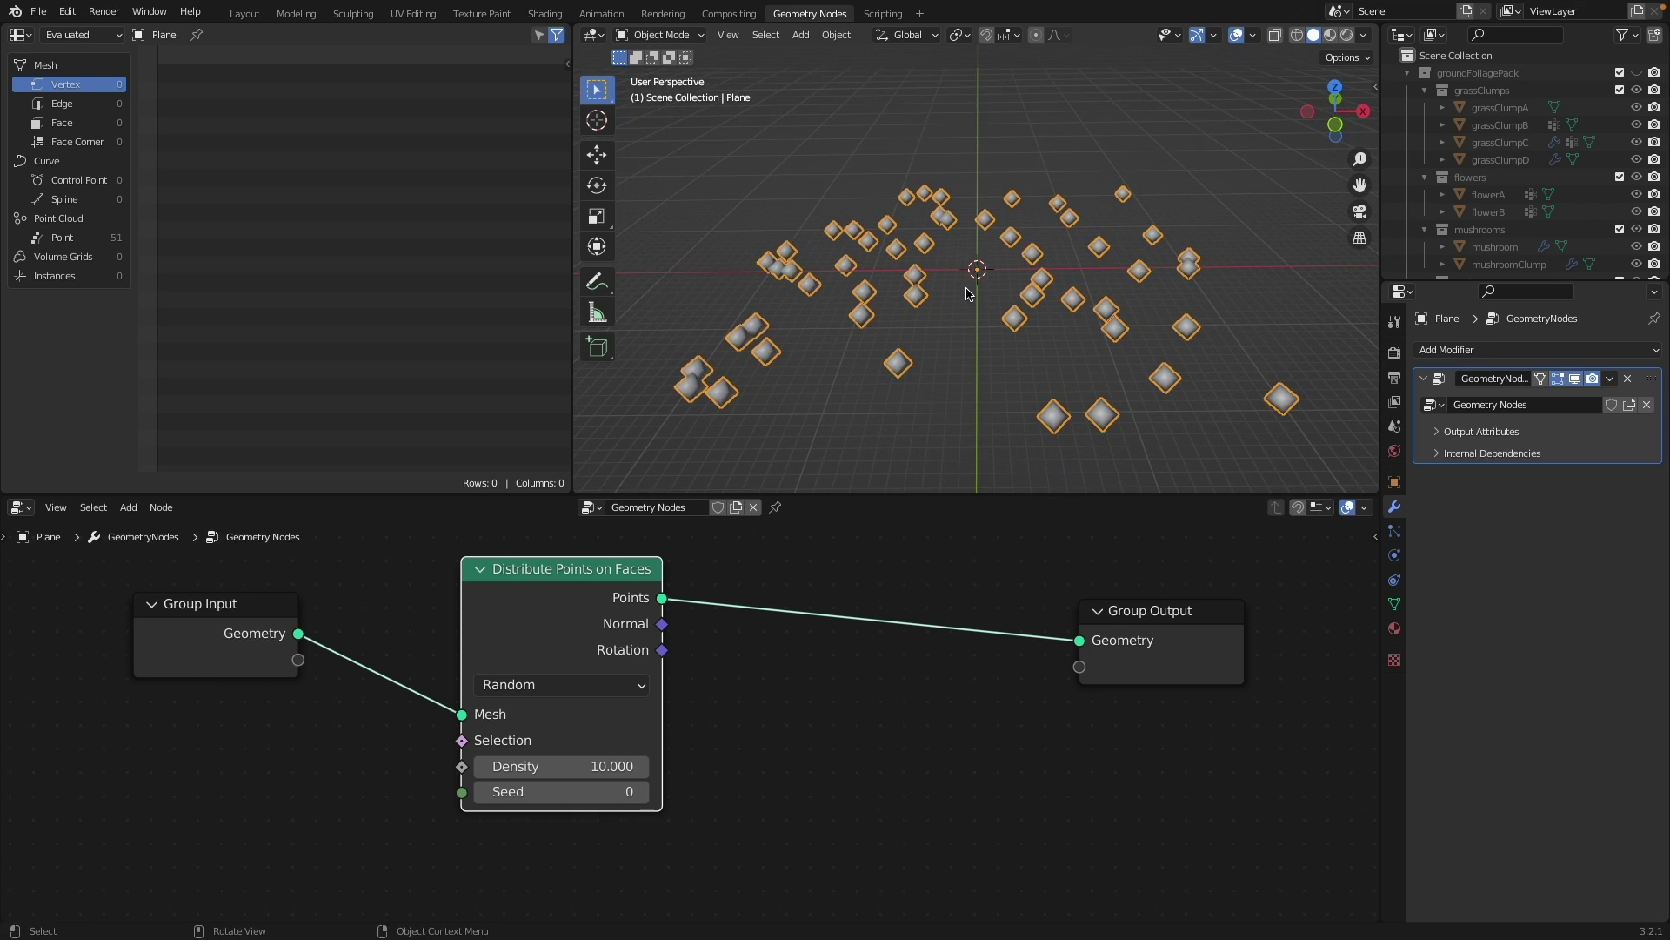
pyautogui.hotkey('ctrl', 'a')
pyautogui.click(901, 338)
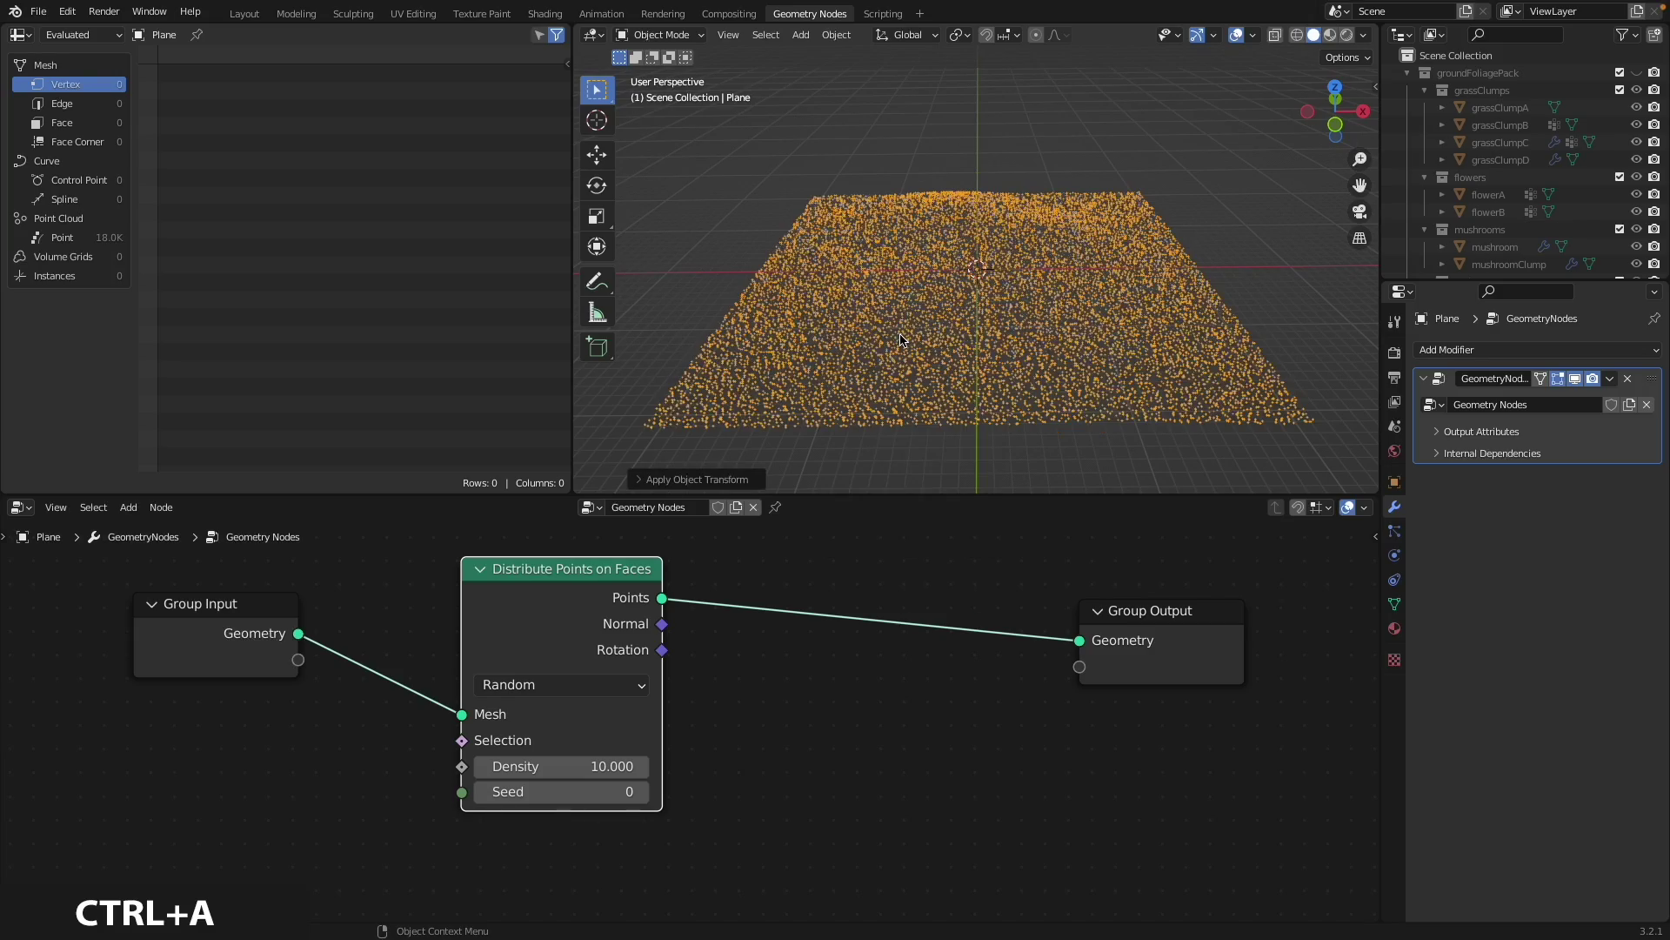
pyautogui.scroll(6, 967, 303)
pyautogui.moveTo(933, 346); pyautogui.dragTo(964, 304, button='middle')
pyautogui.scroll(-4, 896, 319)
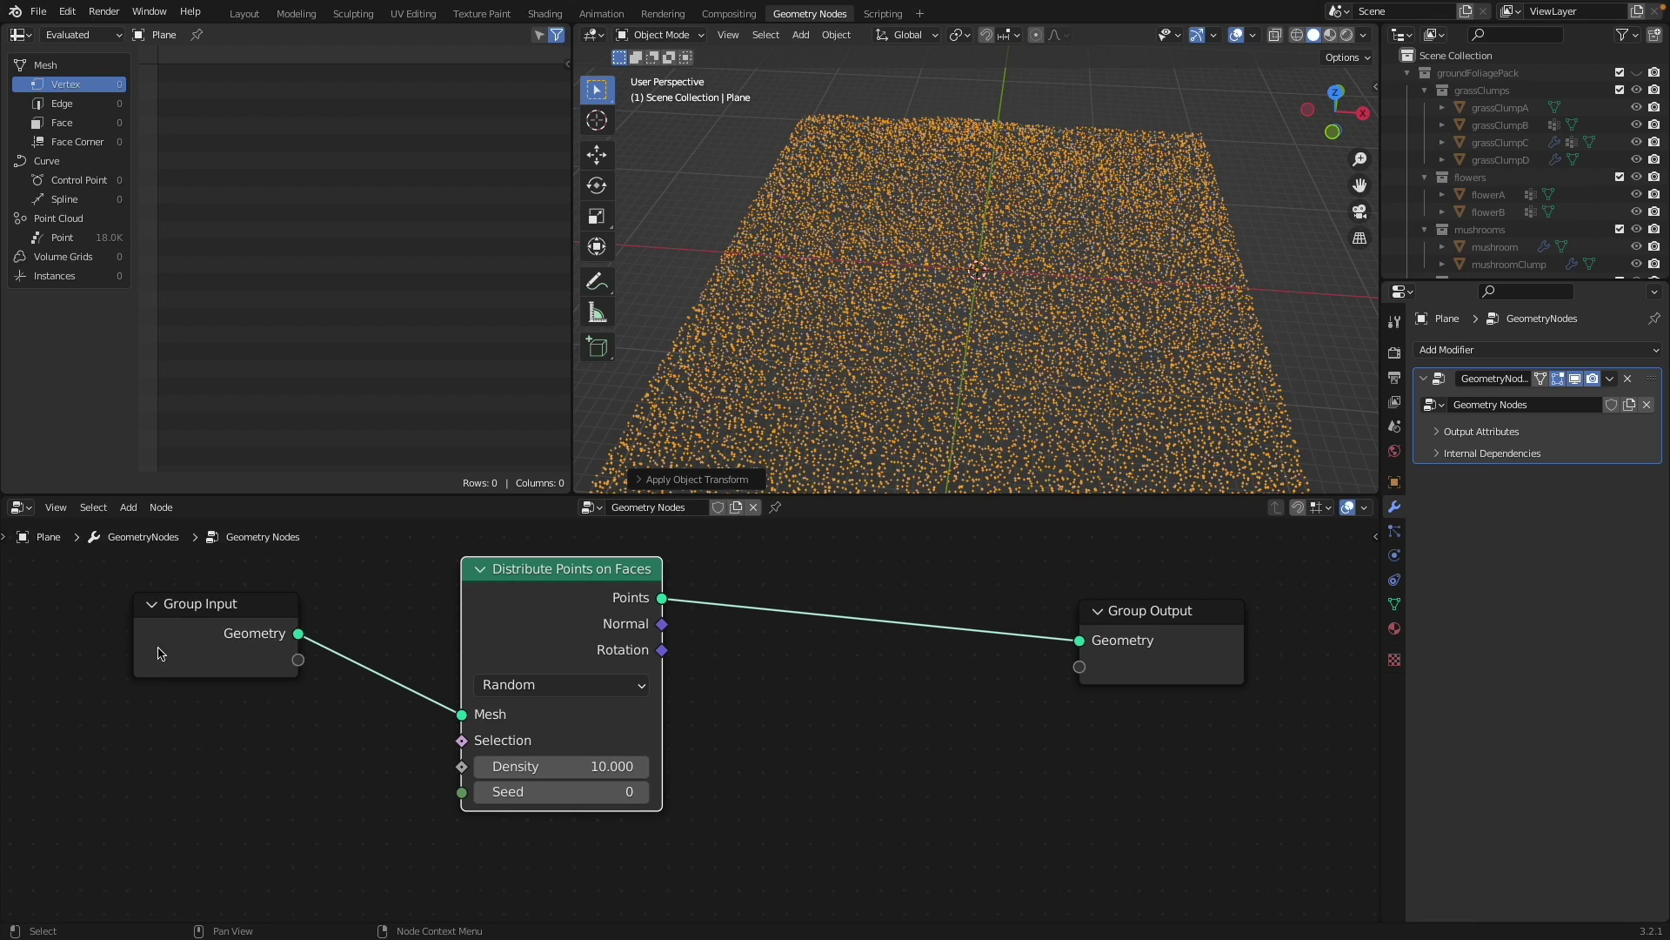
# - Set the point distribution density to 1 and move the Group Input node farther from the distribution node
pyautogui.moveTo(226, 638); pyautogui.dragTo(181, 678)
pyautogui.click(528, 770)
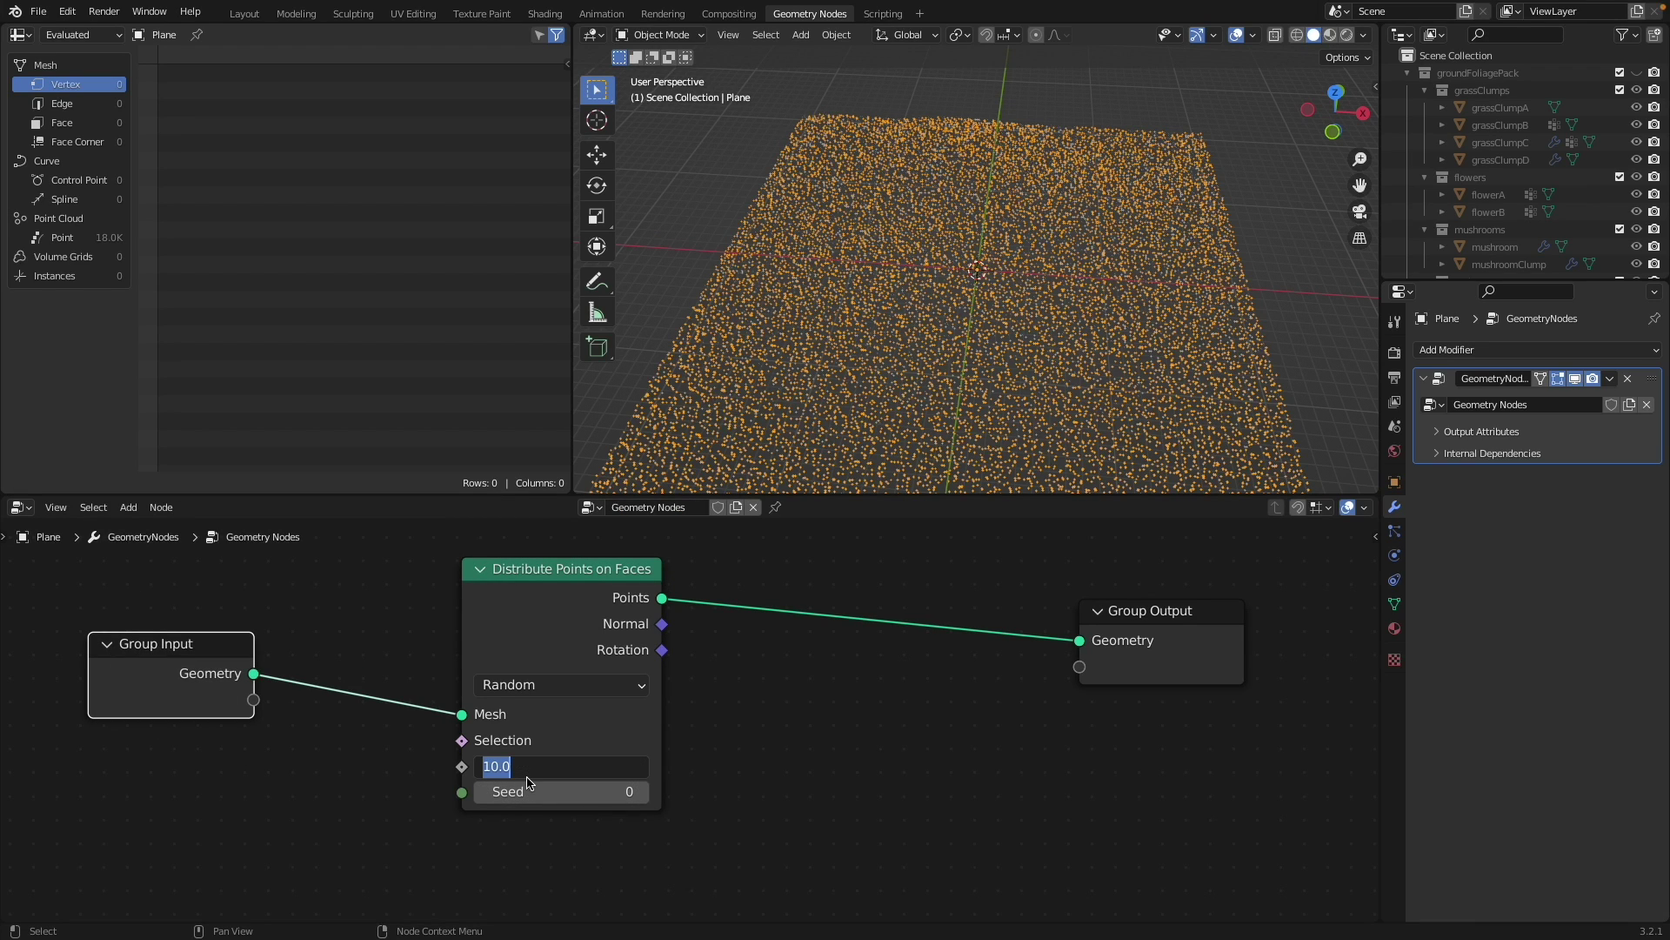
pyautogui.write('1')
pyautogui.press('Return')
pyautogui.moveTo(870, 400); pyautogui.dragTo(860, 270, button='middle')
# - Insert a Join Geometry node into the link between Distribute Points on Faces and Group Output
pyautogui.hotkey('shift', 'a')
pyautogui.click(683, 562)
pyautogui.write('join')
pyautogui.press('Down')
pyautogui.press('Return')
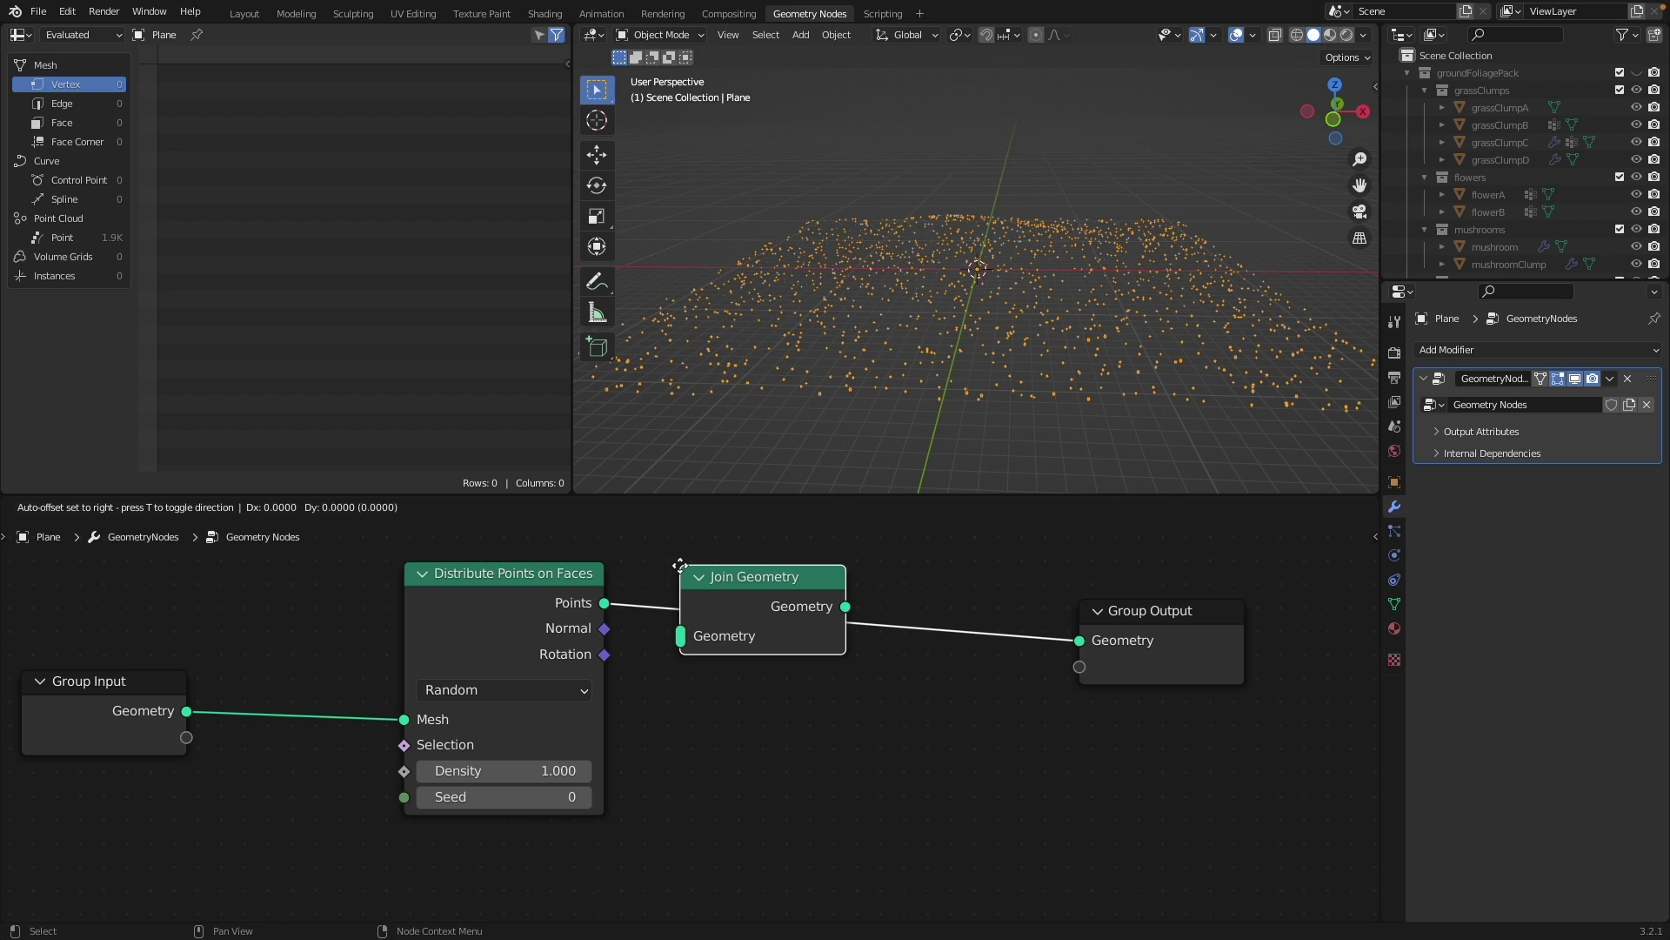
pyautogui.click(902, 589)
# - Link the Group Input geometry to Join Geometry and place the Distribute Points on Faces node below that link
pyautogui.scroll(-3, 160, 678)
pyautogui.moveTo(214, 715); pyautogui.dragTo(797, 685)
pyautogui.moveTo(501, 629); pyautogui.dragTo(410, 753)
pyautogui.moveTo(373, 725); pyautogui.dragTo(547, 693, button='middle')
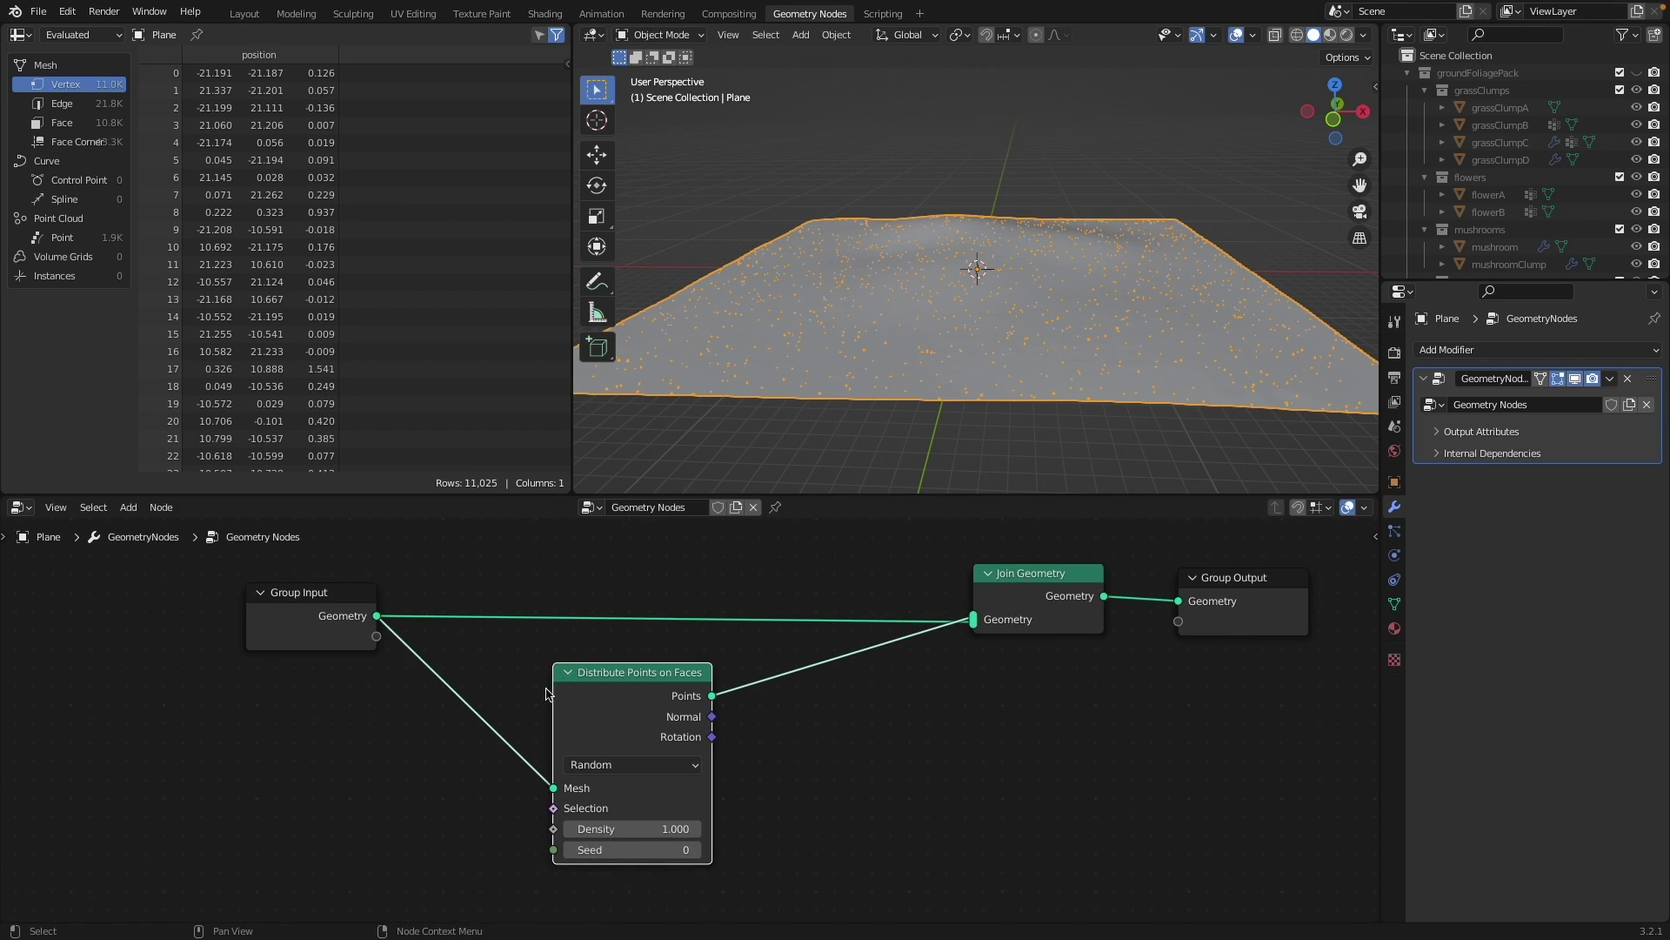
# - Deselect the ground plane and examine the points scattered over its surface alongside the node layout
pyautogui.moveTo(762, 671); pyautogui.dragTo(620, 683, button='middle')
pyautogui.moveTo(1036, 230); pyautogui.dragTo(922, 275, button='middle')
pyautogui.click(1016, 126)
pyautogui.scroll(3, 923, 275)
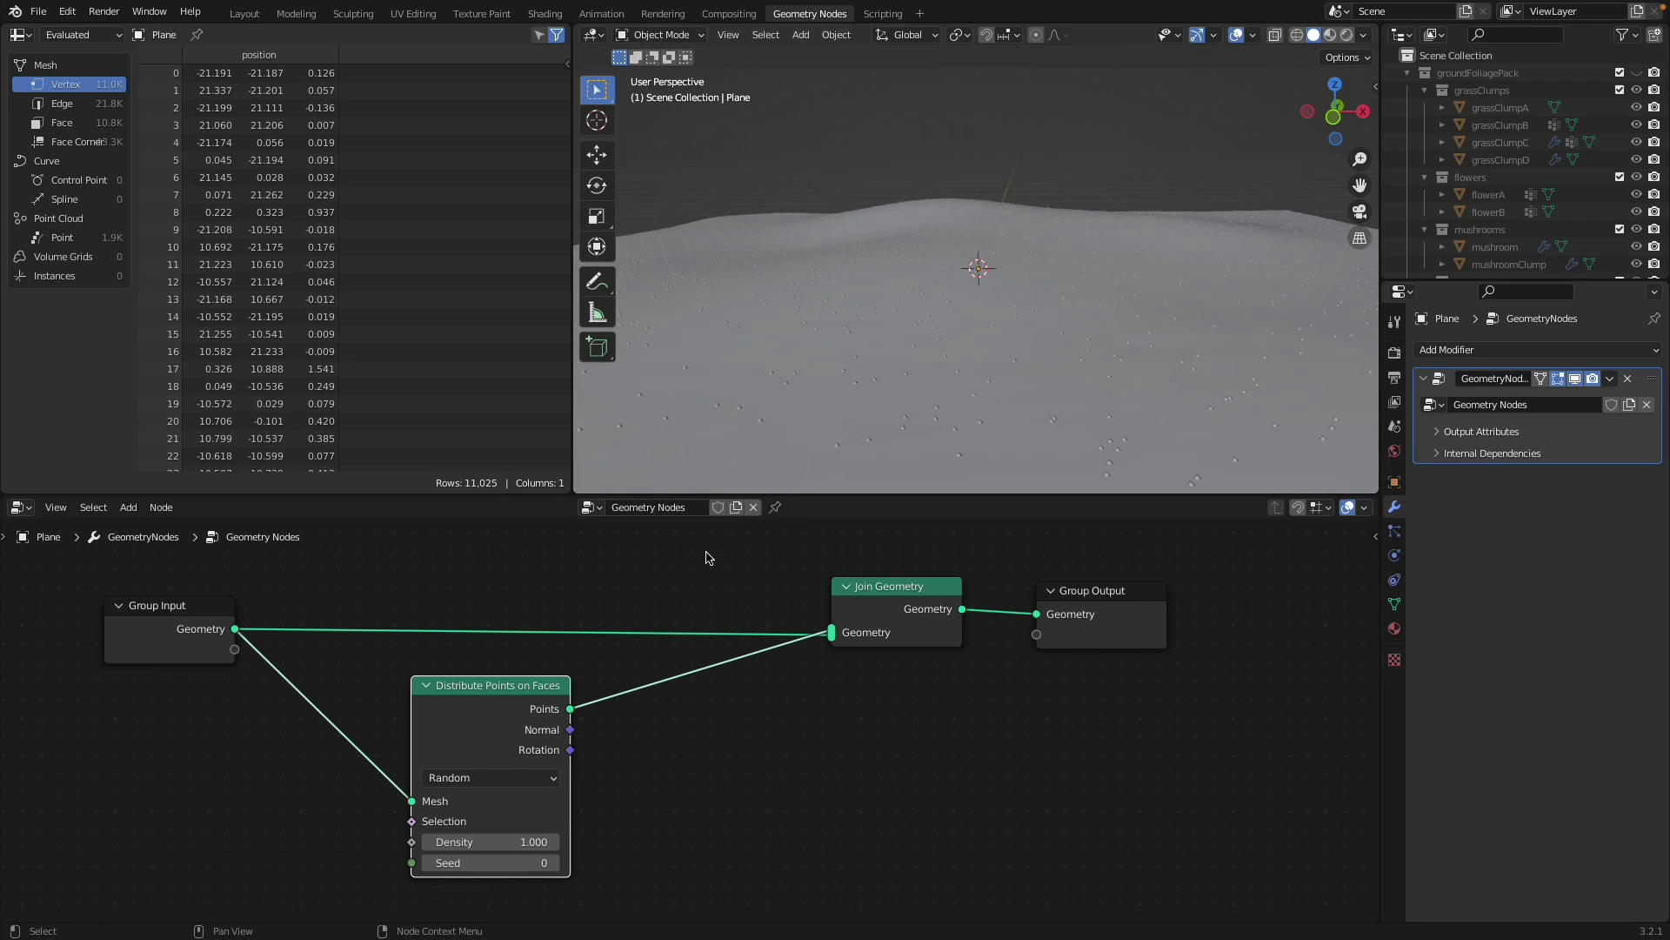
pyautogui.moveTo(362, 621); pyautogui.dragTo(504, 616, button='middle')
pyautogui.scroll(1, 504, 616)
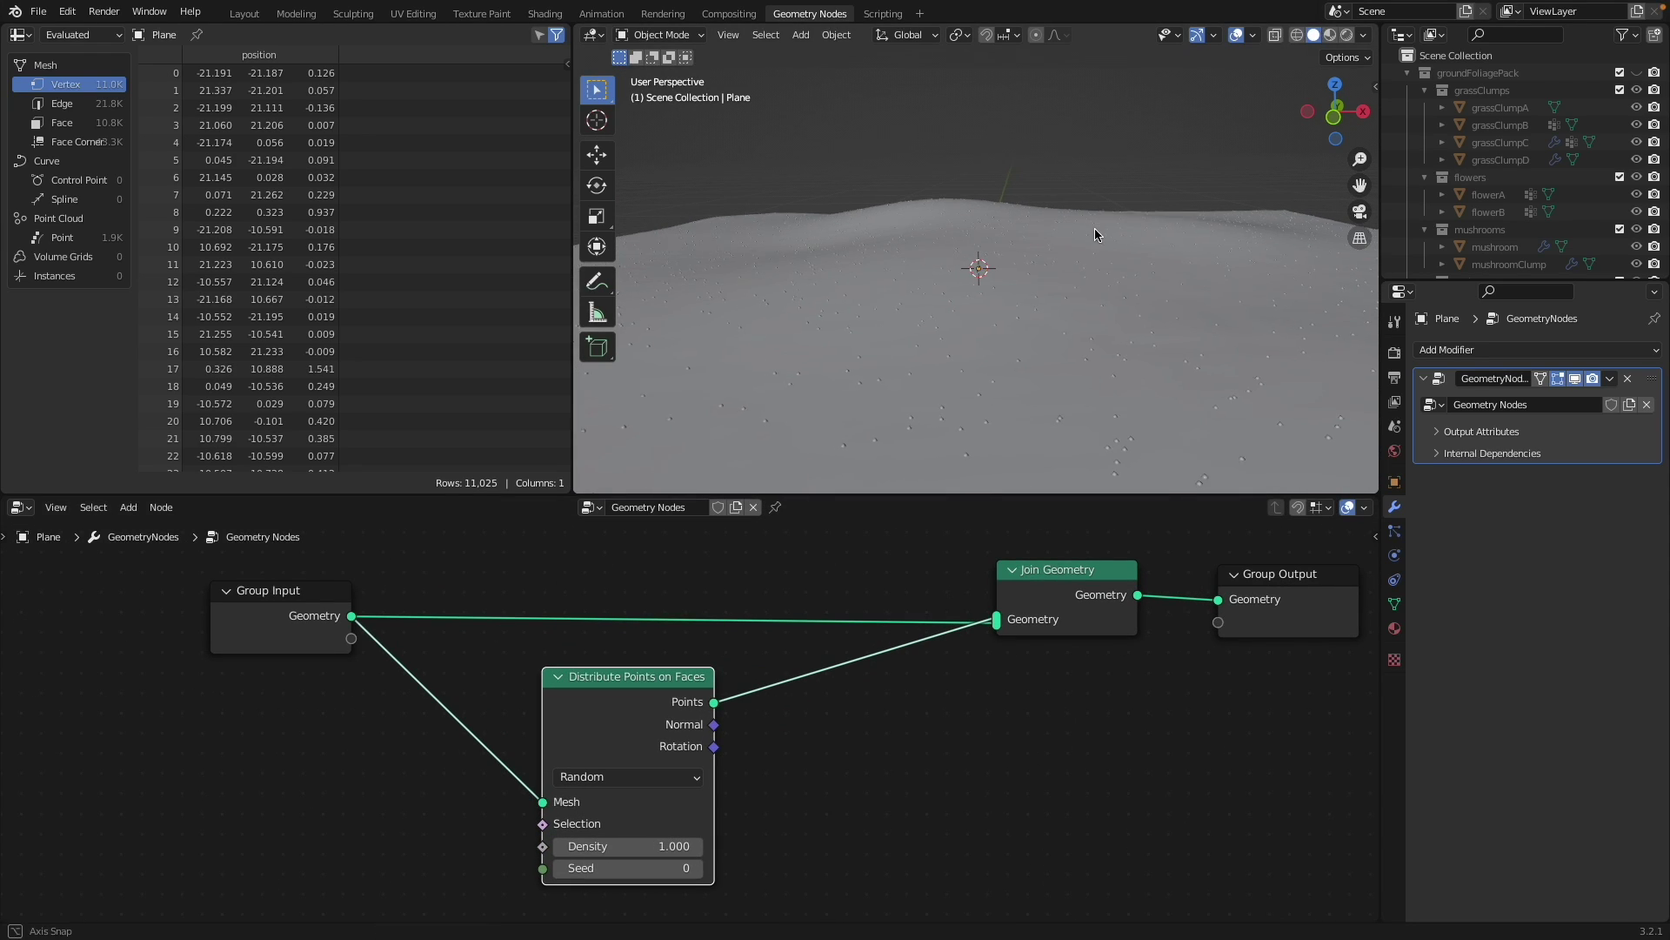
pyautogui.moveTo(1093, 228); pyautogui.dragTo(1097, 232, button='middle')
# - Enlarge the Outliner area and collapse the groundFoliagePack collection
pyautogui.moveTo(1467, 281); pyautogui.dragTo(1467, 554)
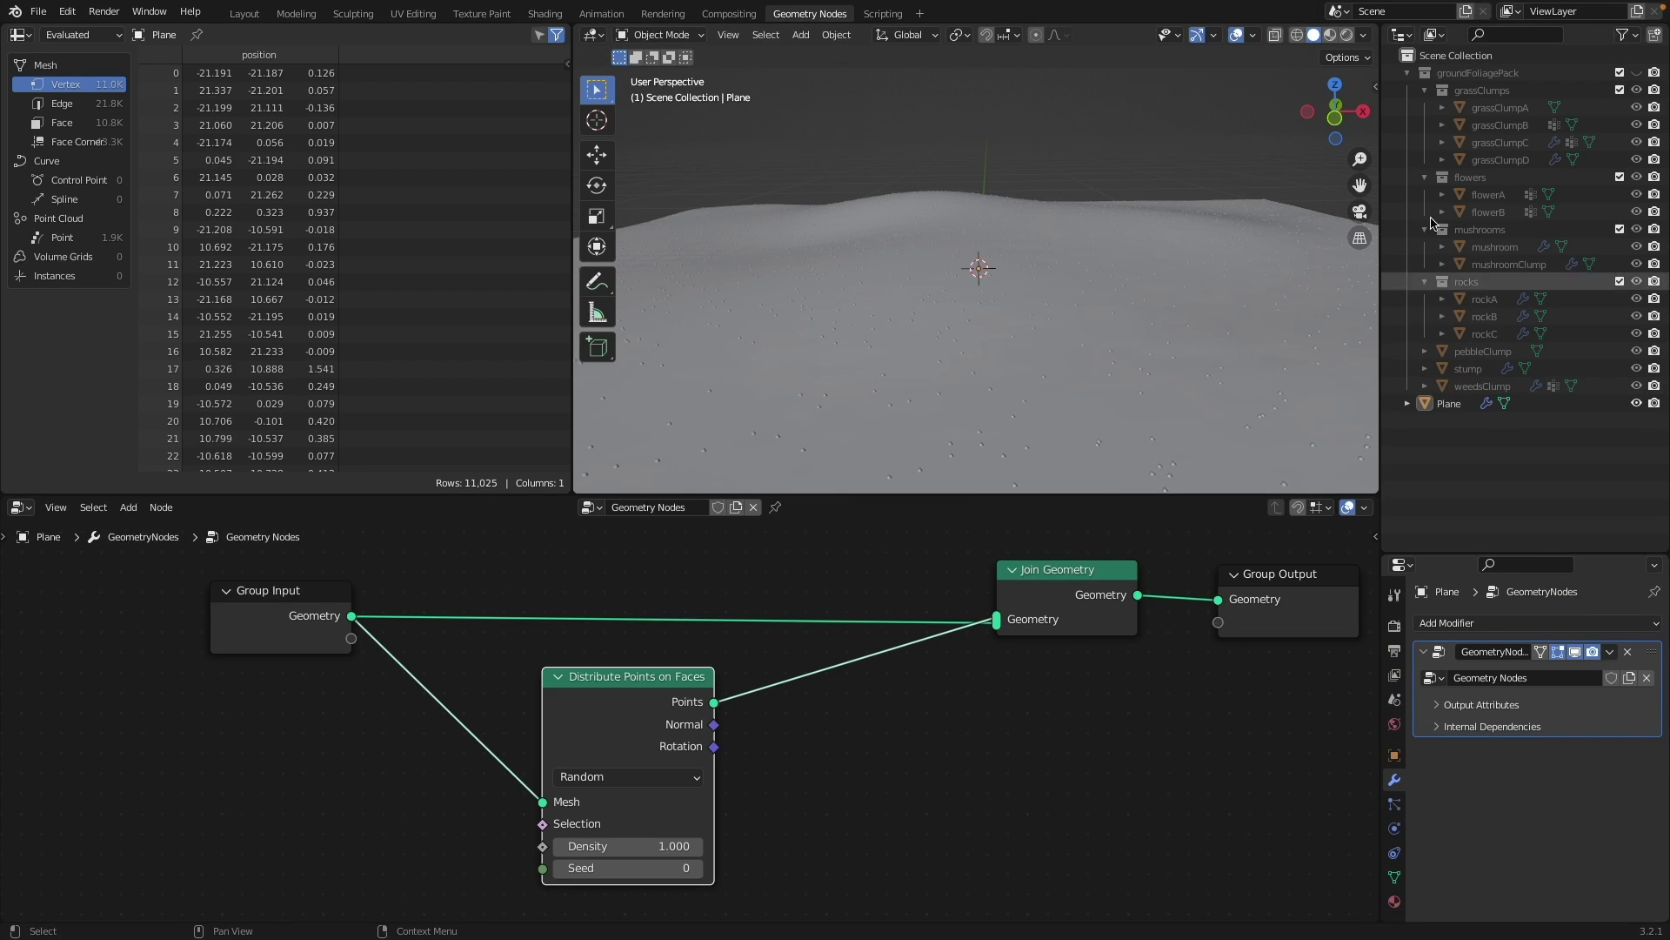
pyautogui.click(1406, 72)
pyautogui.moveTo(1152, 223); pyautogui.dragTo(1120, 245, button='middle')
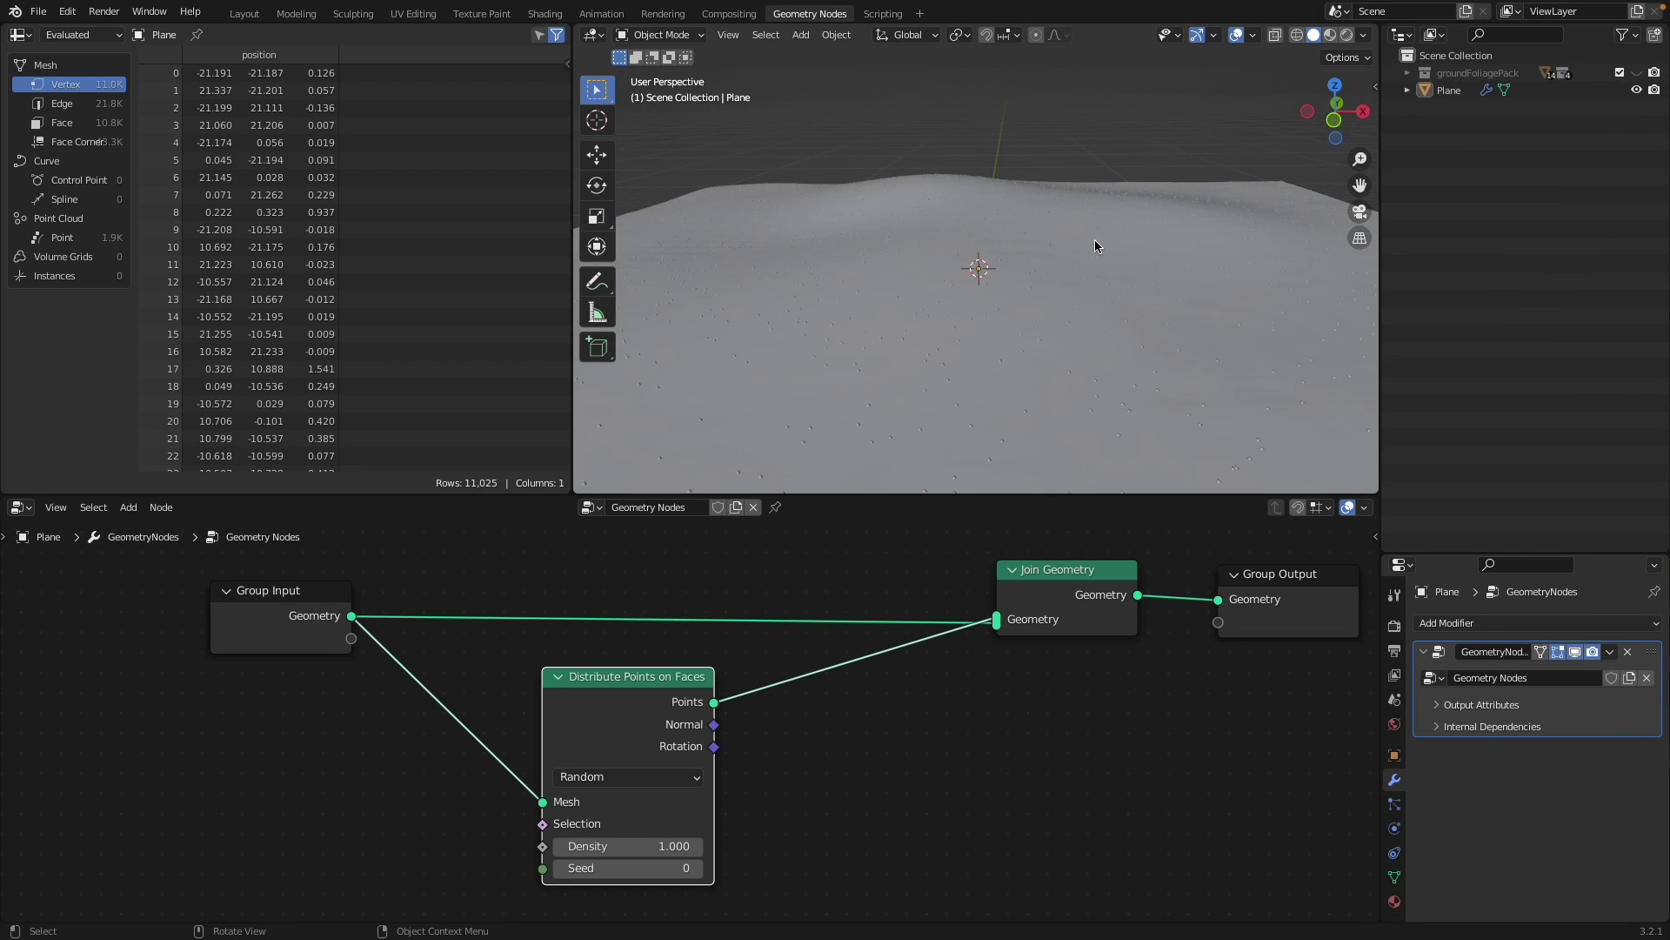
# - Add a UV sphere at the centre of the ground plane and scale it up to several times its size
pyautogui.hotkey('shift', 'a')
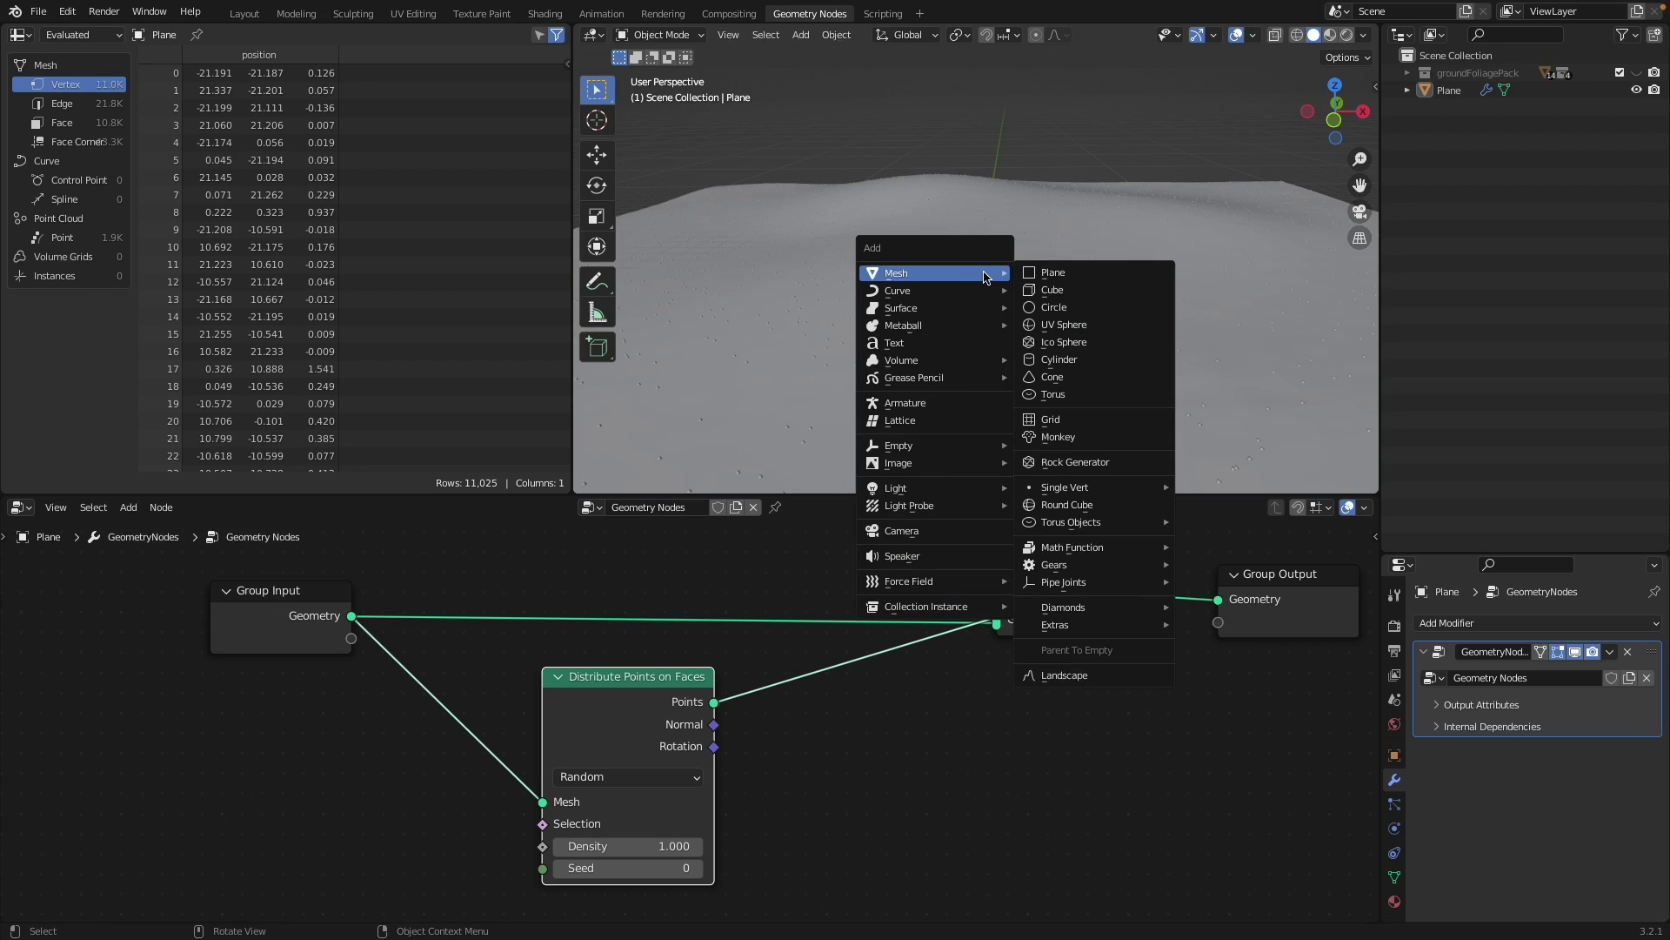
pyautogui.click(1056, 326)
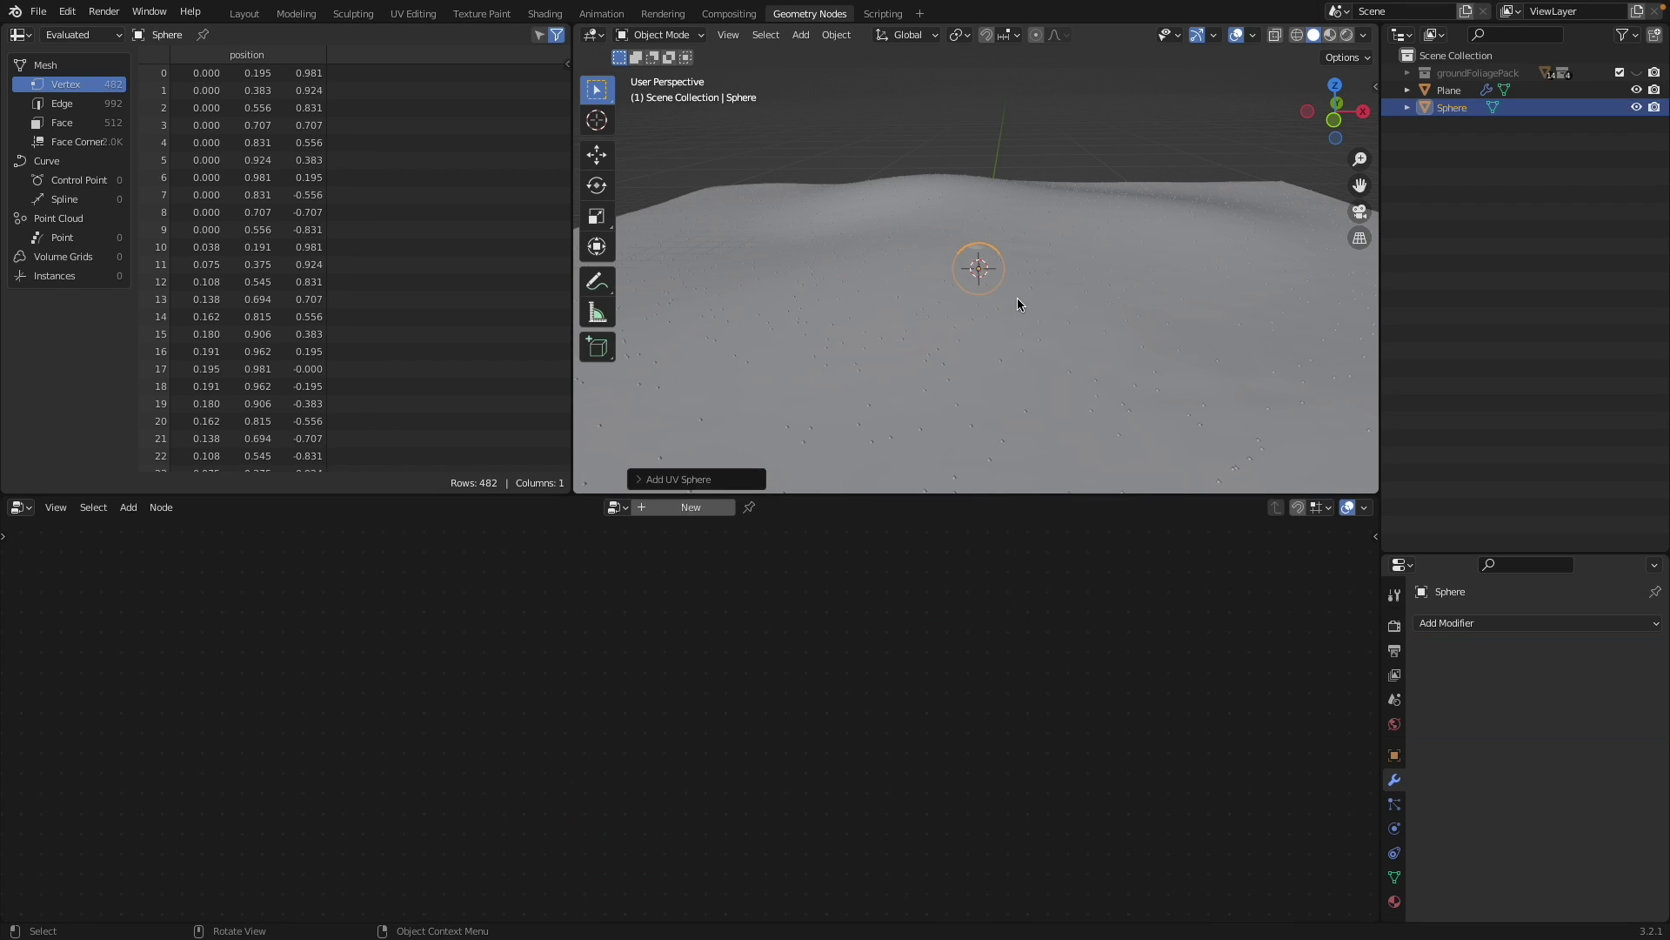
pyautogui.press('s')
pyautogui.click(1194, 346)
pyautogui.scroll(-2, 951, 254)
pyautogui.moveTo(951, 254); pyautogui.dragTo(984, 263, button='middle')
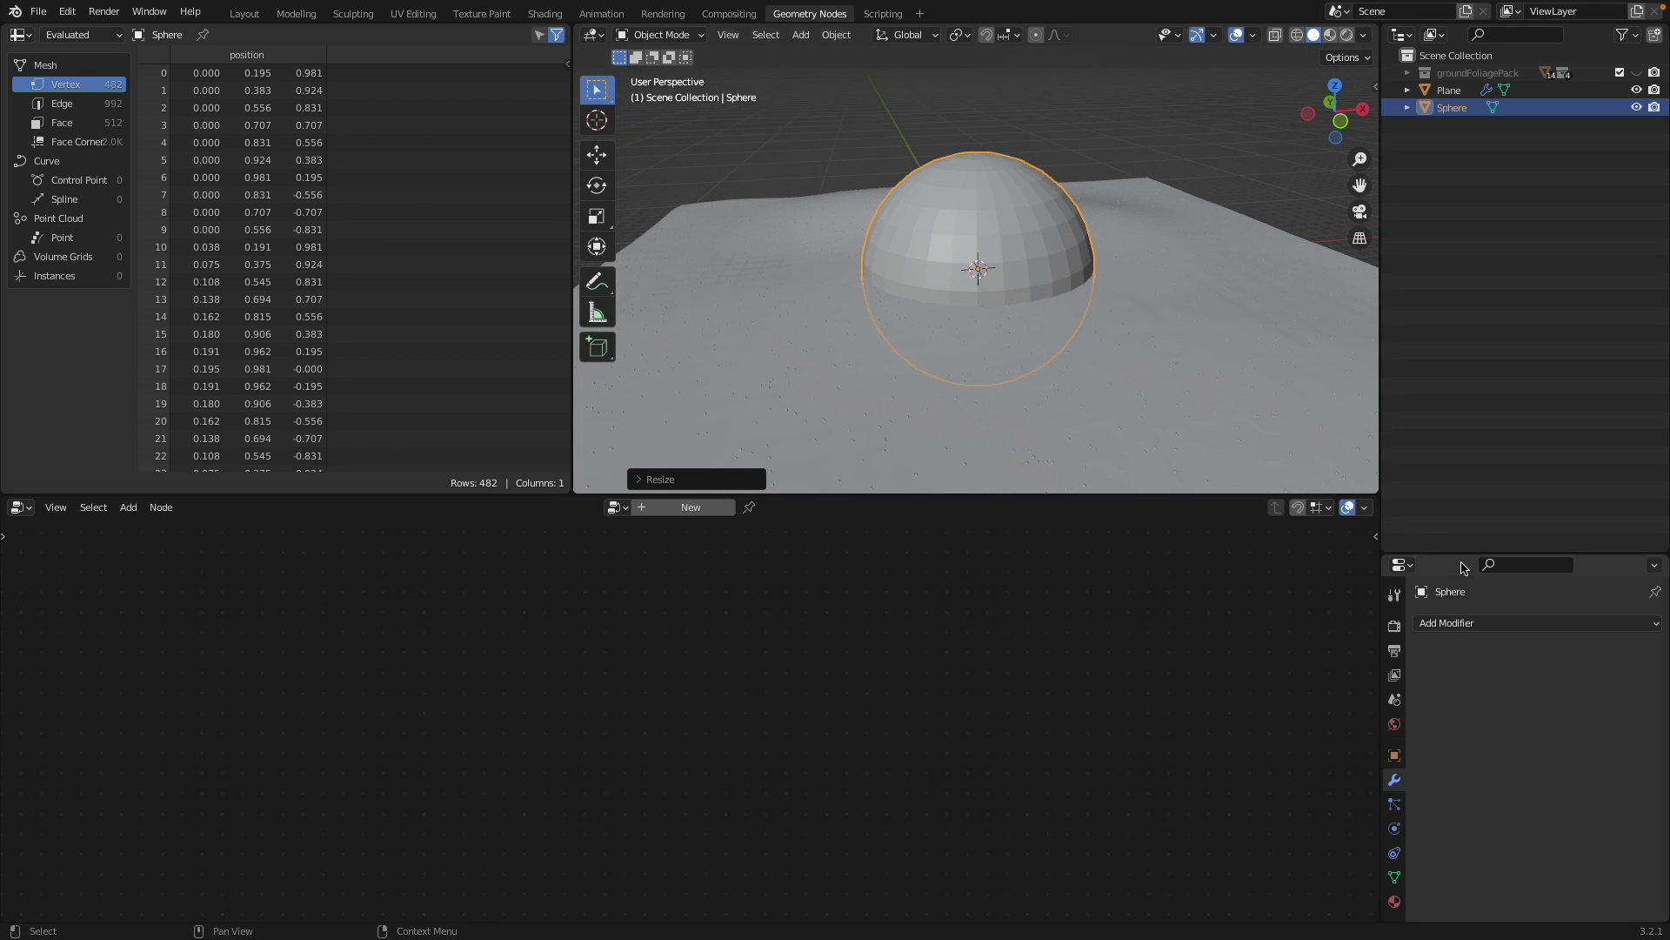
# - Enlarge the Properties area and select the ground plane to show its node tree
pyautogui.moveTo(1460, 552); pyautogui.dragTo(1460, 339)
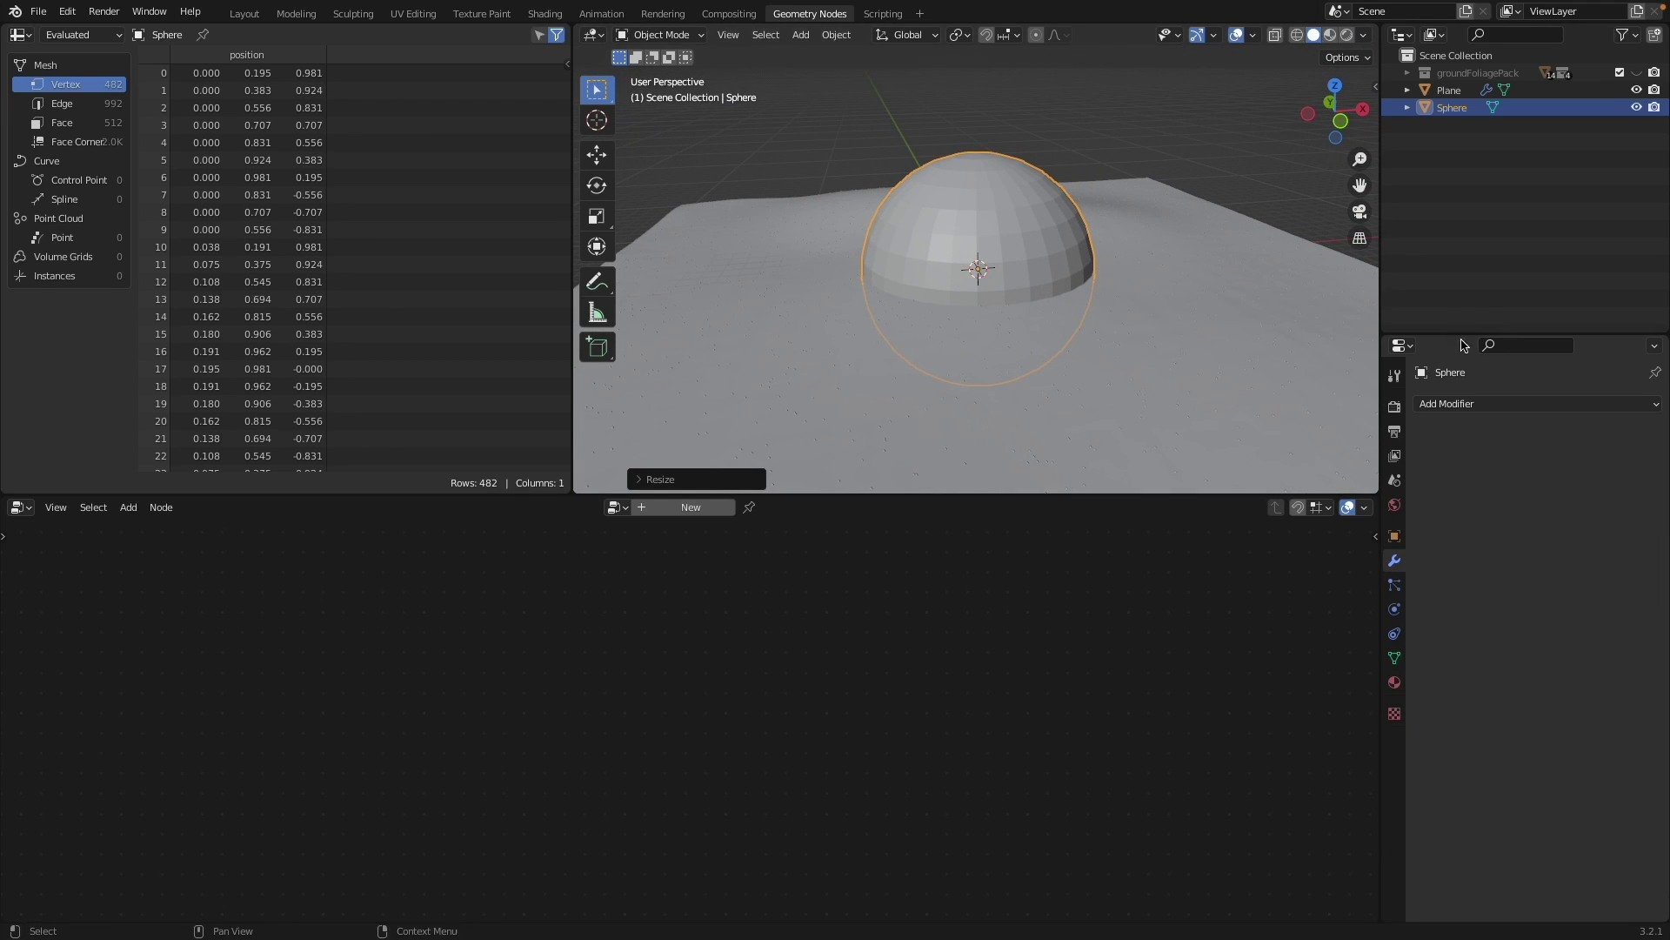
pyautogui.click(779, 316)
pyautogui.moveTo(781, 651)
pyautogui.mouseDown(button='middle')
pyautogui.moveTo(762, 625)
pyautogui.moveTo(779, 627)
pyautogui.mouseUp(button='middle')
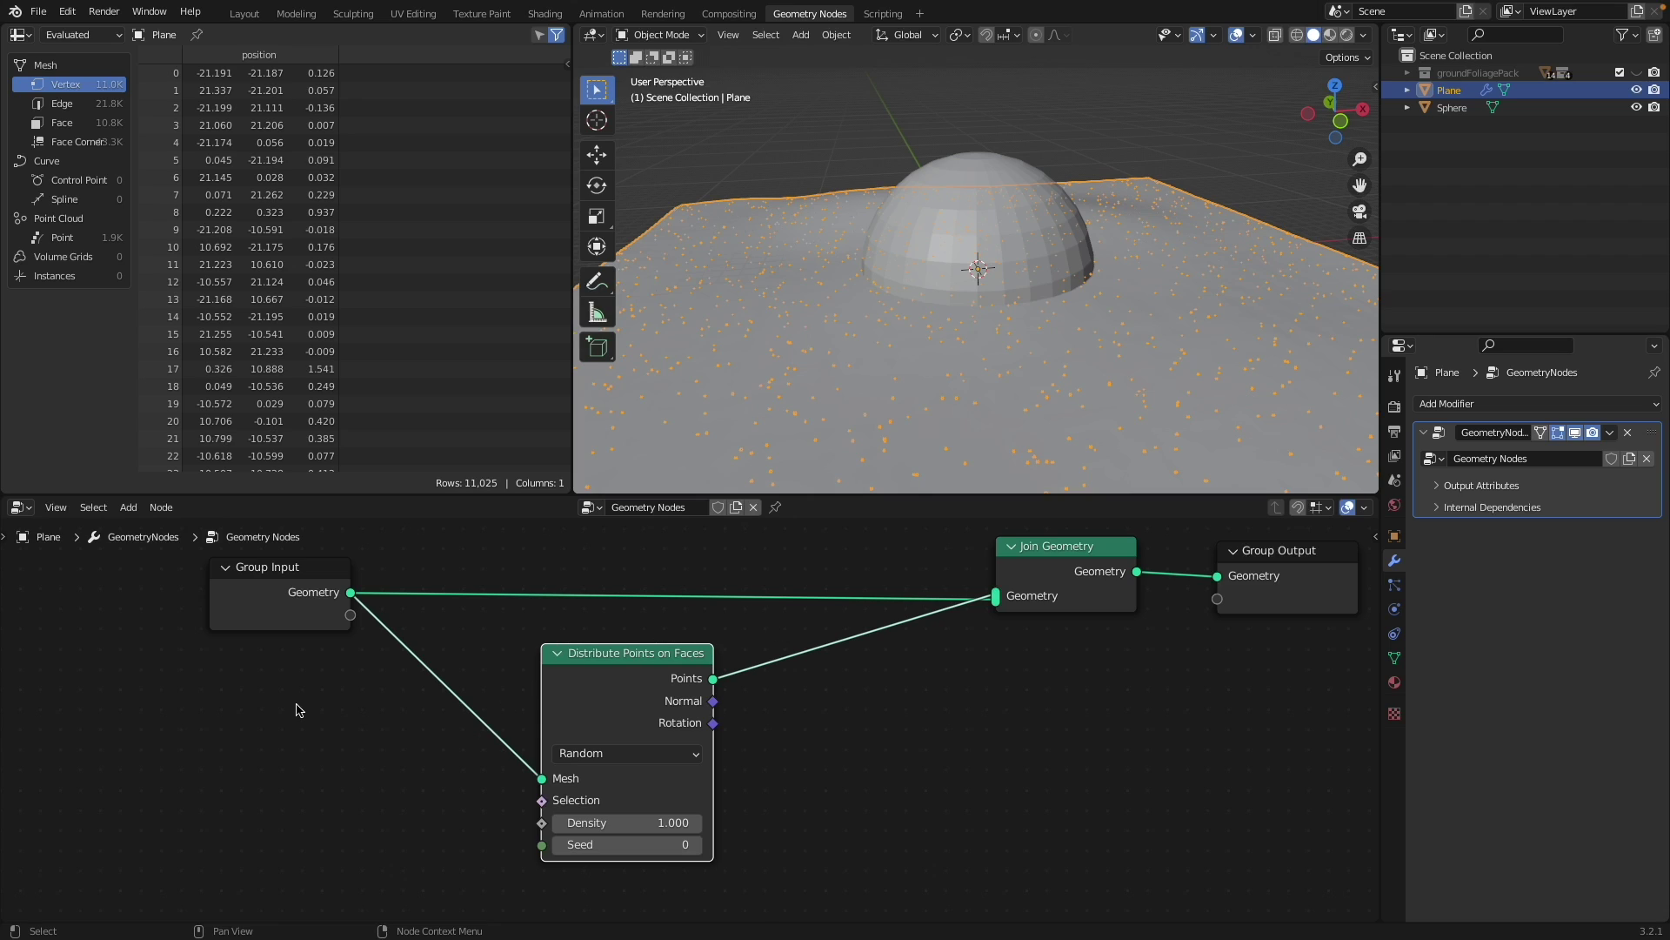
# - Add a Raycast node below the Group Input node and line Group Input up directly above it
pyautogui.hotkey('shift', 'a')
pyautogui.write('ray')
pyautogui.press('Return')
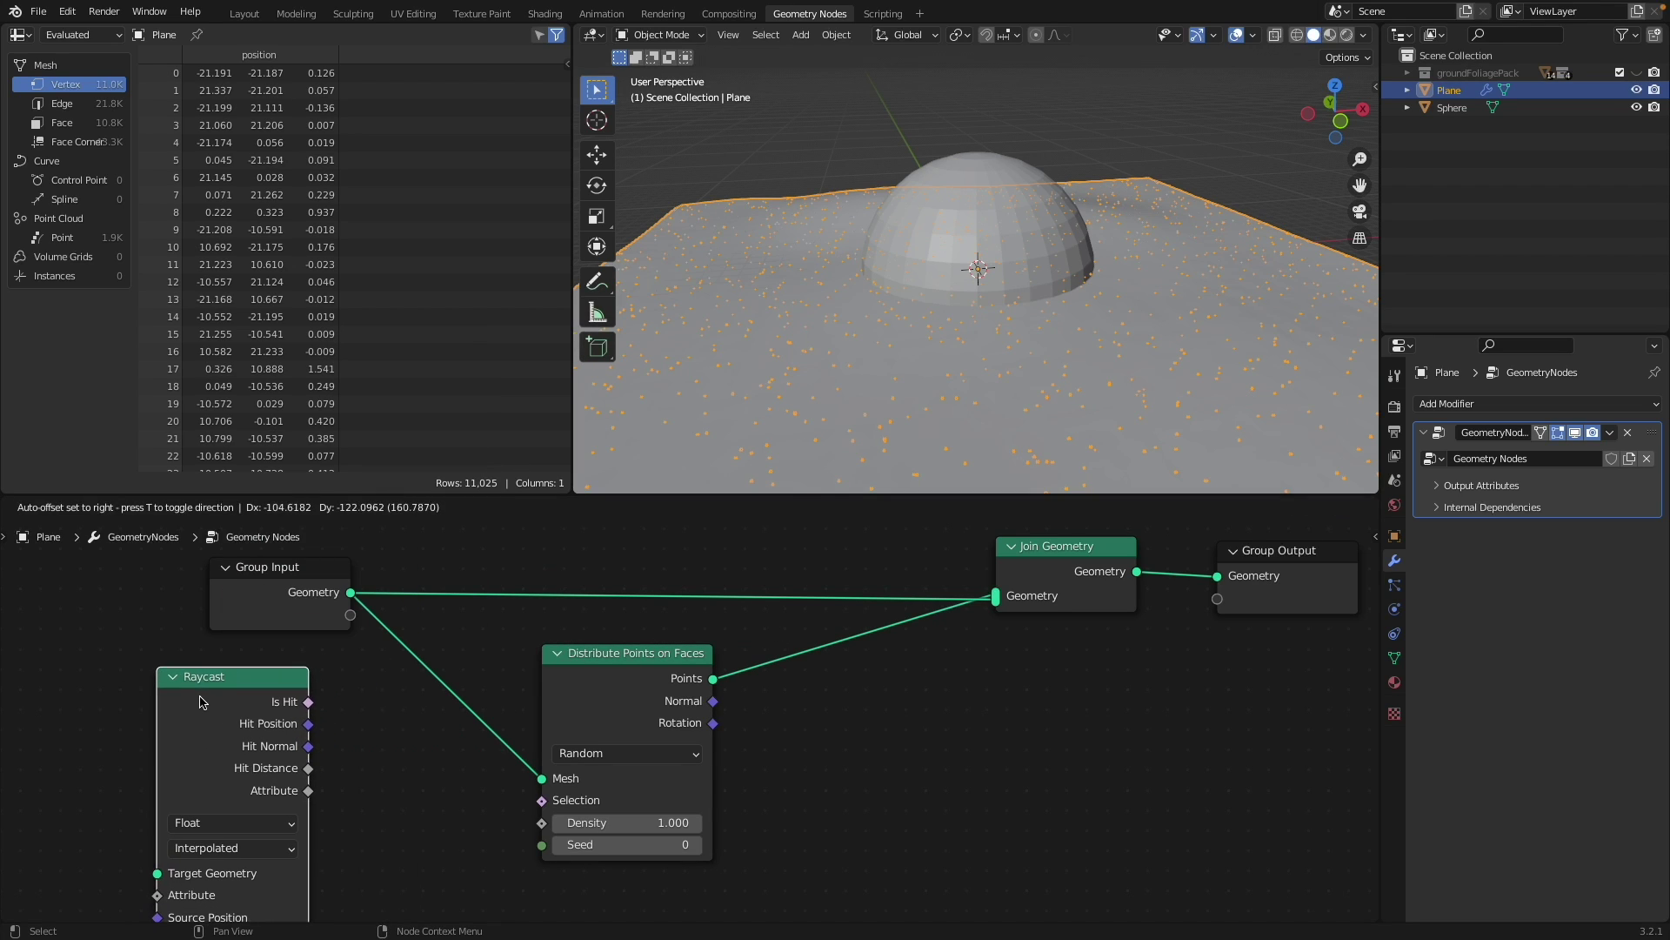
pyautogui.click(199, 702)
pyautogui.scroll(-5, 380, 780)
pyautogui.moveTo(516, 752); pyautogui.dragTo(739, 716, button='middle')
pyautogui.scroll(2, 739, 716)
pyautogui.click(635, 597)
pyautogui.moveTo(636, 597); pyautogui.dragTo(602, 594)
# - Examine the Raycast node's inputs and outputs, including Hit Distance and Target Geometry
pyautogui.moveTo(661, 653); pyautogui.dragTo(665, 619, button='middle')
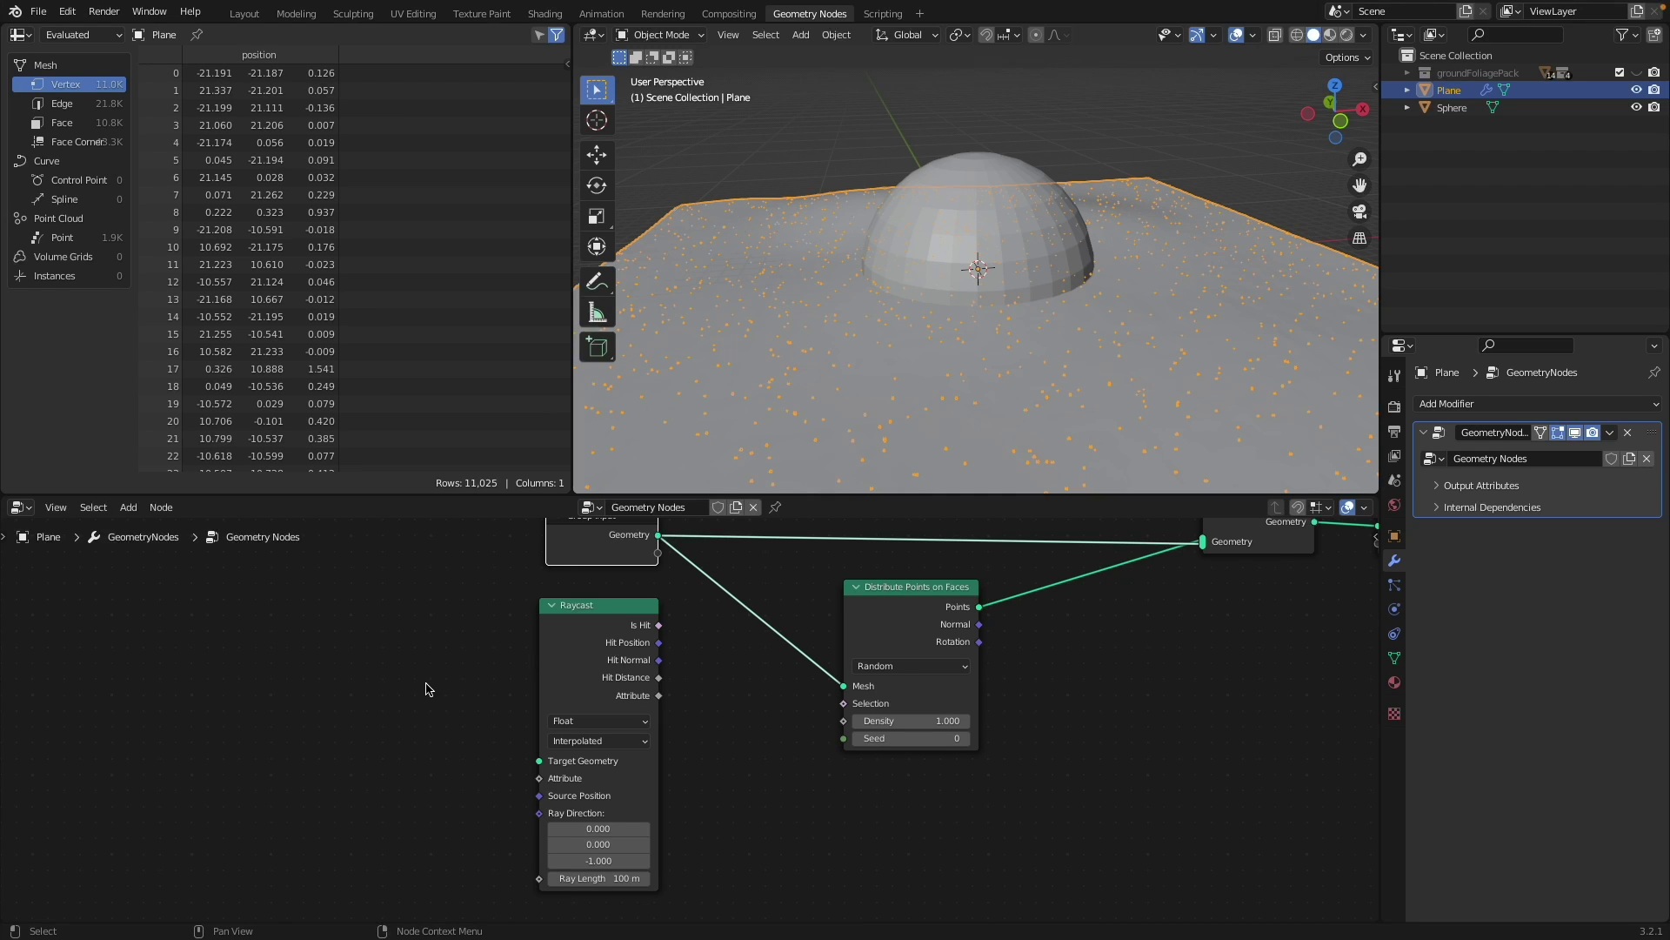
pyautogui.scroll(2, 425, 689)
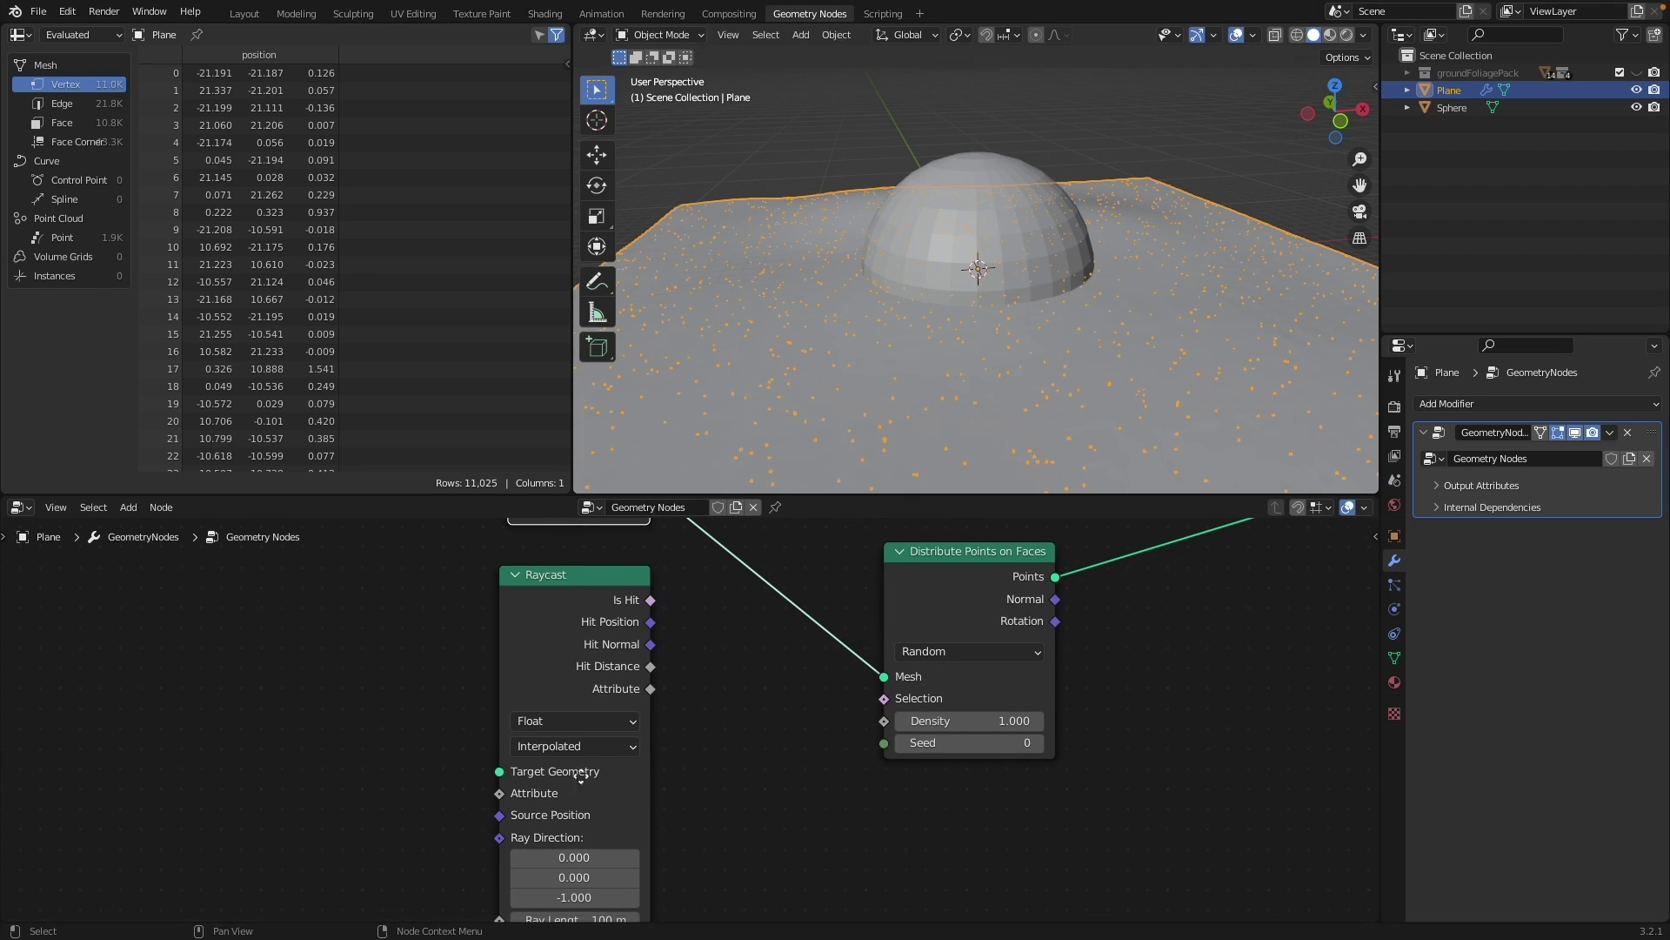
pyautogui.moveTo(551, 831); pyautogui.dragTo(562, 776, button='middle')
pyautogui.moveTo(499, 601); pyautogui.dragTo(412, 737, button='middle')
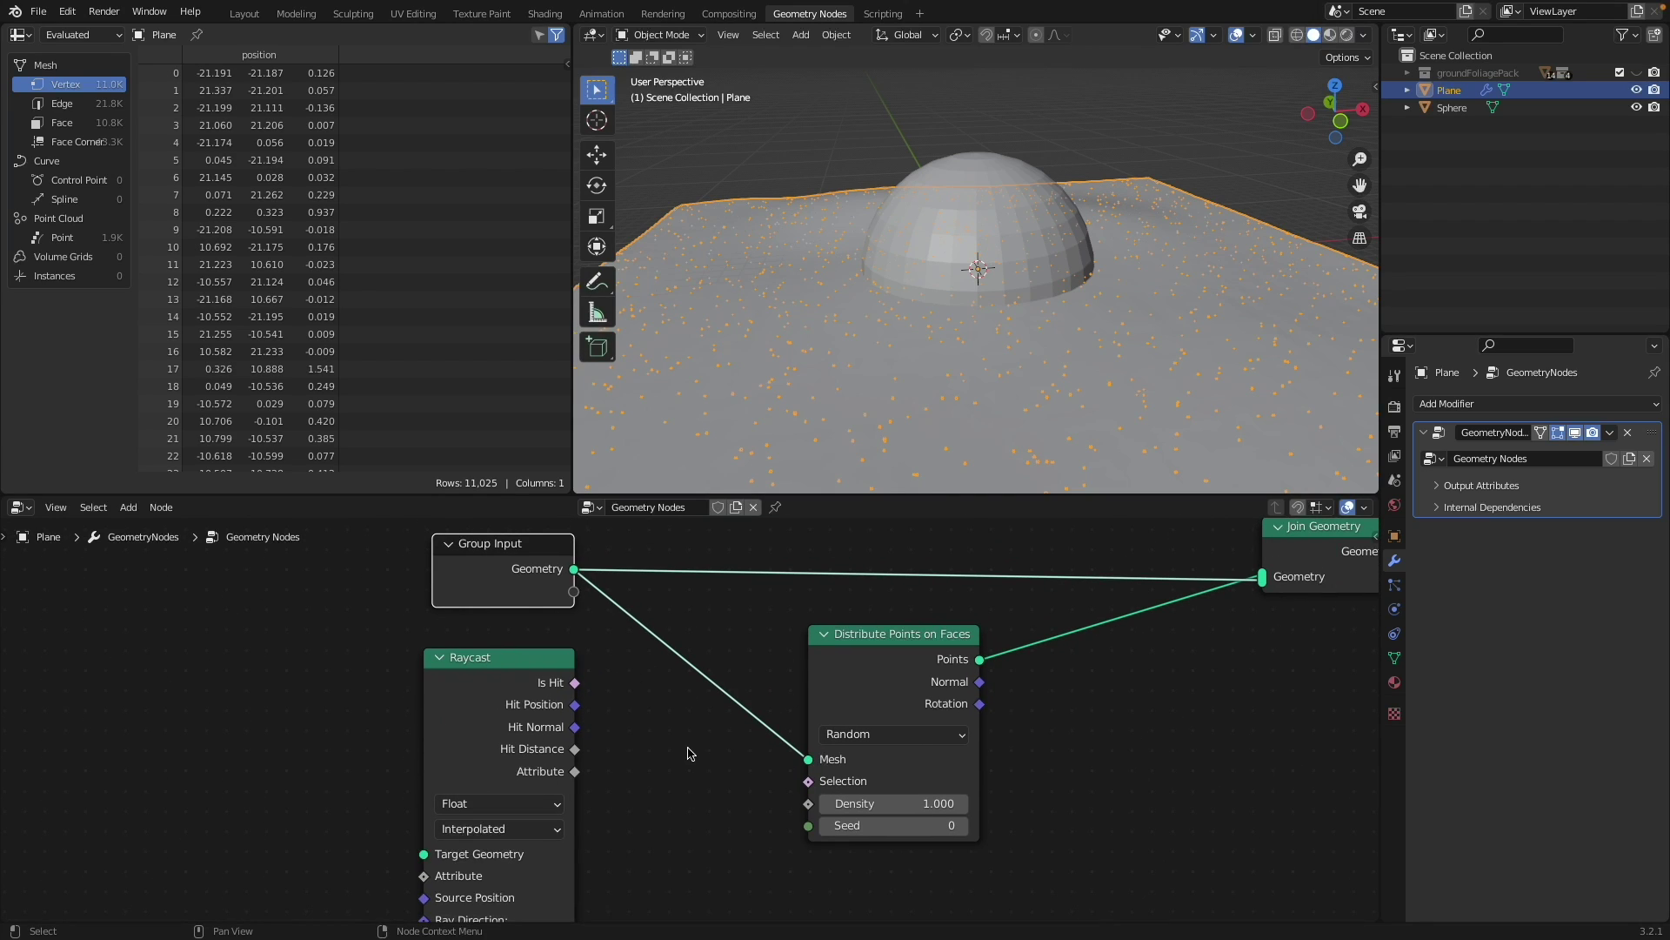
pyautogui.moveTo(580, 752)
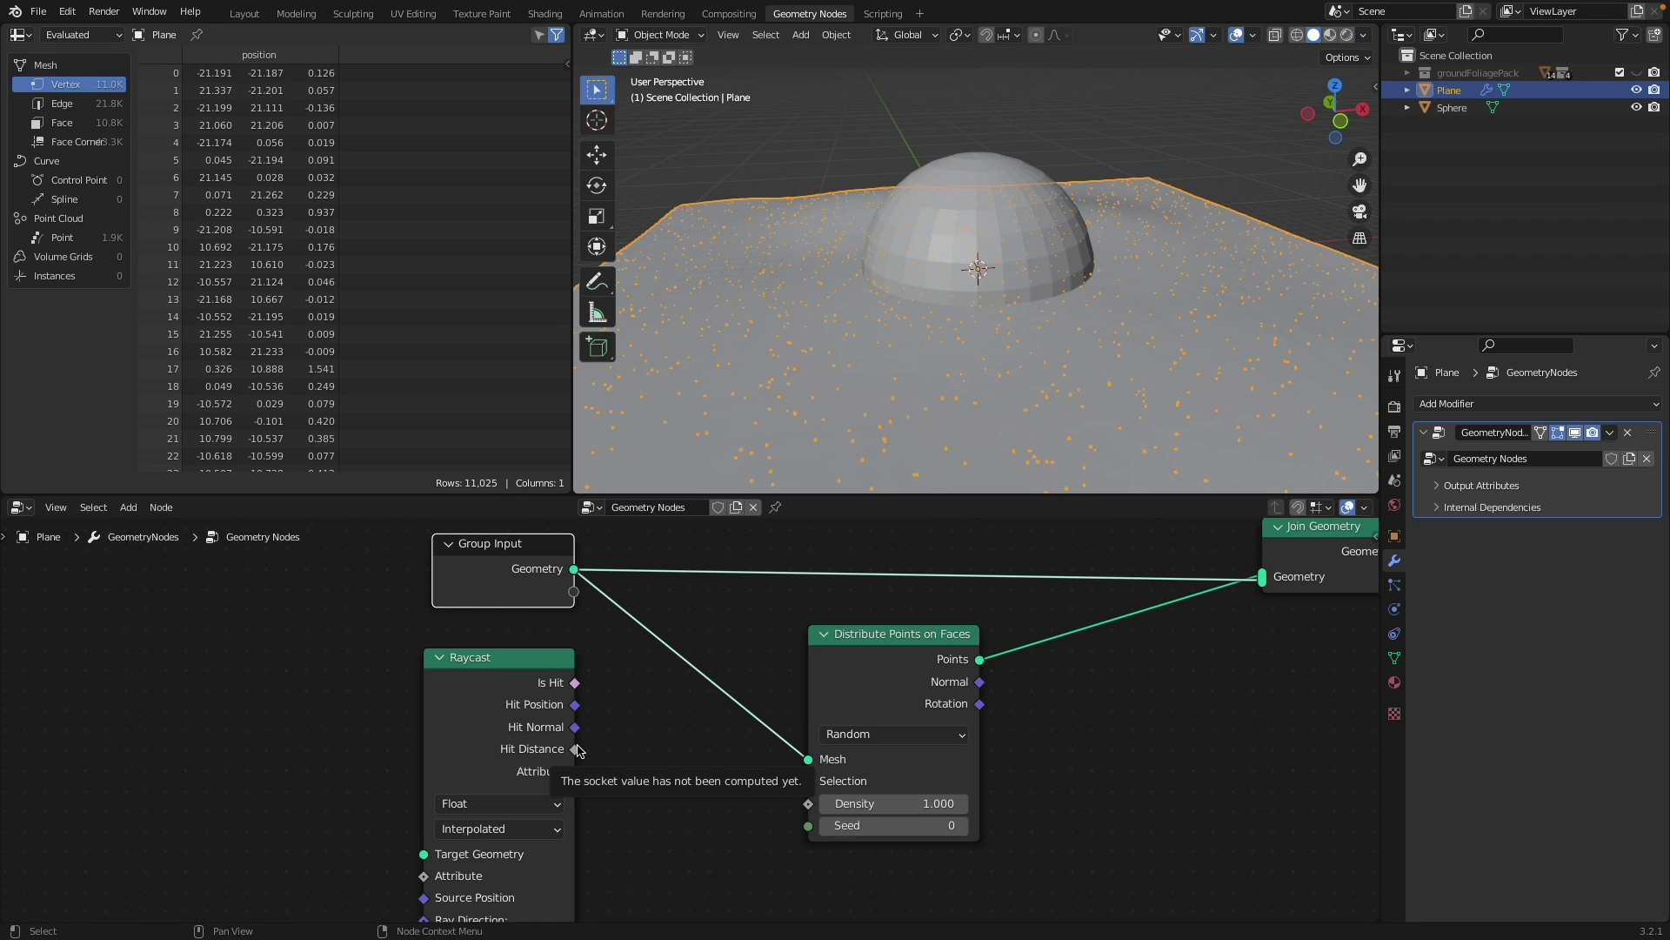
pyautogui.moveTo(511, 536); pyautogui.dragTo(626, 561, button='middle')
pyautogui.scroll(-3, 641, 699)
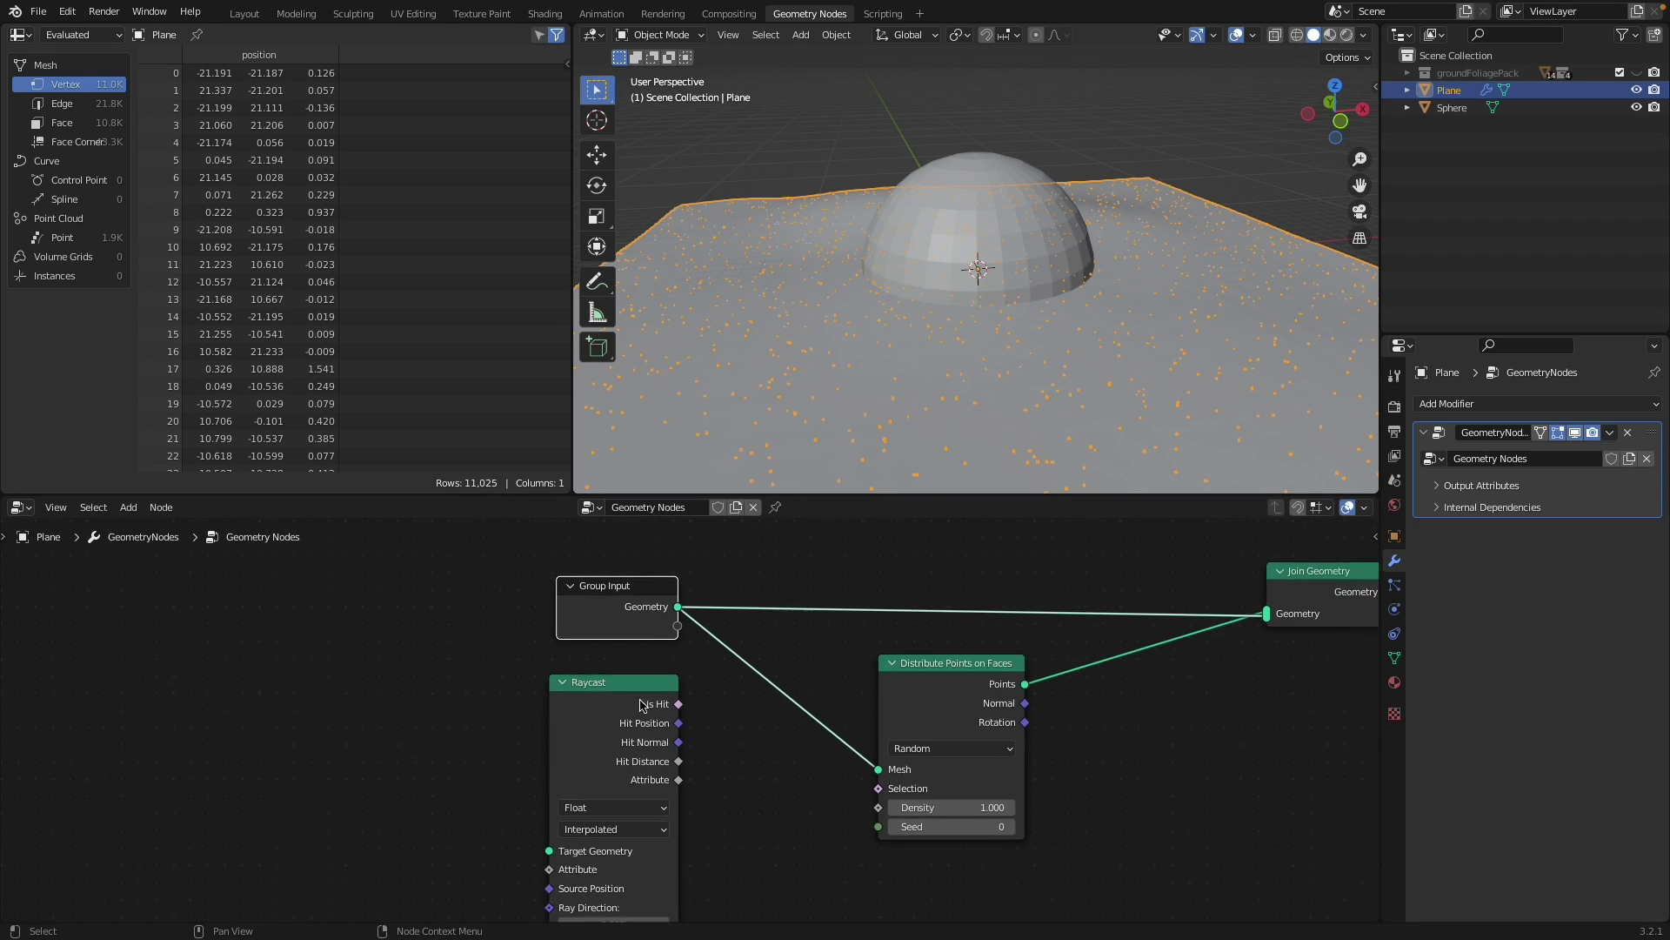
pyautogui.scroll(1, 535, 765)
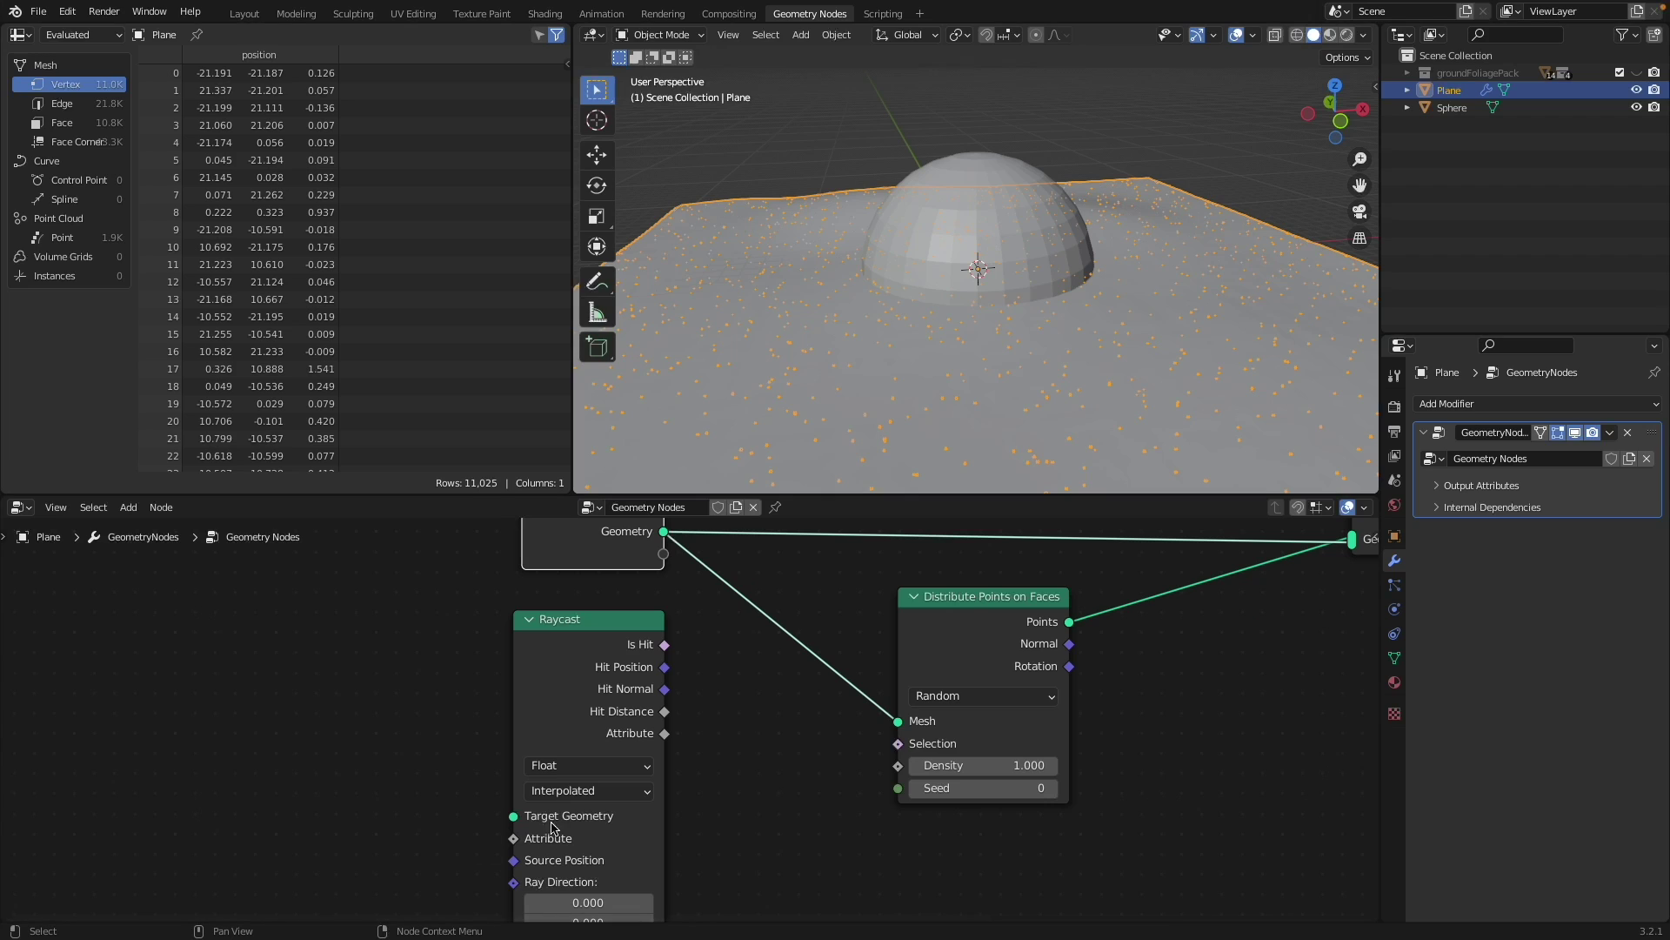
pyautogui.moveTo(569, 604); pyautogui.dragTo(574, 728, button='middle')
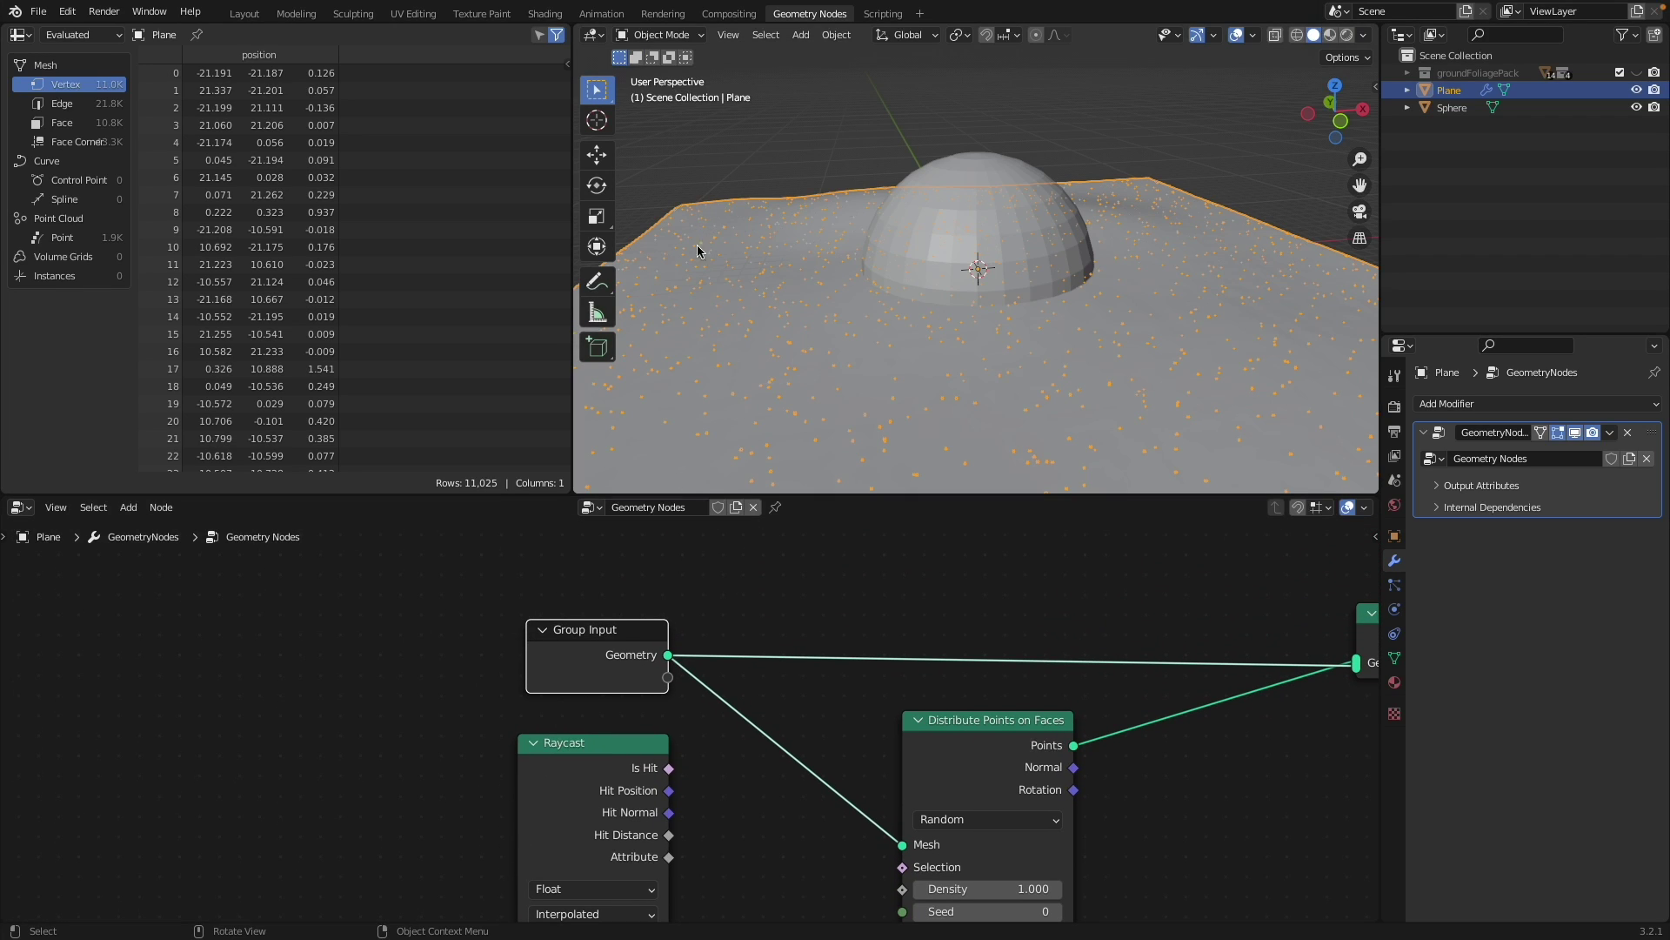
# - Move the Group Input and Raycast nodes farther from Distribute Points on Faces, with Raycast below Group Input
pyautogui.moveTo(540, 644); pyautogui.dragTo(253, 640)
pyautogui.moveTo(381, 650); pyautogui.dragTo(452, 854)
pyautogui.click(362, 783)
pyautogui.scroll(-2, 374, 770)
pyautogui.moveTo(466, 575); pyautogui.dragTo(476, 683)
pyautogui.click(468, 674)
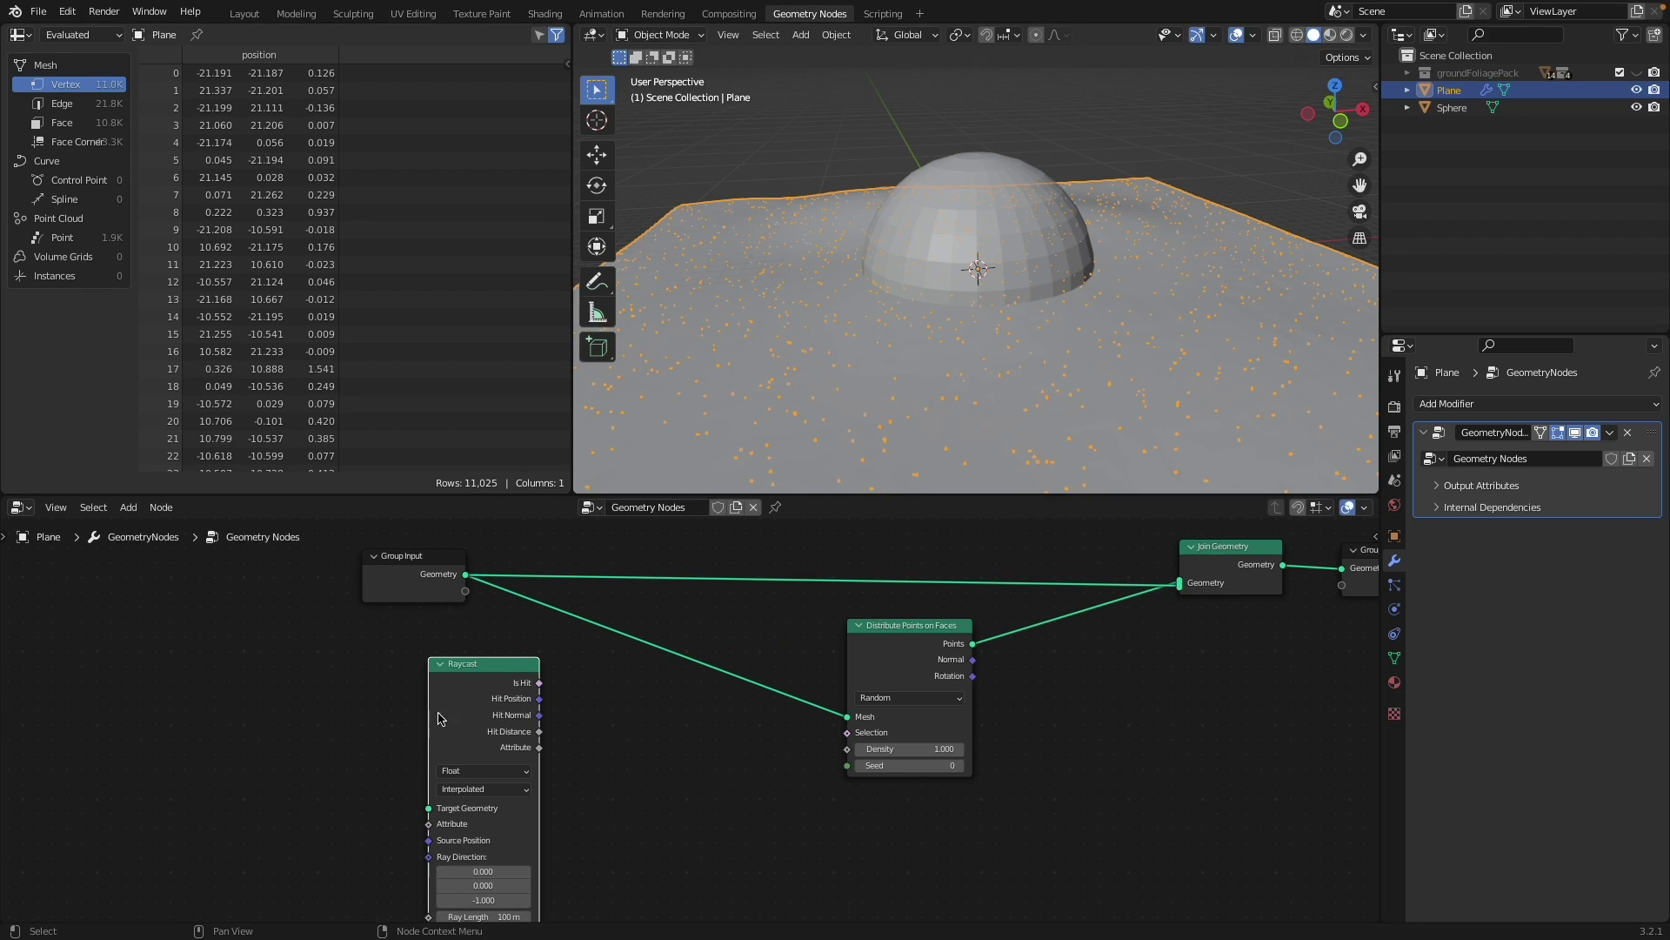
pyautogui.moveTo(377, 827); pyautogui.dragTo(347, 697, button='middle')
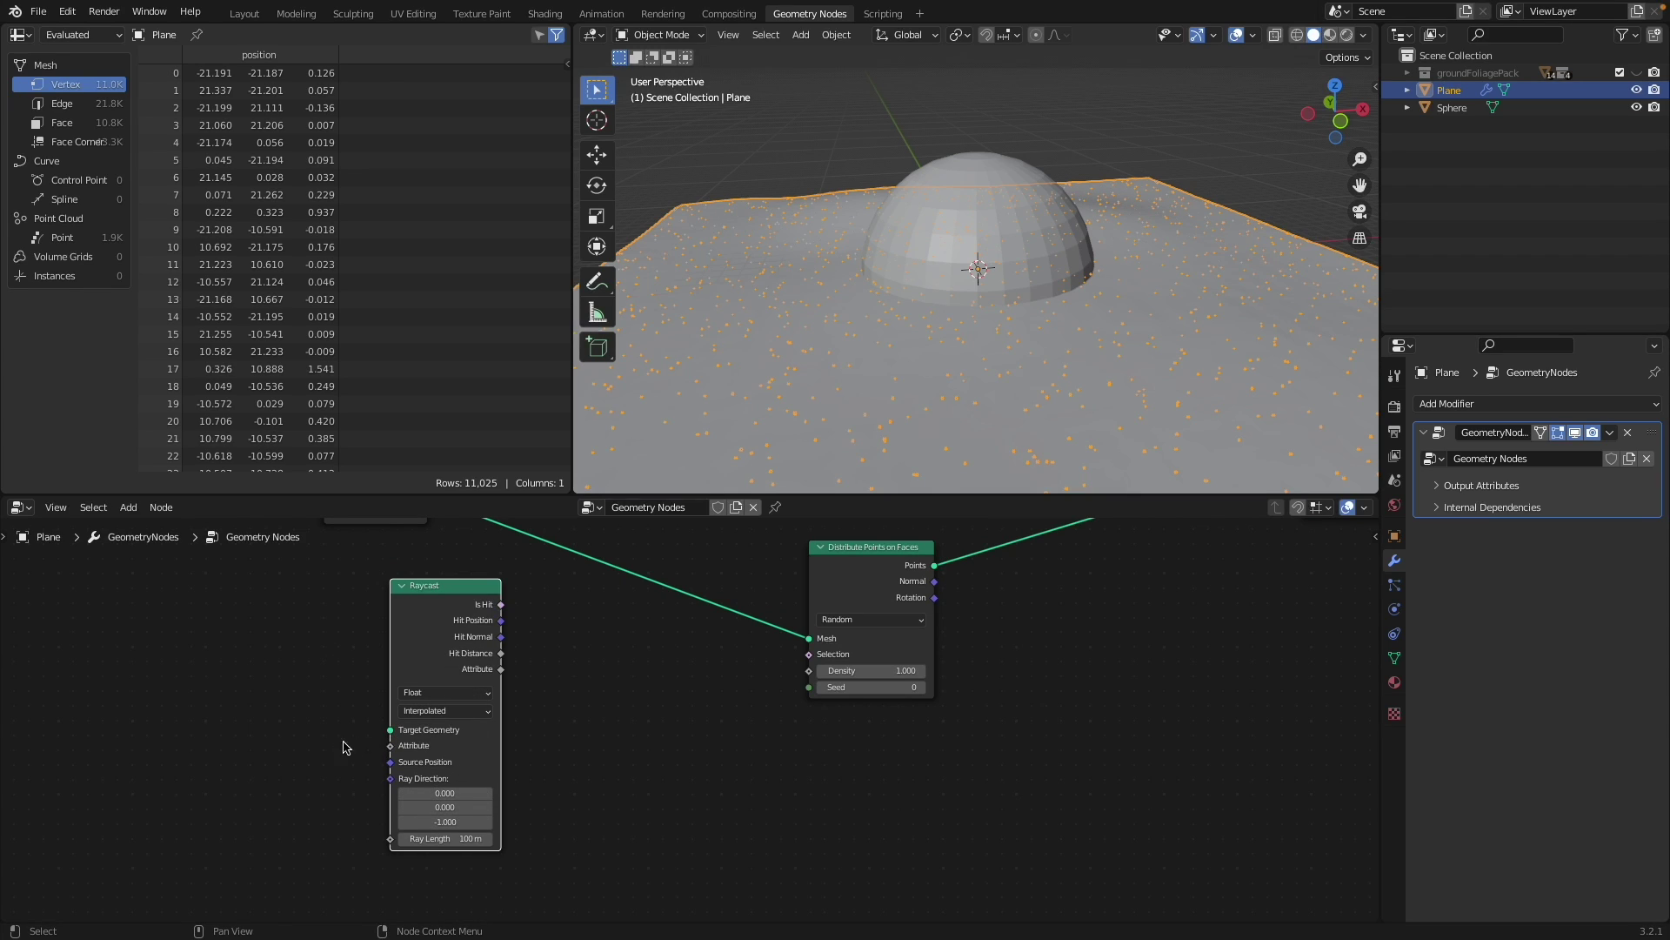
pyautogui.moveTo(323, 728); pyautogui.dragTo(312, 774, button='middle')
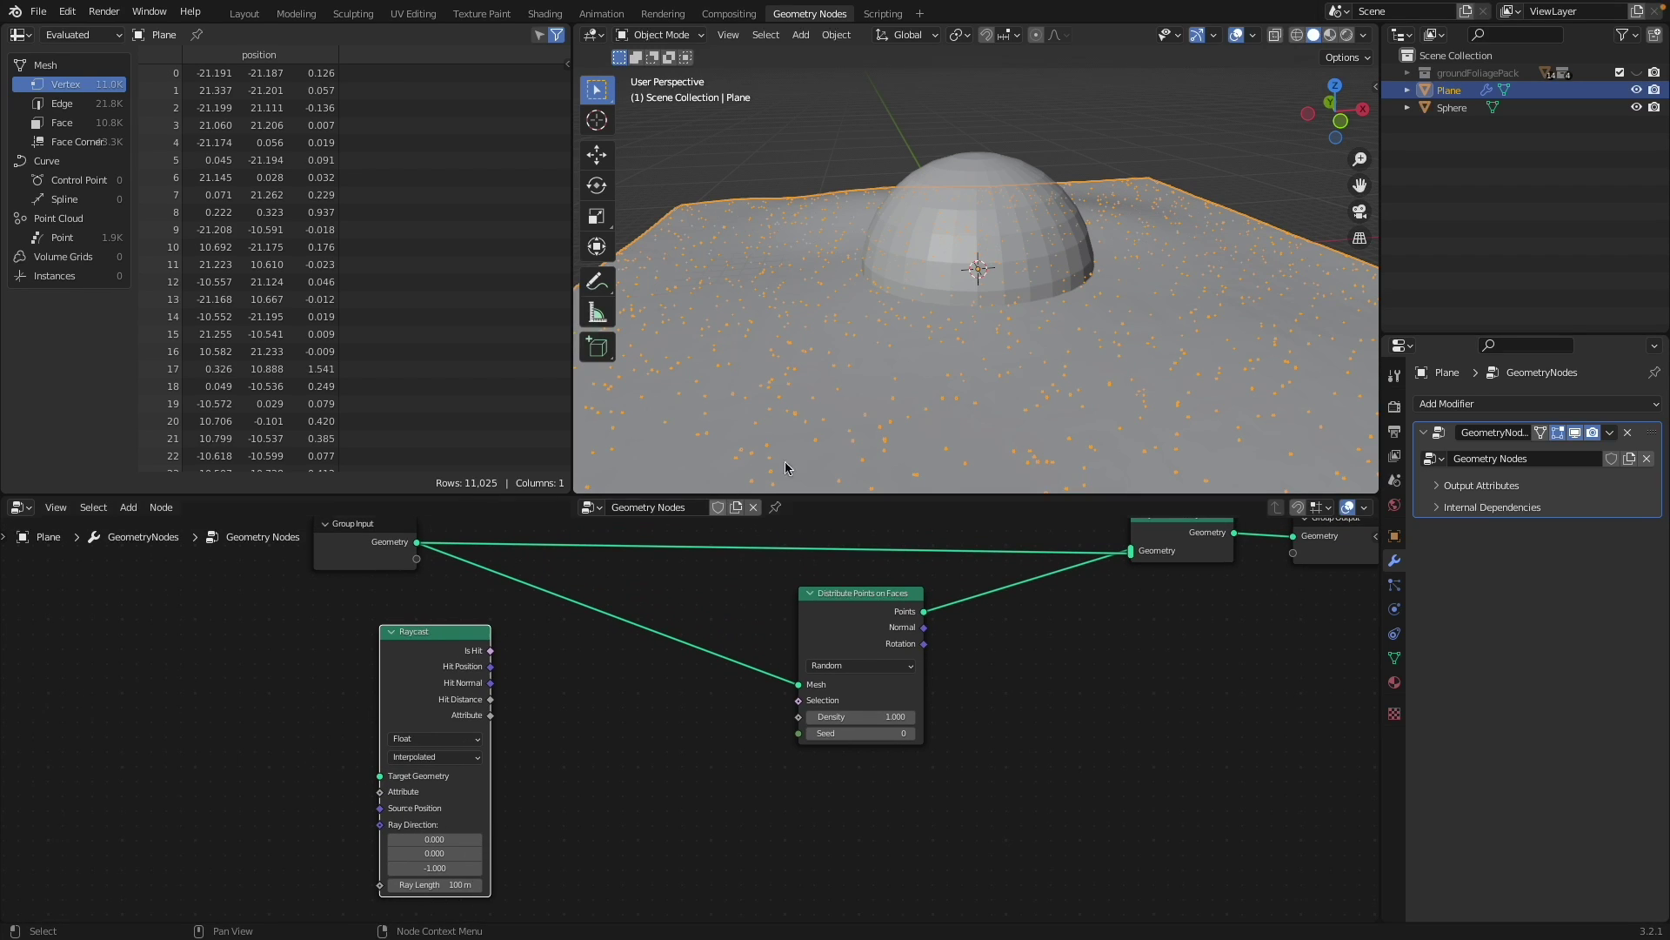
pyautogui.click(964, 209)
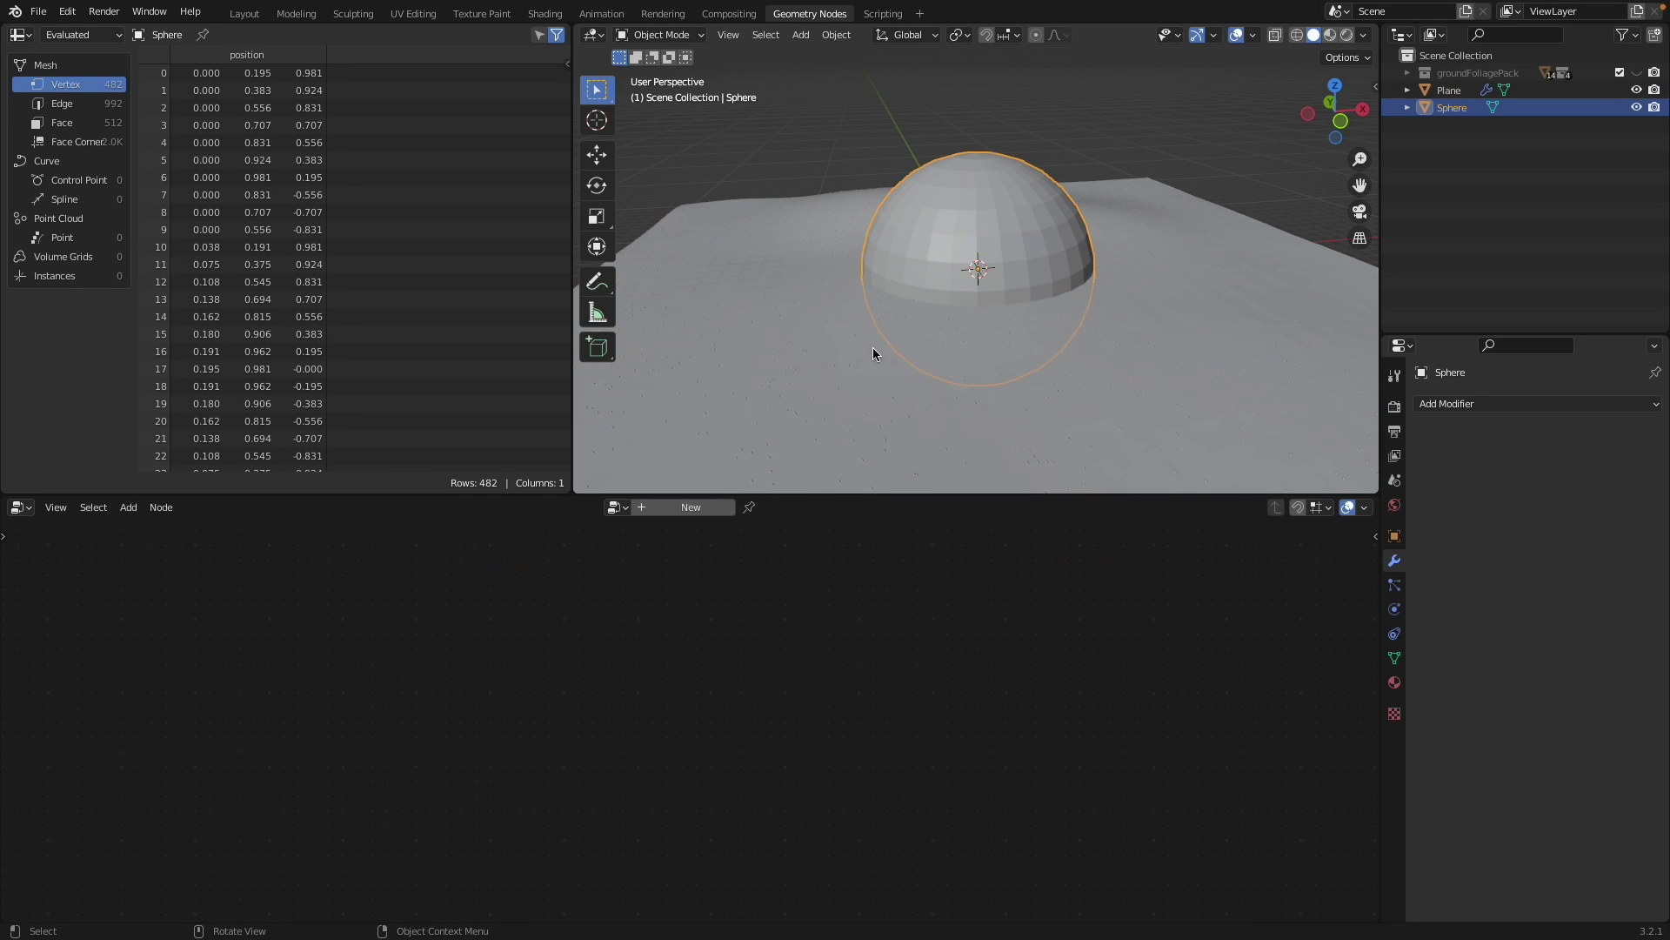
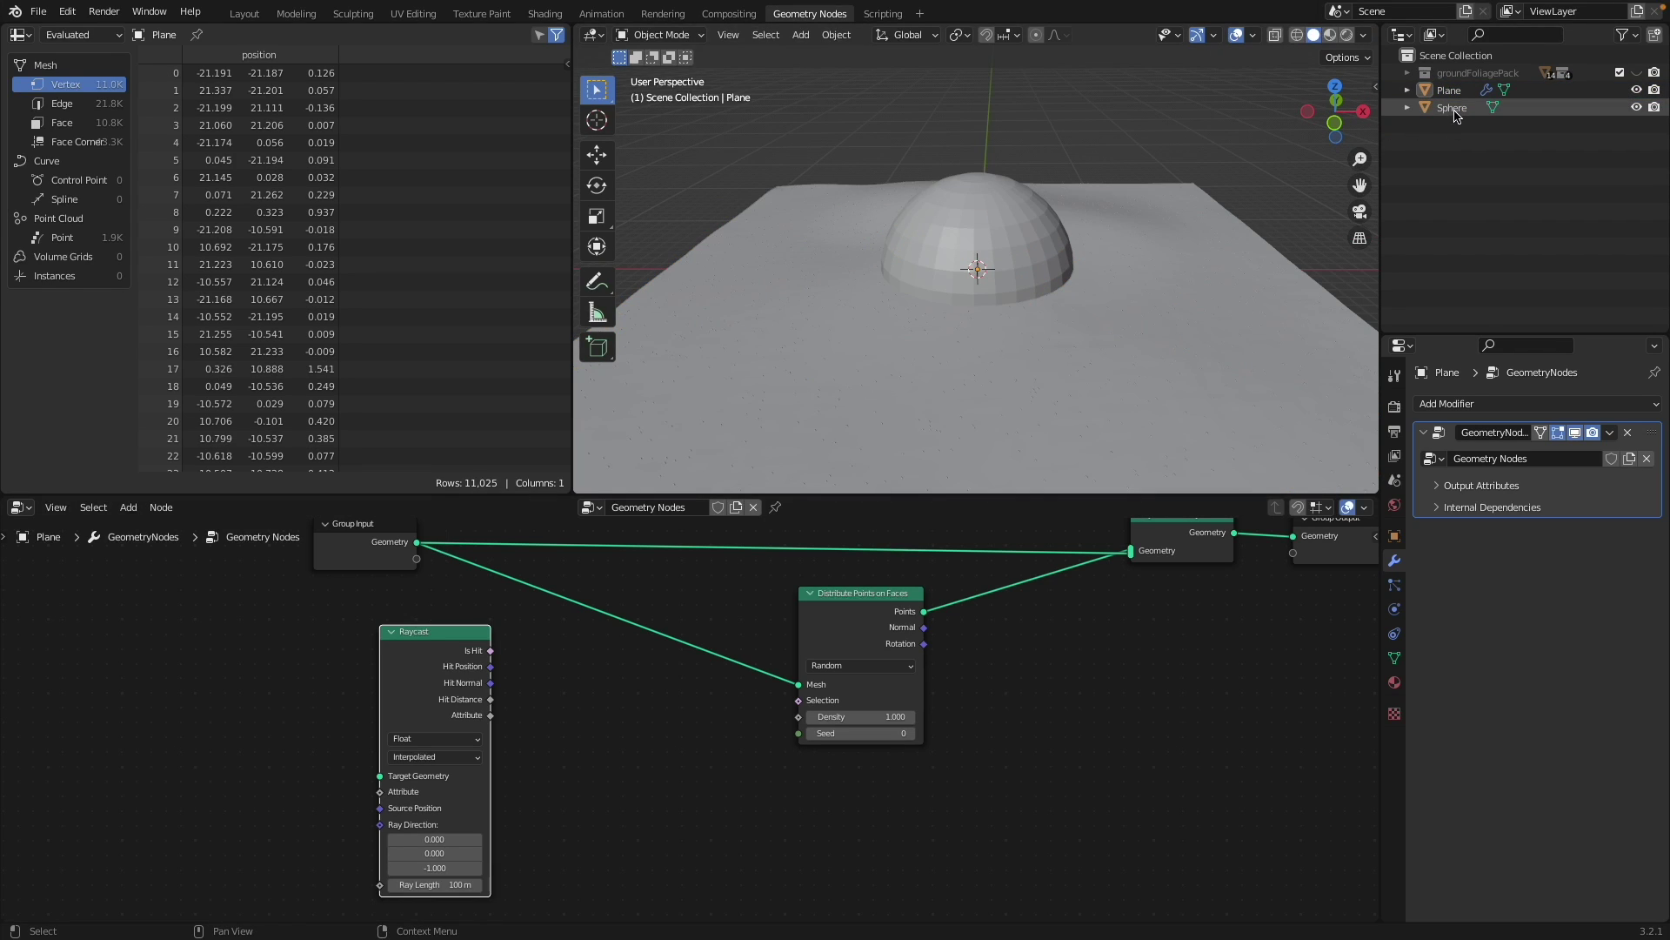
pyautogui.moveTo(1456, 116); pyautogui.dragTo(243, 726)
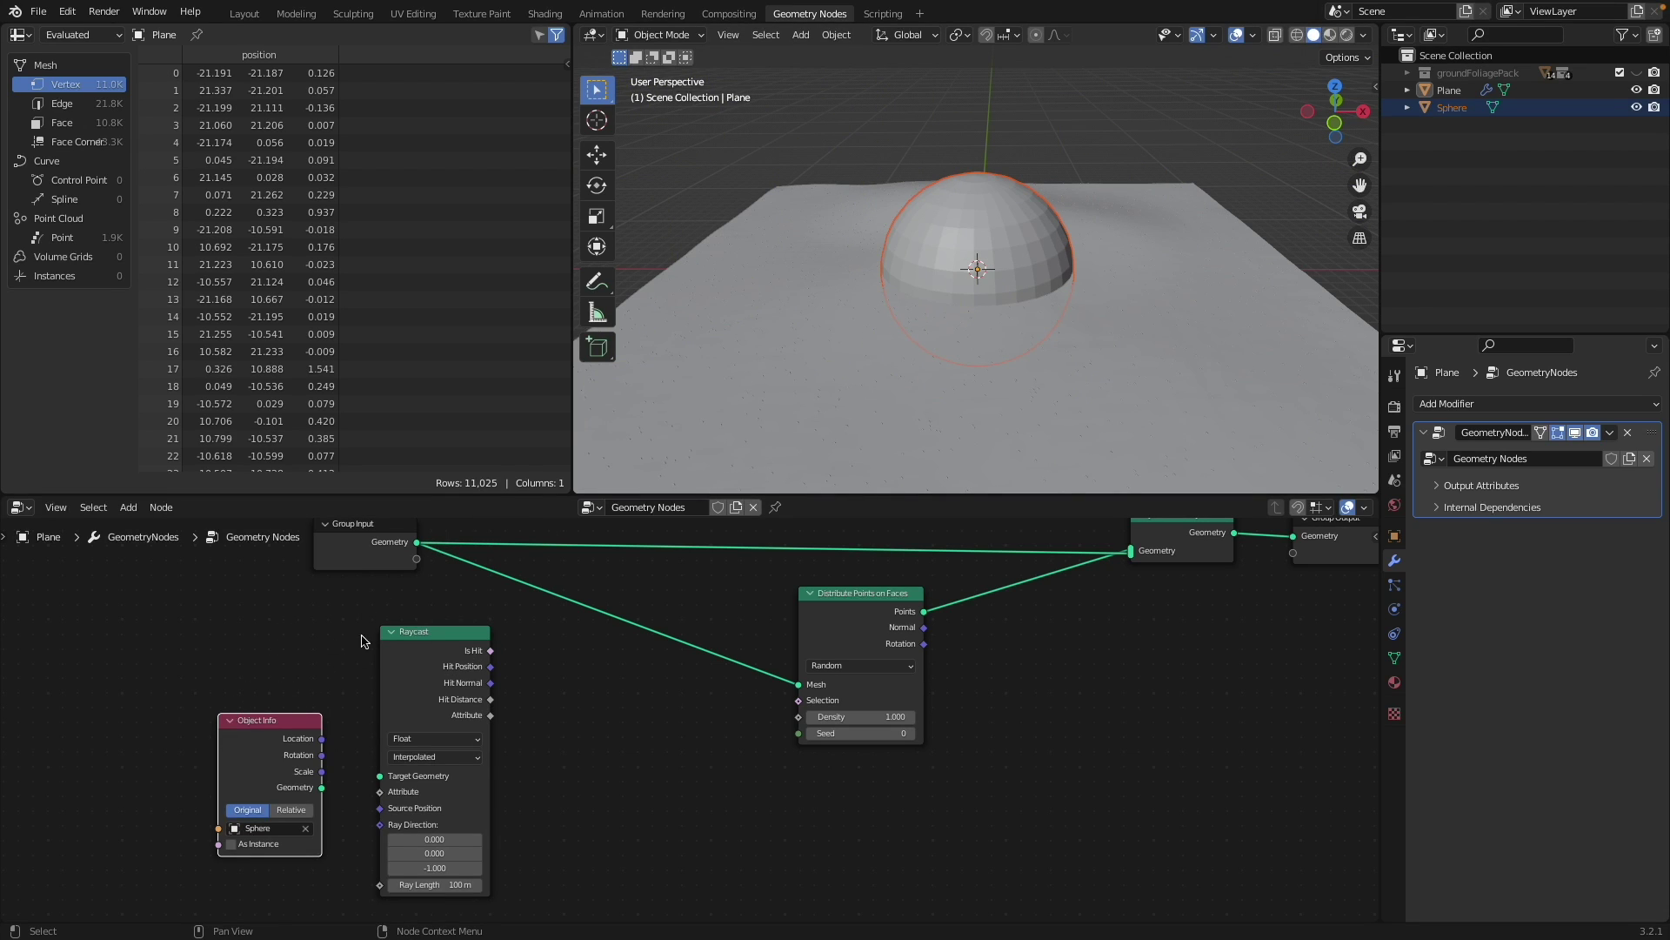
pyautogui.scroll(2, 286, 679)
pyautogui.moveTo(313, 634); pyautogui.dragTo(478, 593, button='middle')
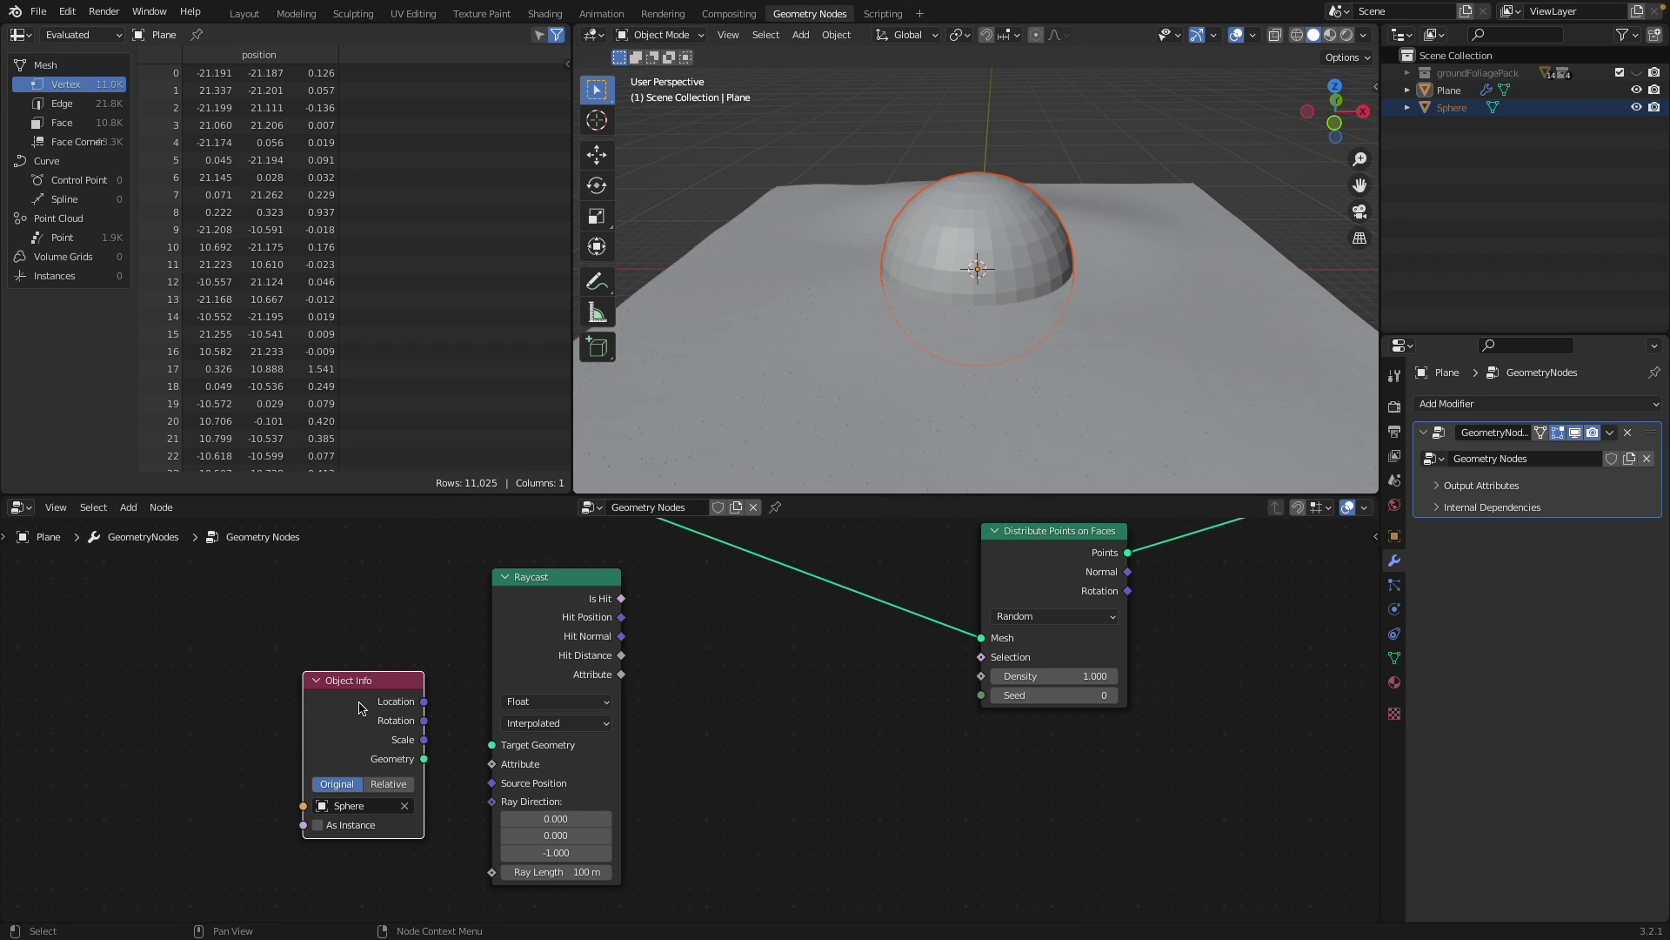
pyautogui.press('x')
# - Add an Object Info node in front of the Raycast node
pyautogui.hotkey('shift', 'a')
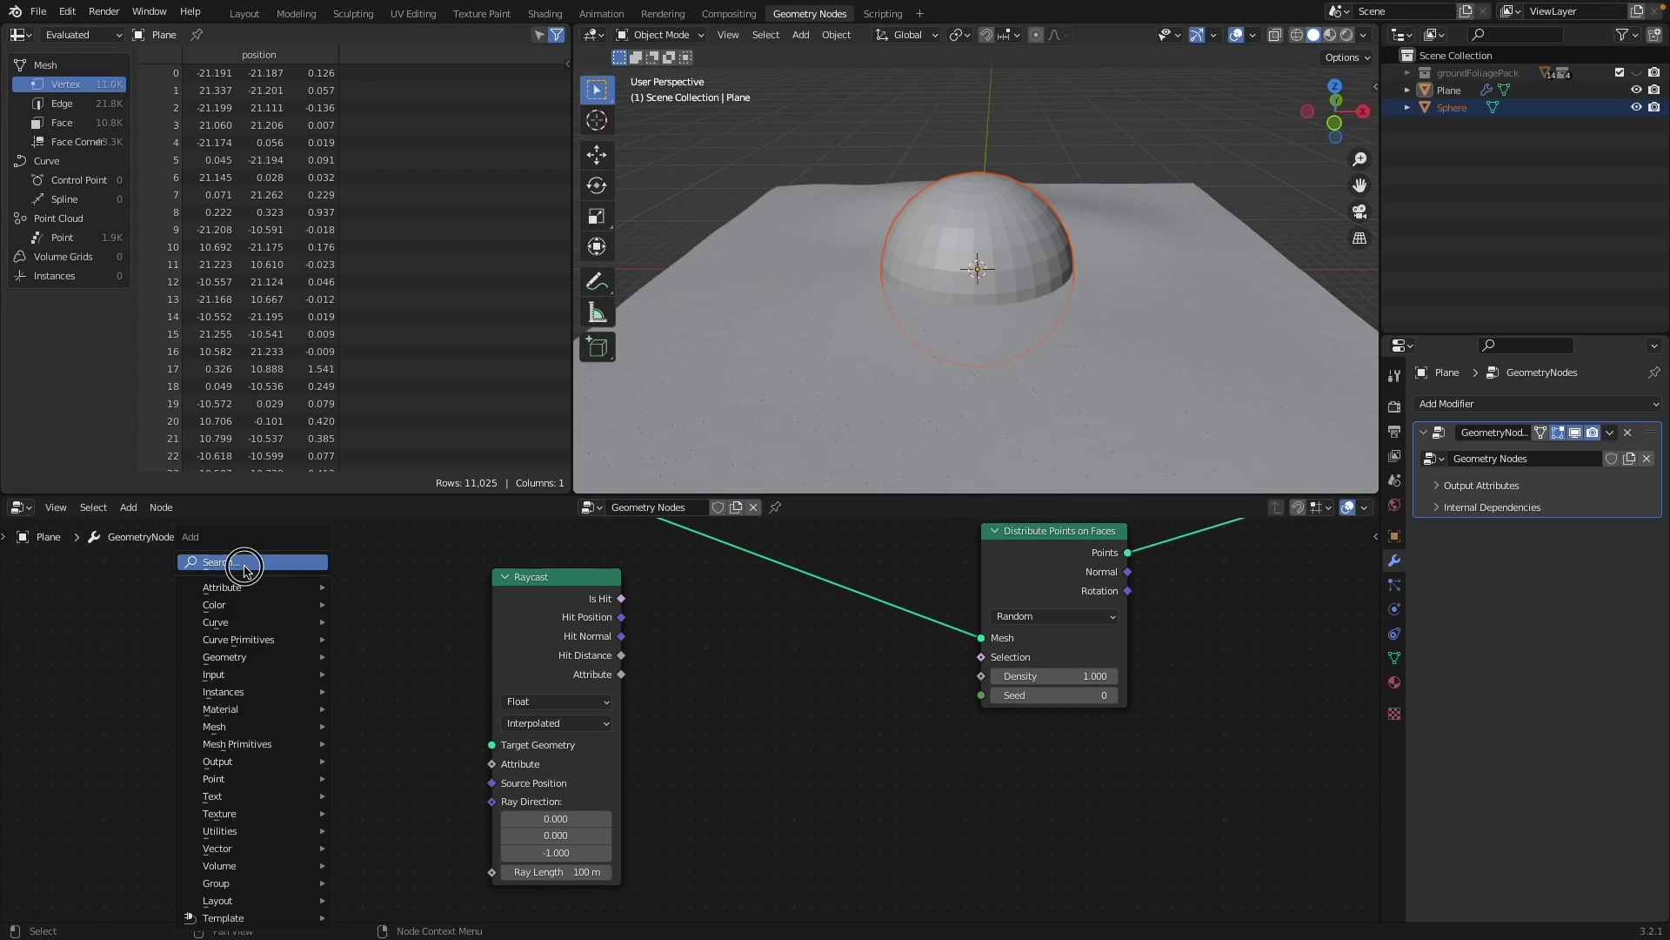
pyautogui.click(244, 571)
pyautogui.write('obj')
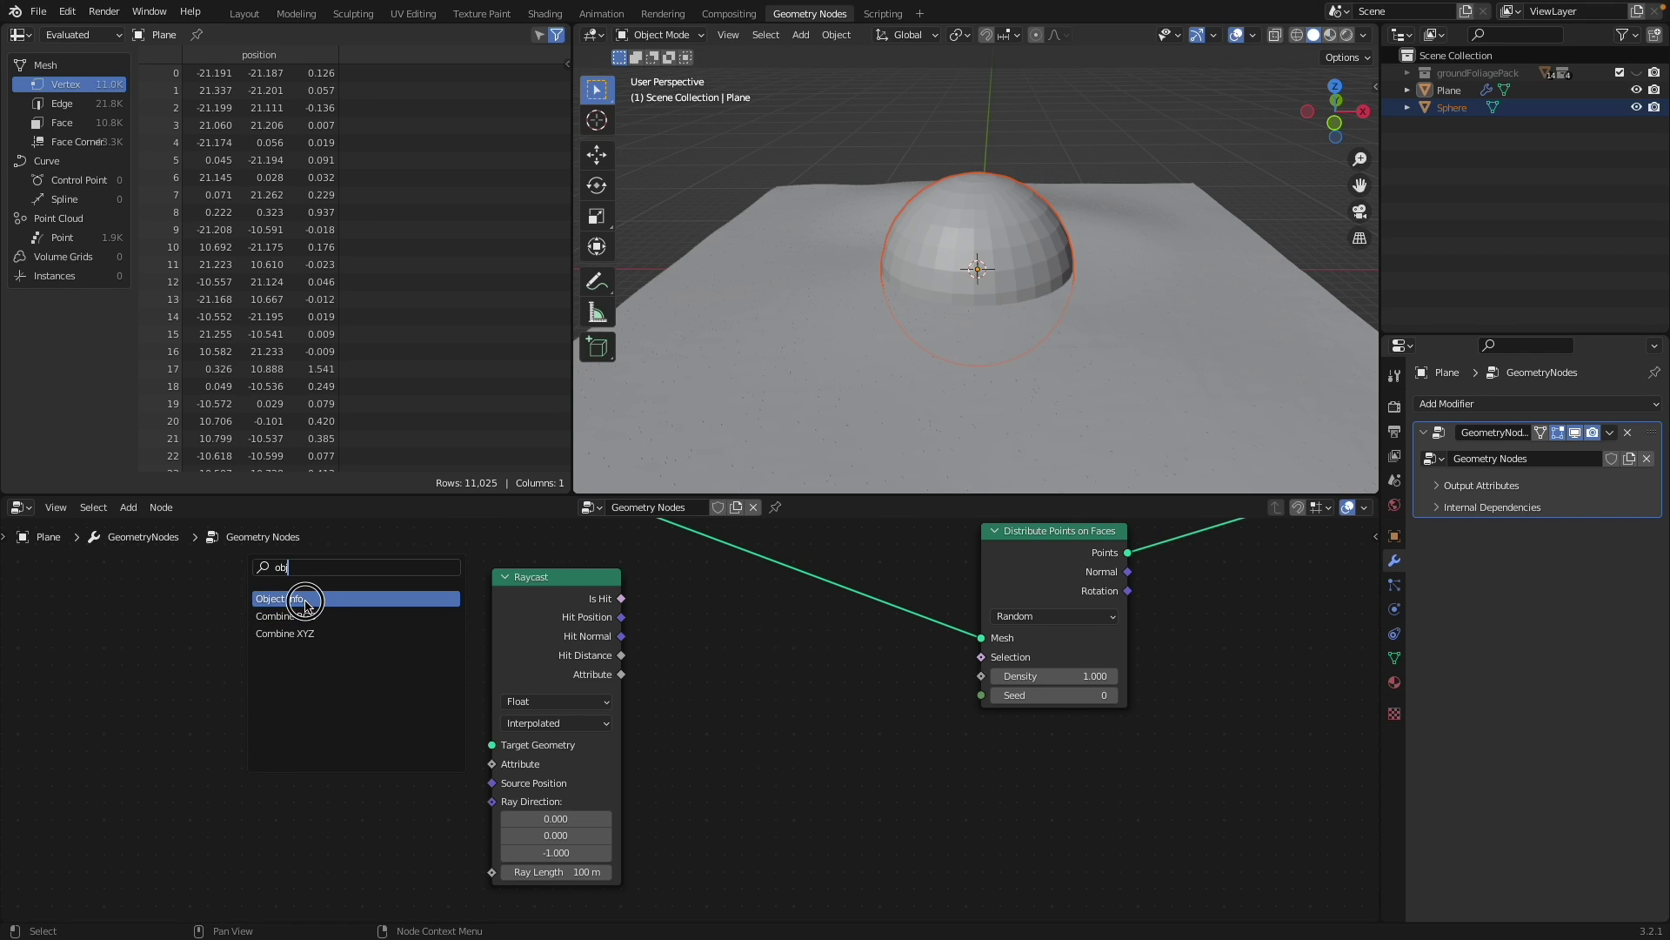
pyautogui.click(305, 604)
pyautogui.click(174, 770)
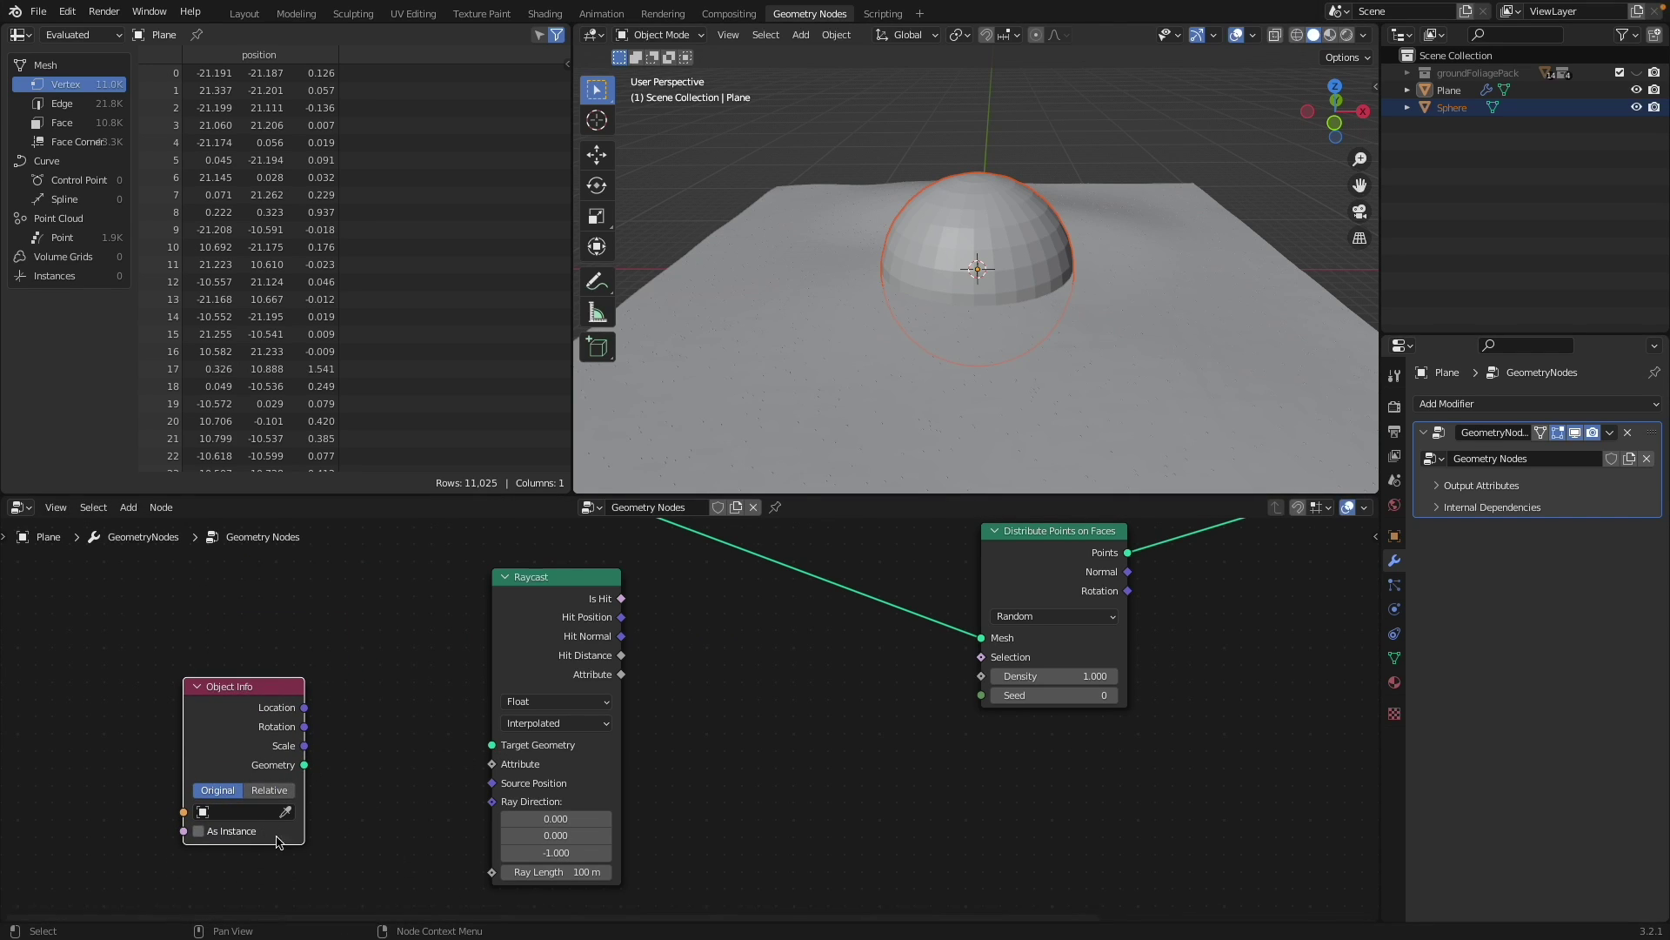
# - Set the Object Info node's object to Sphere and link its Geometry output to the Raycast Target Geometry
pyautogui.click(285, 812)
pyautogui.click(982, 225)
pyautogui.moveTo(250, 710); pyautogui.dragTo(158, 695)
pyautogui.moveTo(215, 749); pyautogui.dragTo(509, 746)
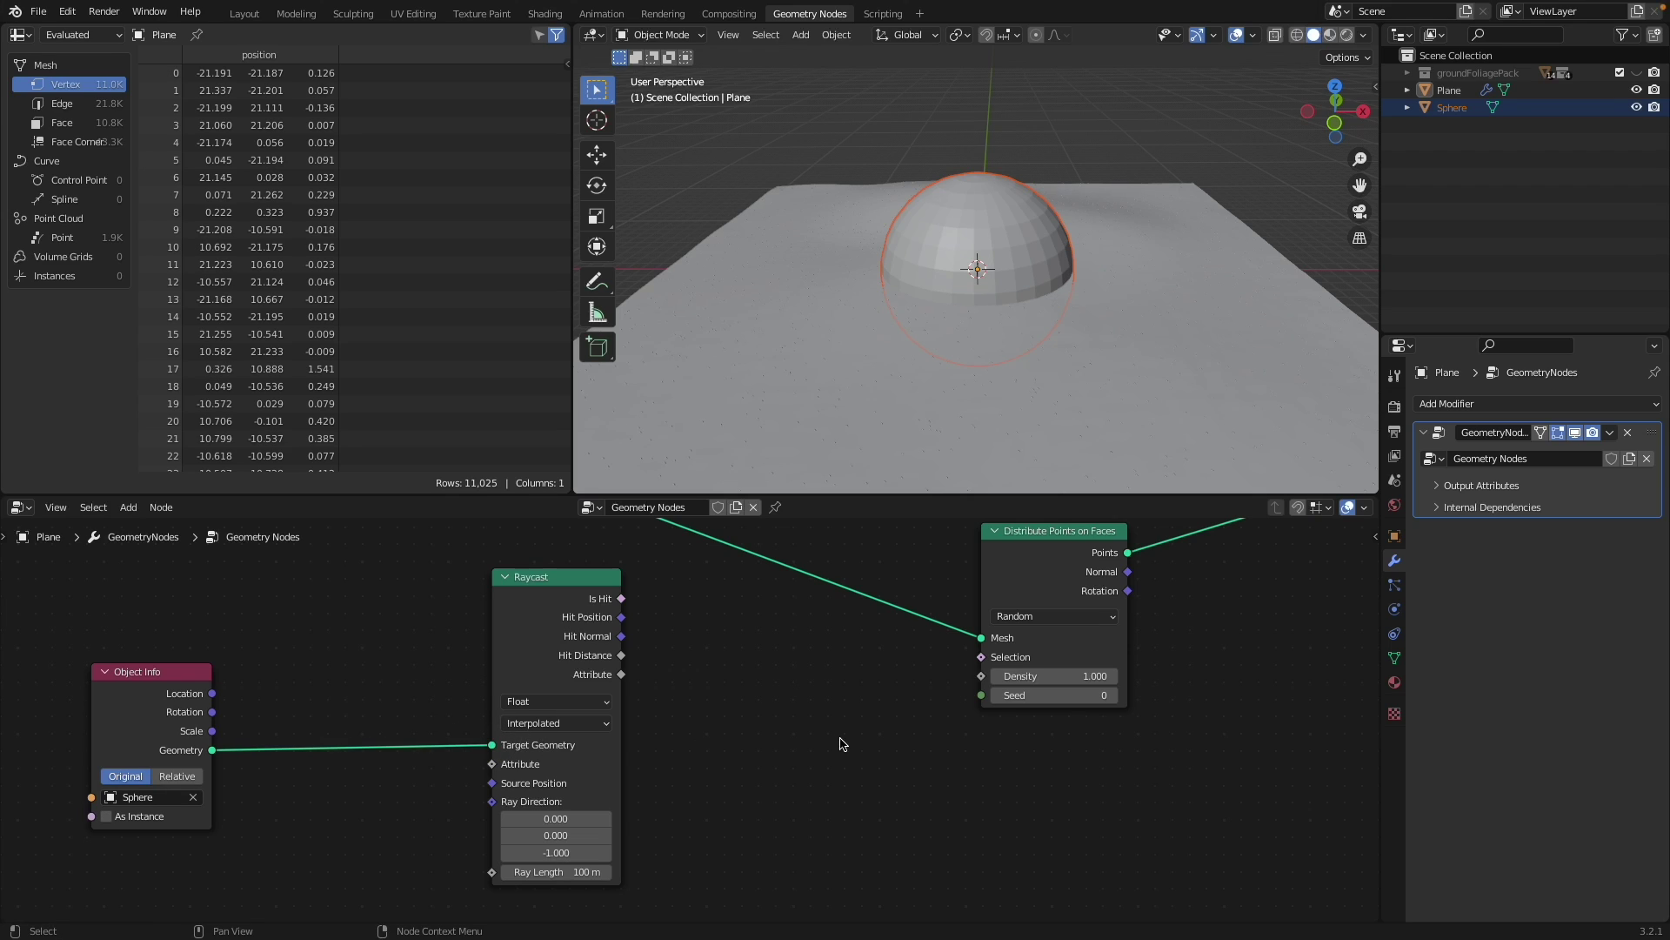
# - Set the Z component of the Raycast node's Ray Direction to 1
pyautogui.moveTo(717, 664); pyautogui.dragTo(631, 675, button='middle')
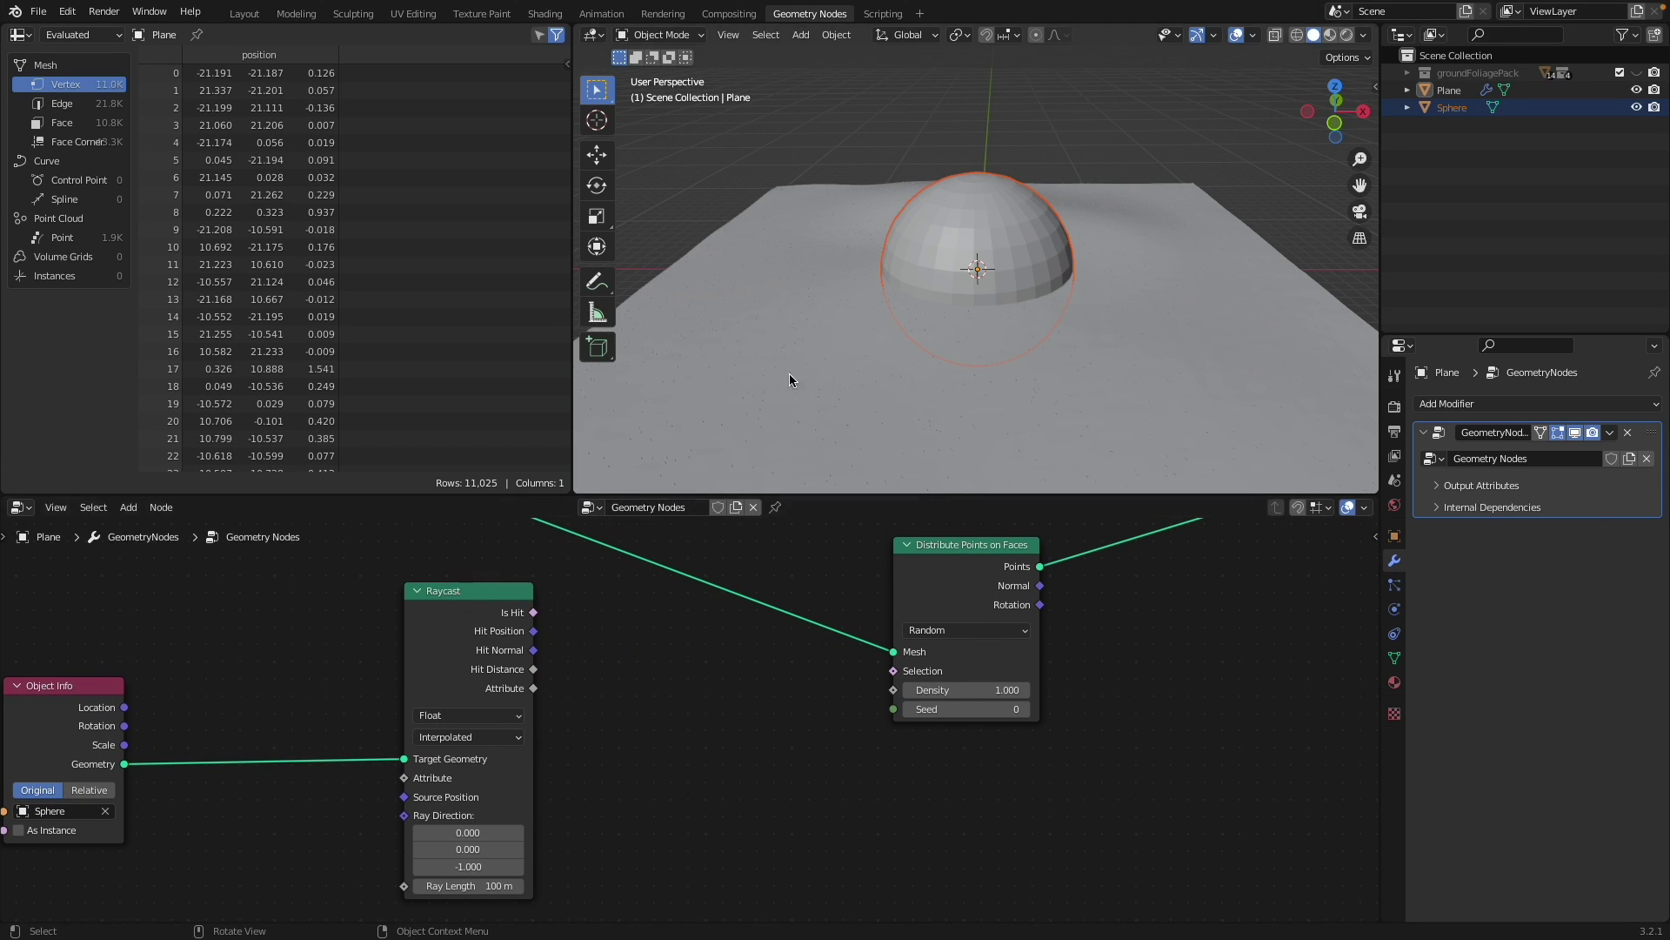
pyautogui.scroll(-1, 794, 346)
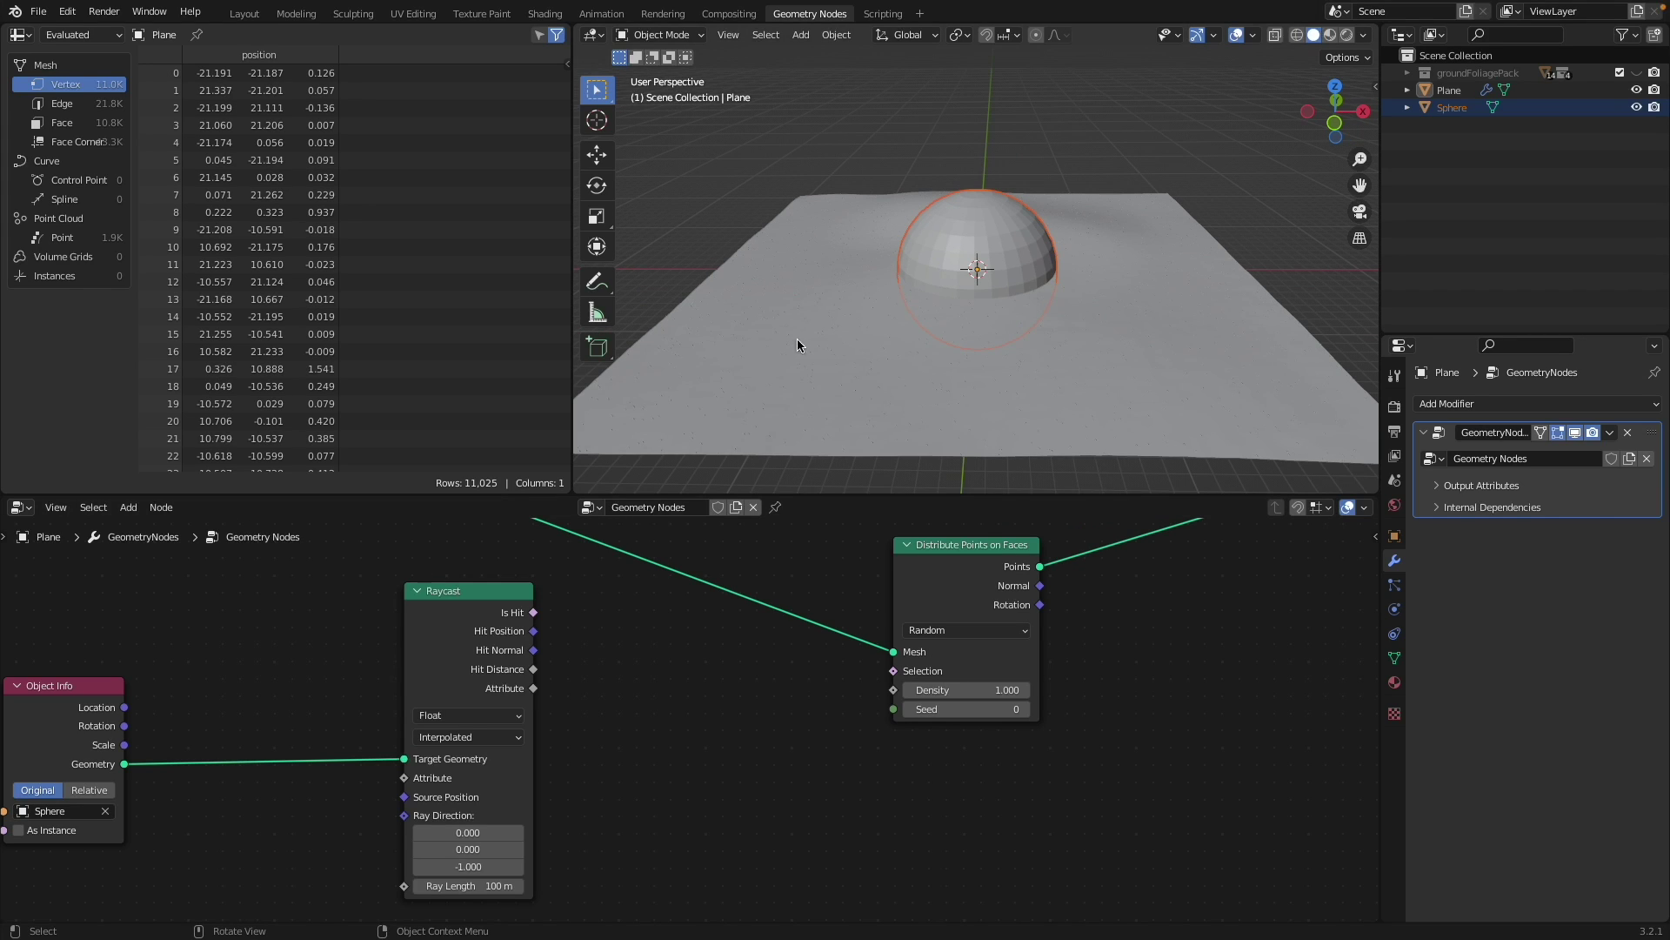
pyautogui.click(797, 345)
pyautogui.scroll(4, 766, 385)
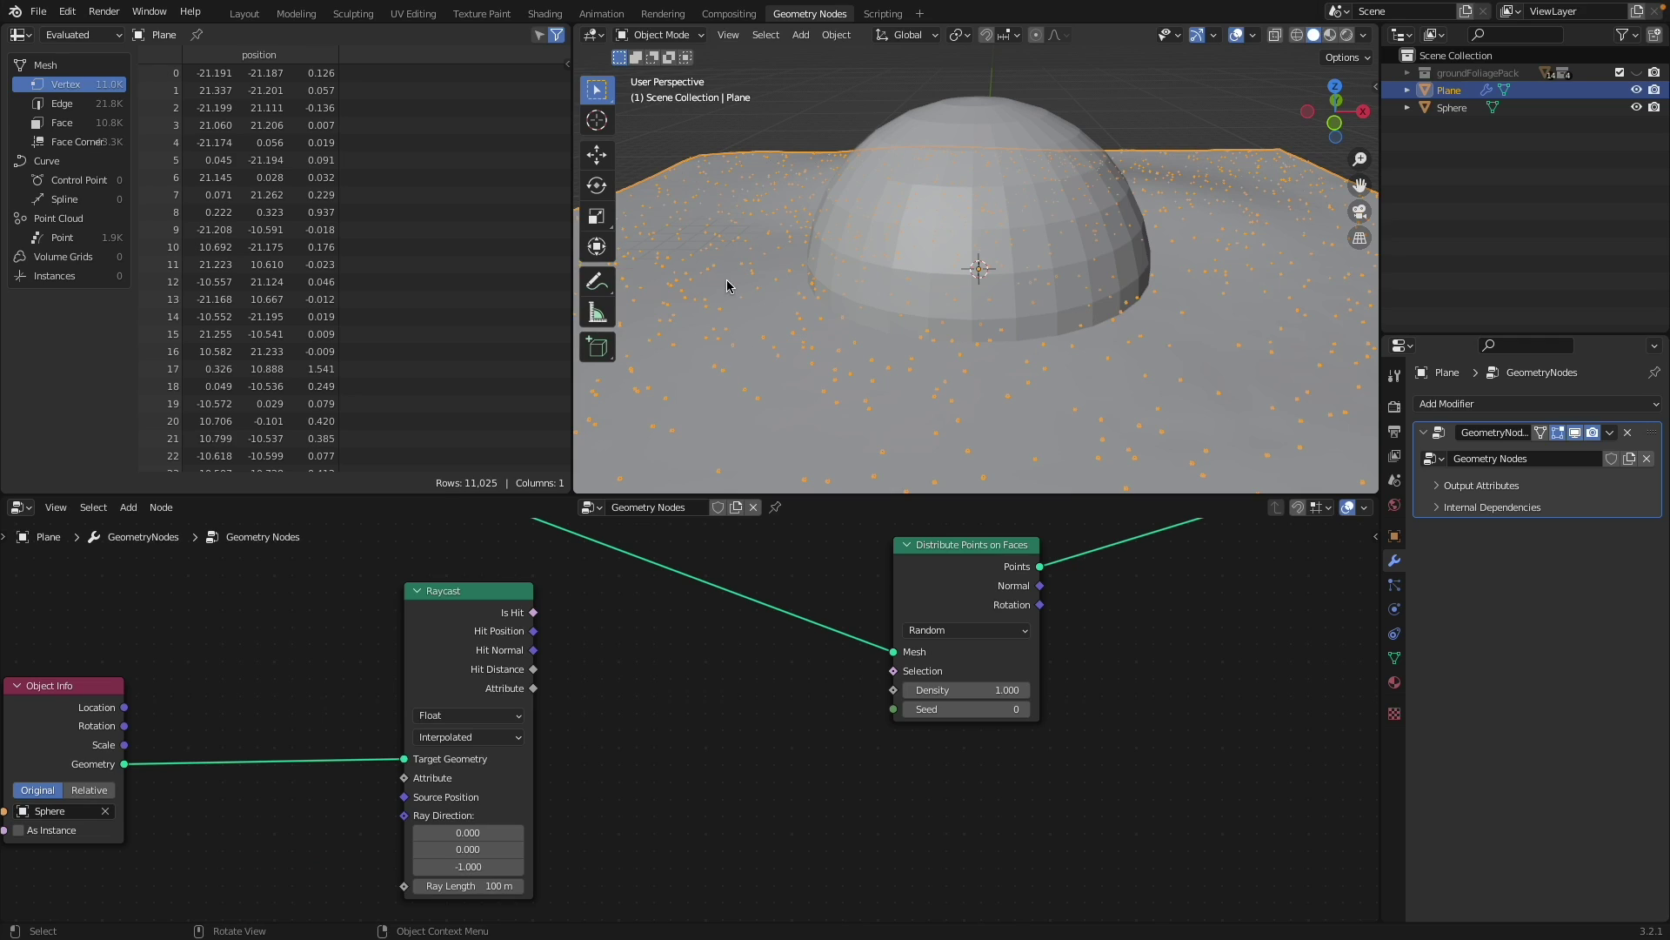
pyautogui.scroll(-2, 336, 634)
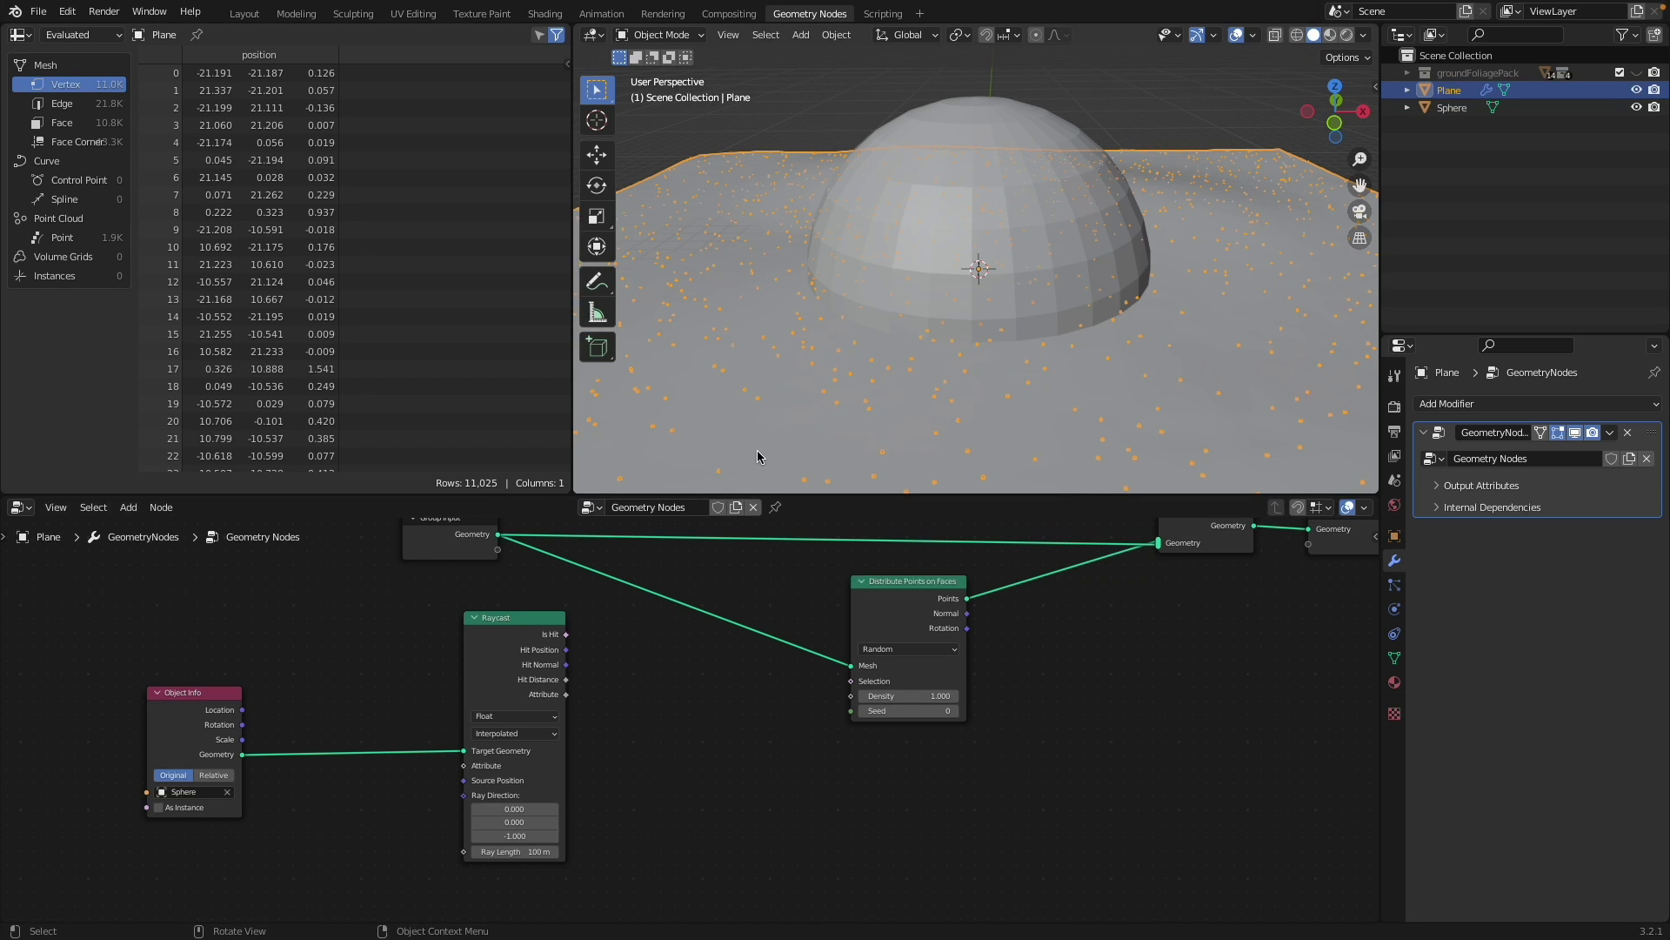
pyautogui.scroll(5, 557, 780)
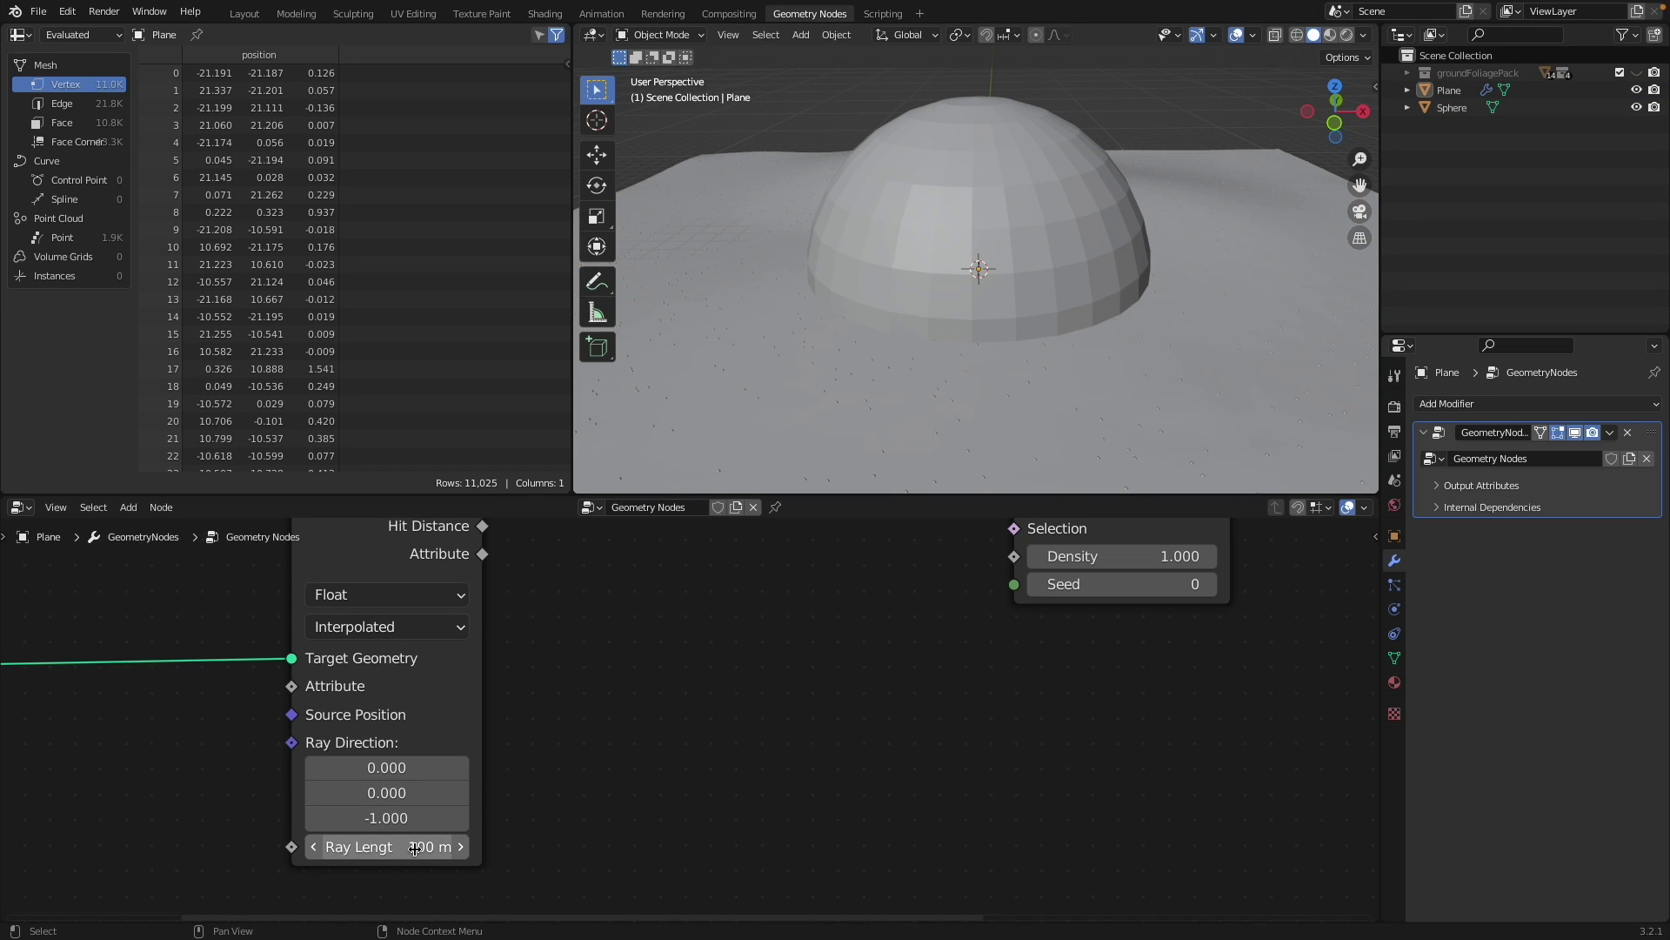
pyautogui.click(412, 855)
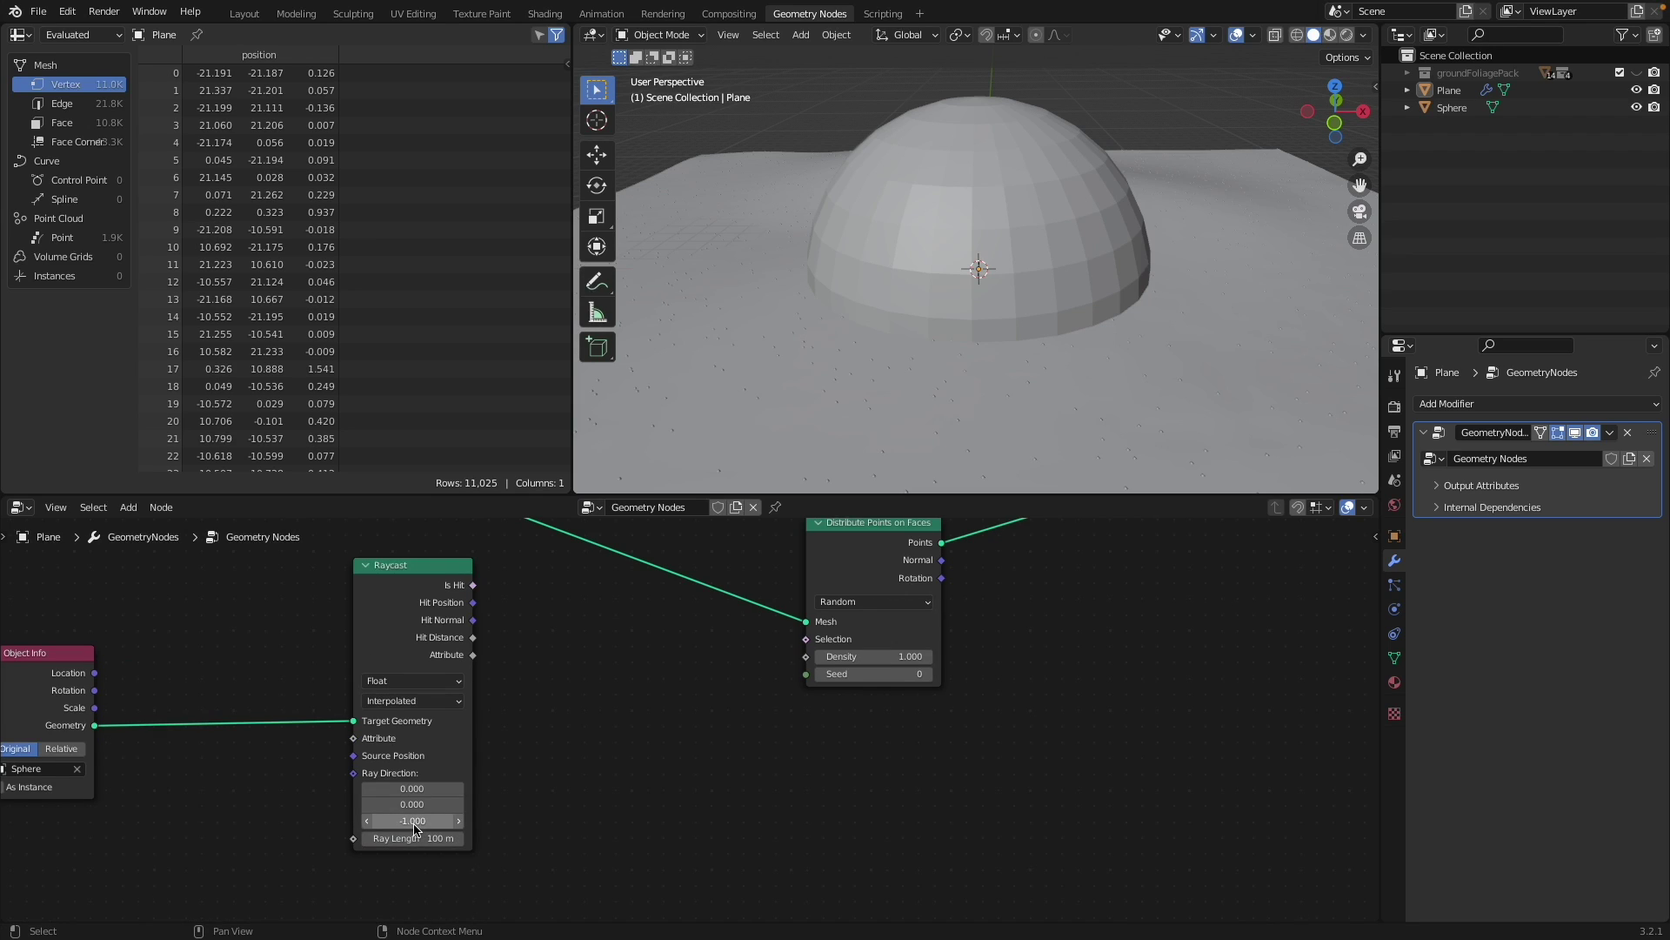
pyautogui.click(414, 823)
pyautogui.write('1')
pyautogui.press('Return')
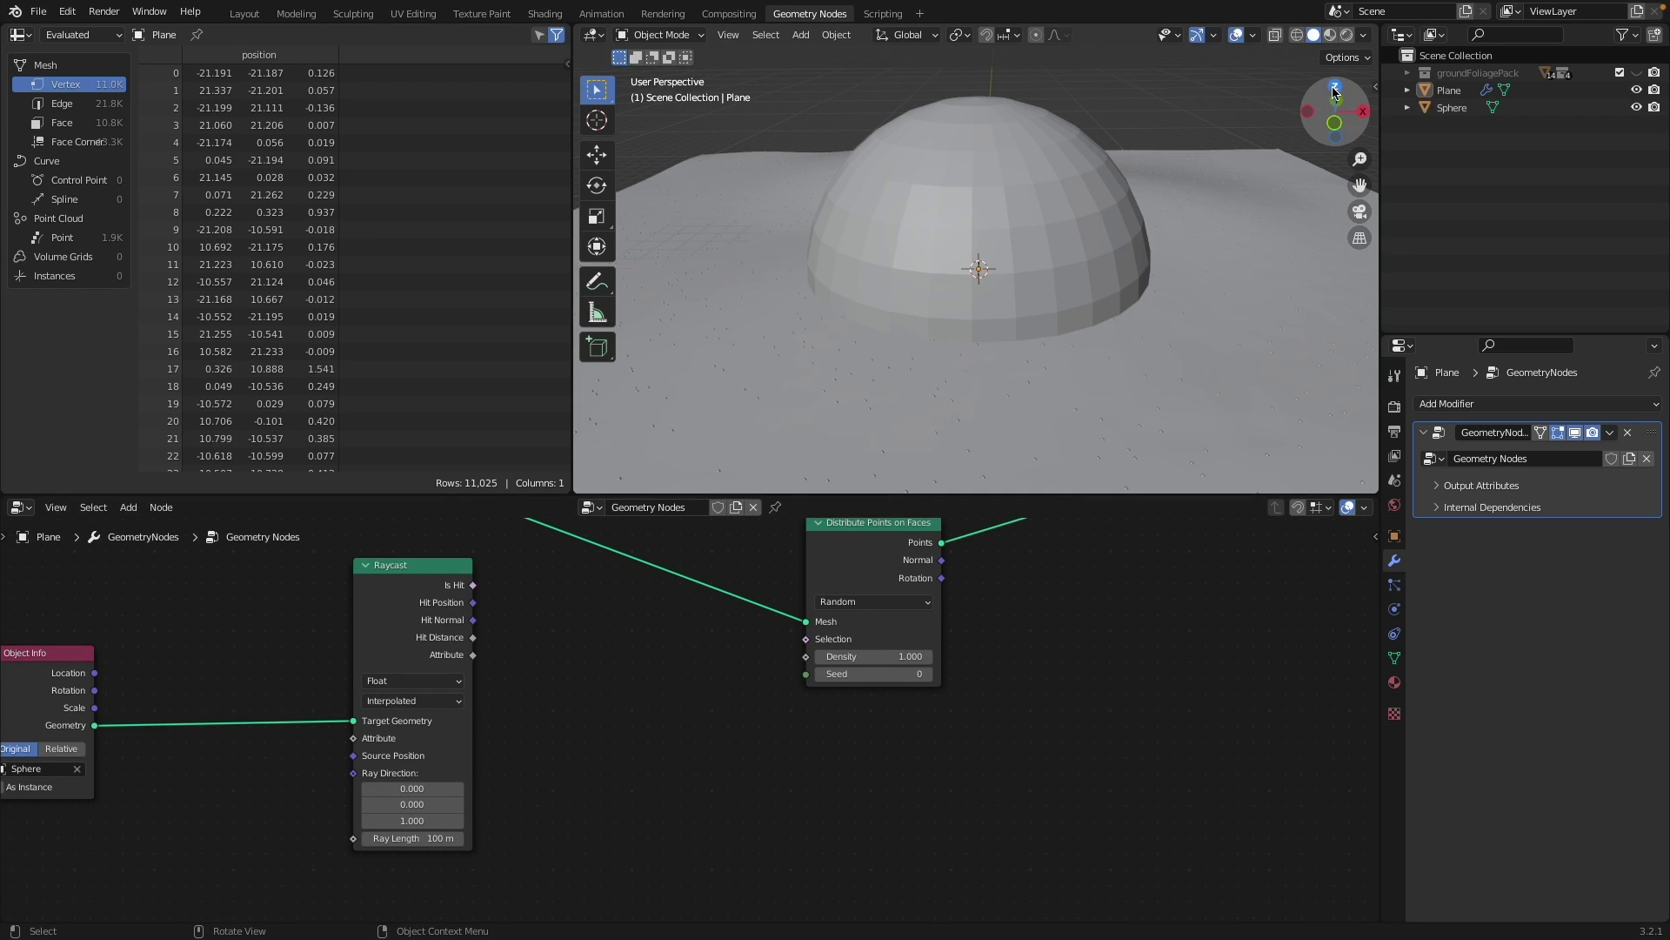
# - Link Raycast's Is Hit output to the Selection input of Distribute Points on Faces and switch the viewport to wireframe shading
pyautogui.scroll(2, 421, 587)
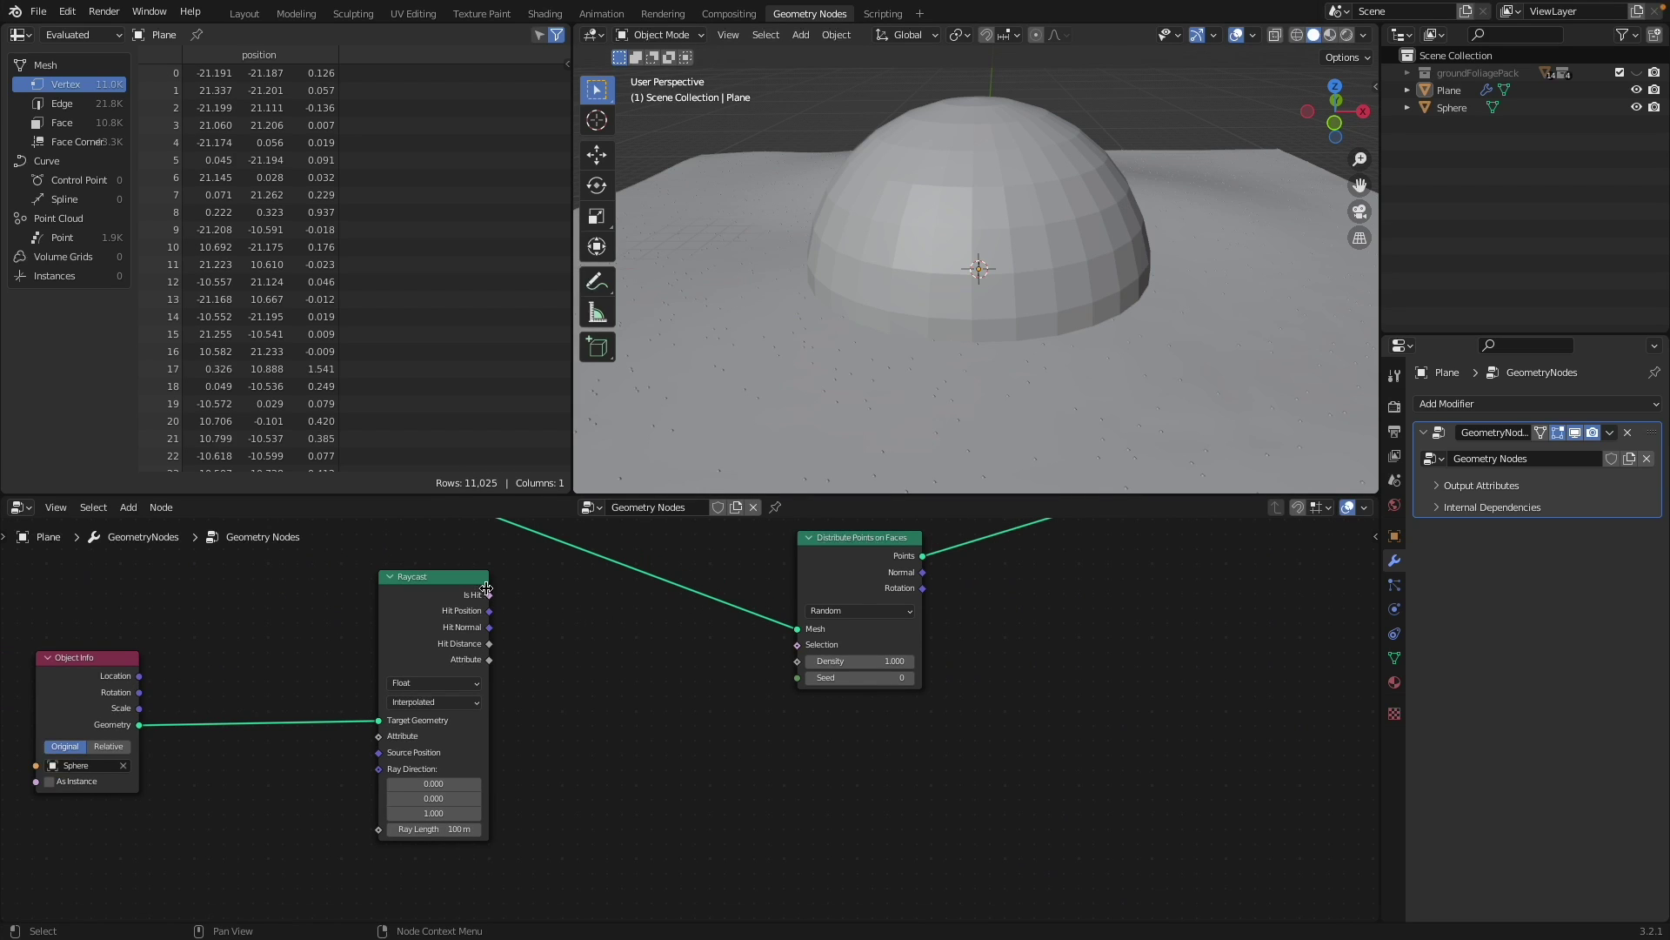
pyautogui.moveTo(506, 573); pyautogui.dragTo(462, 647, button='middle')
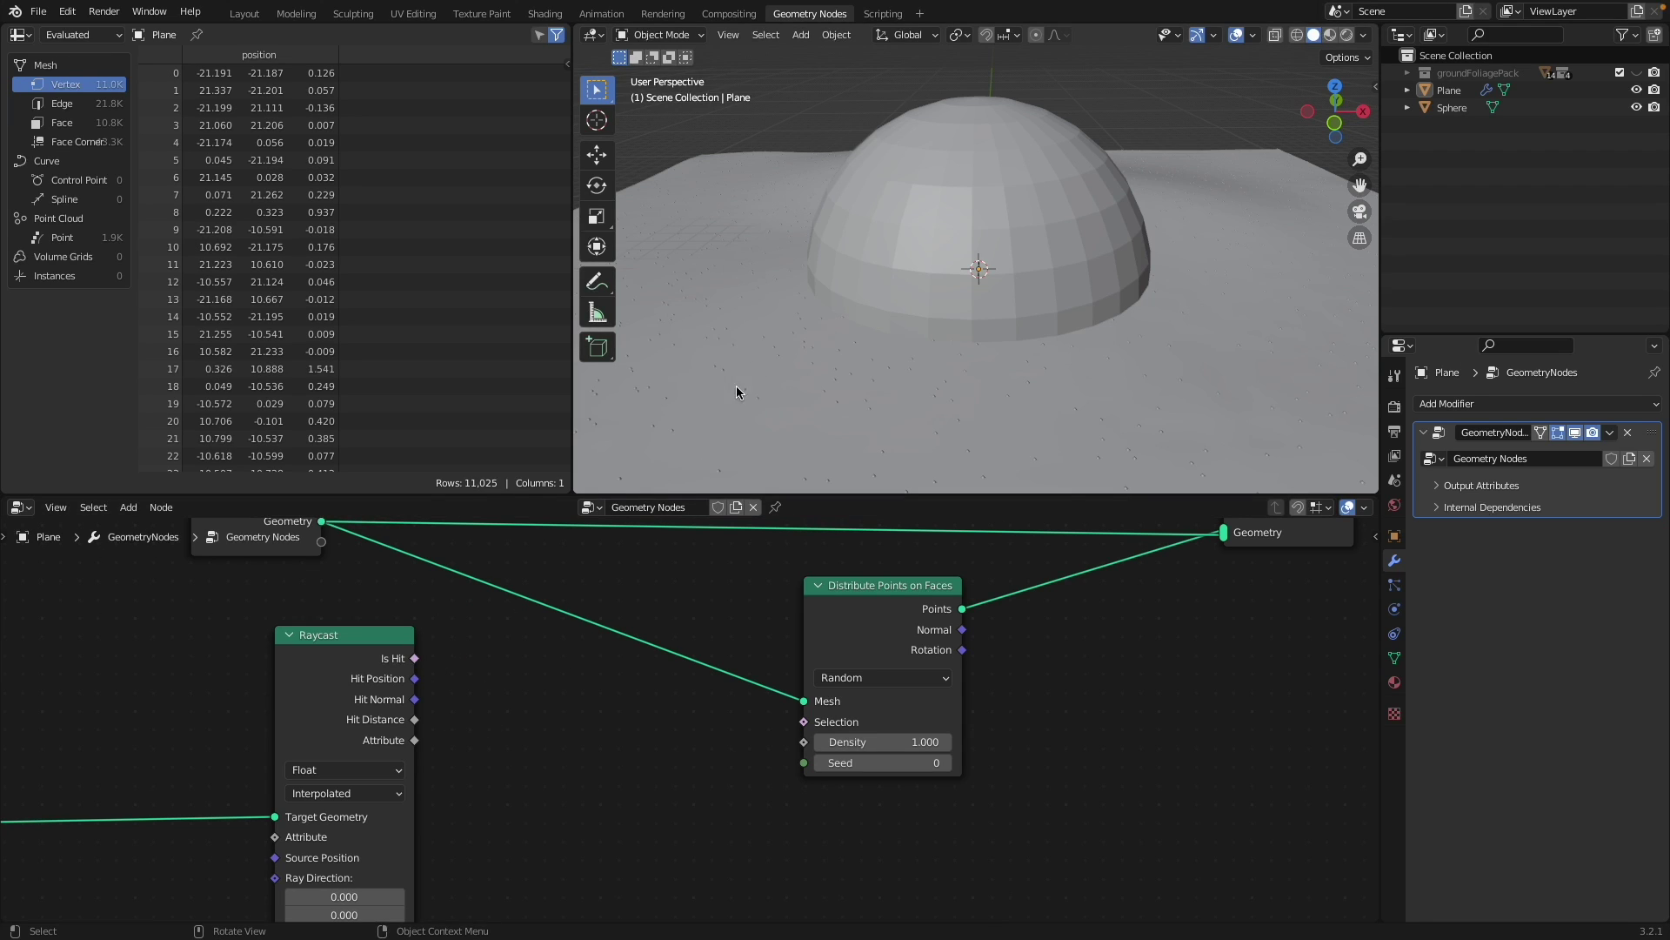
pyautogui.click(898, 155)
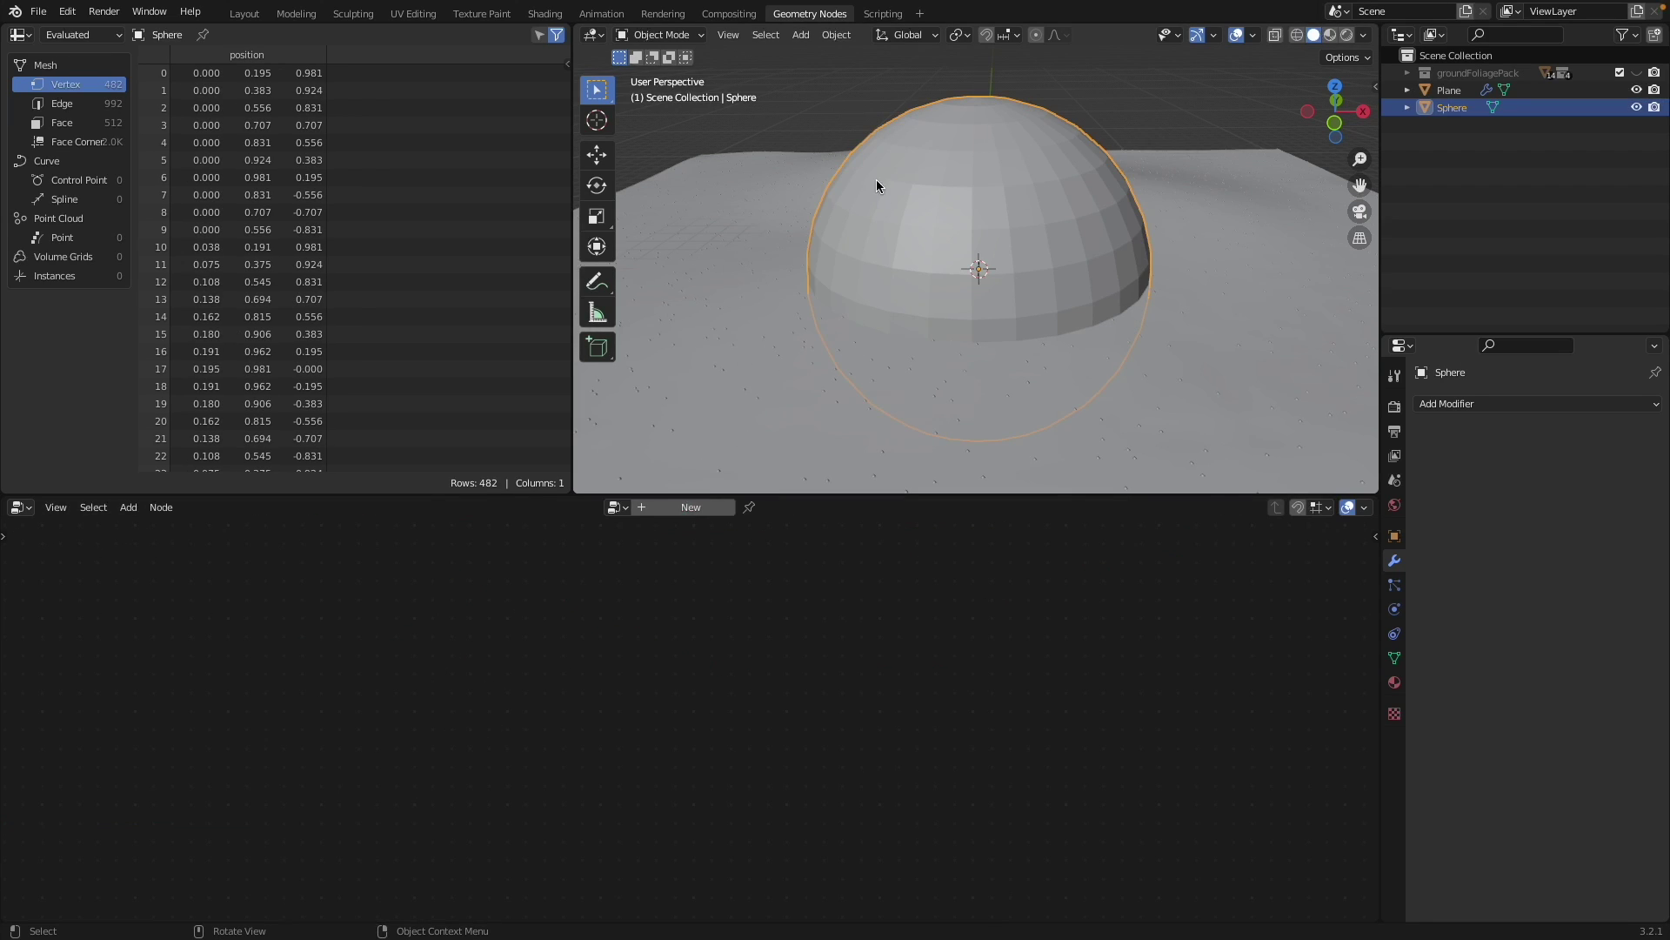
pyautogui.click(749, 294)
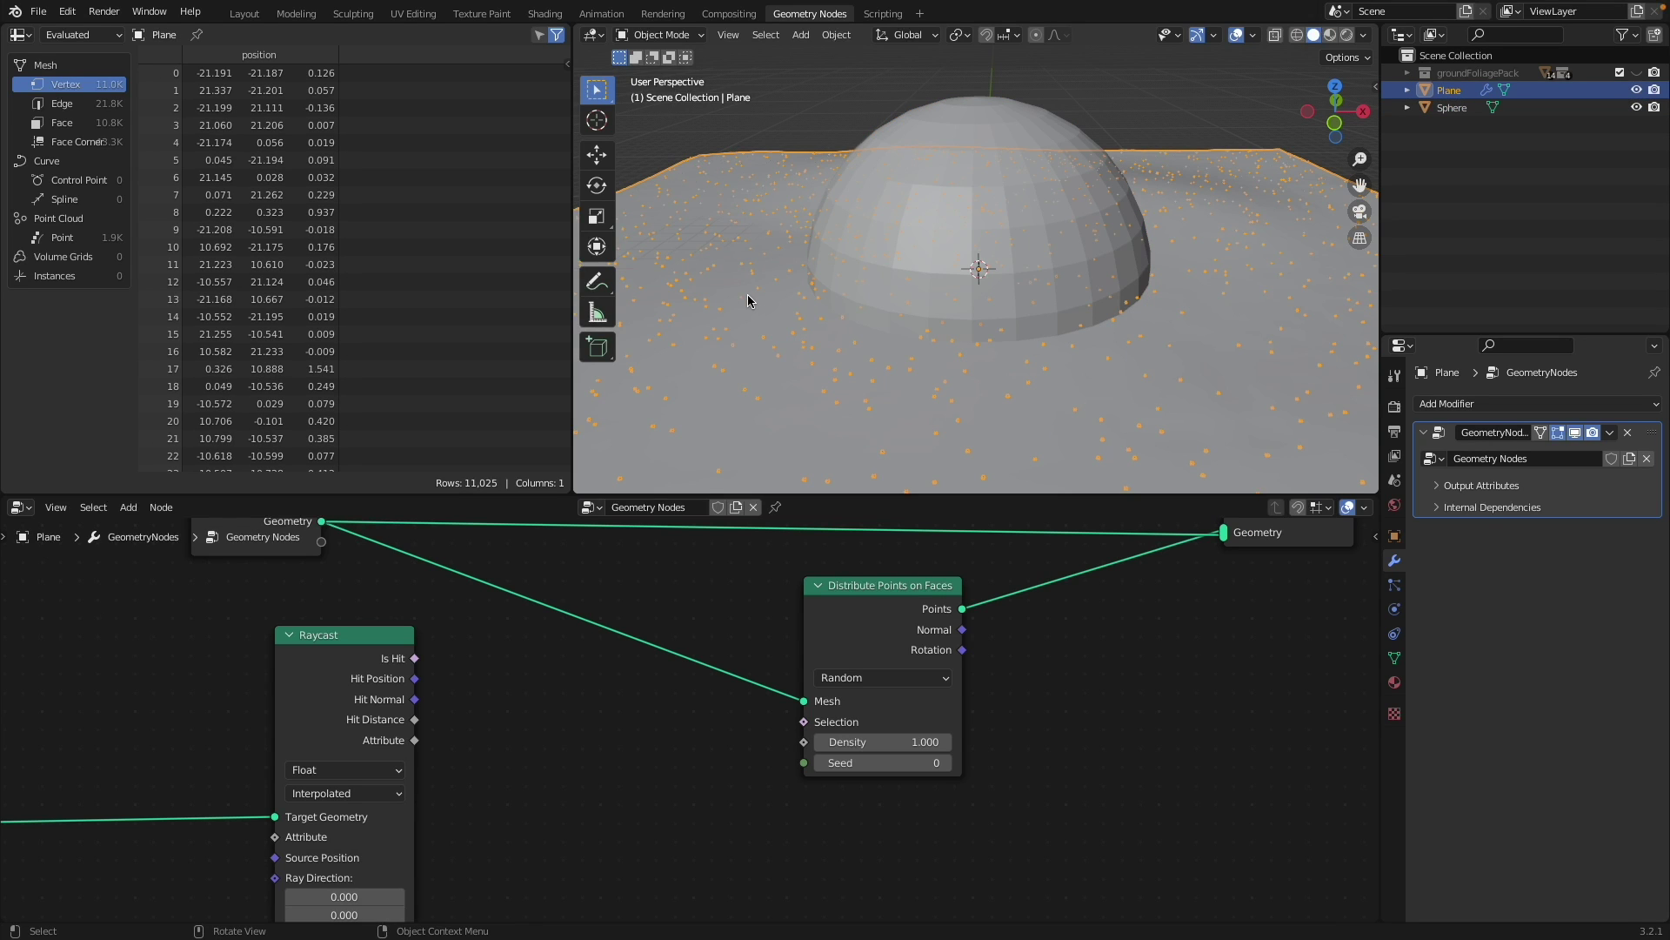
pyautogui.press('Home')
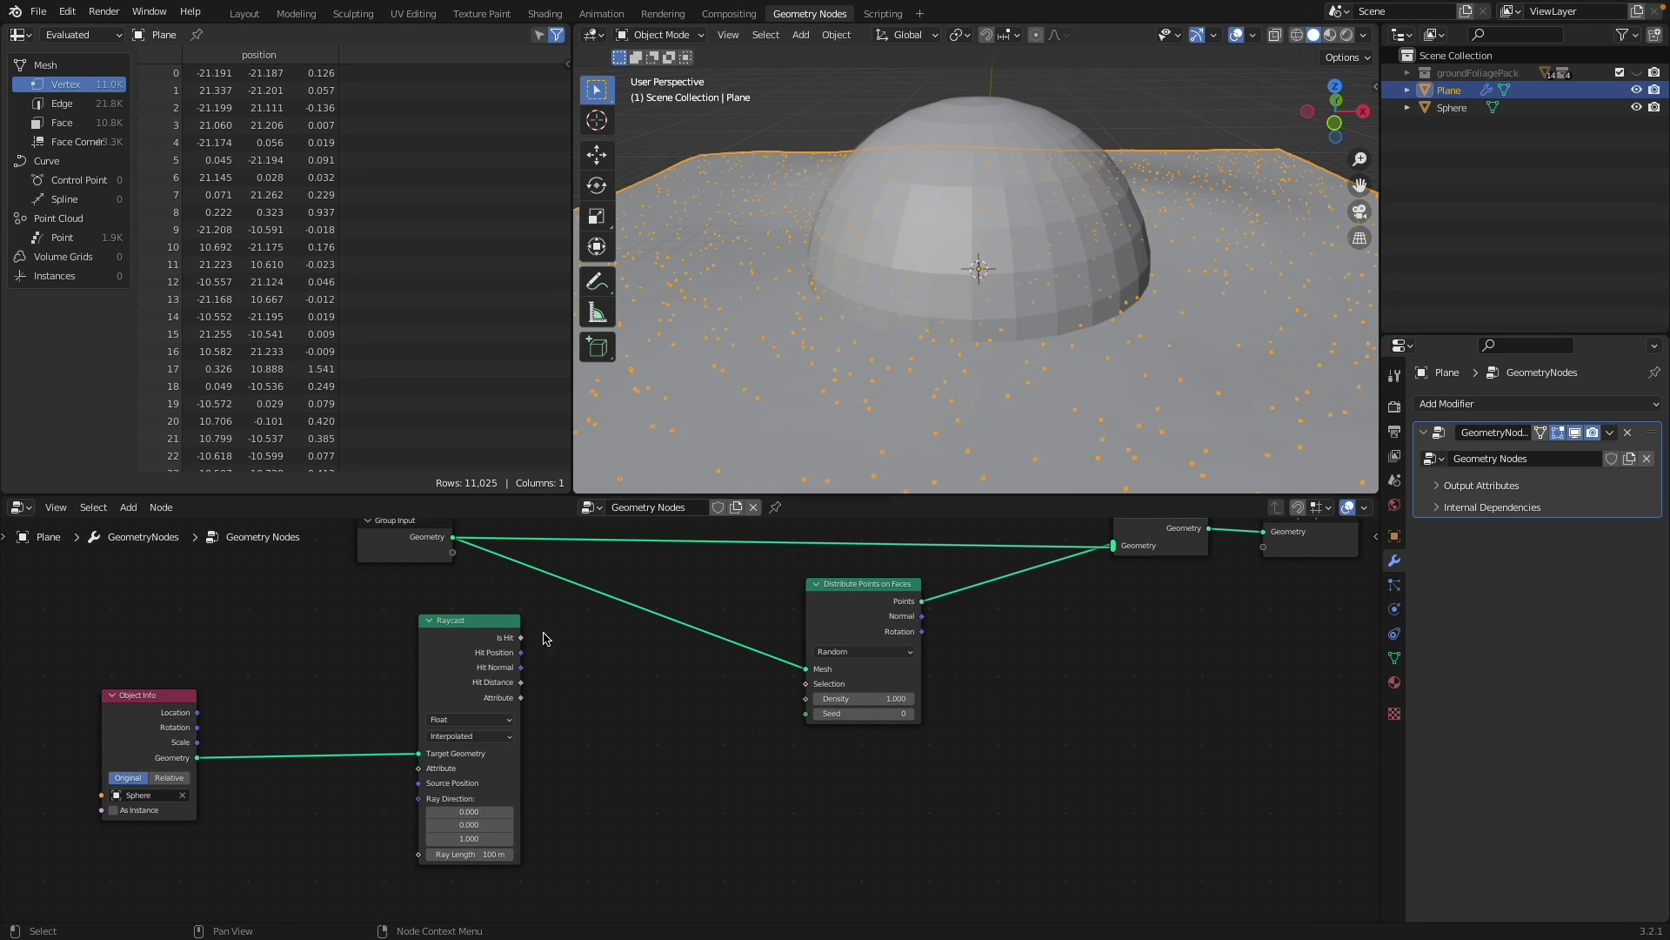
pyautogui.moveTo(522, 638); pyautogui.dragTo(818, 687)
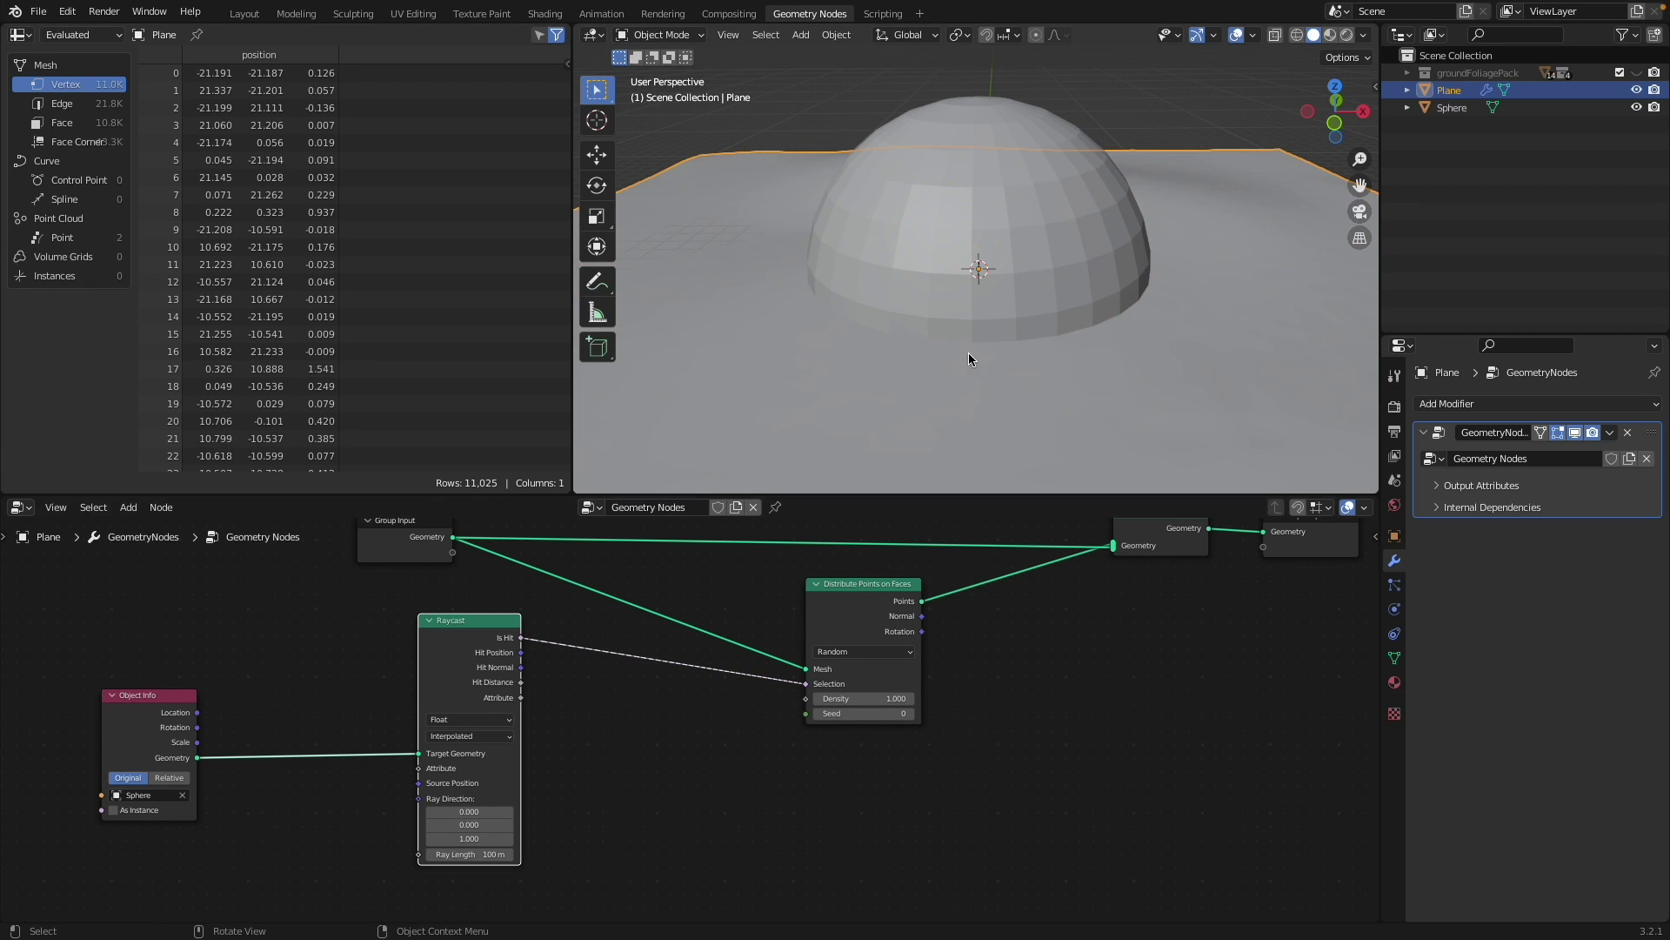
pyautogui.click(1298, 35)
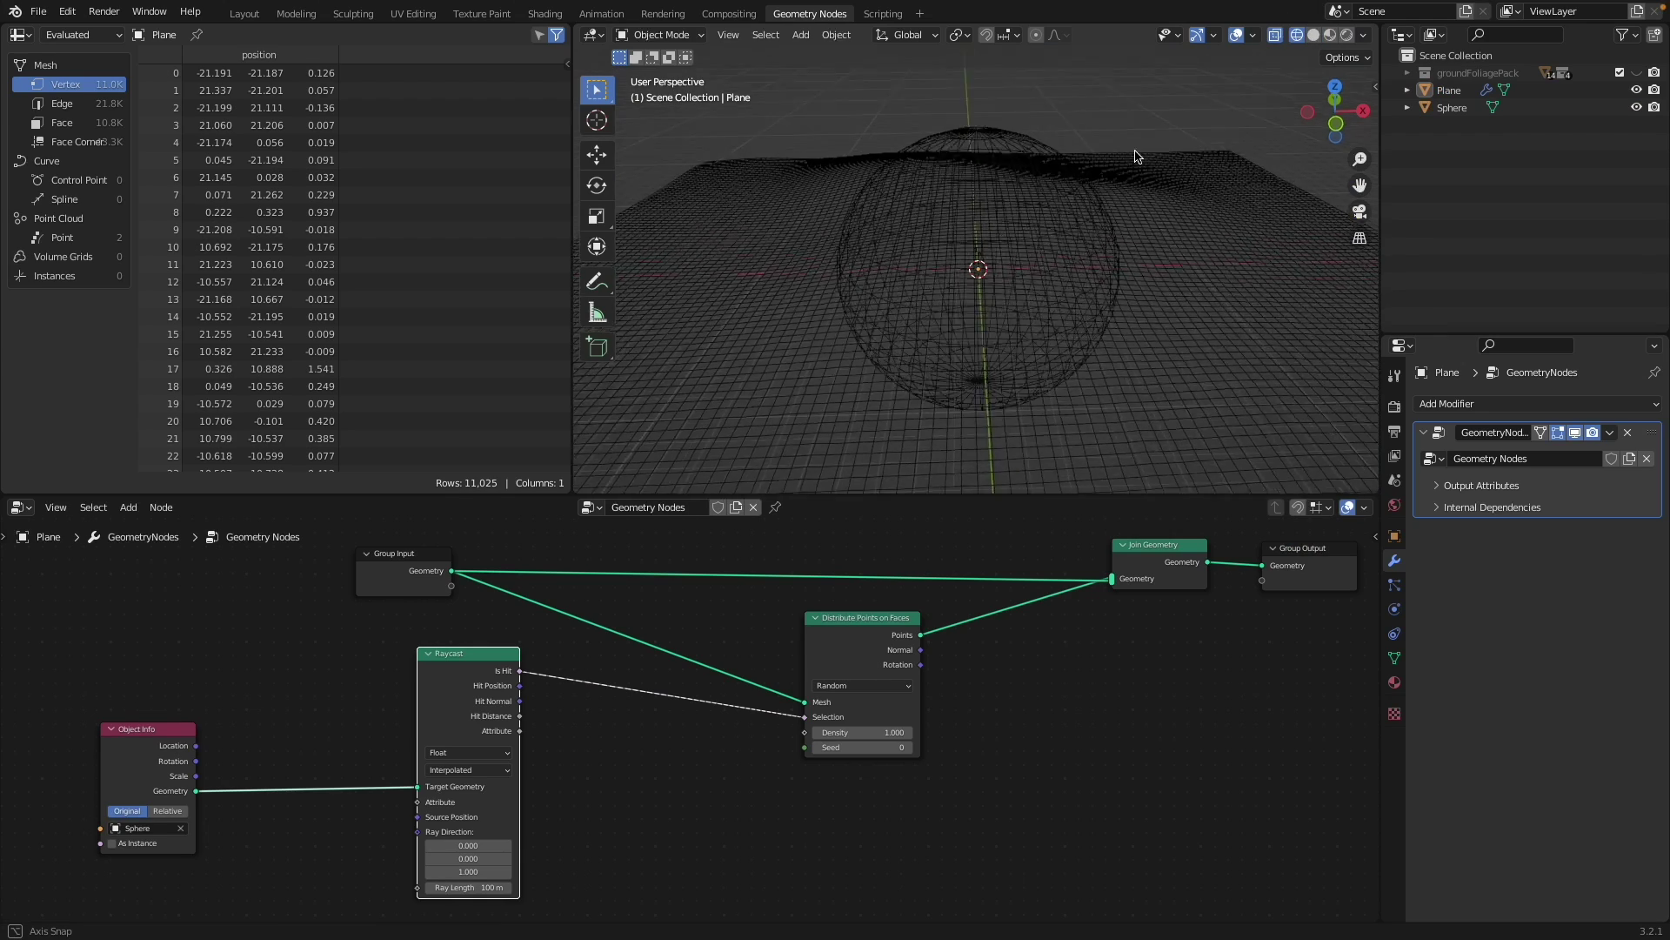
# - Set the Object Info node's transform space to Relative
pyautogui.moveTo(1134, 156); pyautogui.dragTo(1127, 193, button='middle')
pyautogui.scroll(-3, 1136, 137)
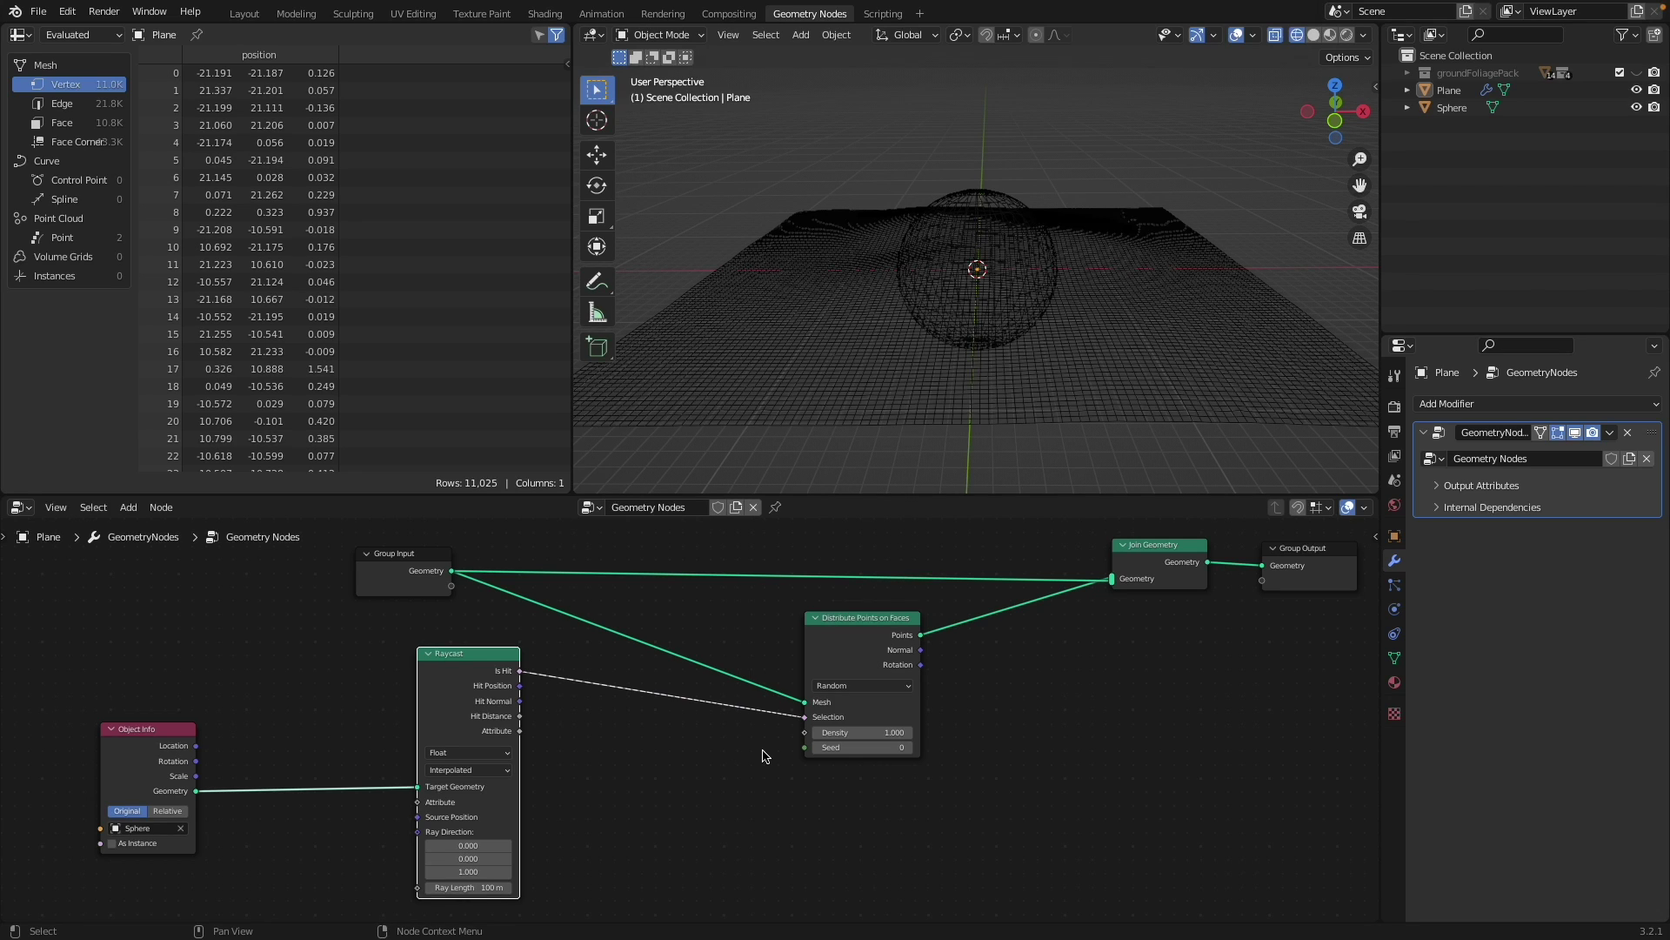
pyautogui.scroll(3, 271, 725)
pyautogui.moveTo(290, 719); pyautogui.dragTo(444, 673, button='middle')
pyautogui.moveTo(307, 696); pyautogui.dragTo(548, 671, button='middle')
pyautogui.scroll(5, 252, 788)
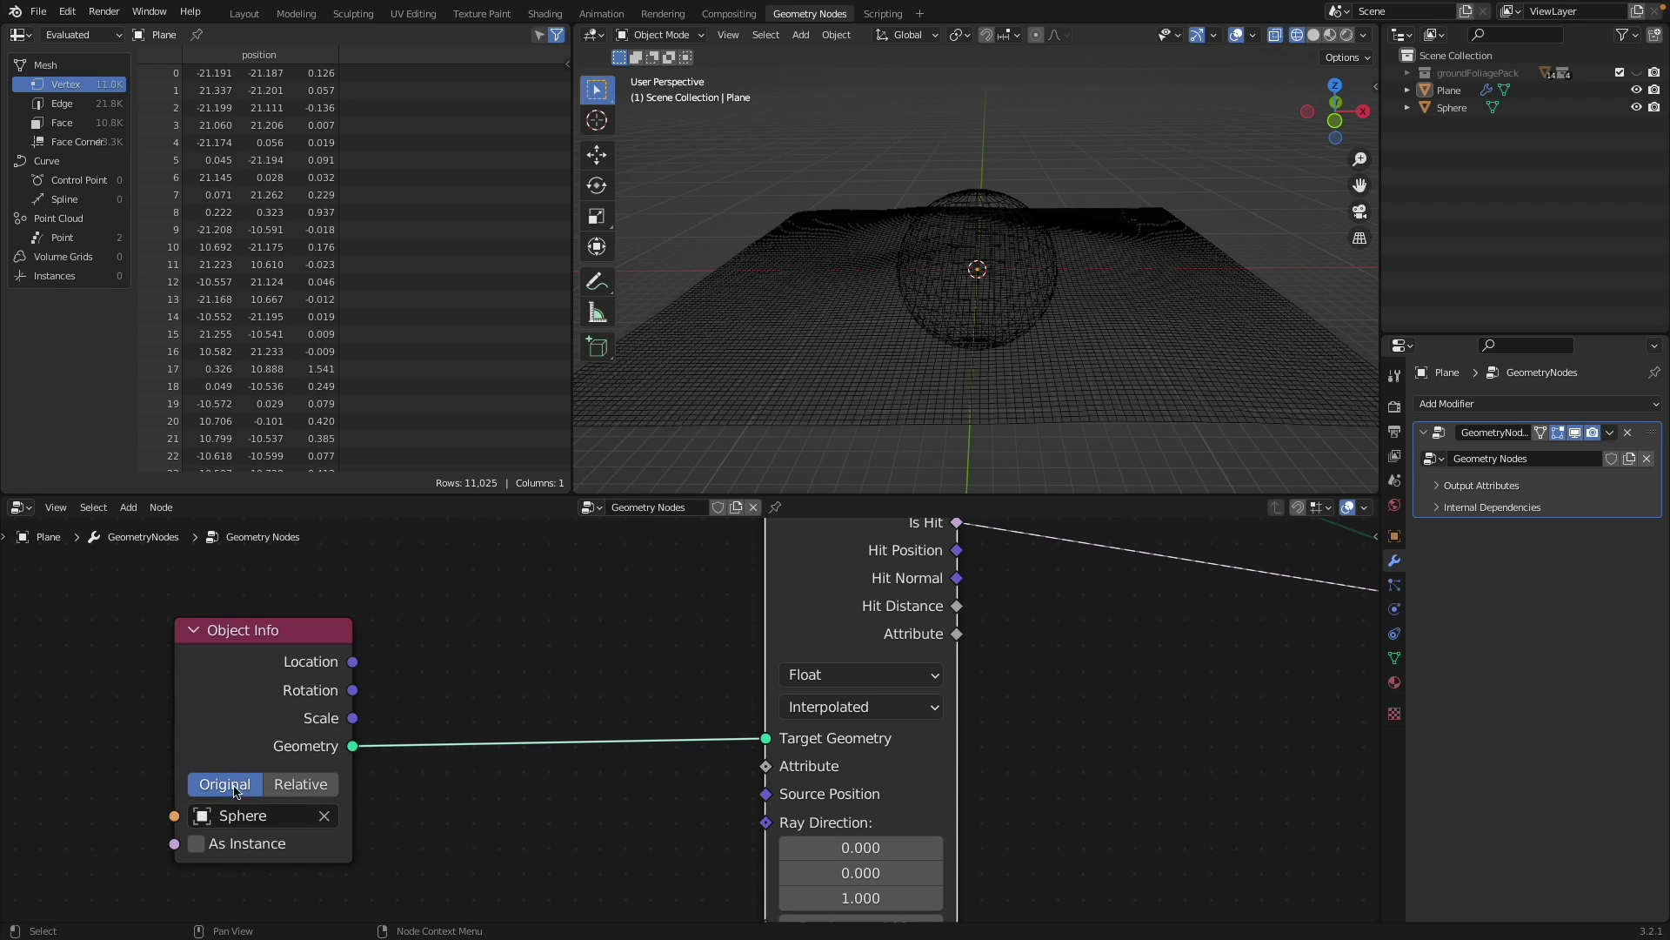
pyautogui.click(315, 788)
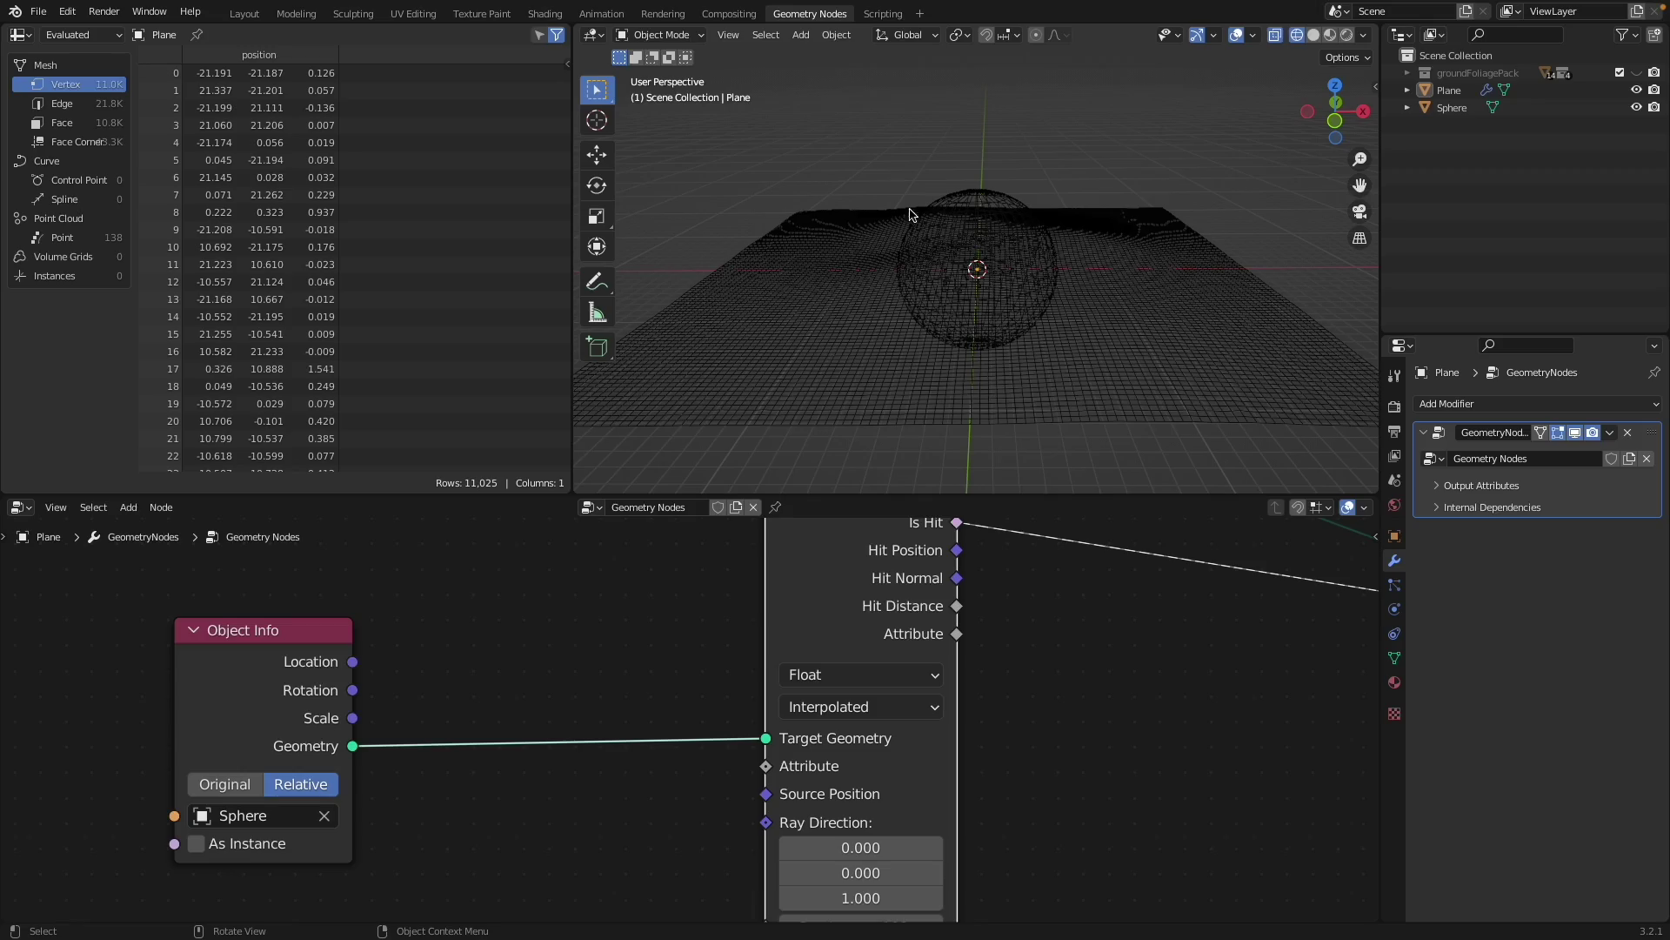
# - Switch the viewport to solid shading, hide the sphere, and select the plane to inspect the points distributed beneath it
pyautogui.moveTo(987, 179); pyautogui.dragTo(963, 235, button='middle')
pyautogui.scroll(6, 978, 233)
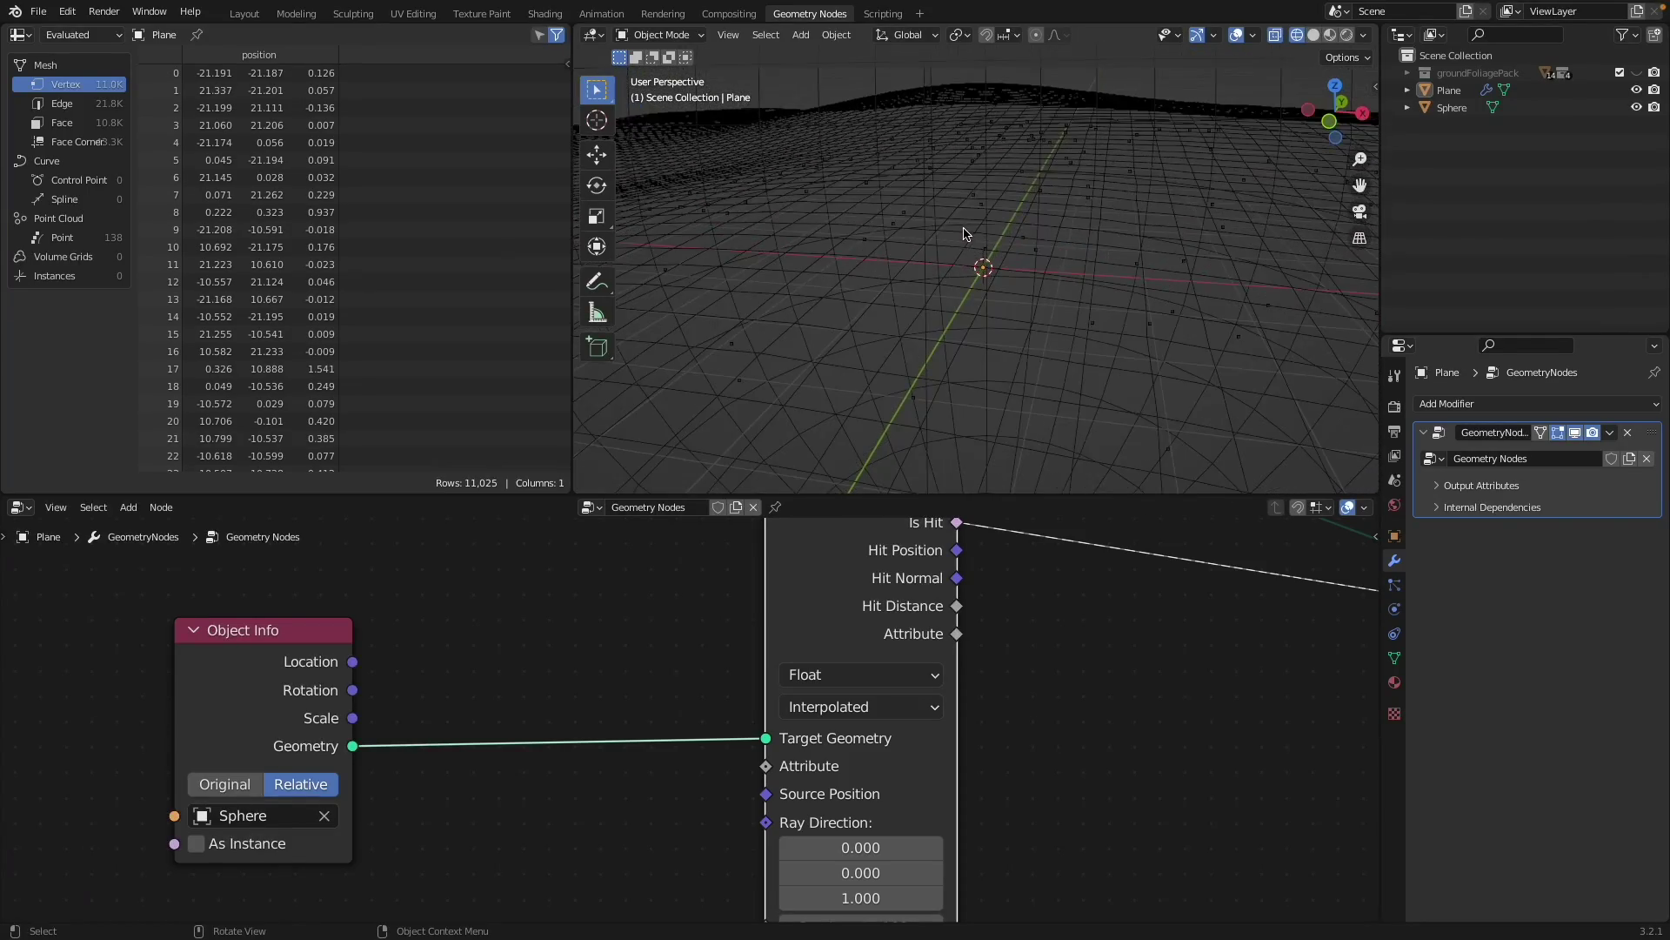
pyautogui.scroll(-4, 963, 235)
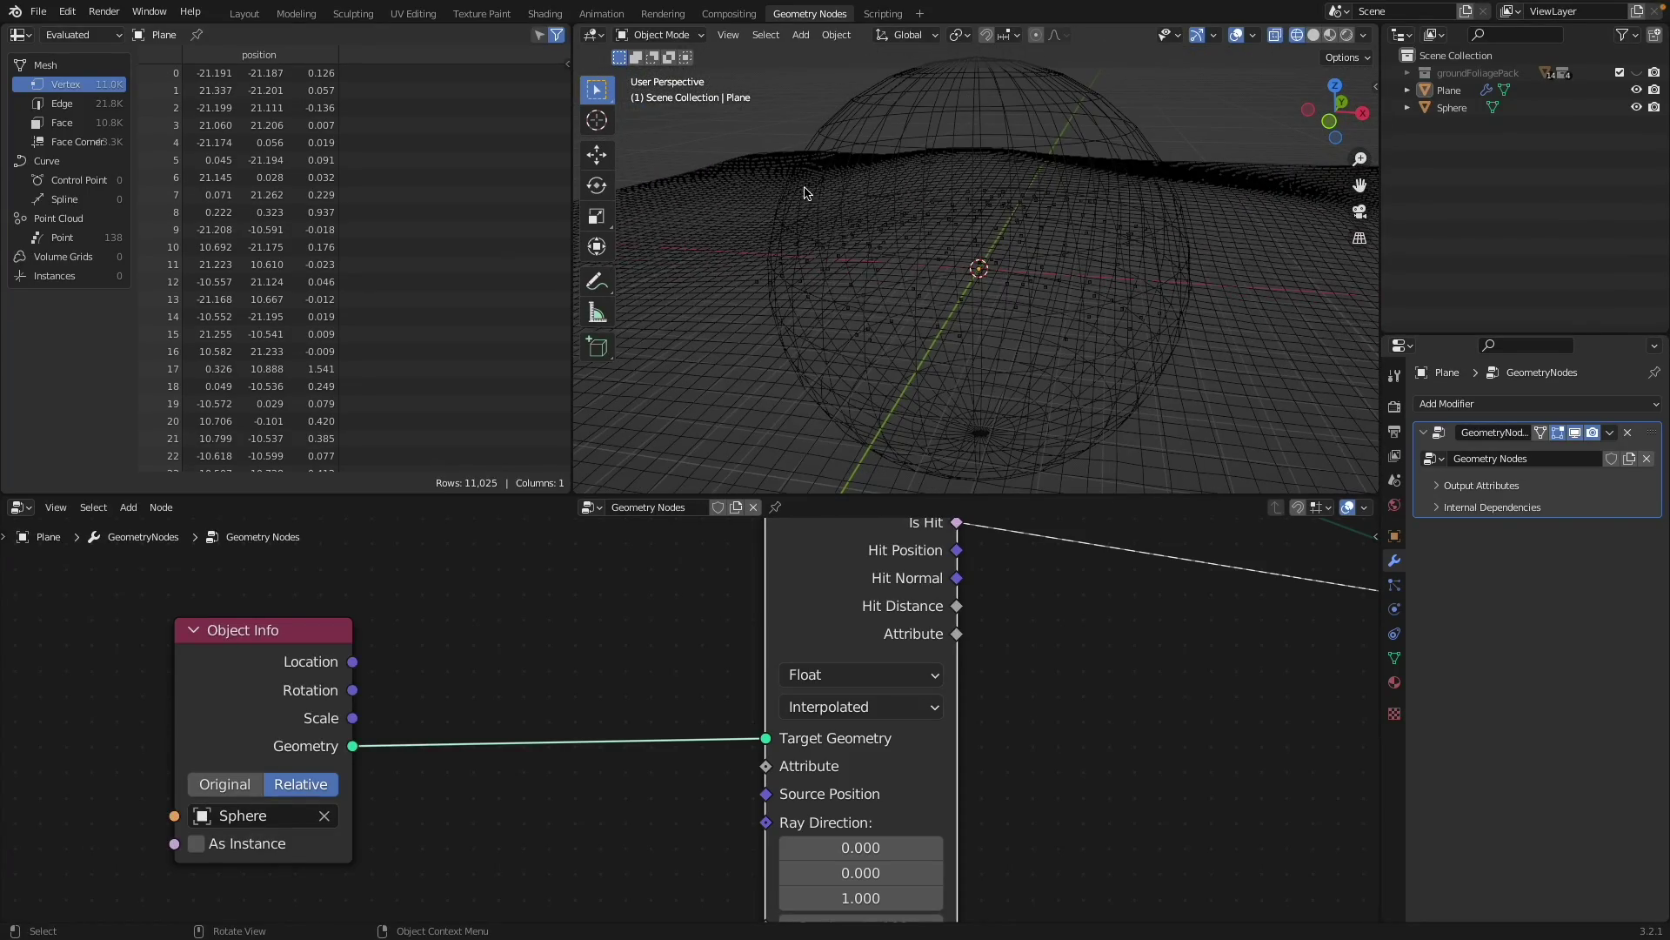
pyautogui.moveTo(988, 220); pyautogui.dragTo(1183, 74, button='middle')
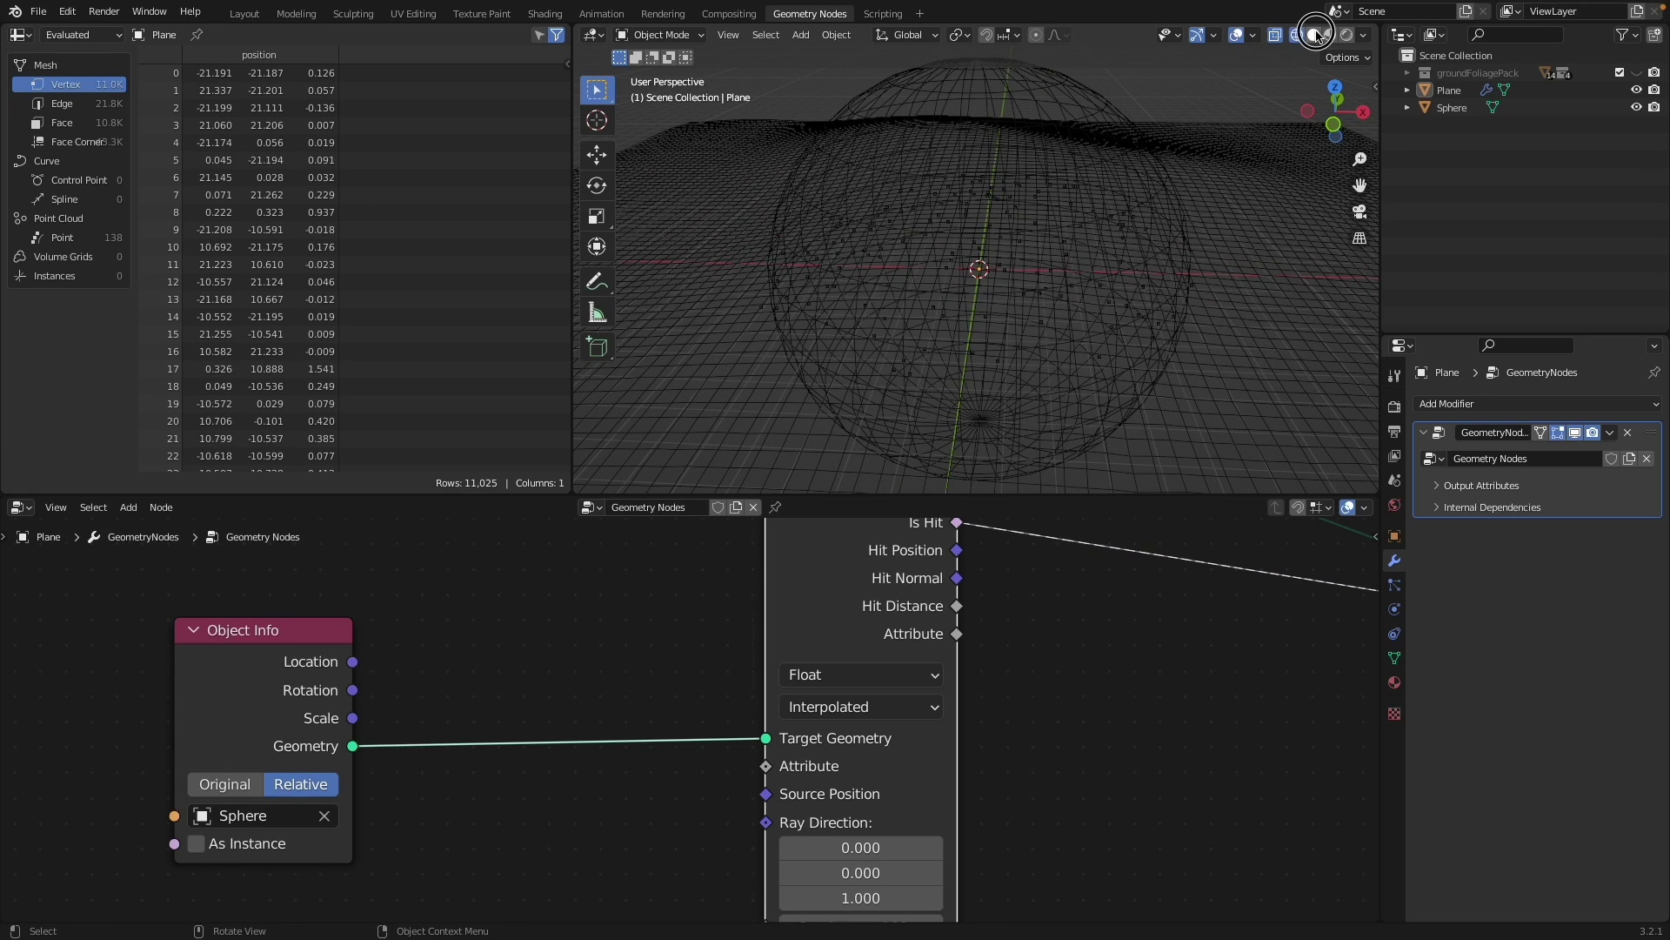
pyautogui.click(1314, 35)
pyautogui.click(1006, 188)
pyautogui.press('h')
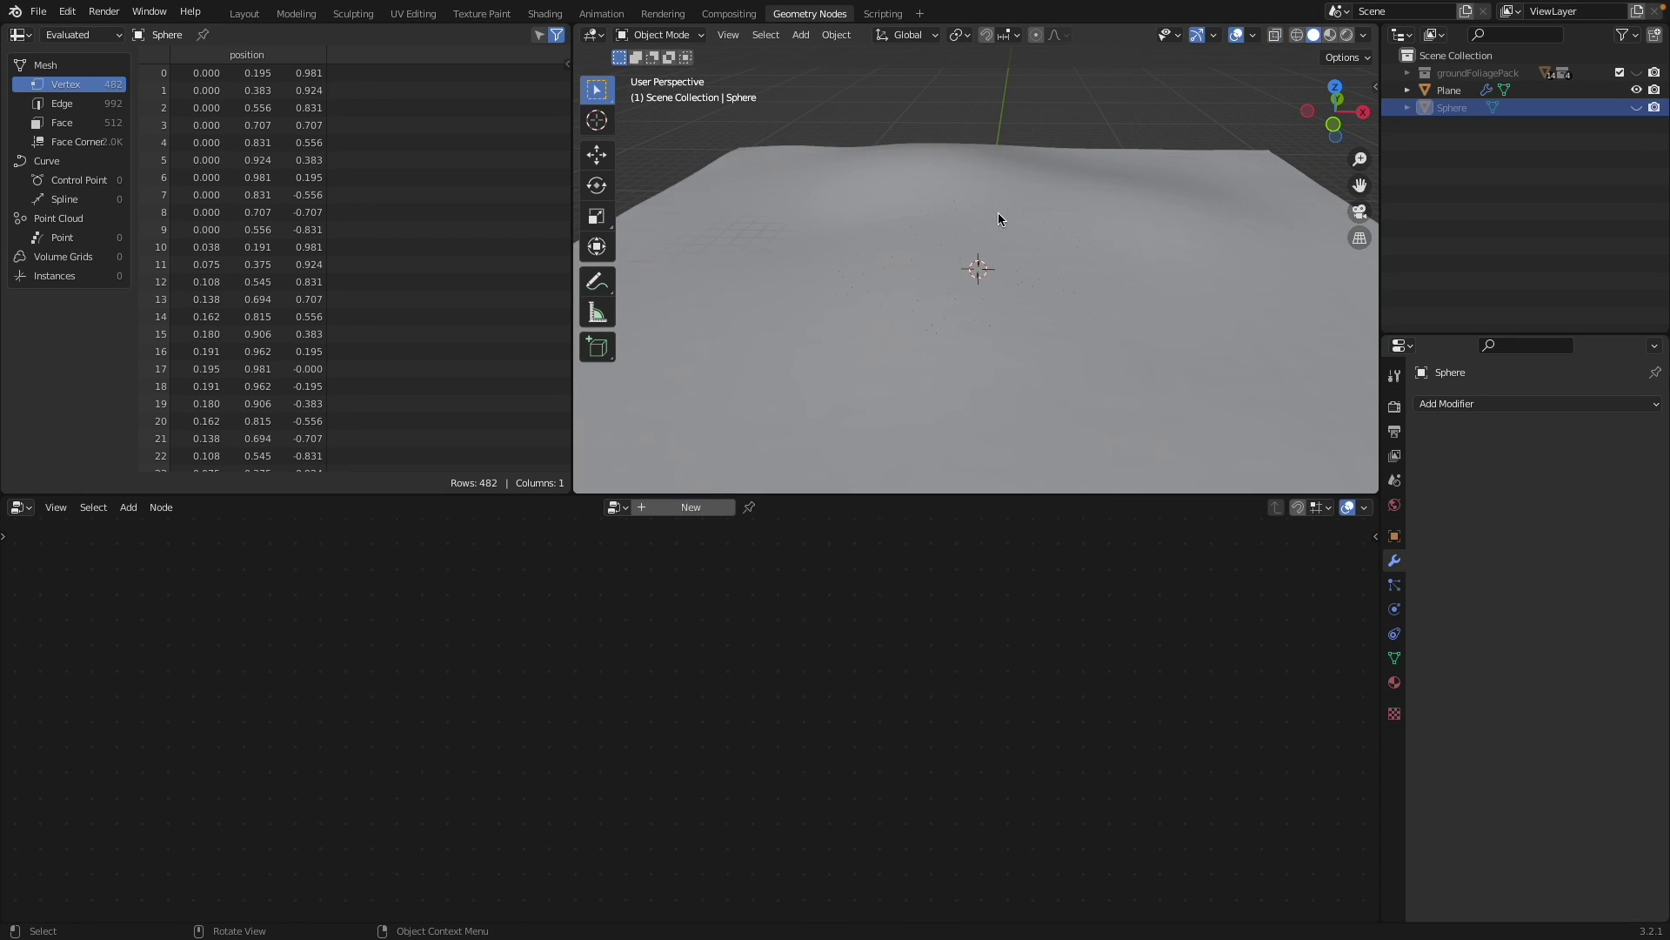
pyautogui.scroll(5, 999, 212)
pyautogui.moveTo(1020, 252); pyautogui.dragTo(957, 279, button='middle')
pyautogui.click(944, 341)
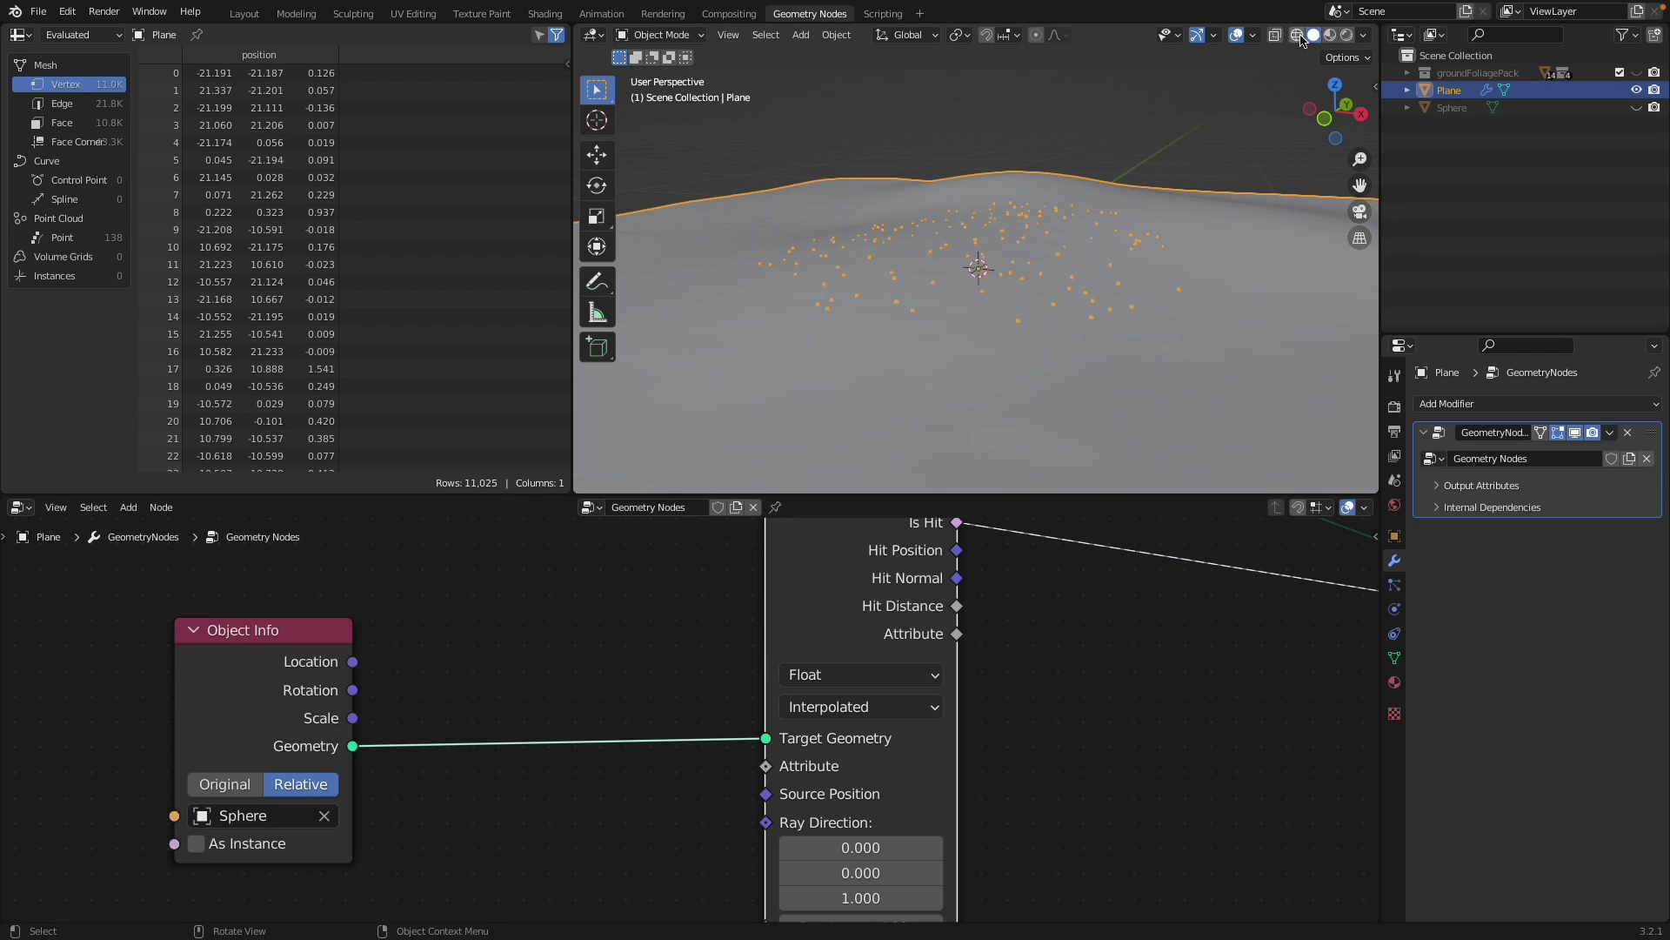
# - Unhide the sphere and scale it up uniformly to more than twice its size
pyautogui.hotkey('alt', 'h')
pyautogui.scroll(-3, 953, 235)
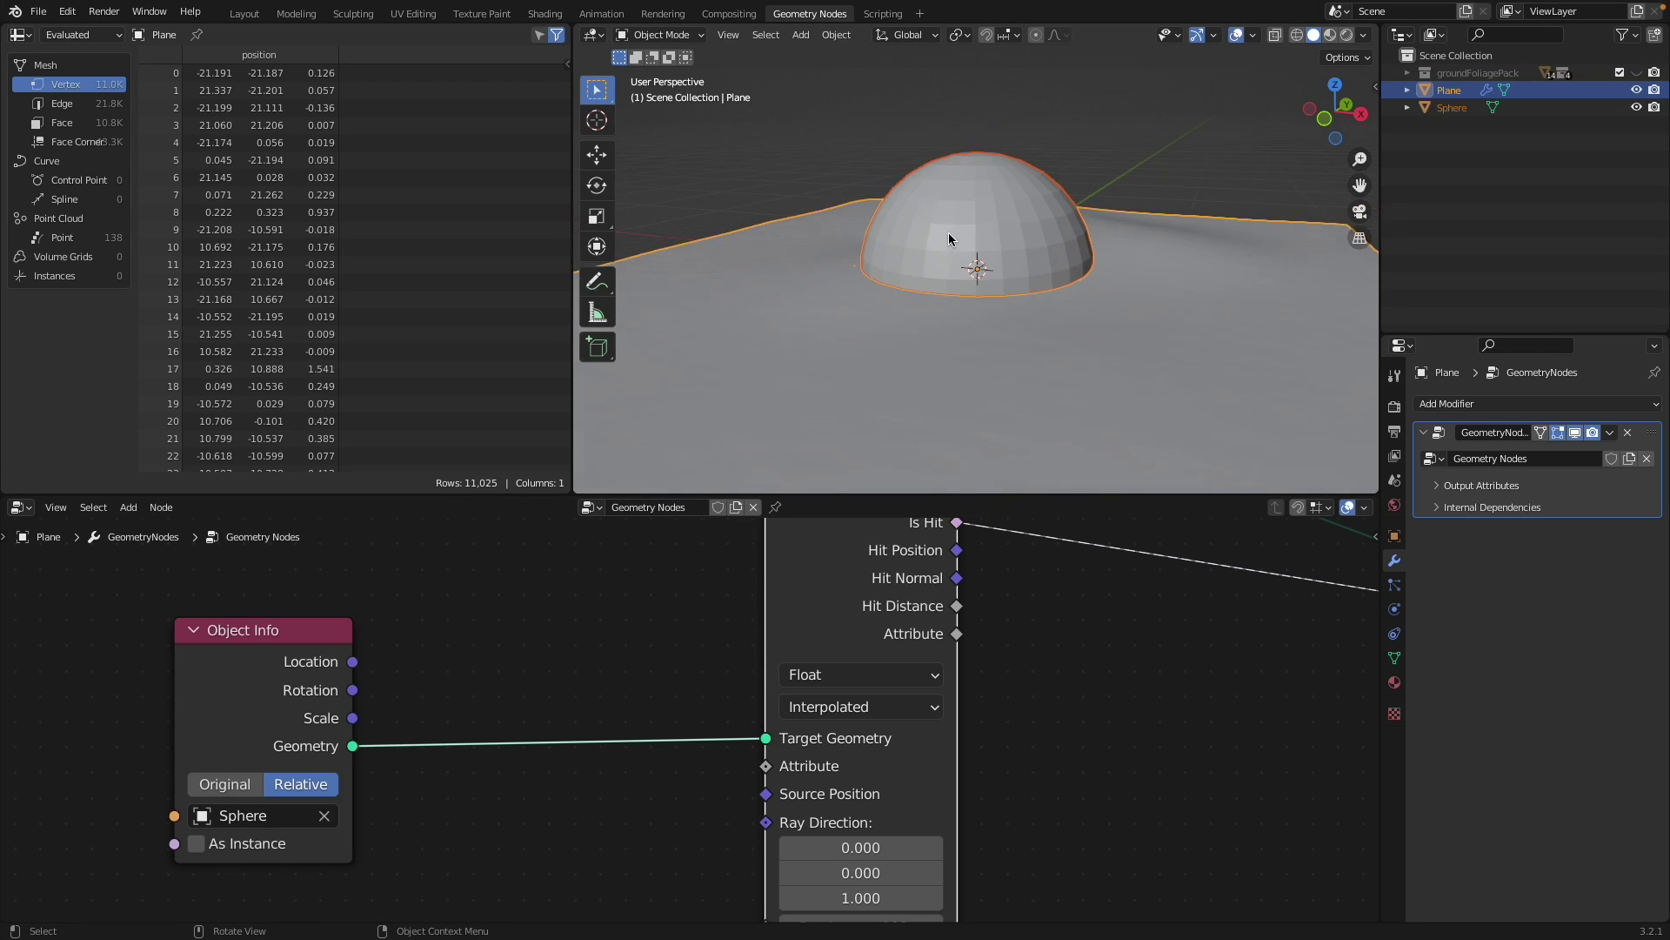
pyautogui.moveTo(953, 235); pyautogui.dragTo(979, 286, button='middle')
pyautogui.click(978, 286)
pyautogui.press('s')
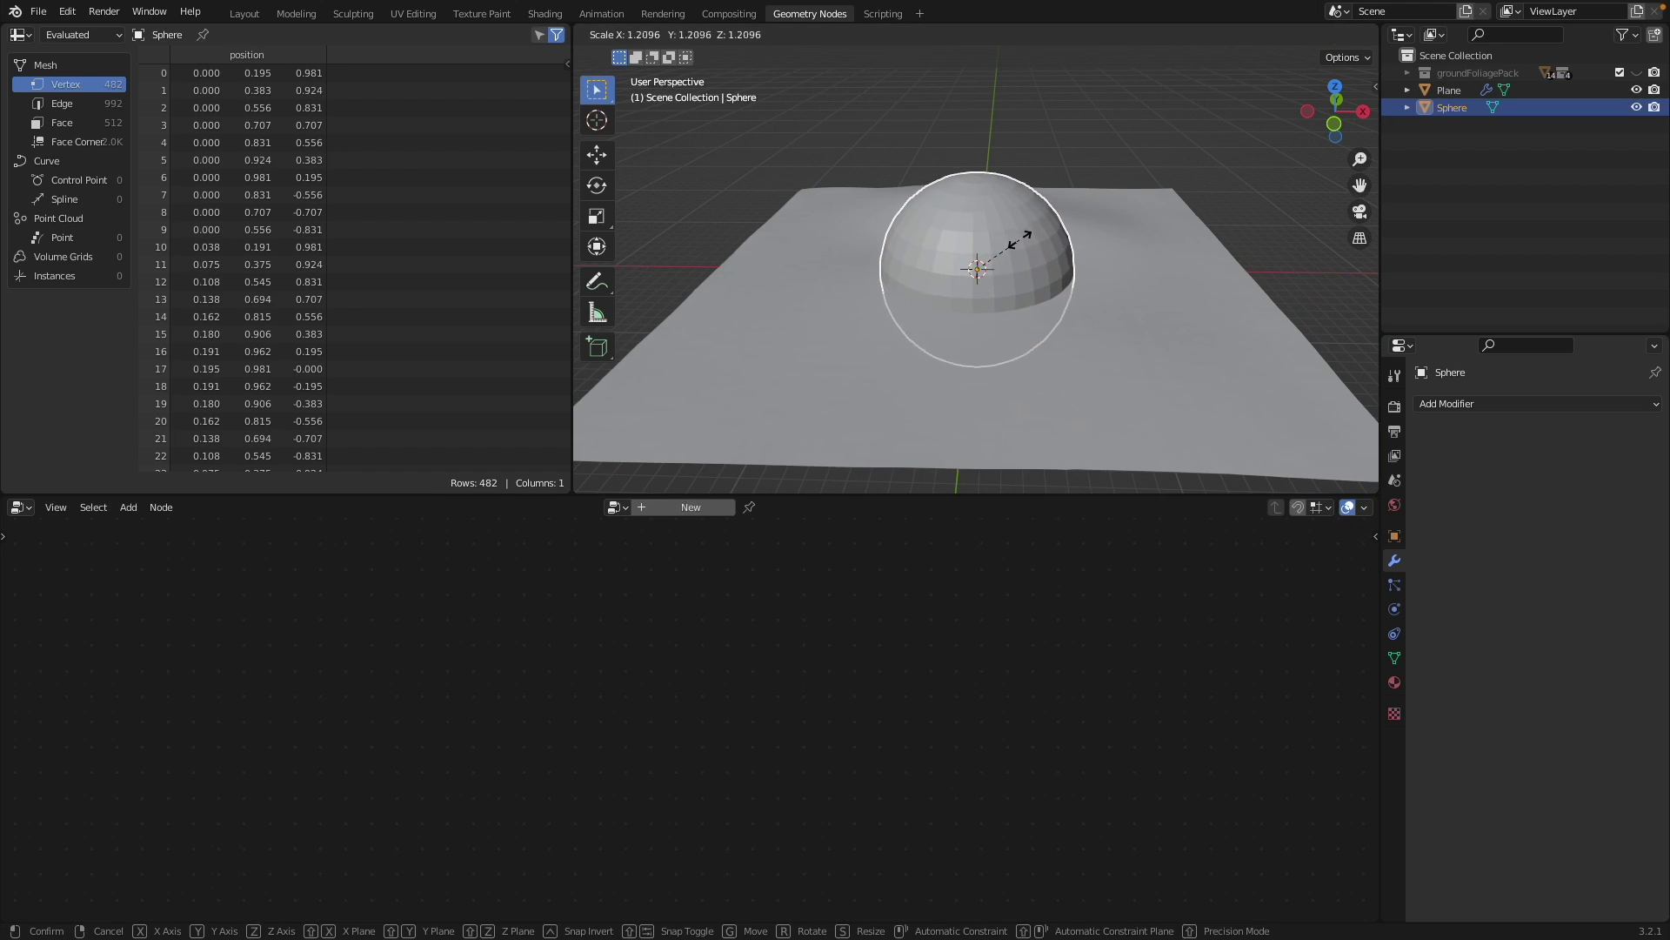
pyautogui.click(1088, 237)
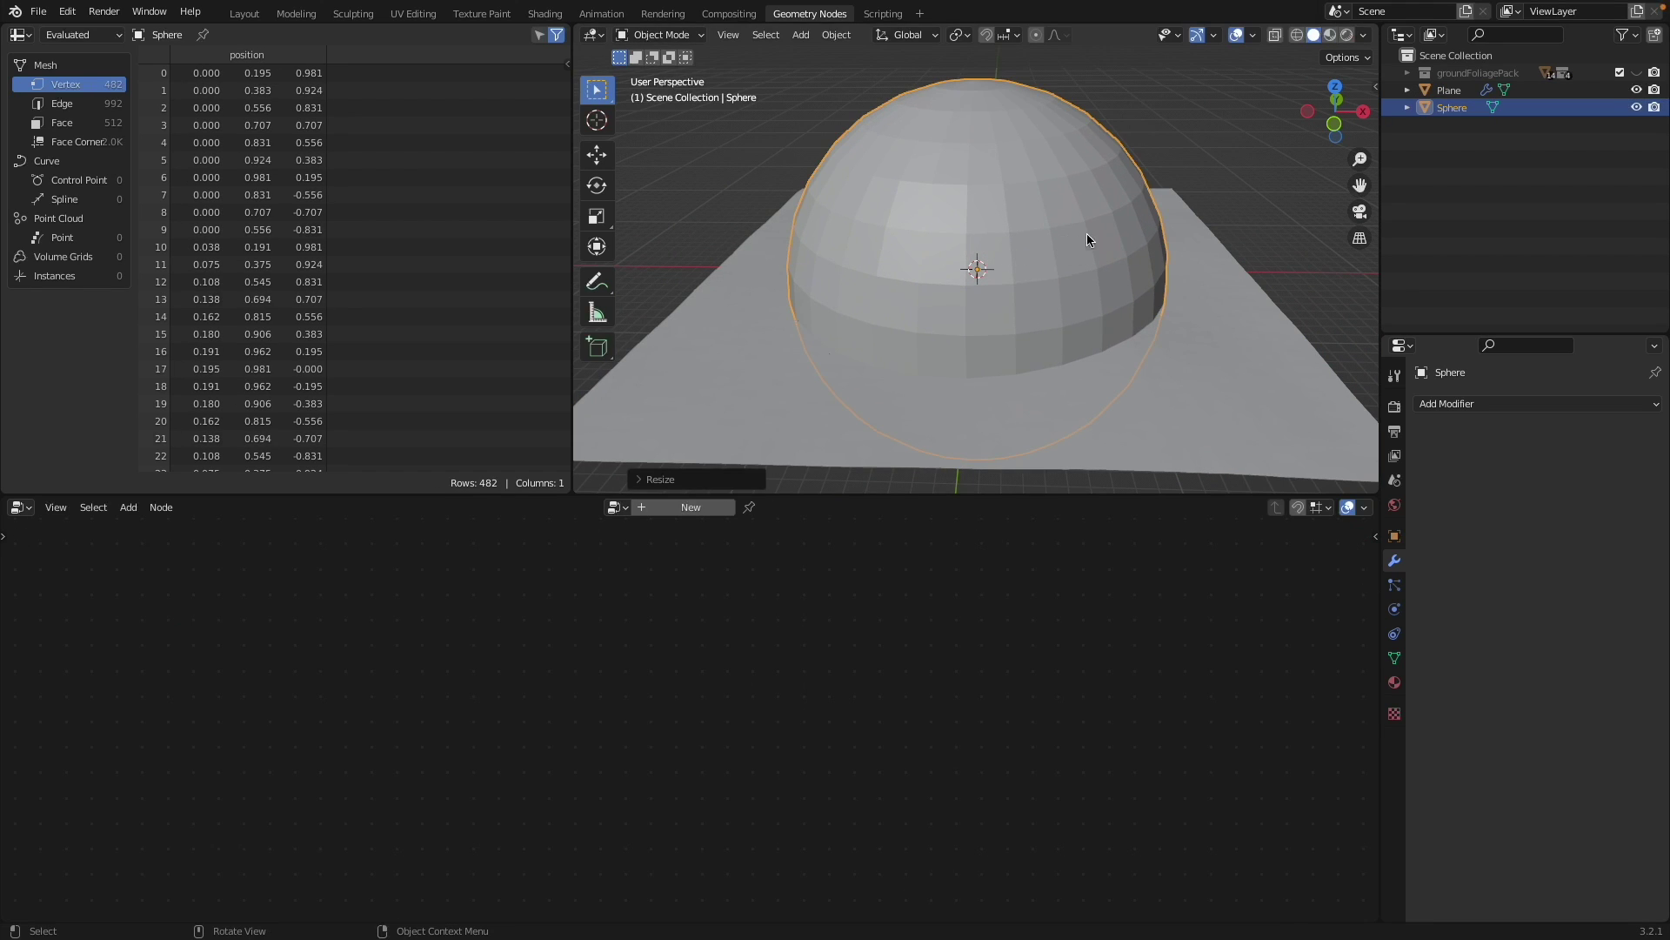
# - Switch the viewport to wireframe shading and scale the sphere down so it covers only the middle of the plane
pyautogui.click(1296, 35)
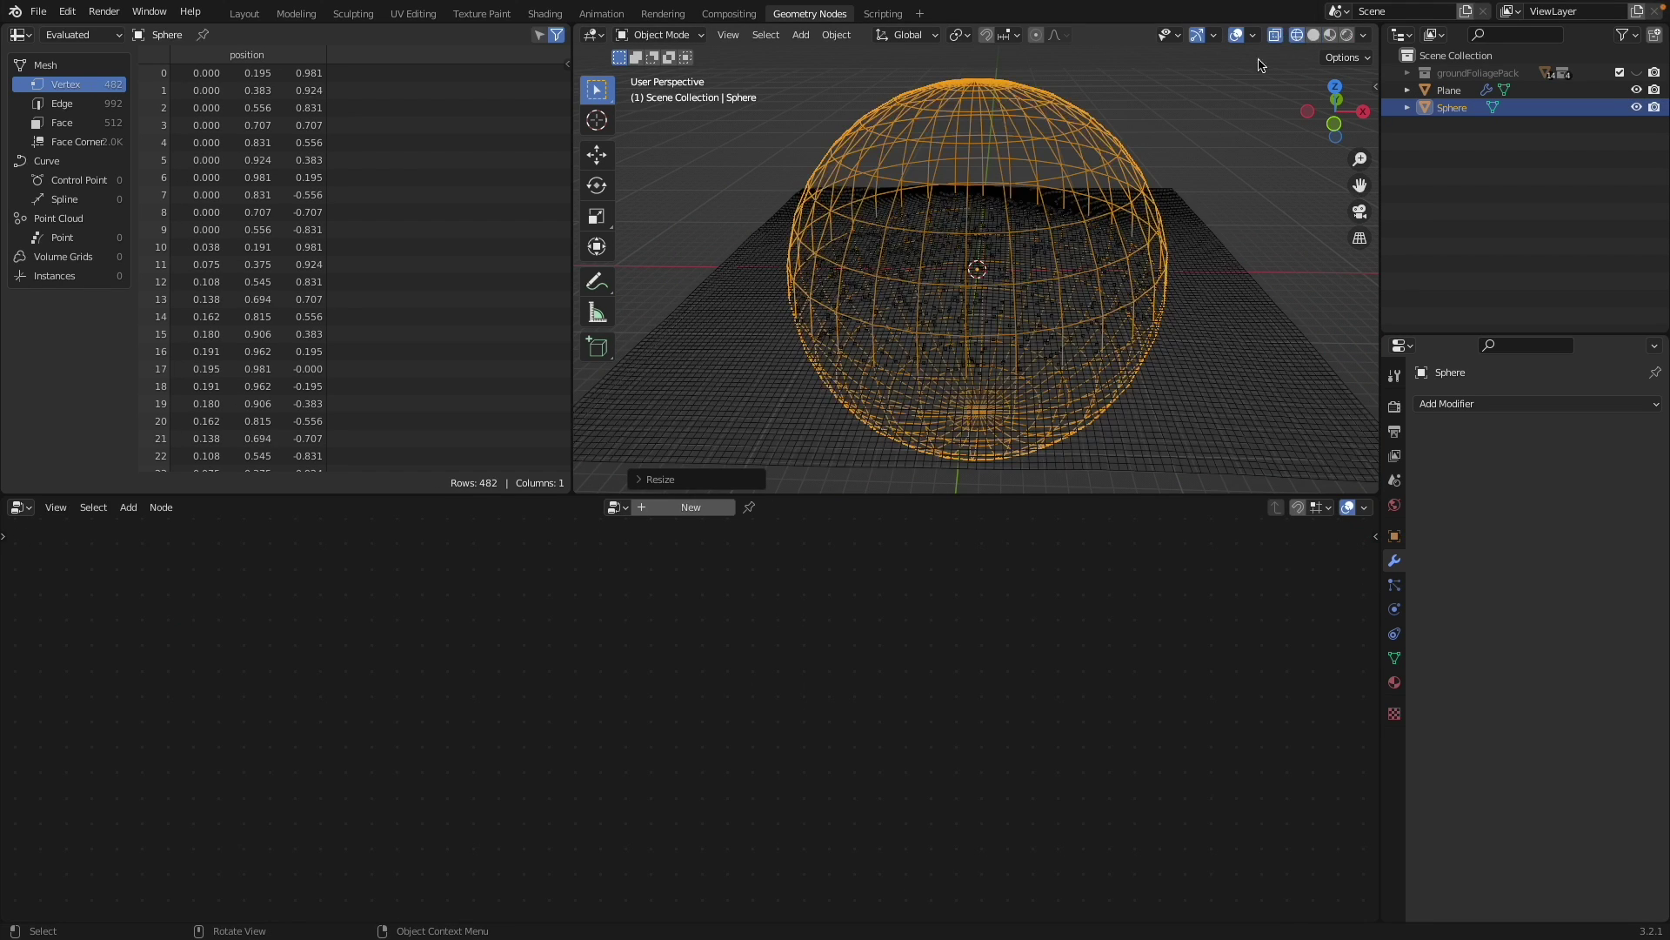
pyautogui.click(1250, 194)
pyautogui.moveTo(1249, 194); pyautogui.dragTo(1133, 281, button='middle')
pyautogui.scroll(4, 1118, 284)
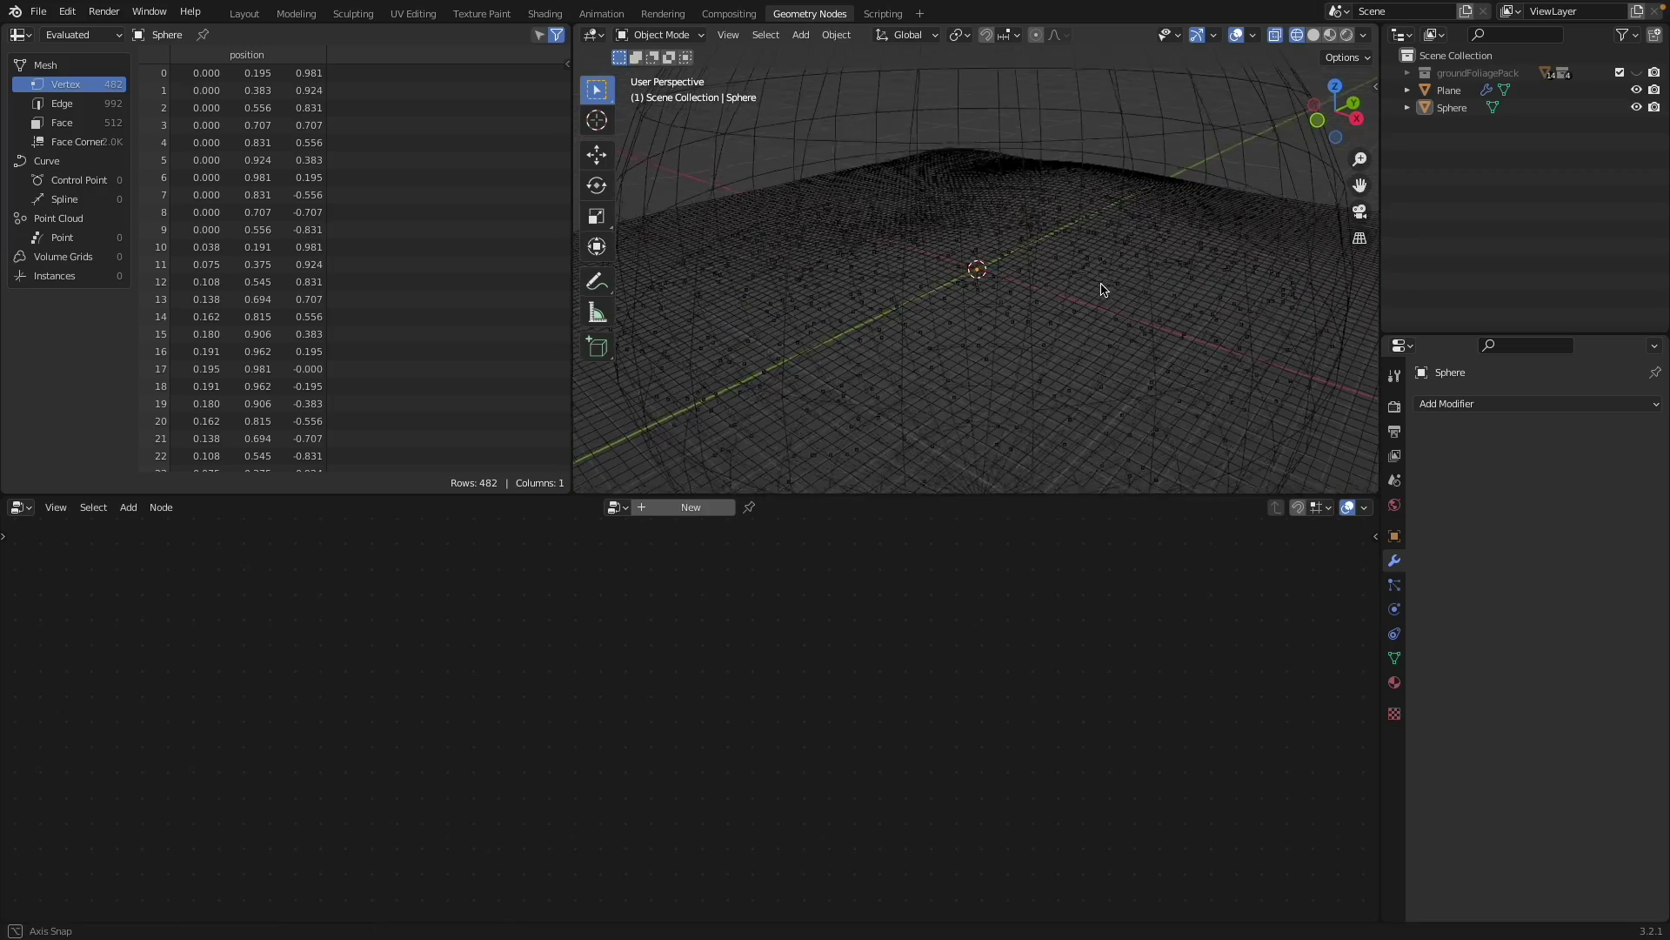
pyautogui.click(1178, 149)
pyautogui.press('s')
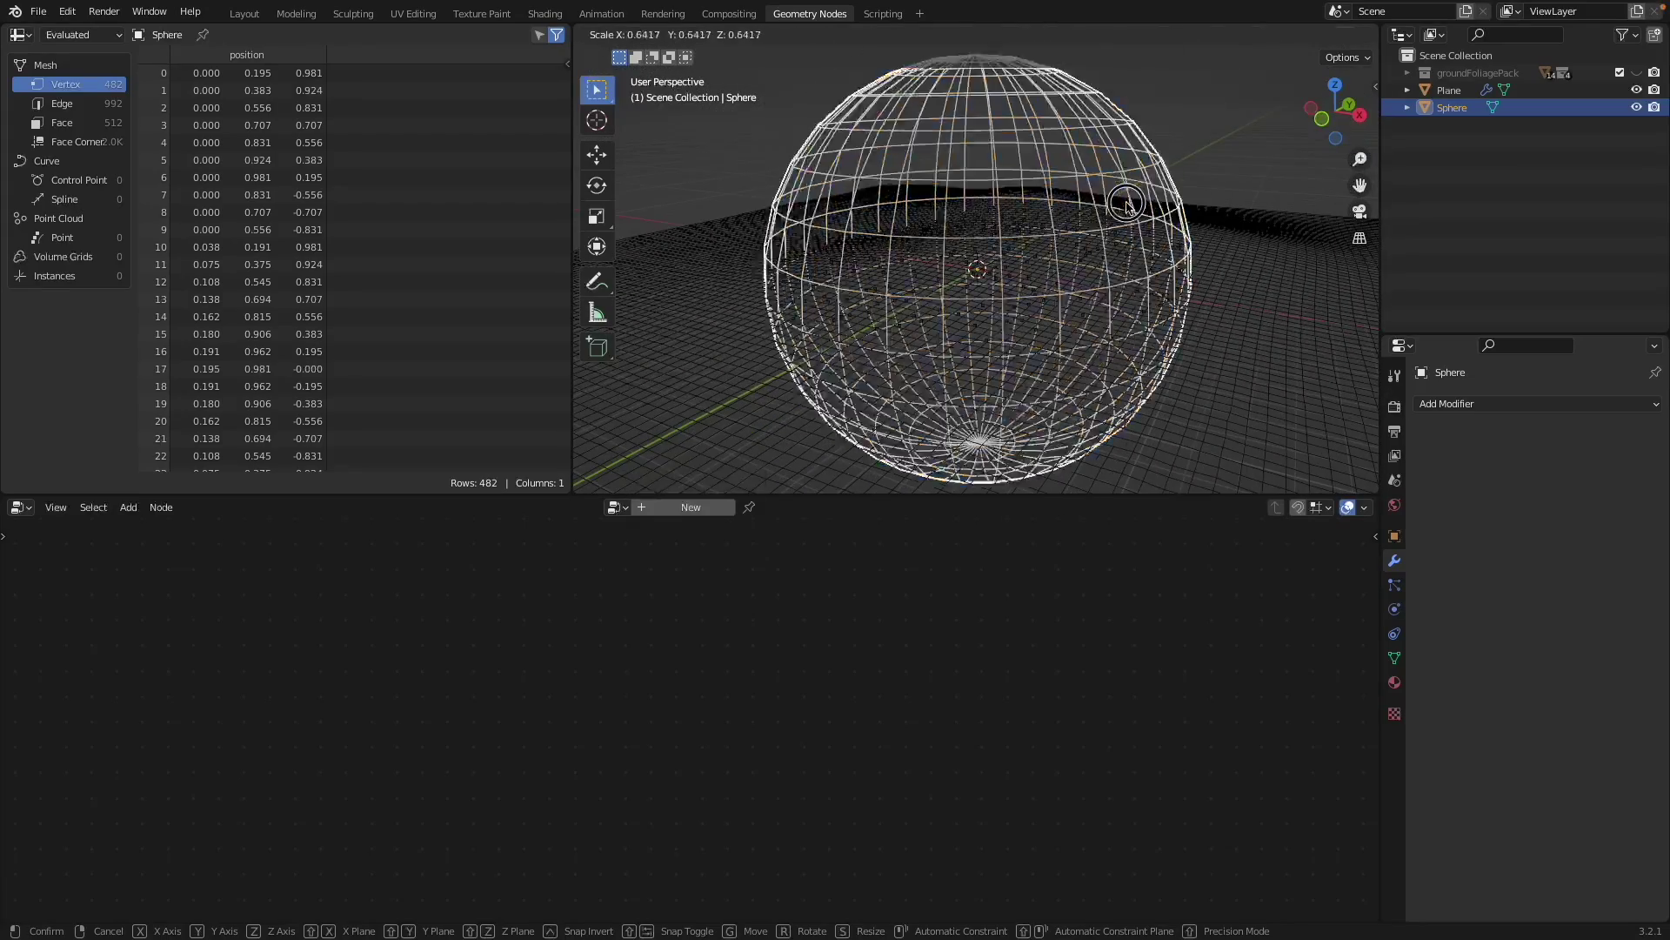
pyautogui.click(1073, 217)
# - Move the sphere a short distance across the plane in top view, and make the plane the active object
pyautogui.press('KP_7')
pyautogui.scroll(3, 1068, 327)
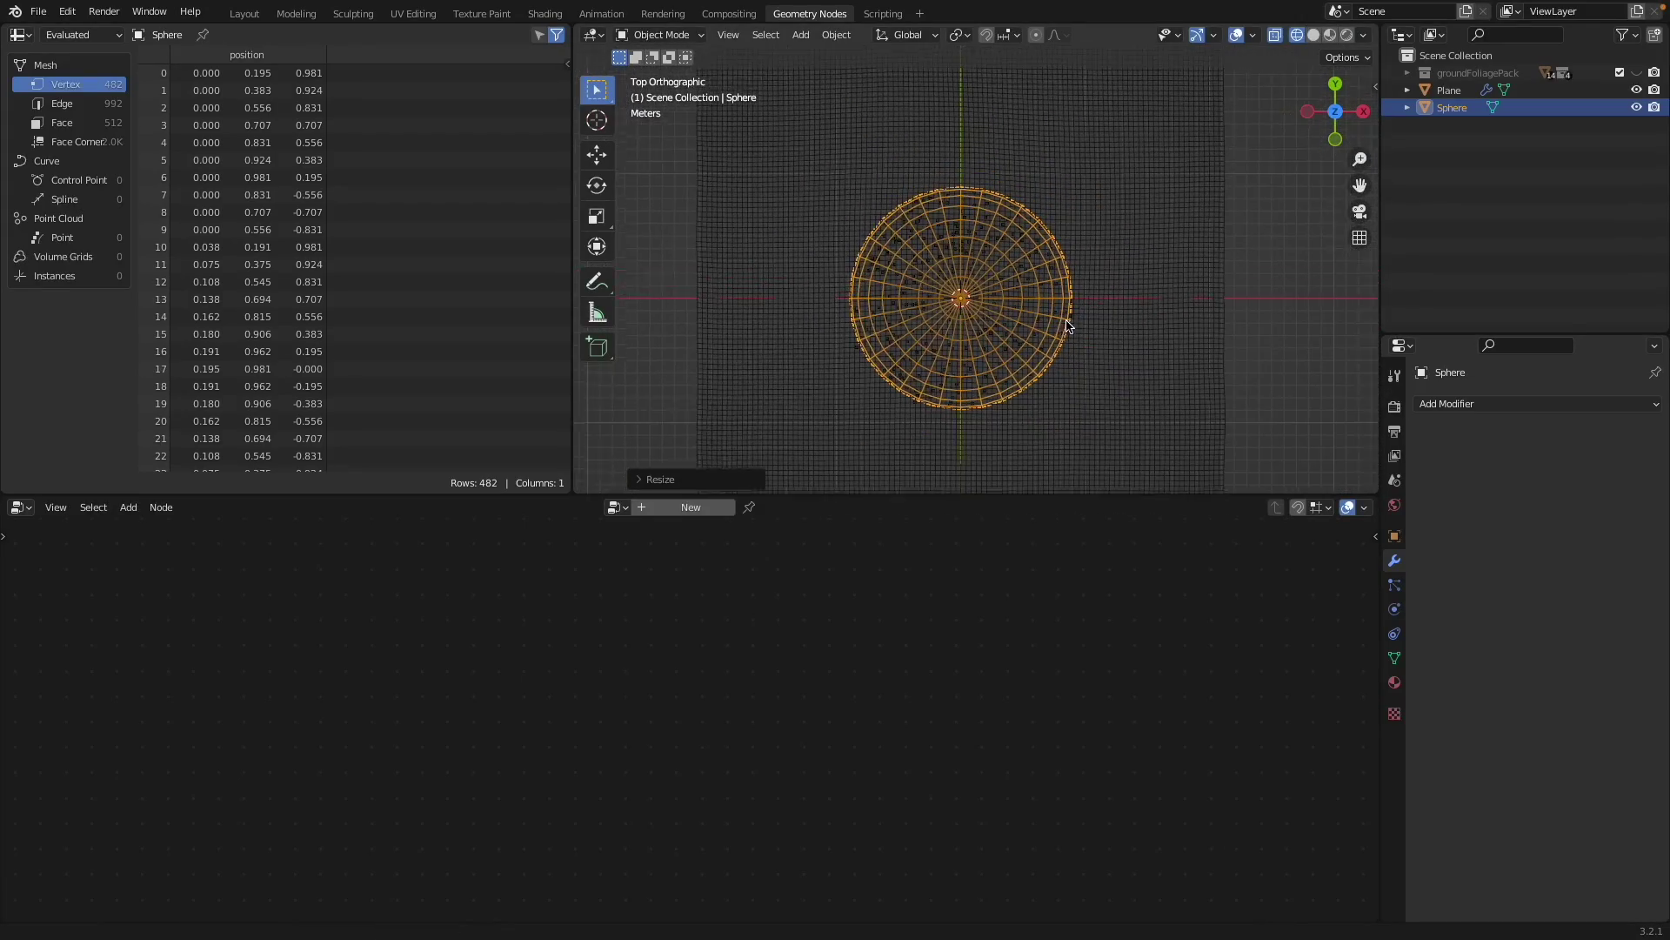
pyautogui.press('g')
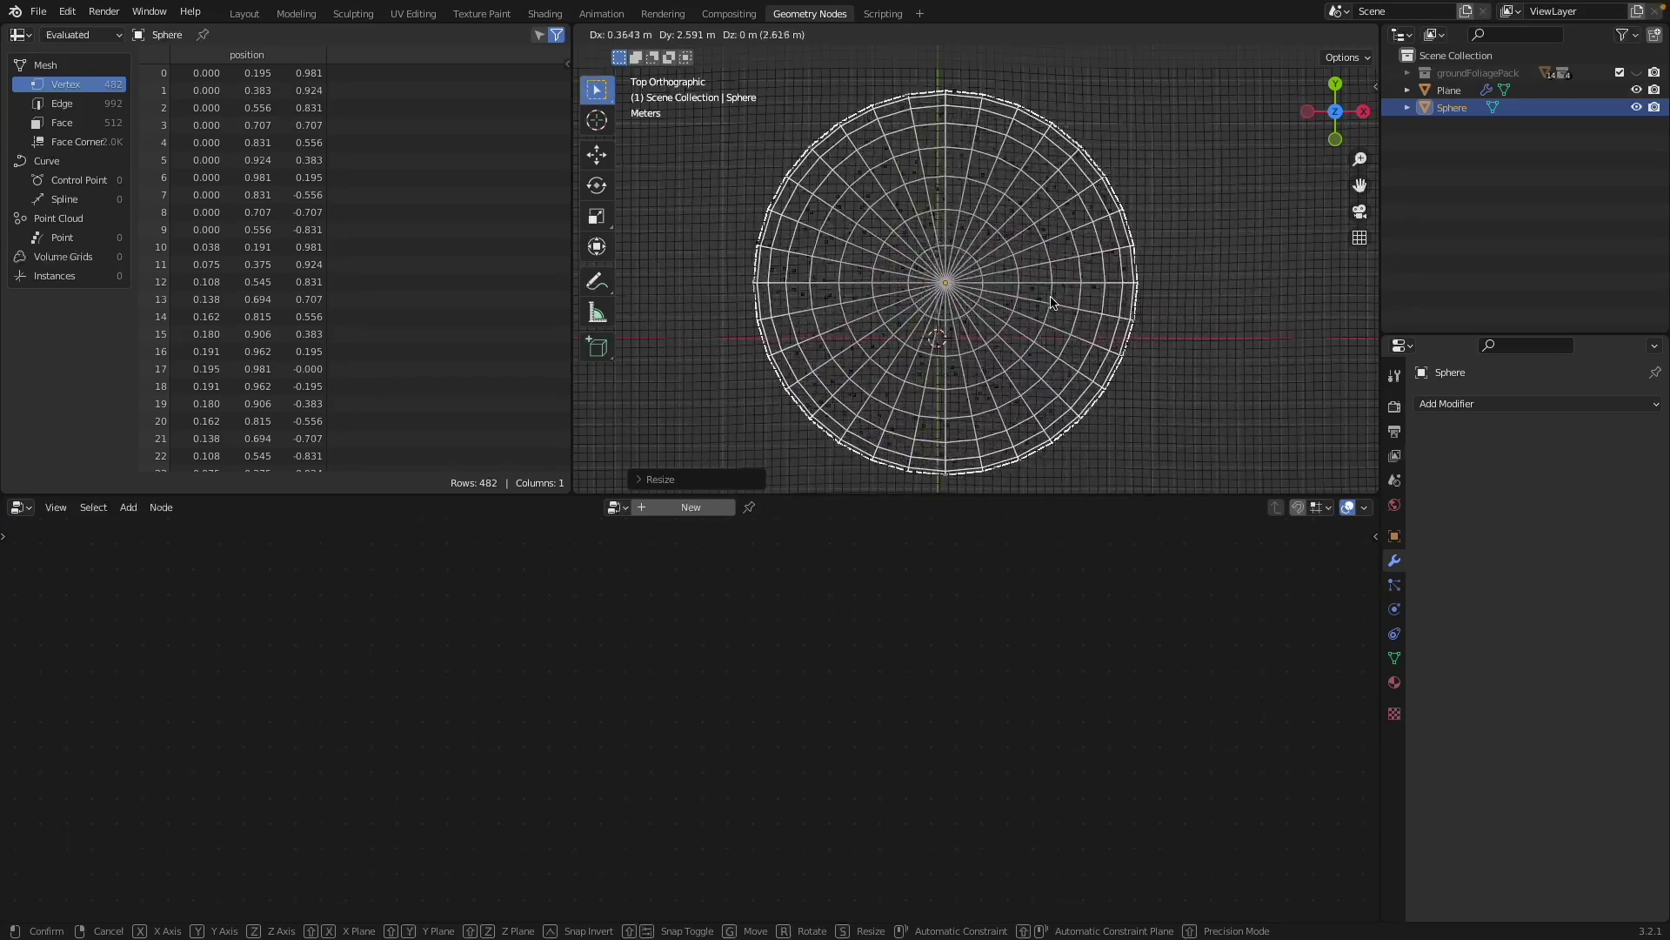
pyautogui.click(1133, 340)
pyautogui.moveTo(904, 311); pyautogui.dragTo(926, 174, button='middle')
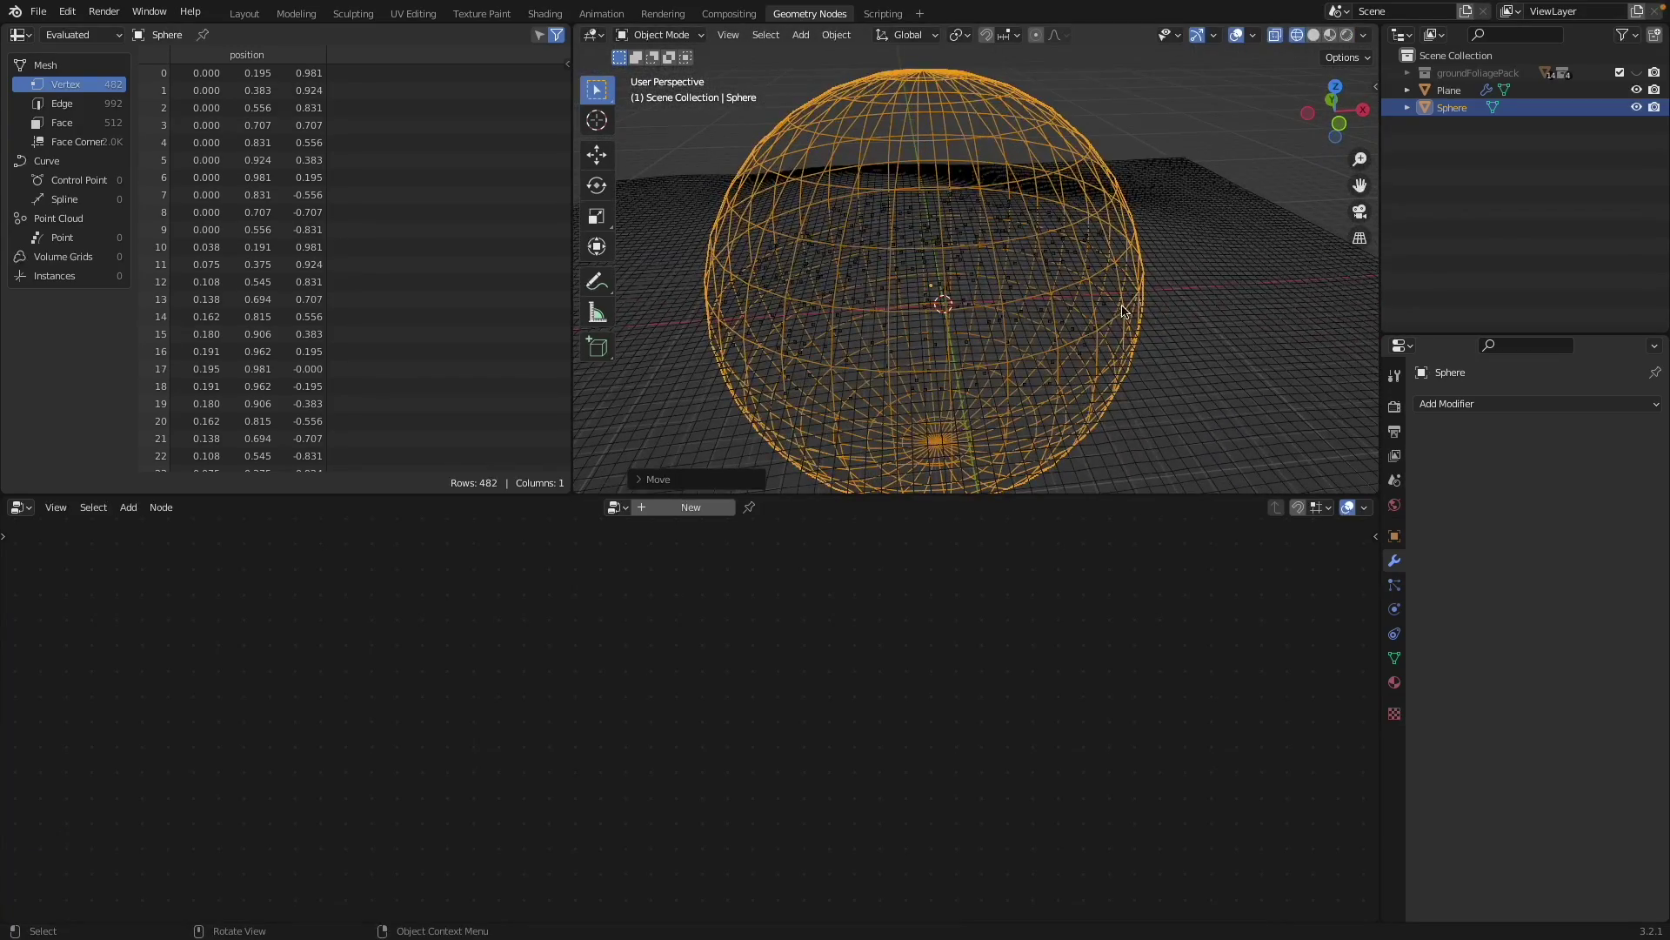
pyautogui.click(1139, 293)
pyautogui.scroll(-2, 583, 703)
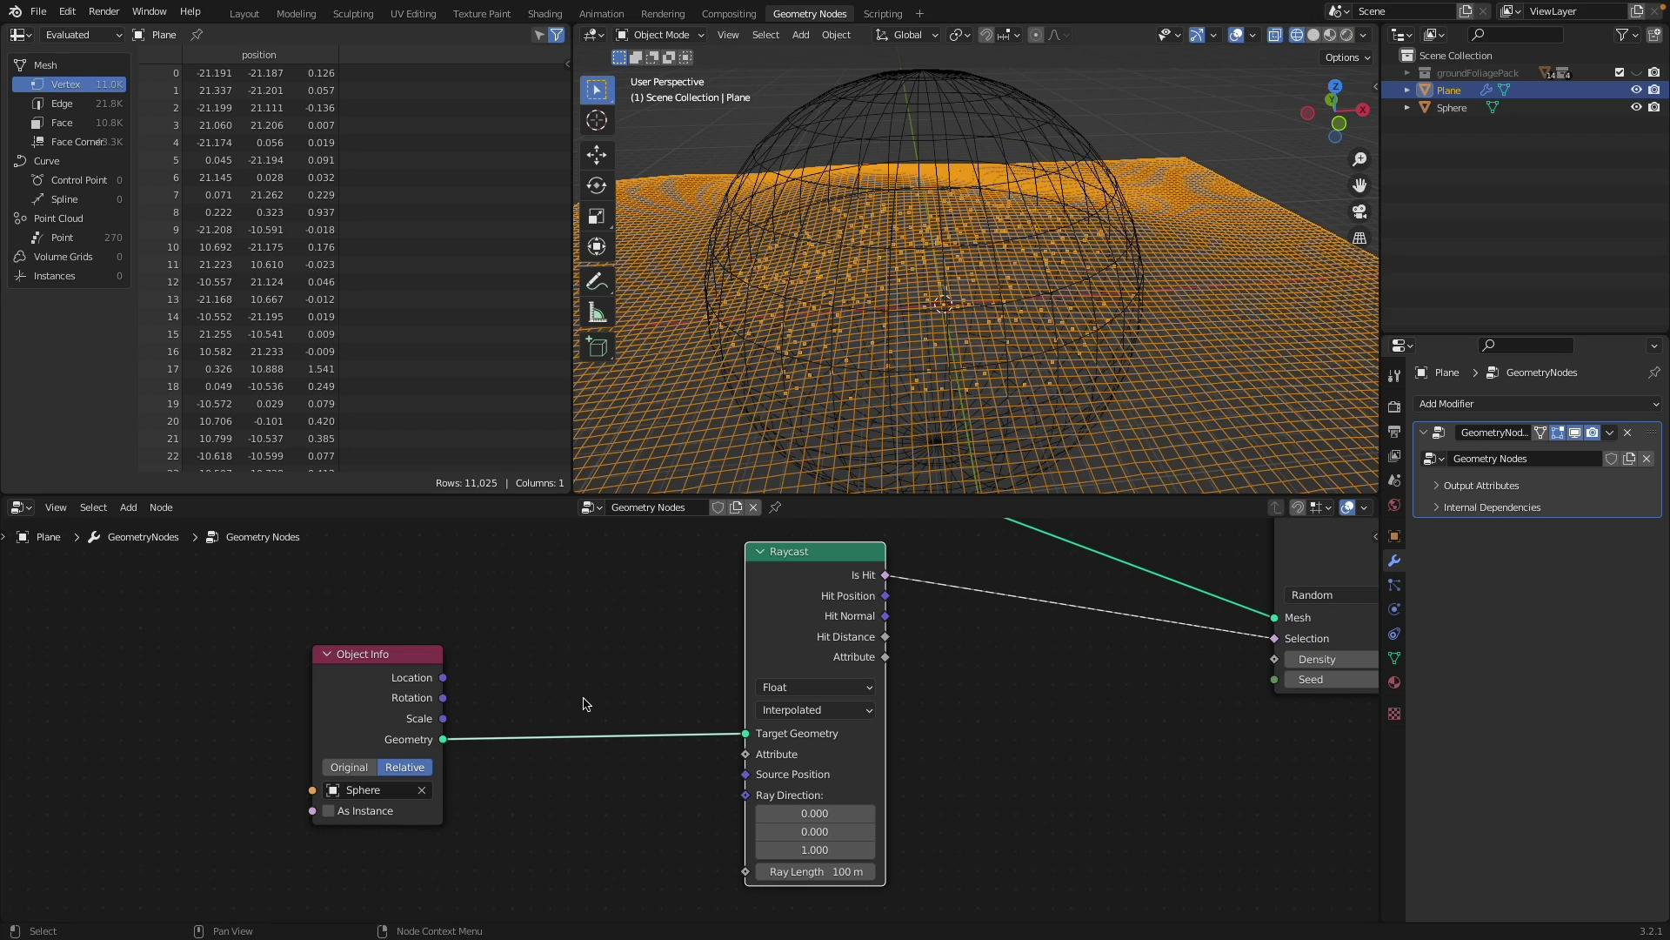
pyautogui.click(1116, 774)
pyautogui.moveTo(1100, 728); pyautogui.dragTo(920, 725, button='middle')
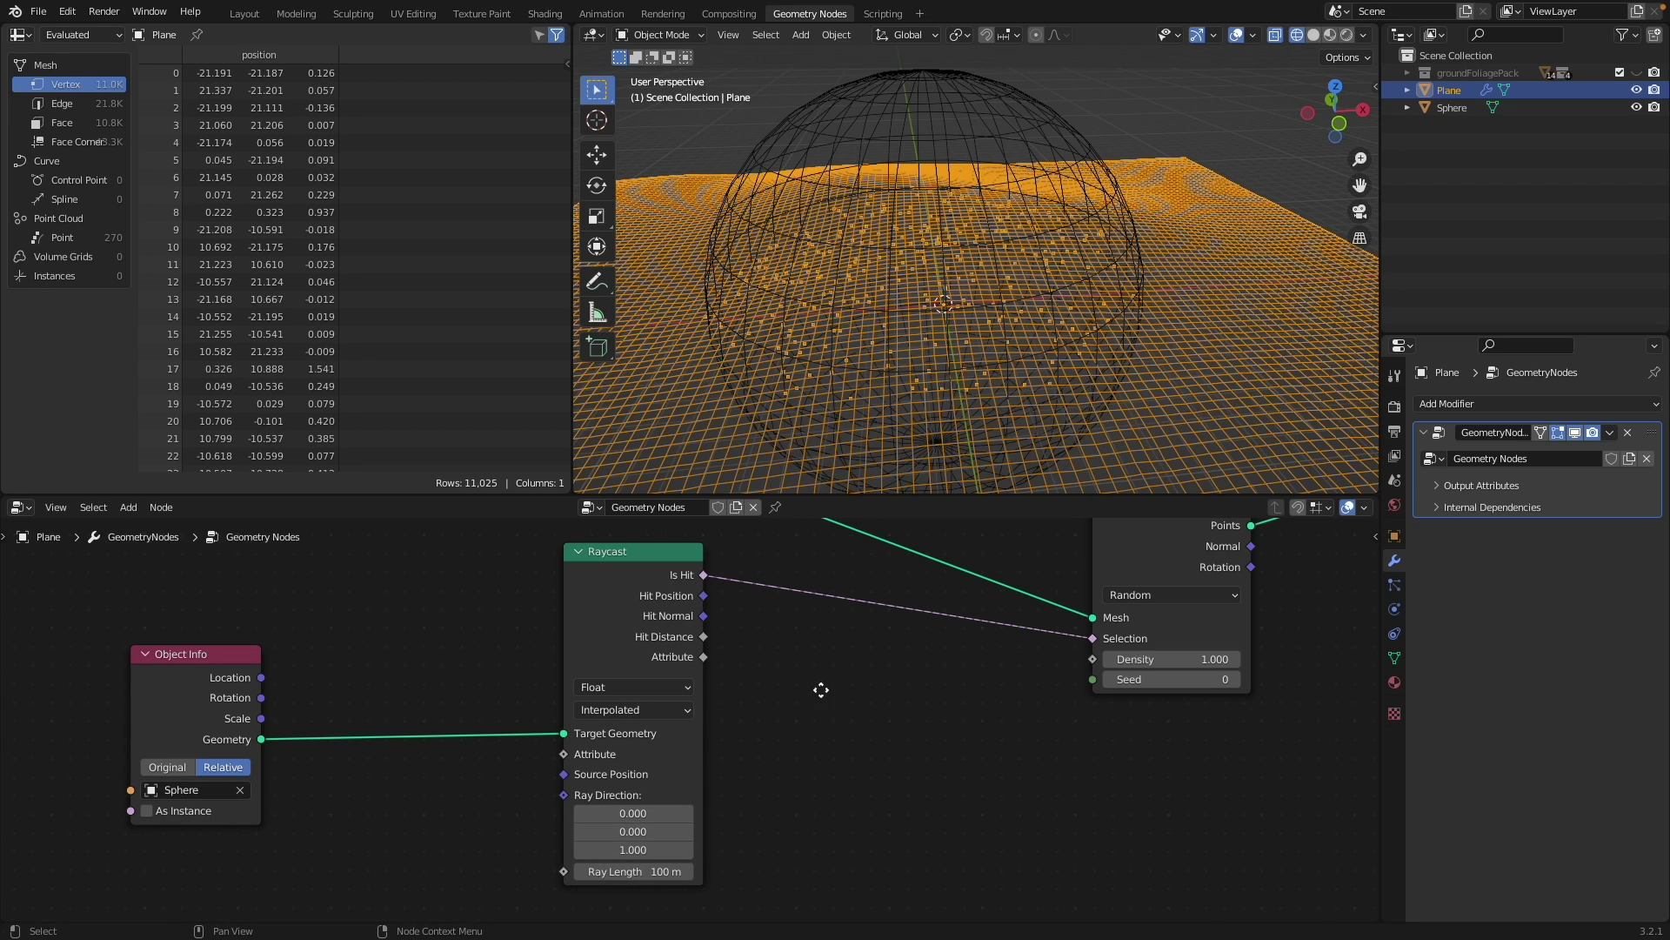
pyautogui.moveTo(820, 691); pyautogui.dragTo(607, 697, button='middle')
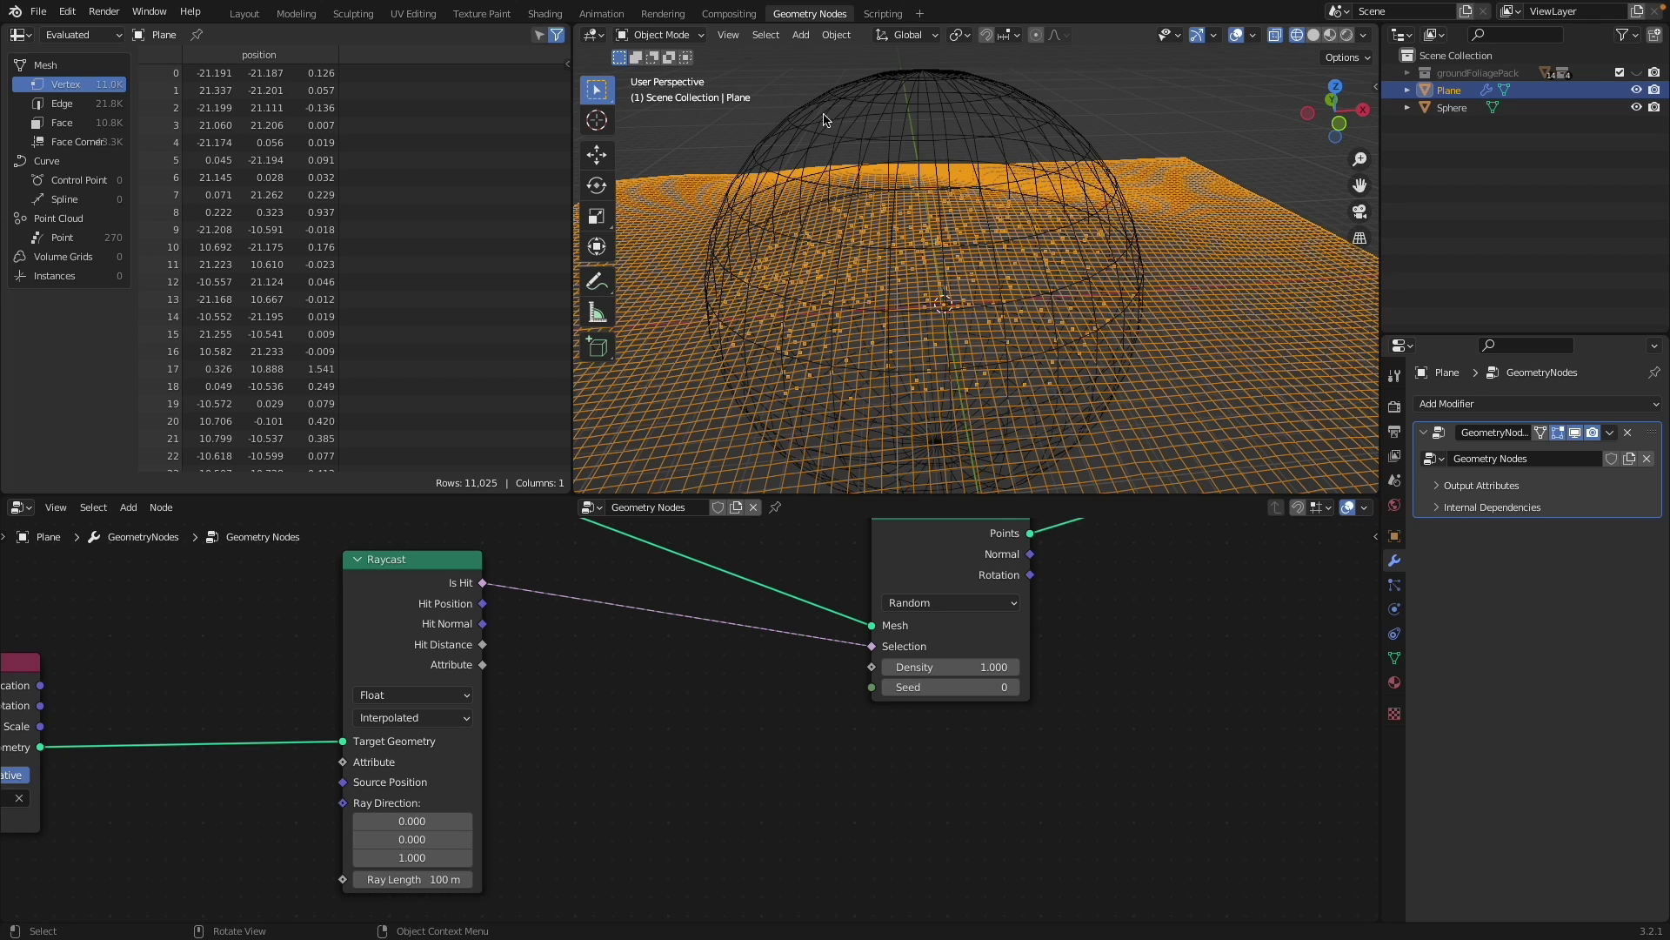
pyautogui.click(849, 104)
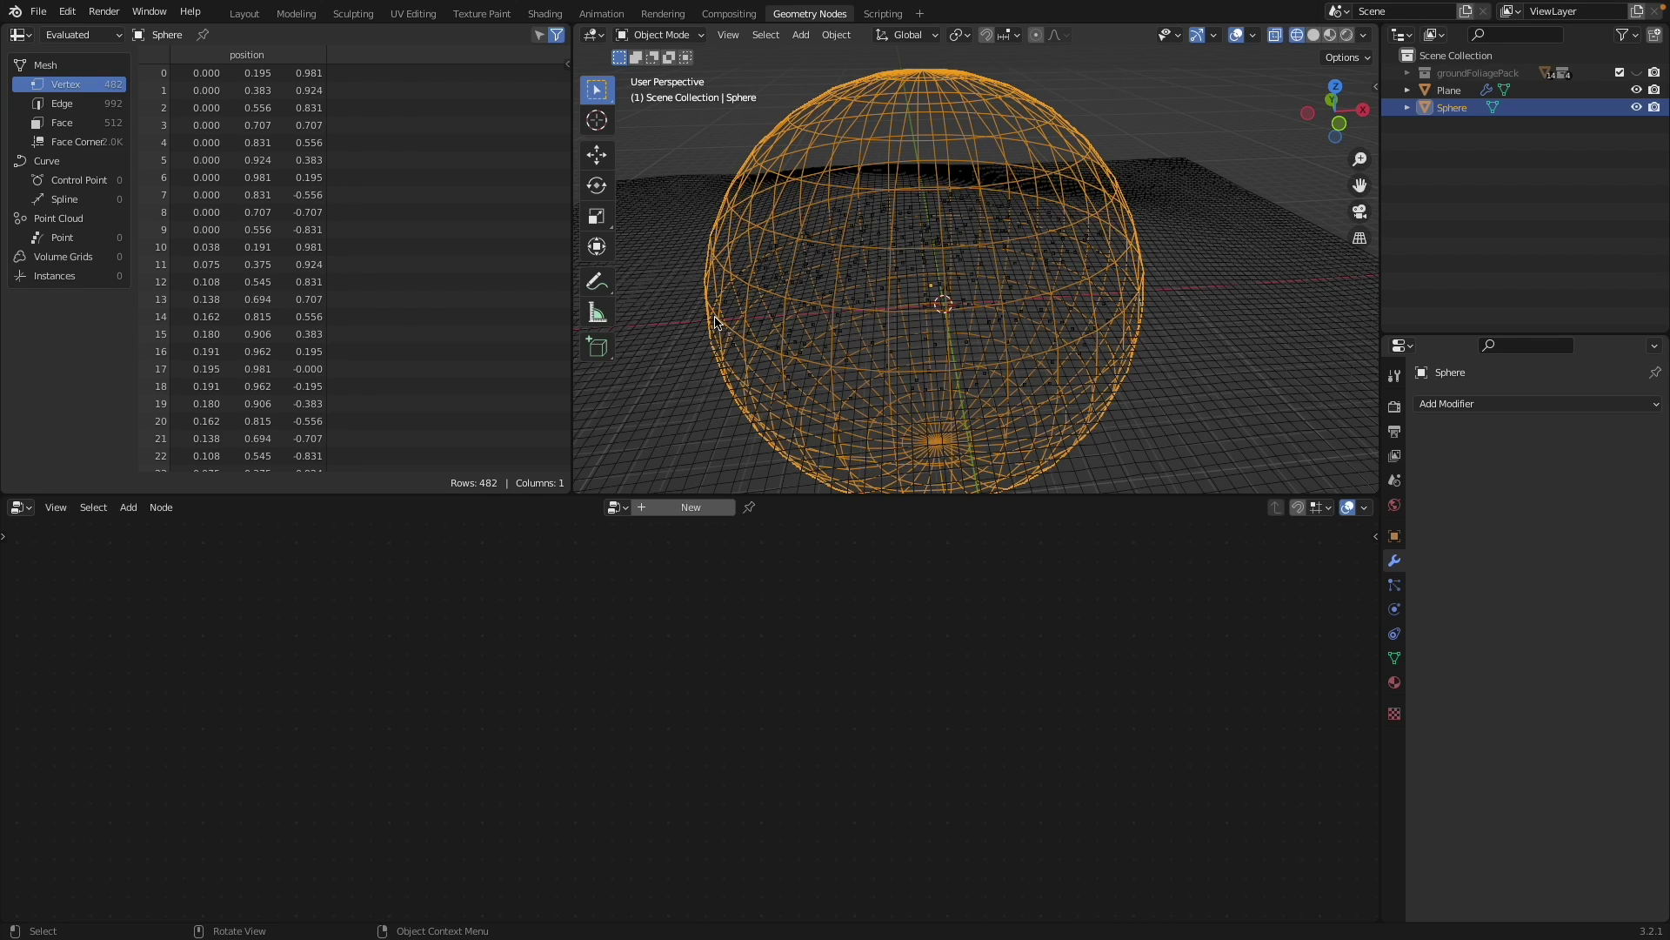
pyautogui.click(686, 343)
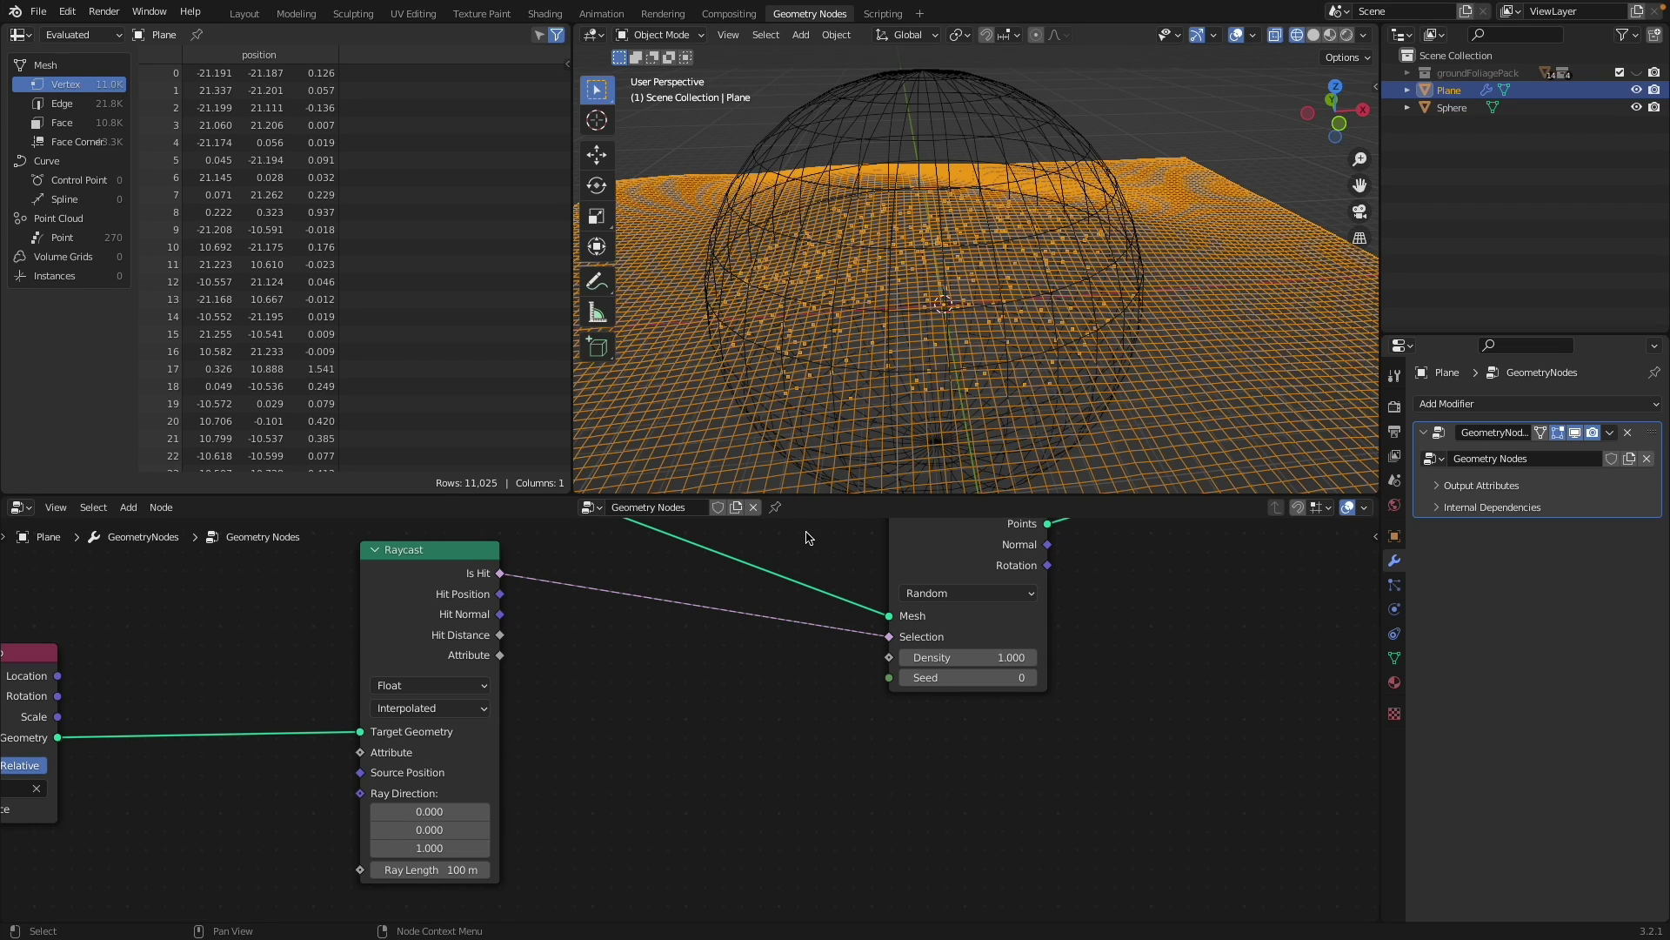
# - Insert a Boolean Math node on the link between Raycast's Is Hit output and the Selection input of Distribute Points on Faces
pyautogui.hotkey('shift', 'a')
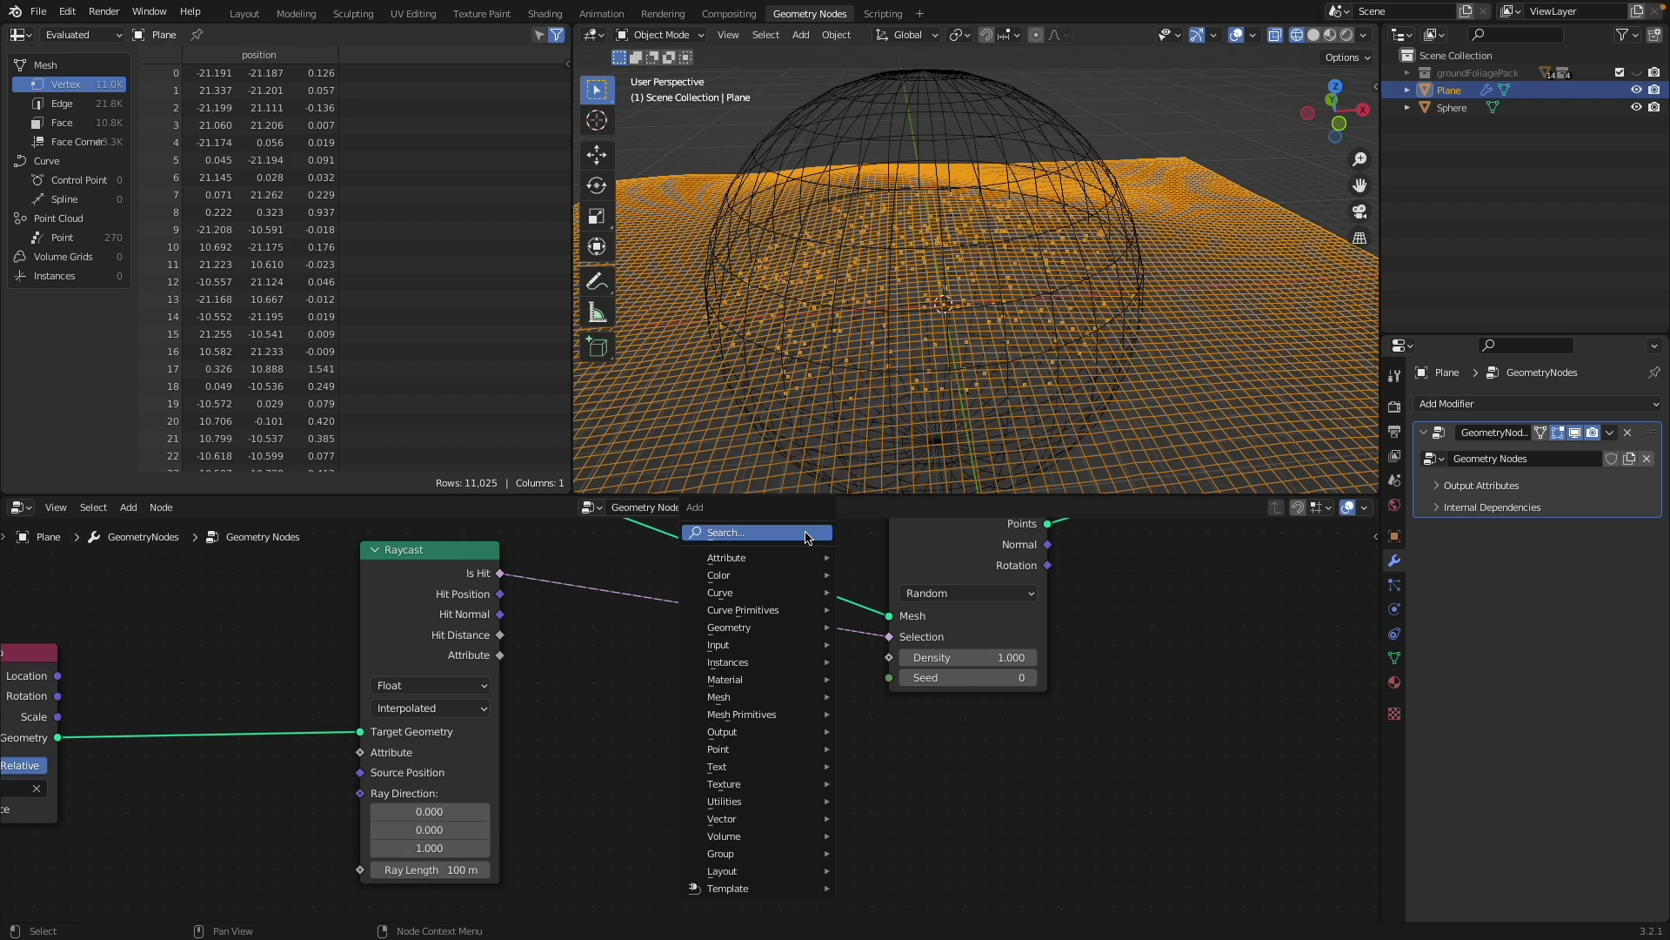
pyautogui.press('m')
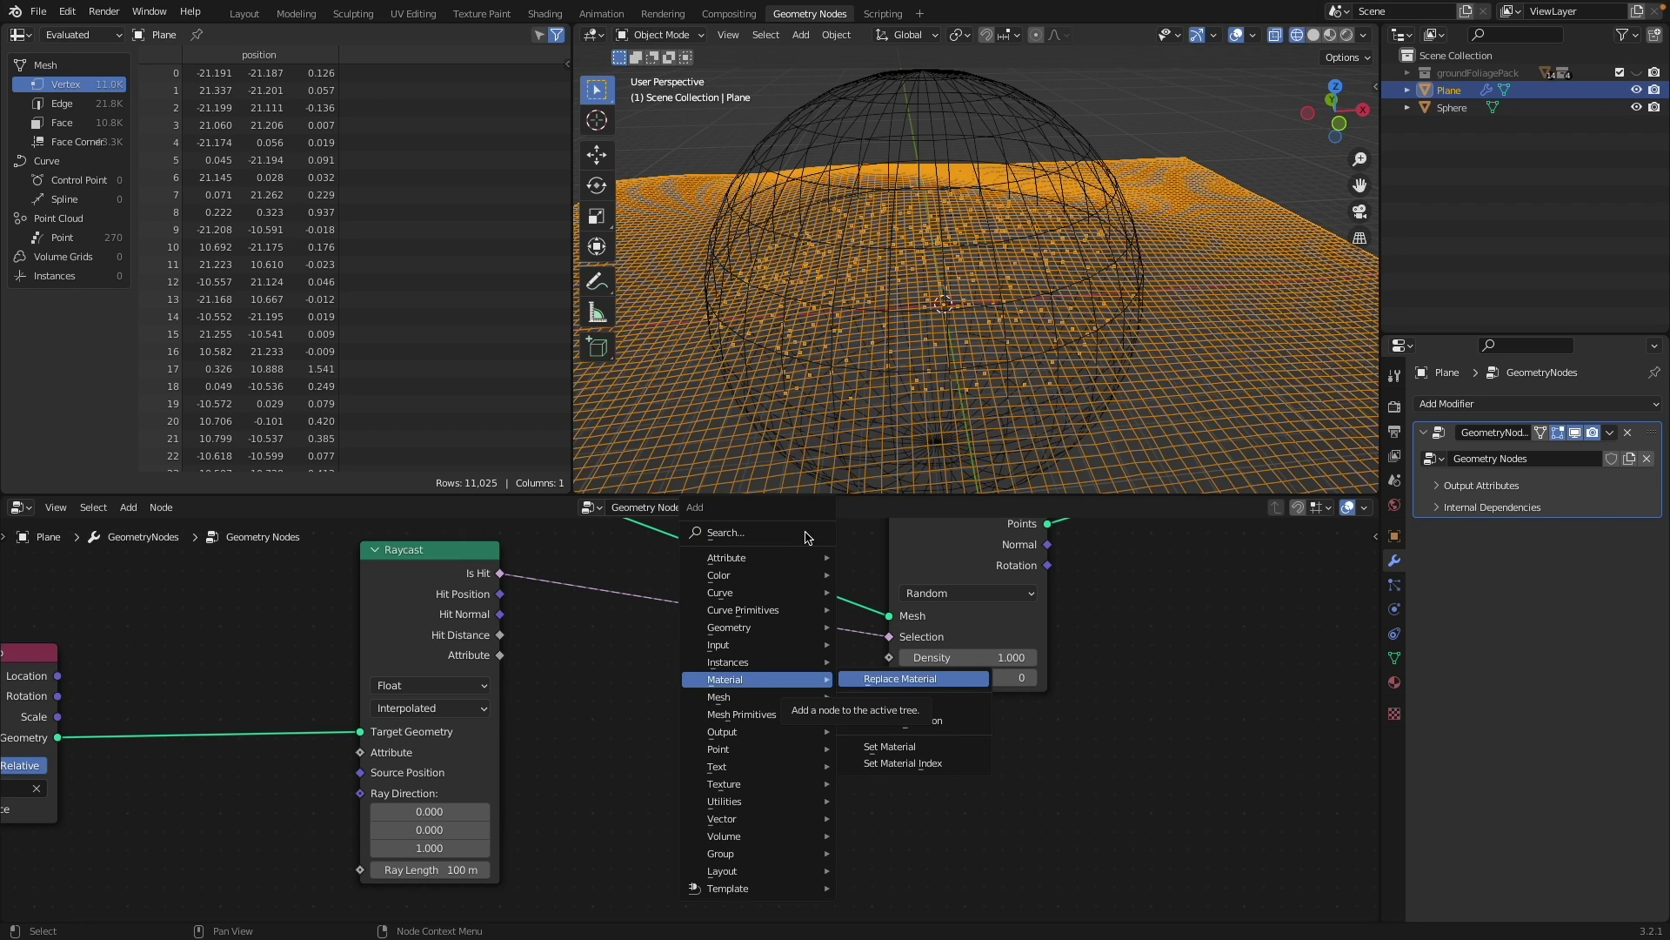
pyautogui.click(805, 533)
pyautogui.write('boo')
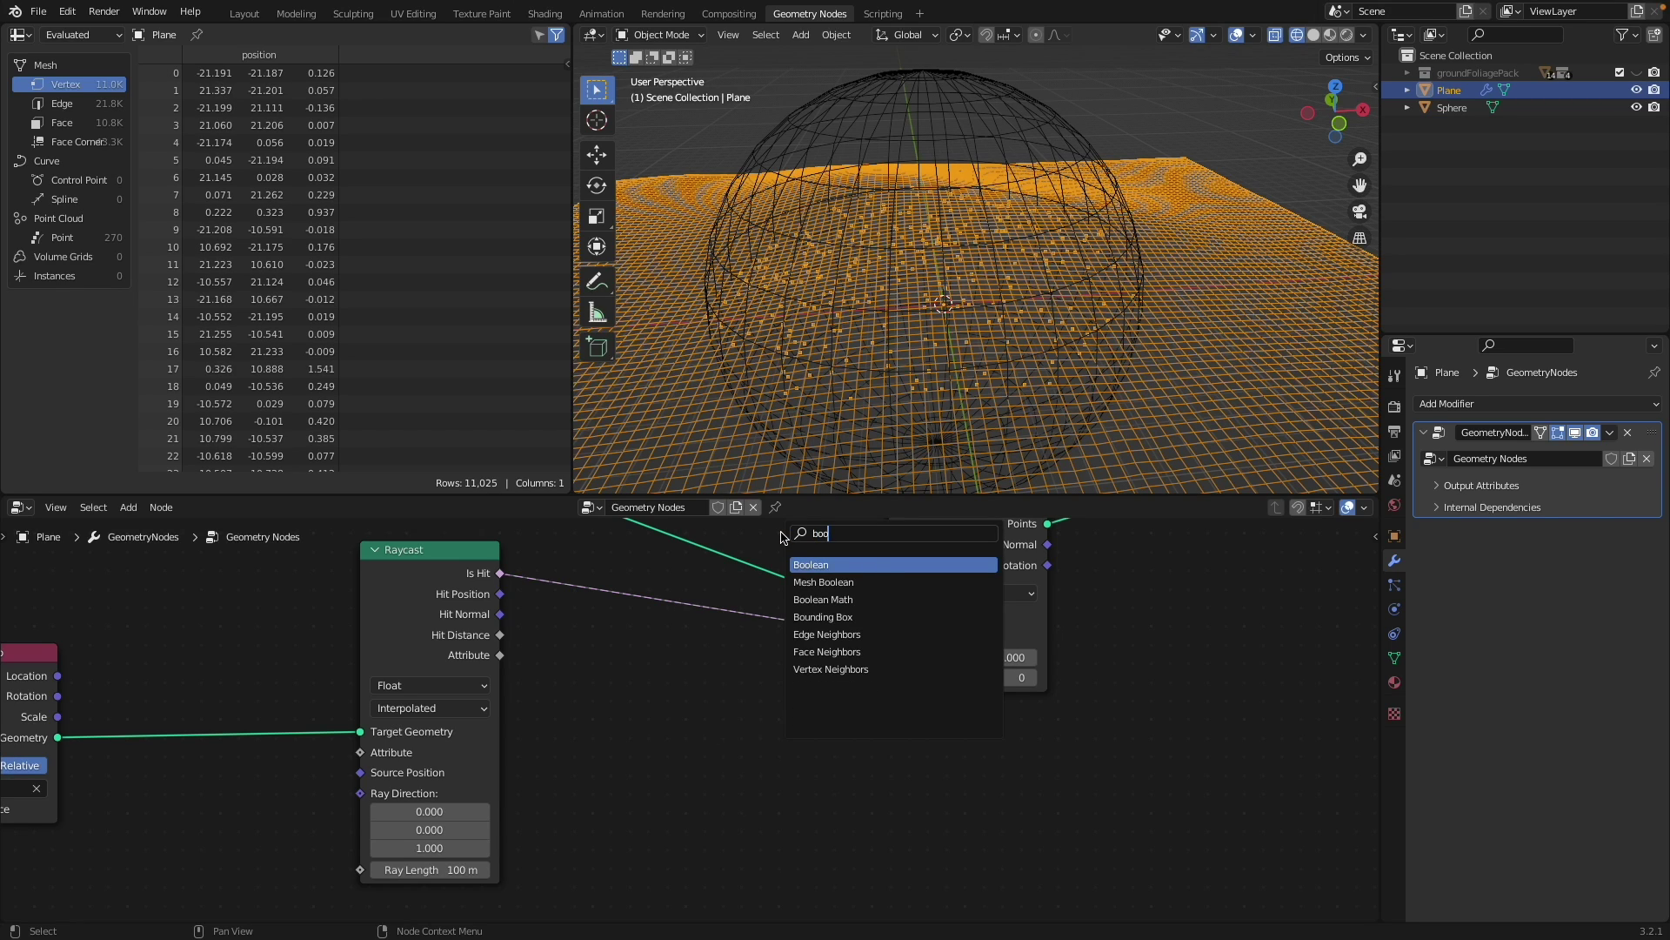
pyautogui.press('Down')
pyautogui.press('Down')
pyautogui.press('Down')
pyautogui.press('Down')
pyautogui.press('Up')
pyautogui.press('Up')
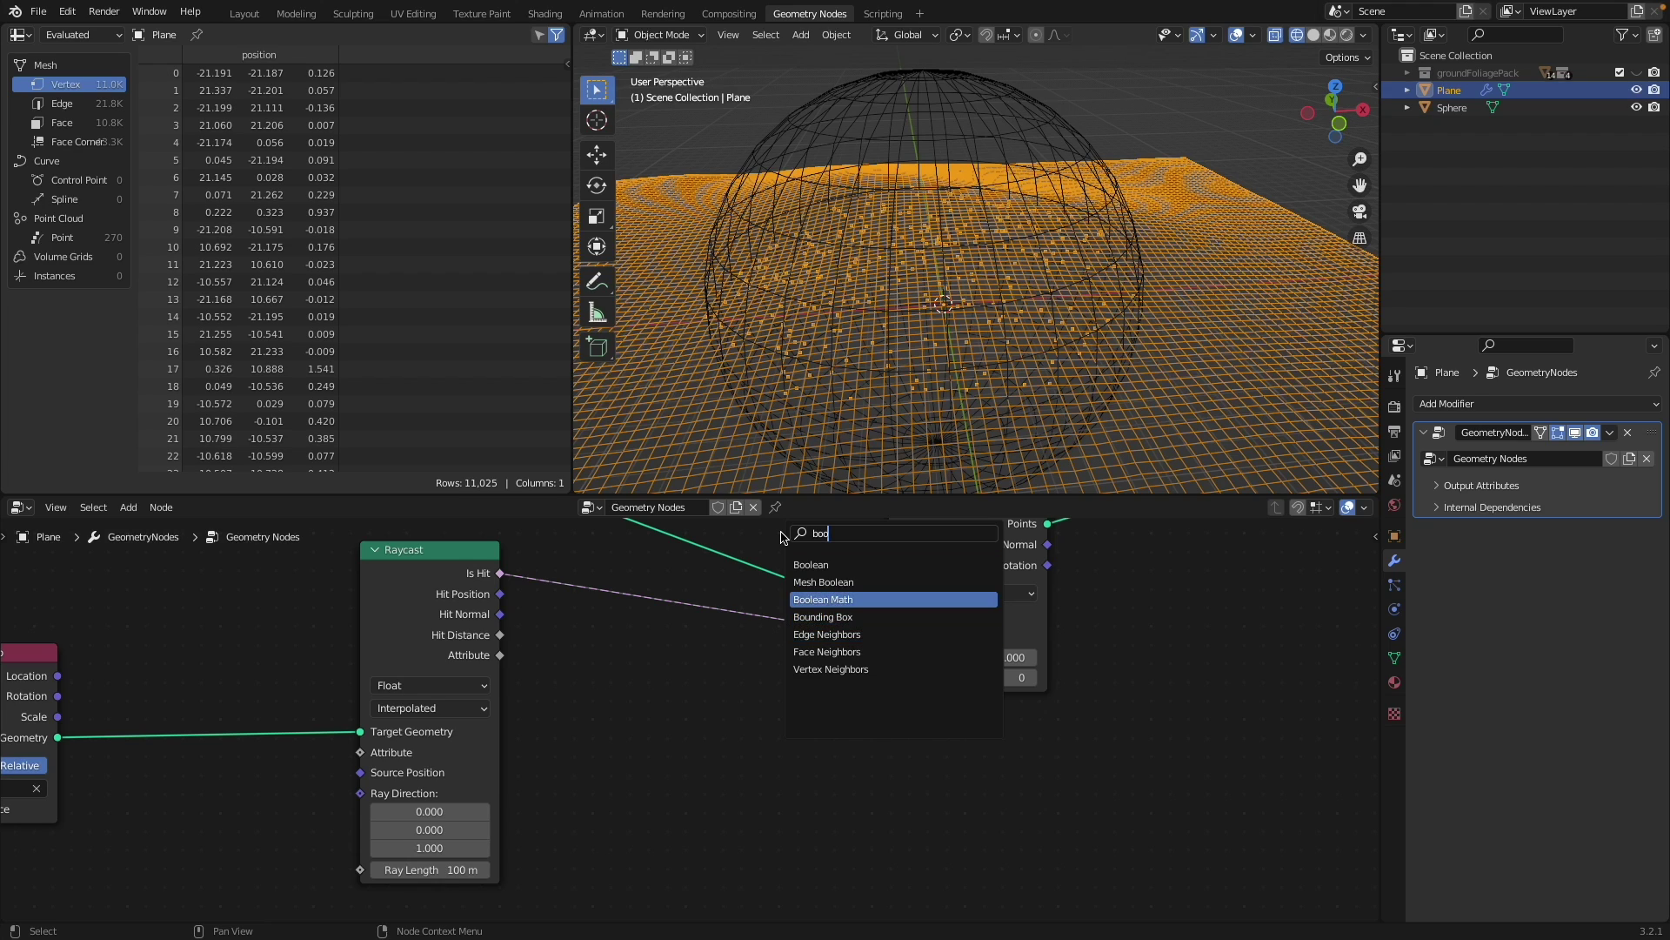
pyautogui.press('Return')
pyautogui.click(671, 652)
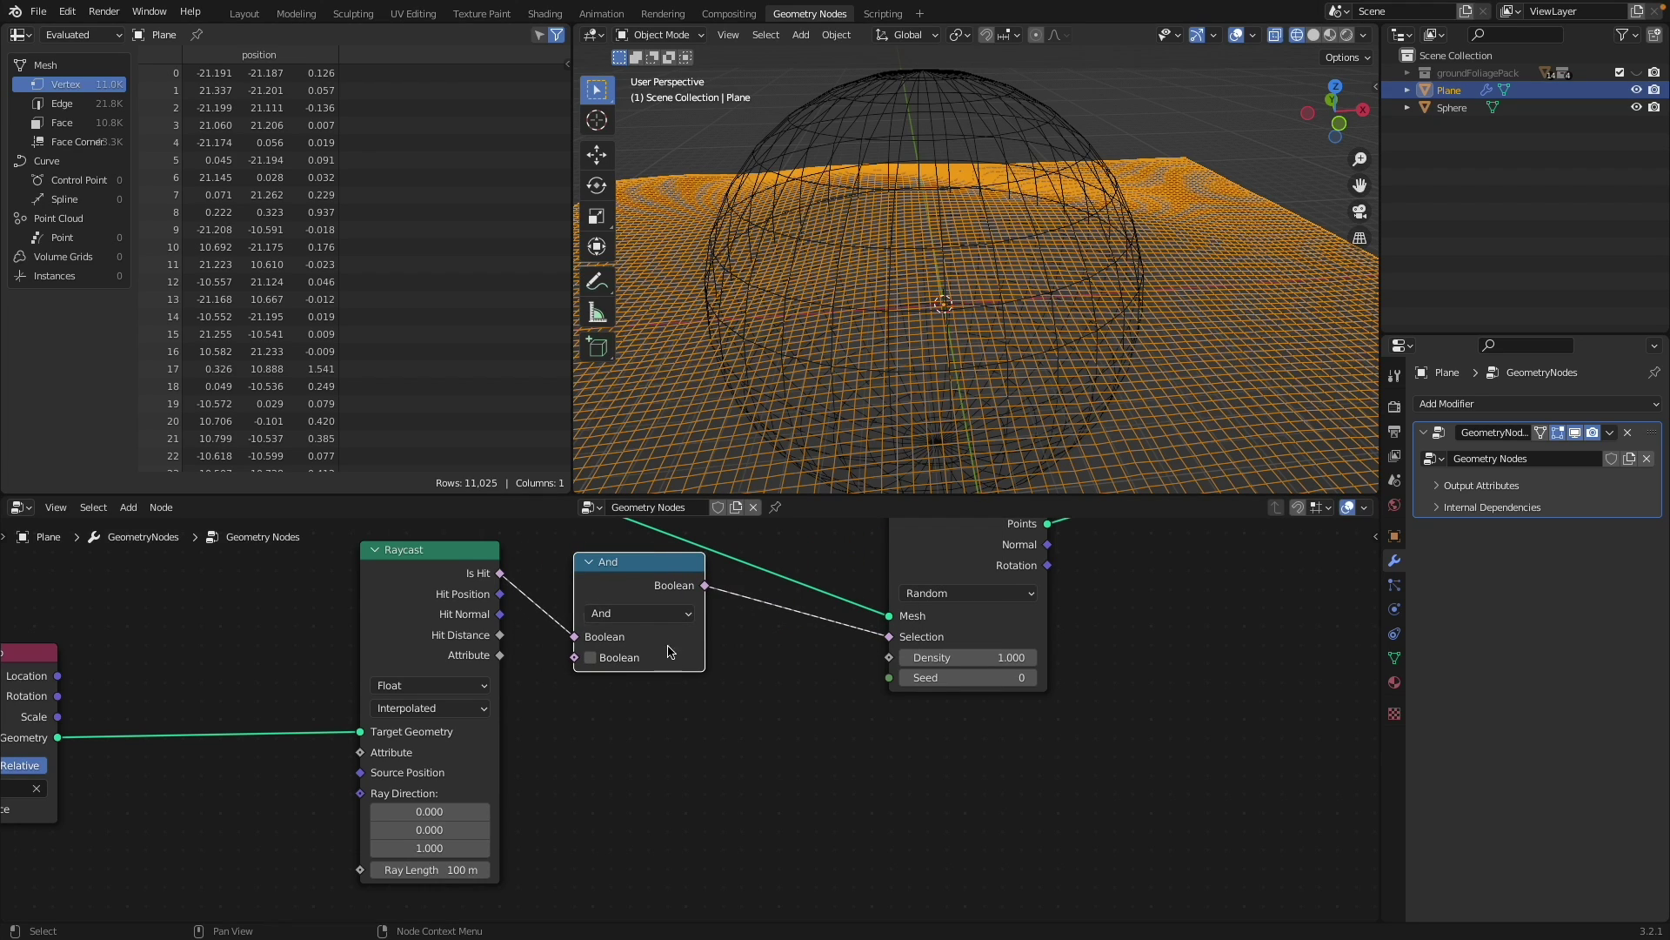
# - Set the Boolean Math operation to Not and switch the viewport to solid shading
pyautogui.click(640, 614)
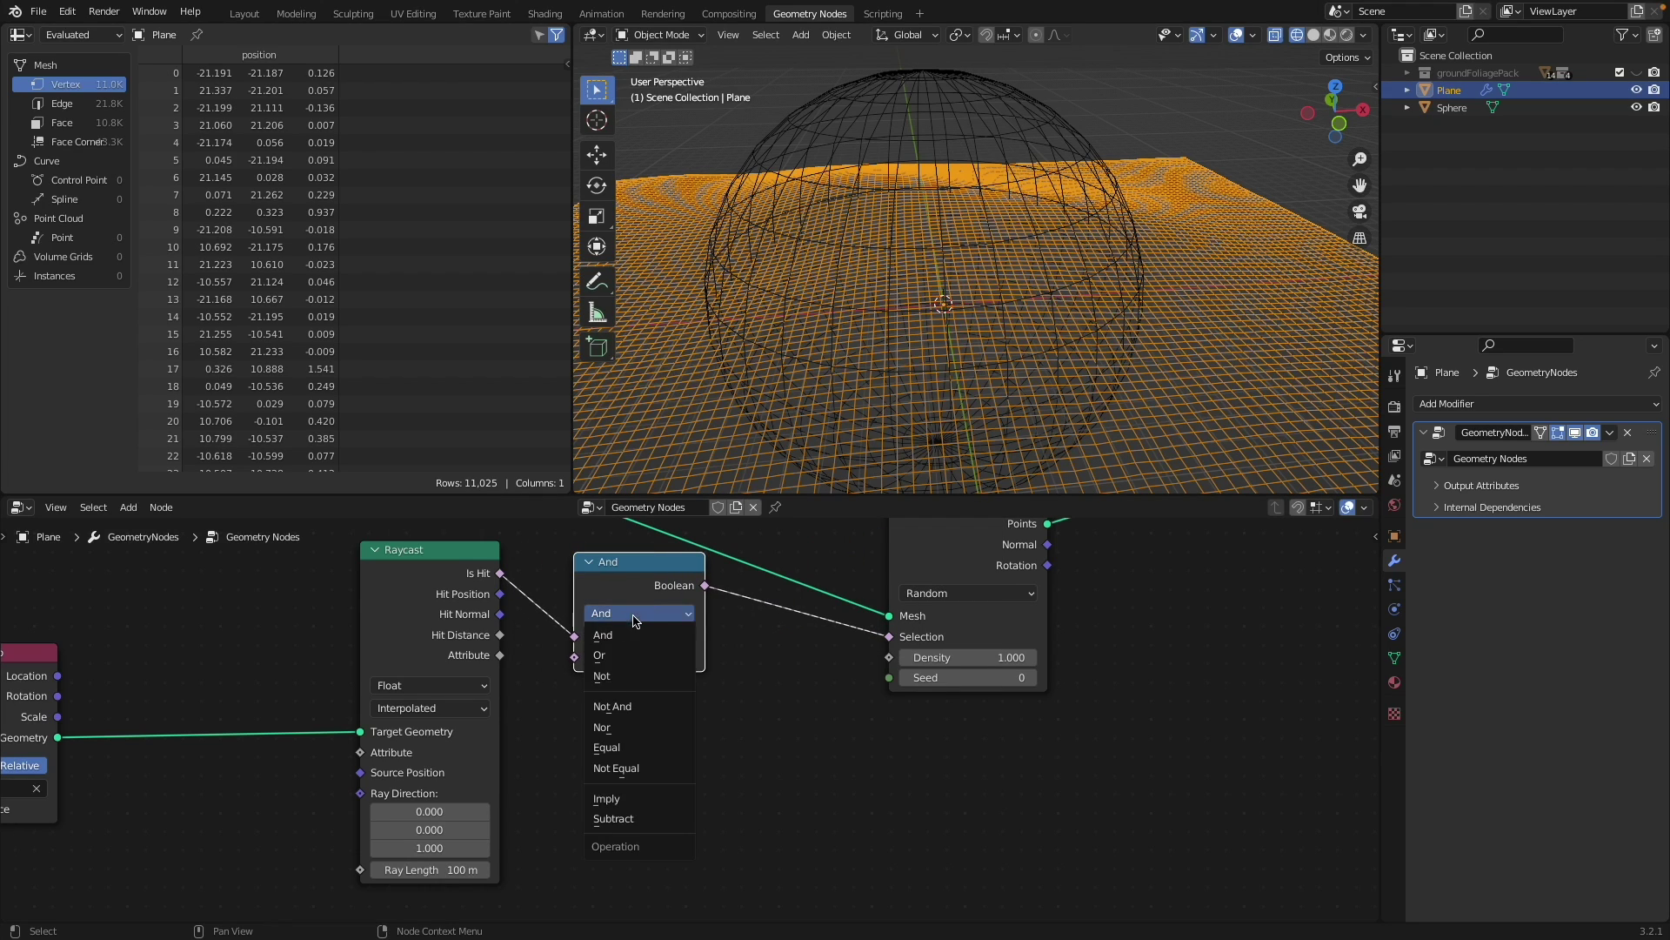
pyautogui.click(664, 676)
pyautogui.moveTo(1068, 287)
pyautogui.mouseDown(button='middle')
pyautogui.moveTo(1056, 269)
pyautogui.moveTo(1074, 339)
pyautogui.moveTo(1058, 359)
pyautogui.mouseUp(button='middle')
pyautogui.hotkey('shift', 'z')
pyautogui.scroll(5, 1058, 358)
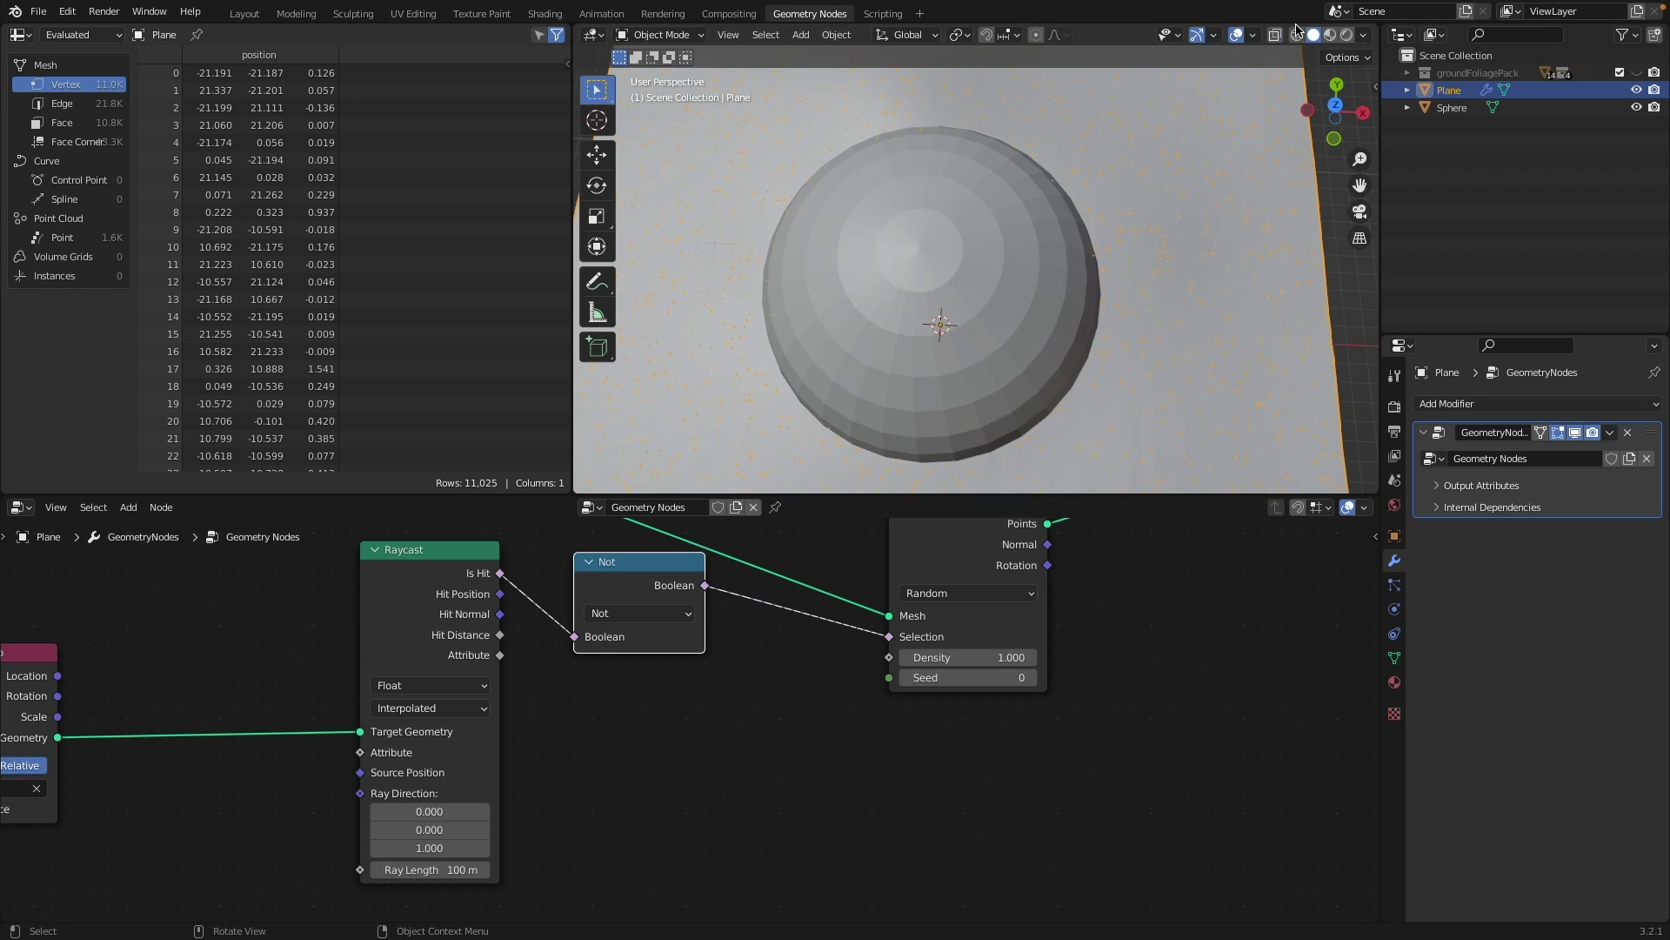
# - Hide the sphere and select the plane to examine where points are left out beneath it
pyautogui.click(858, 284)
pyautogui.press('h')
pyautogui.moveTo(857, 283); pyautogui.dragTo(1067, 244, button='middle')
pyautogui.click(954, 264)
pyautogui.scroll(-5, 1029, 311)
pyautogui.moveTo(1178, 248); pyautogui.dragTo(1122, 268, button='middle')
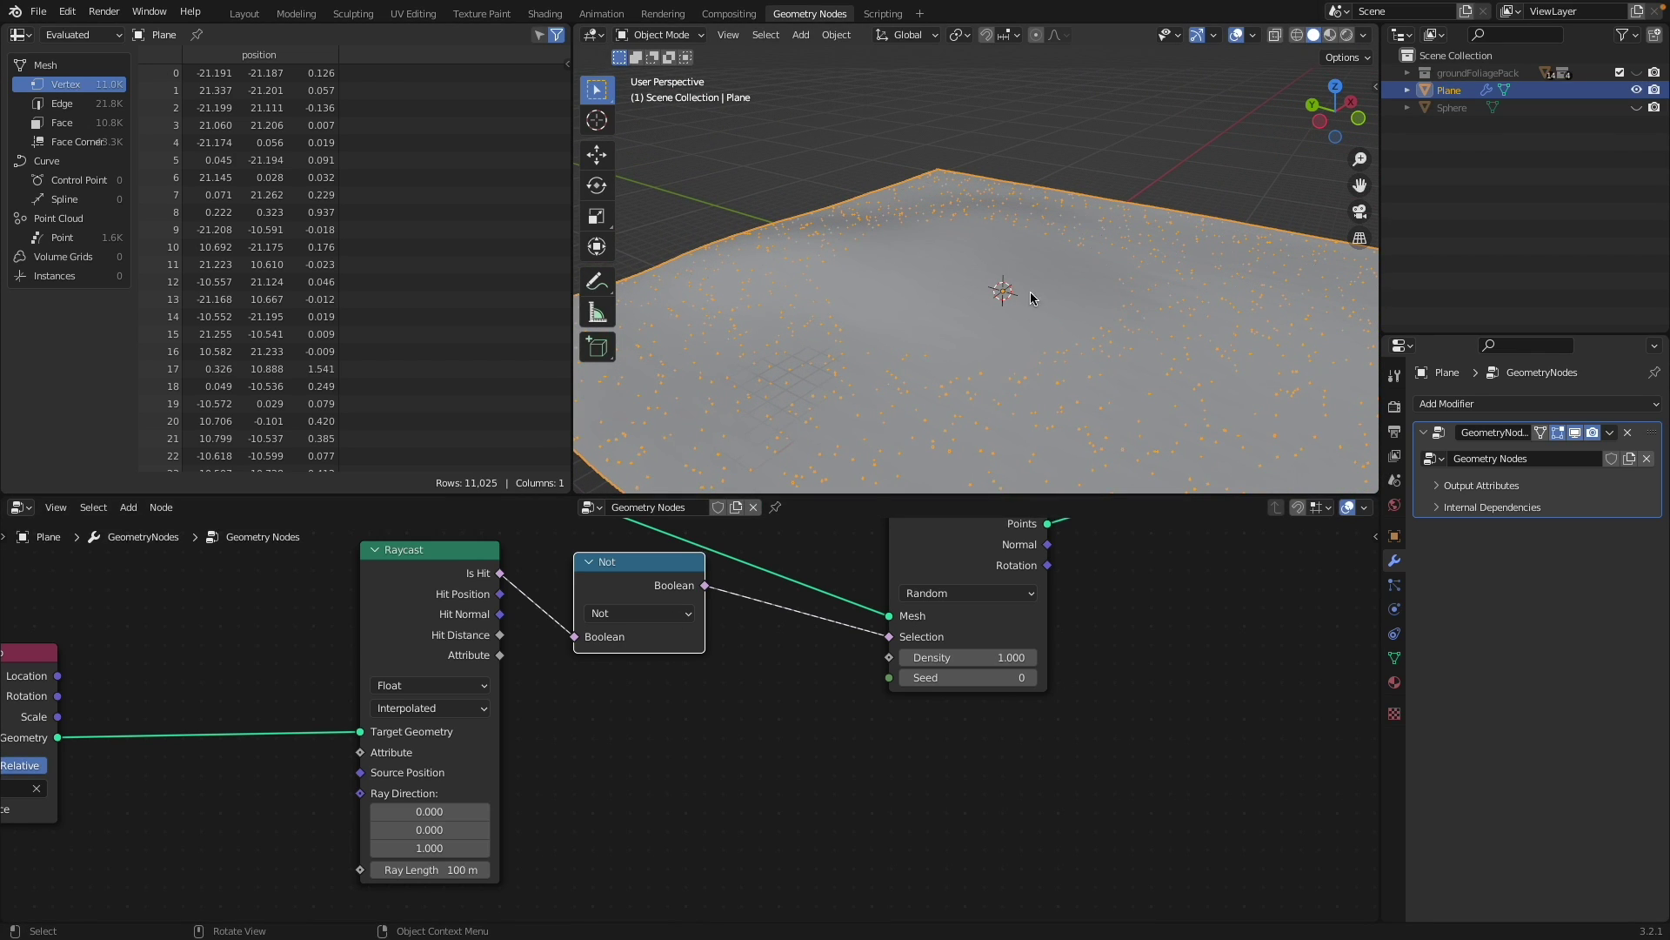
pyautogui.moveTo(1030, 290); pyautogui.dragTo(931, 259, button='middle')
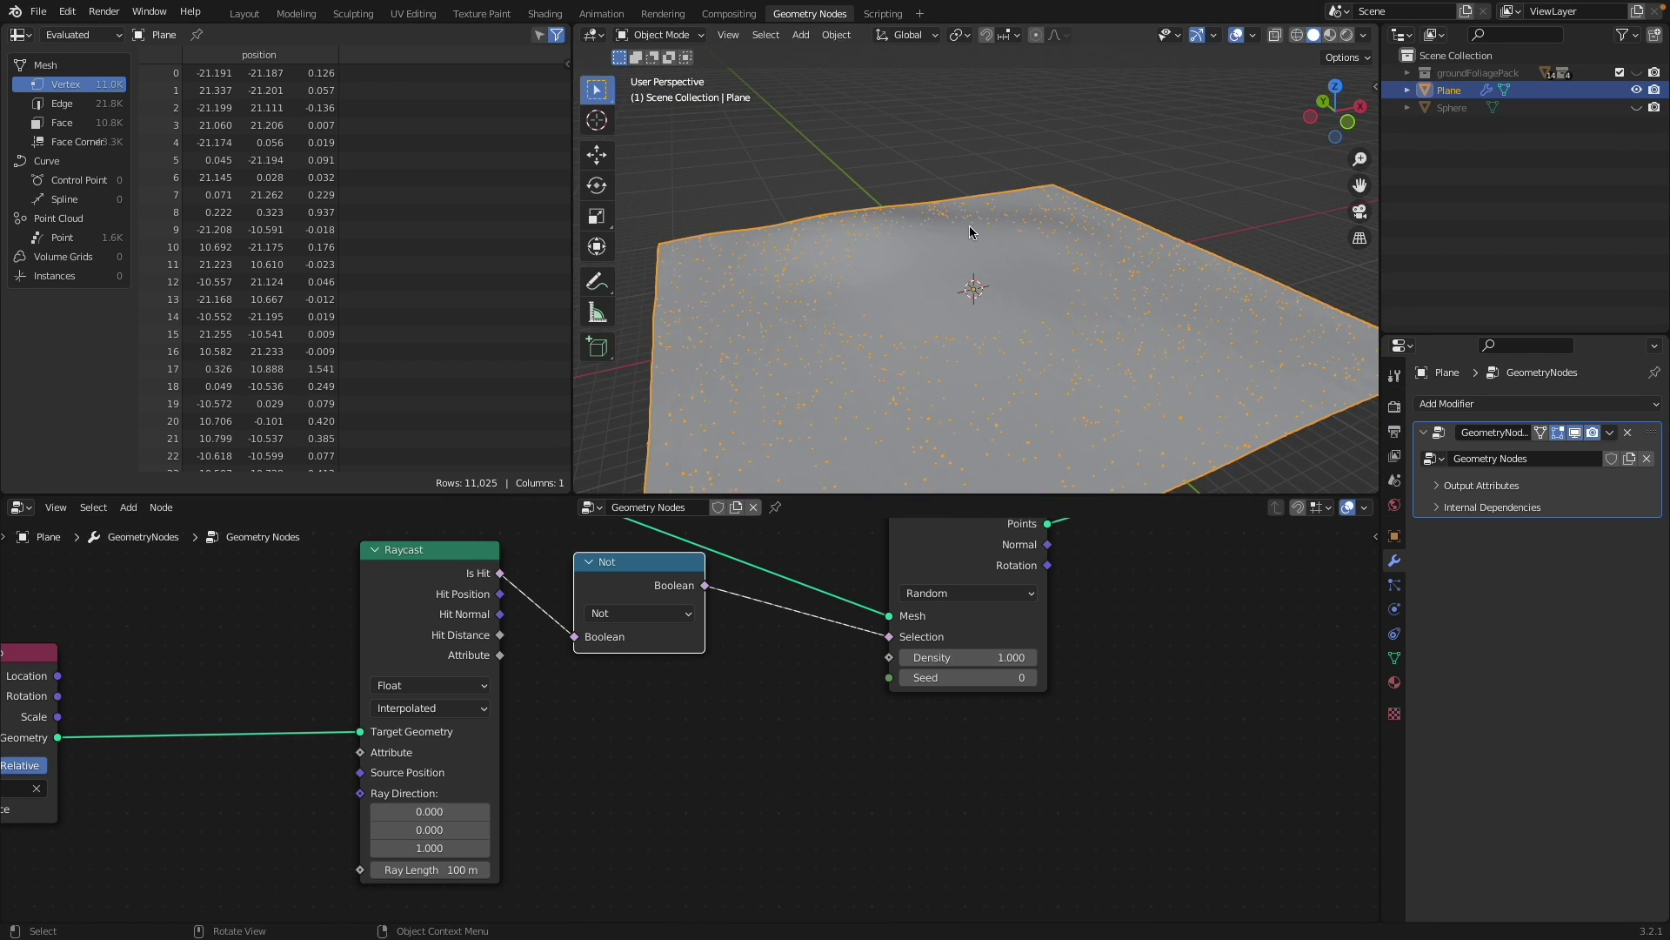
# - Unhide the sphere and move it about 13 m across the plane toward the positive X side
pyautogui.hotkey('alt', 'h')
pyautogui.click(914, 283)
pyautogui.press('g')
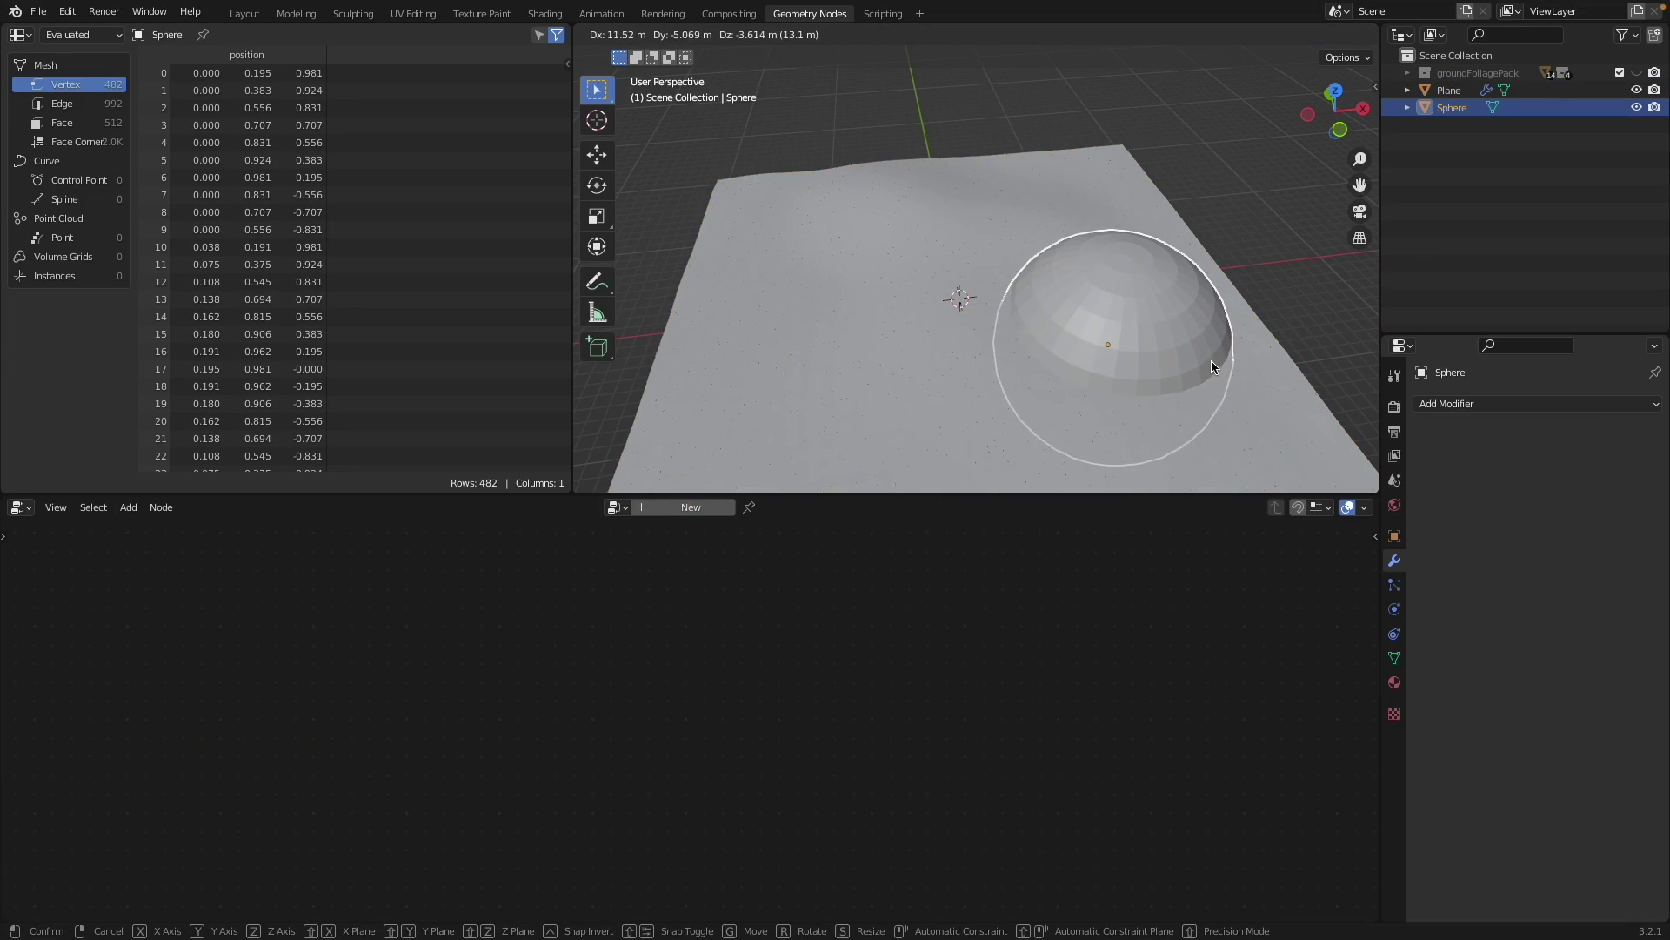
pyautogui.click(1230, 364)
# - Switch the viewport to wireframe shading and examine the points around the moved sphere
pyautogui.hotkey('shift', 'z')
pyautogui.moveTo(1243, 337); pyautogui.dragTo(1078, 195, button='middle')
pyautogui.scroll(2, 1197, 412)
pyautogui.click(1271, 221)
pyautogui.moveTo(1253, 227); pyautogui.dragTo(1258, 184, button='middle')
# - Move the sphere back to the middle of the plane and on toward the plane's negative X side
pyautogui.click(906, 278)
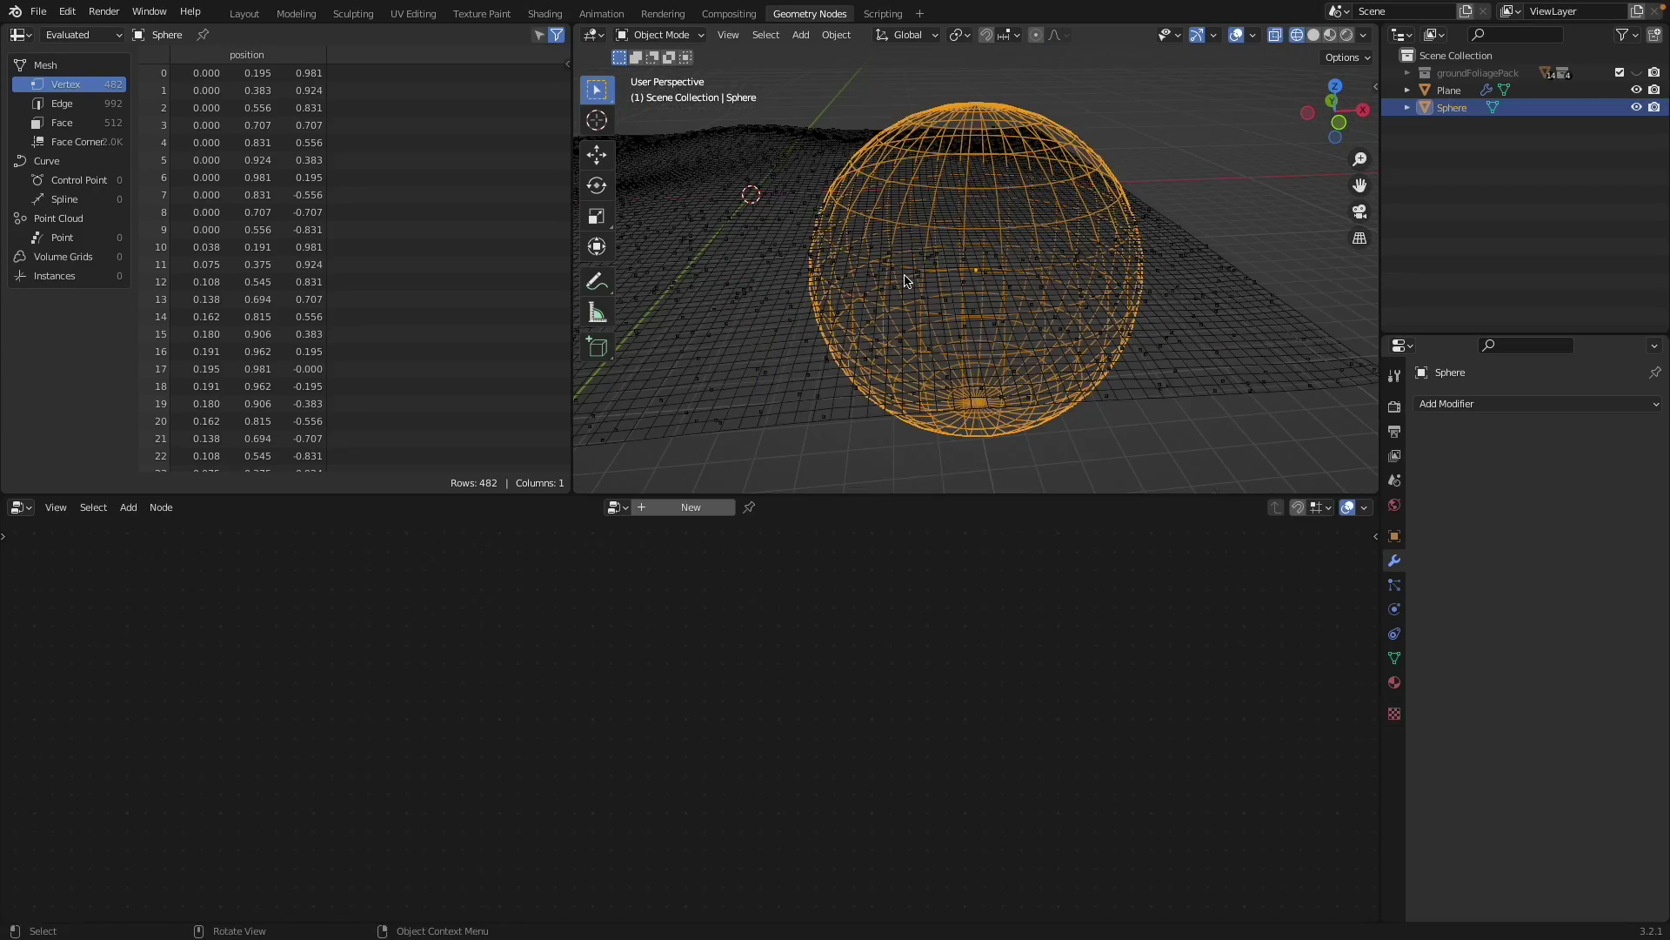
pyautogui.press('g')
pyautogui.click(793, 199)
pyautogui.keyDown('shift'); pyautogui.moveTo(800, 199); pyautogui.dragTo(1041, 252, button='middle'); pyautogui.keyUp('shift')
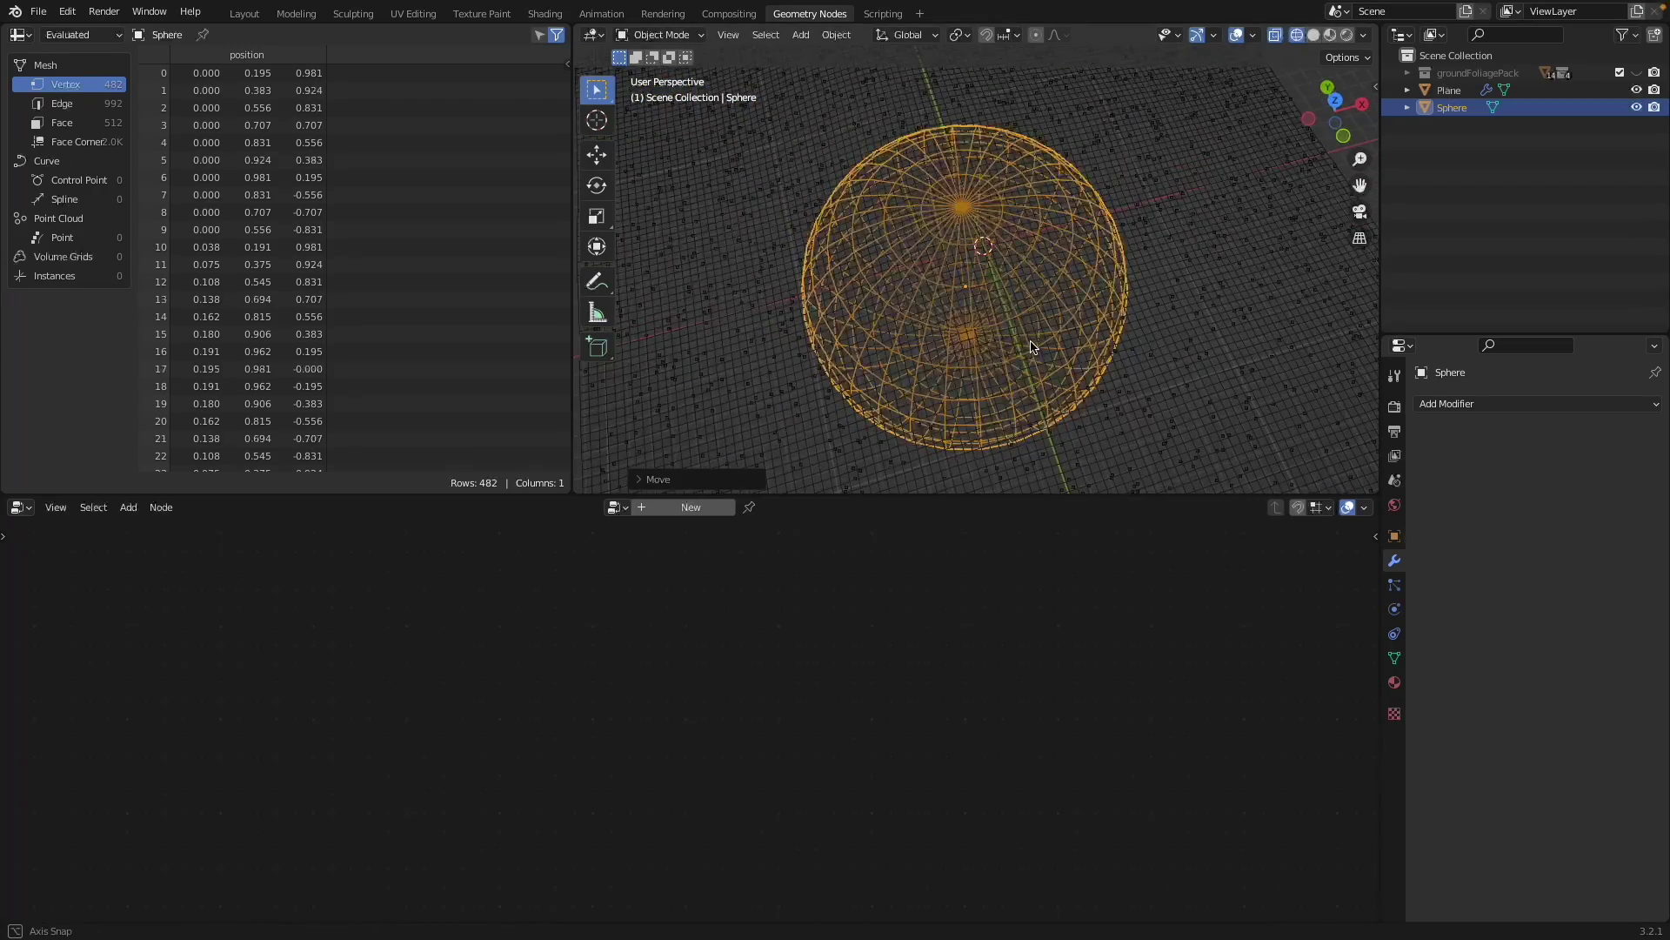
pyautogui.press('g')
pyautogui.click(783, 130)
pyautogui.moveTo(783, 130); pyautogui.dragTo(905, 290, button='middle')
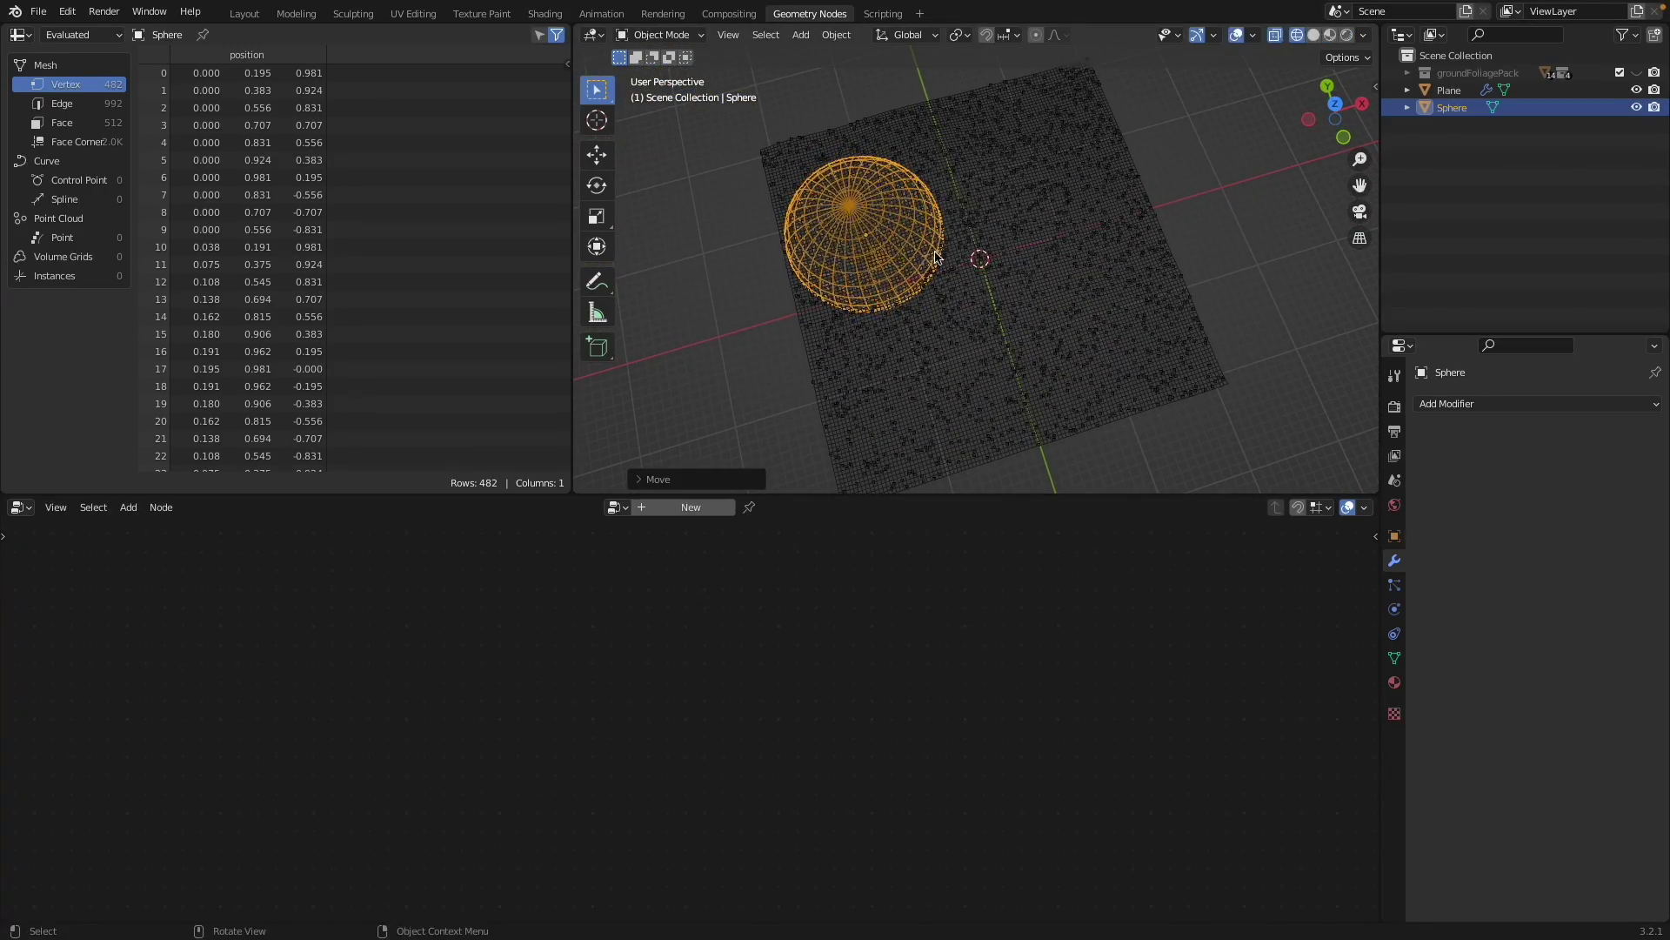
# - Move the sphere across the plane once more and examine the points beneath it up close
pyautogui.press('g')
pyautogui.click(1122, 335)
pyautogui.moveTo(1123, 336); pyautogui.dragTo(1075, 223, button='middle')
pyautogui.scroll(4, 1074, 223)
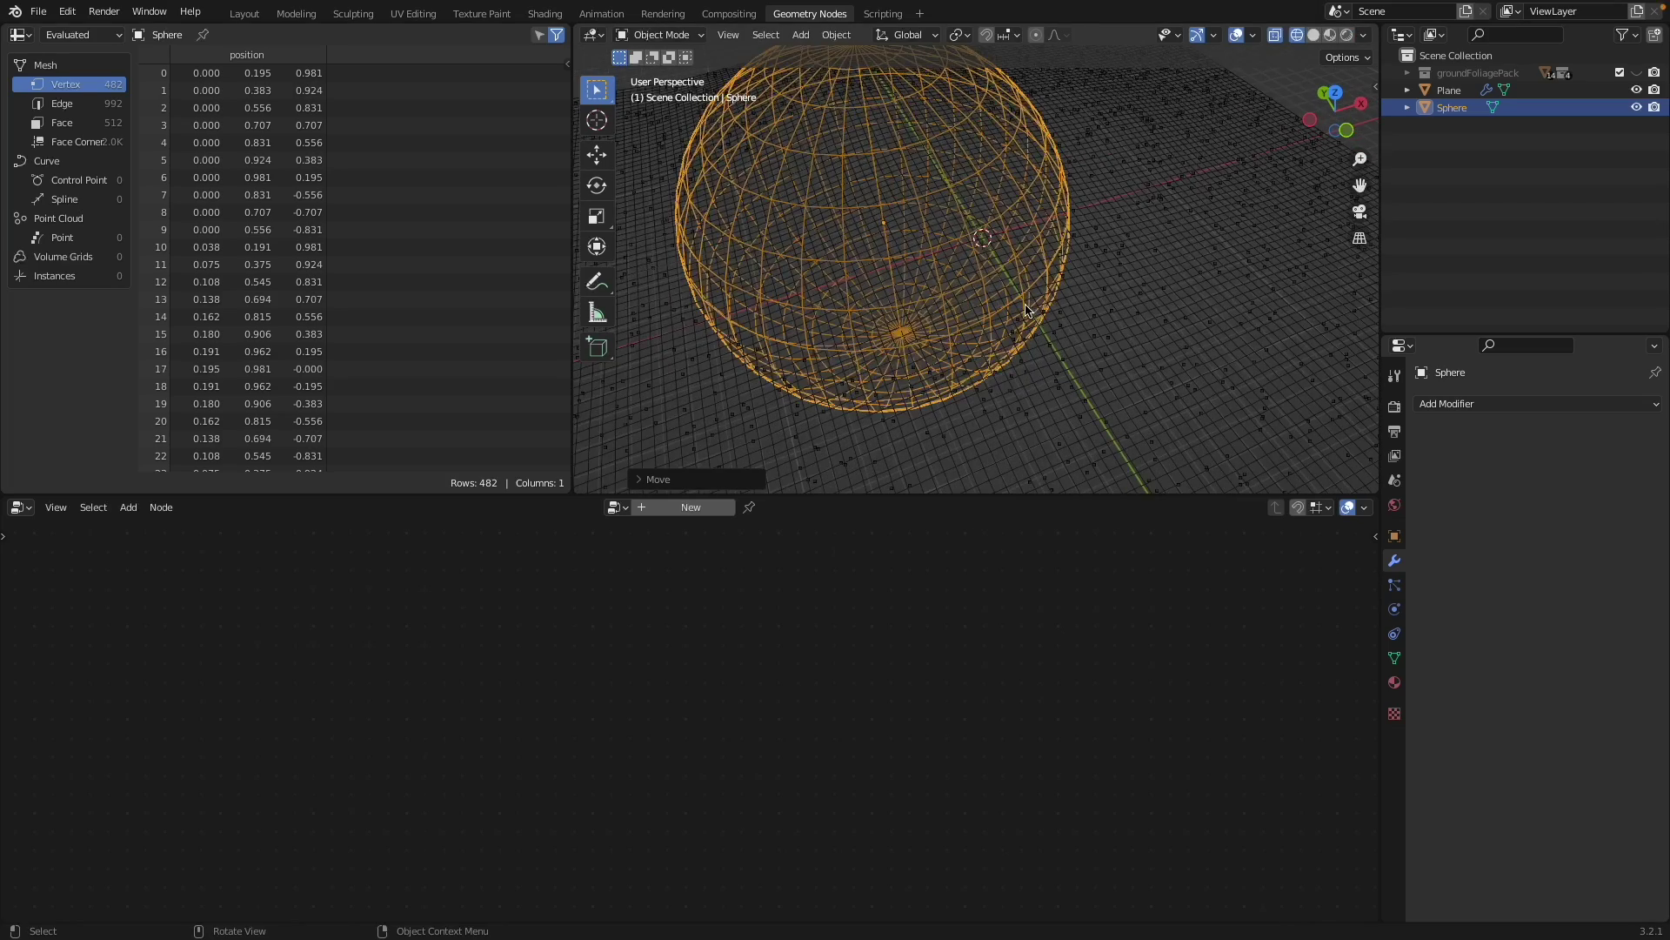
pyautogui.moveTo(1035, 302); pyautogui.dragTo(1007, 250, button='middle')
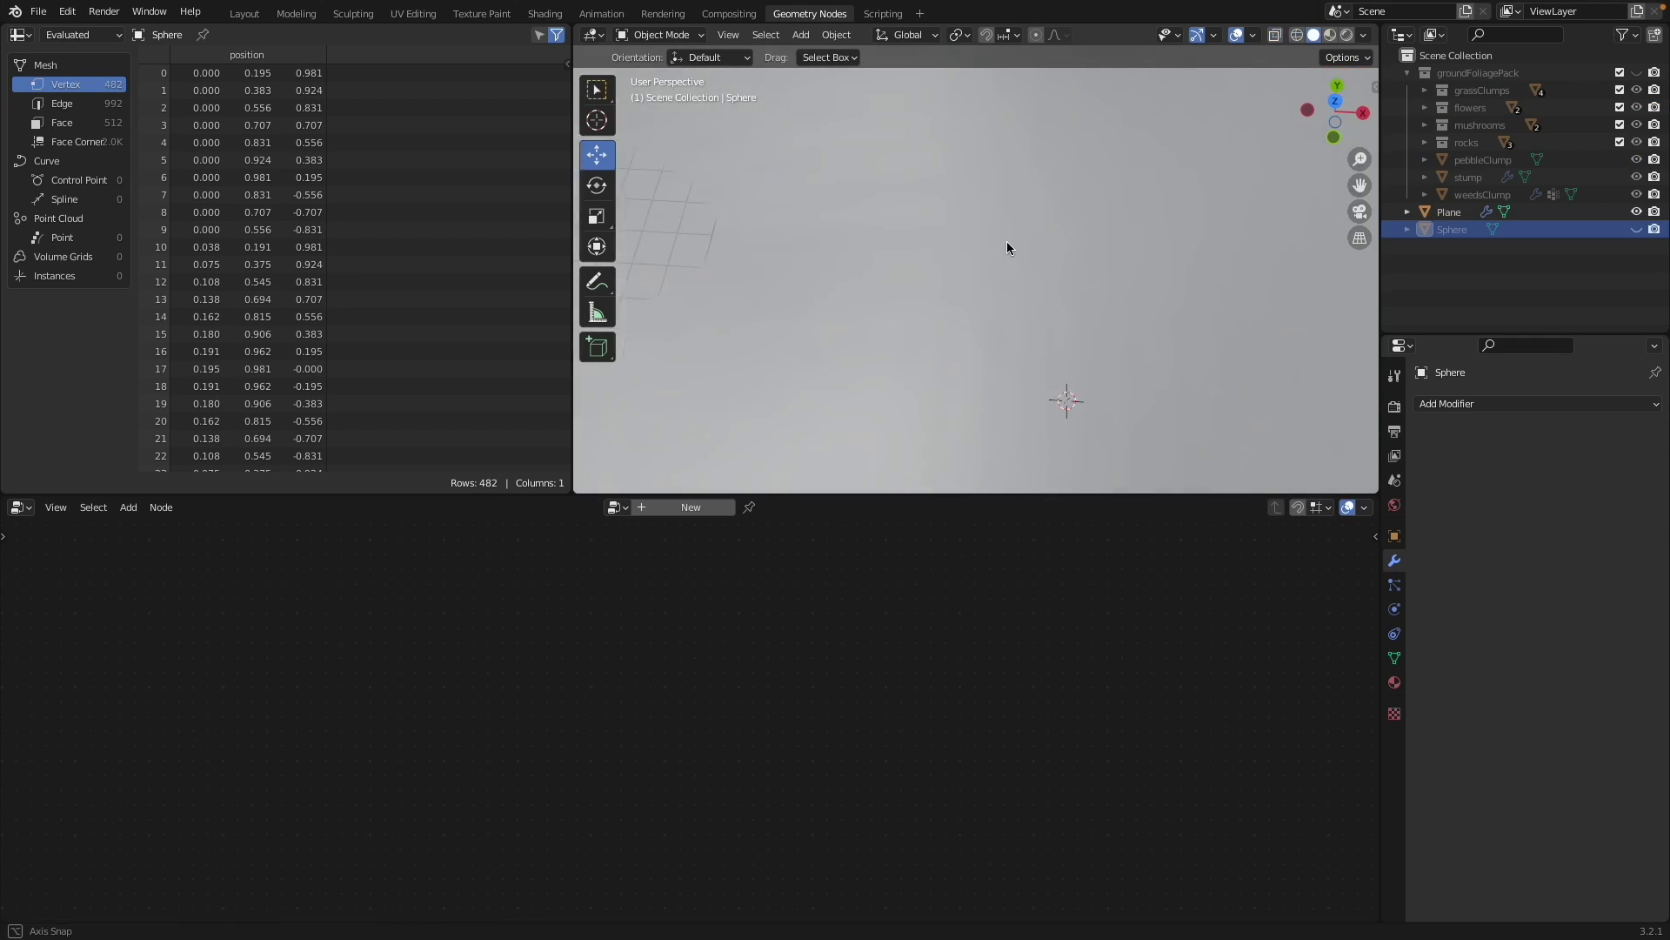
# - Select the plane to bring up its geometry node tree
pyautogui.click(1010, 281)
pyautogui.moveTo(1006, 242)
pyautogui.mouseDown(button='middle')
pyautogui.moveTo(1011, 280)
pyautogui.moveTo(1032, 223)
pyautogui.mouseUp(button='middle')
pyautogui.scroll(-4, 1011, 281)
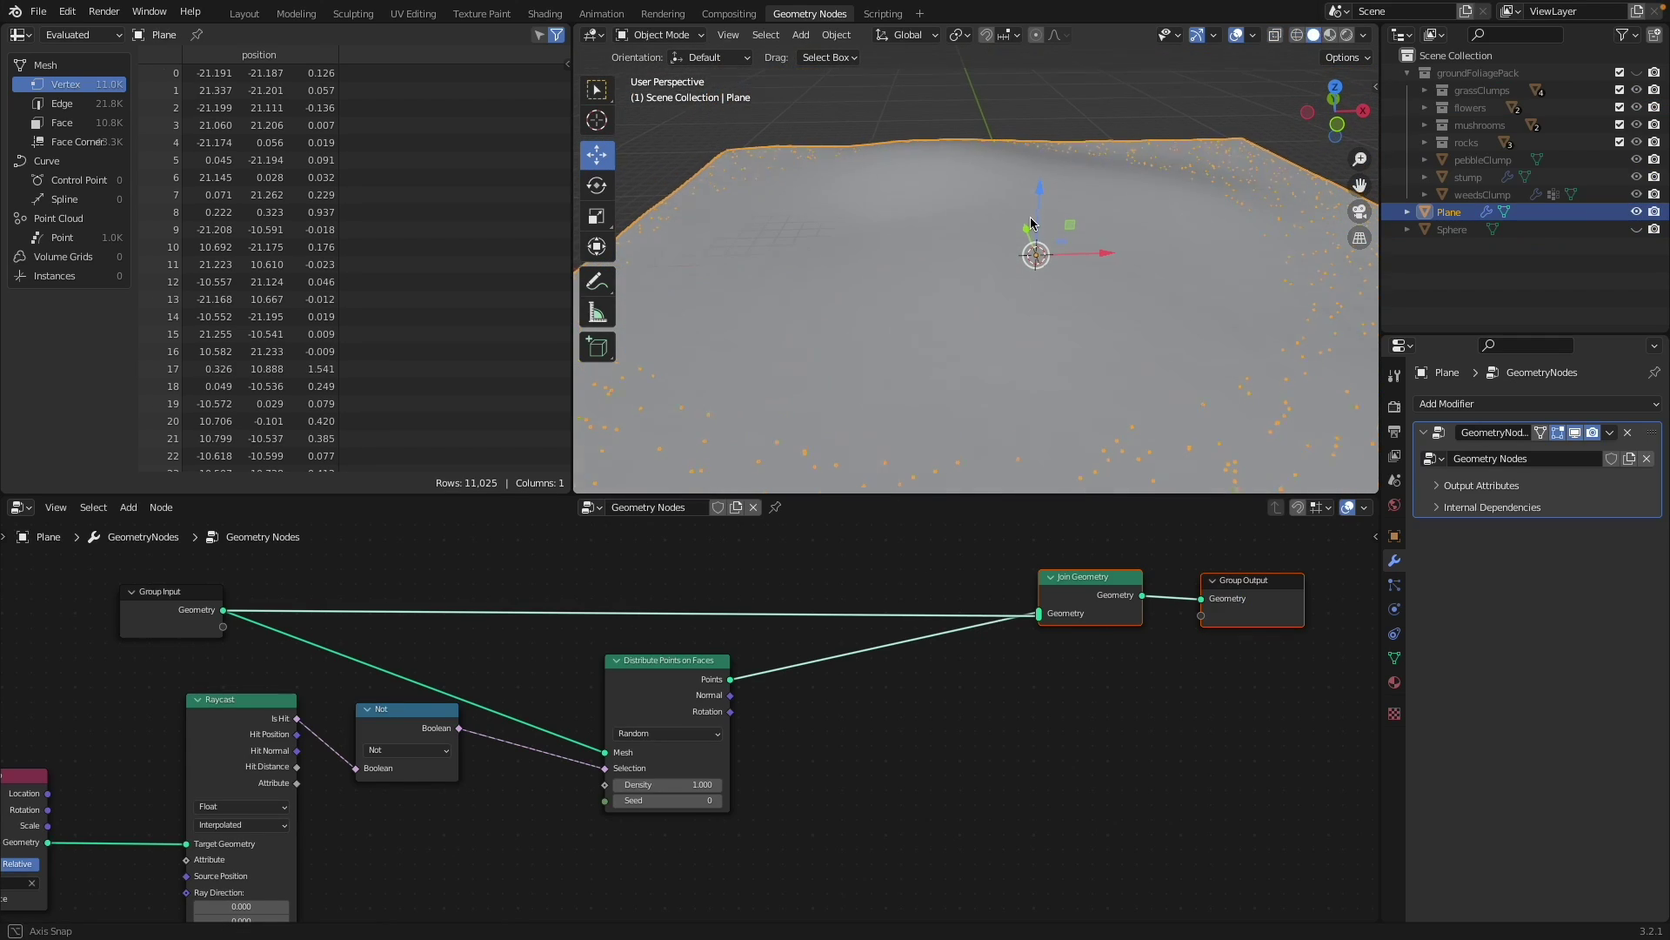
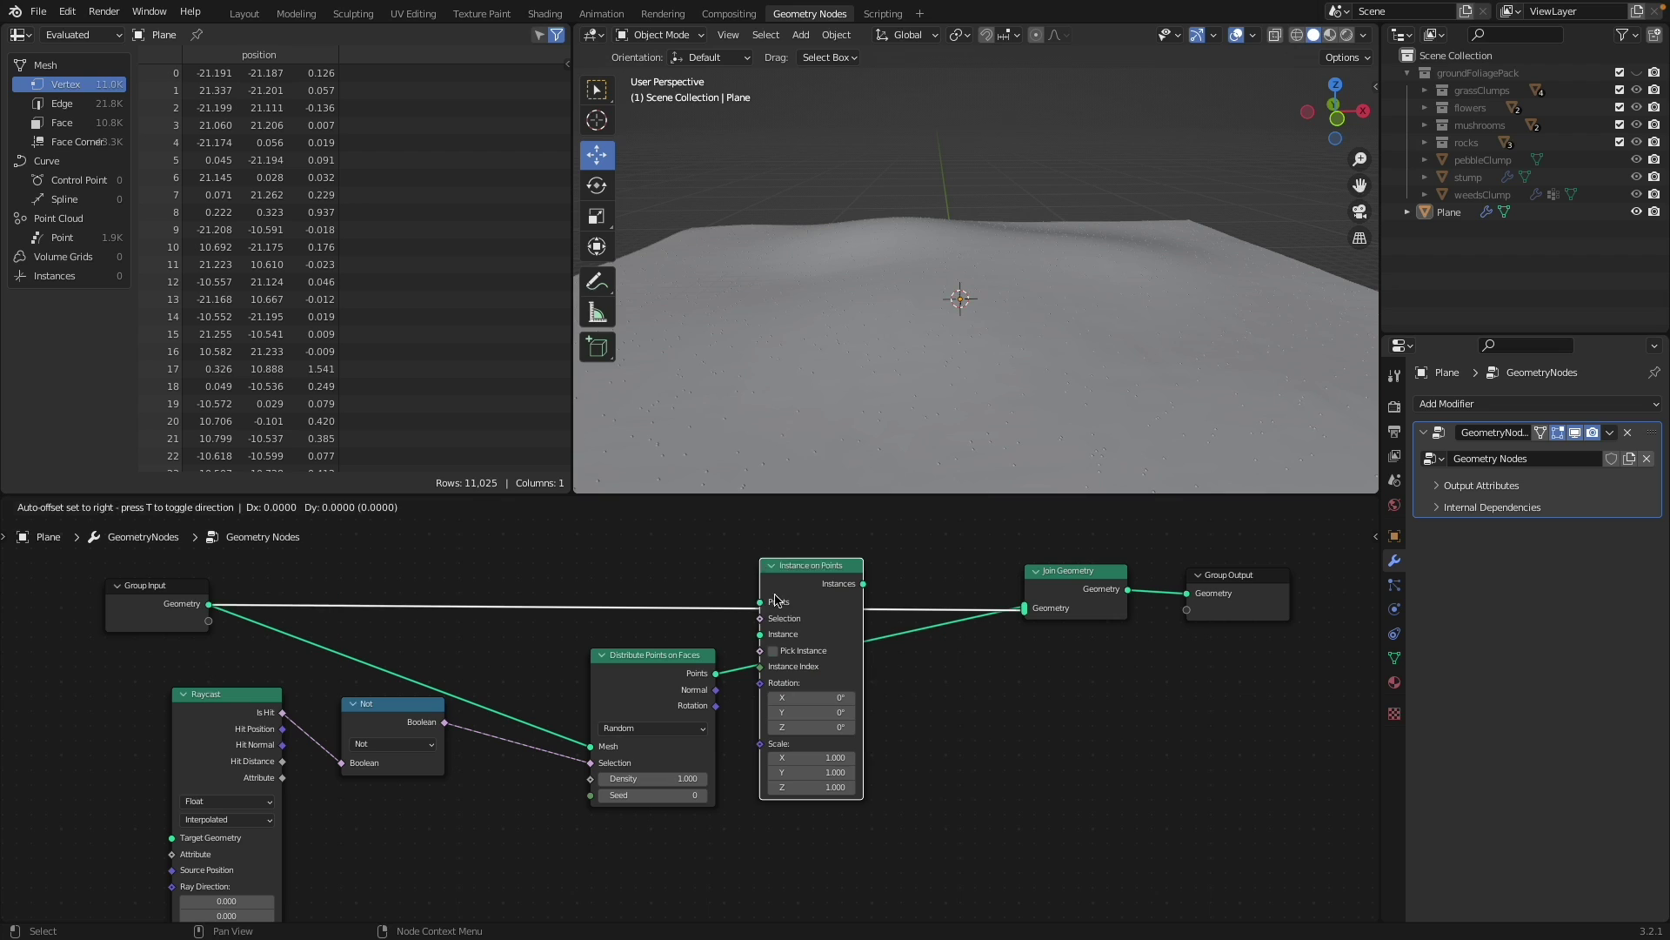
# - Insert the Instance on Points node between Distribute Points on Faces and Join Geometry
pyautogui.moveTo(777, 599); pyautogui.dragTo(809, 662)
pyautogui.scroll(2, 955, 305)
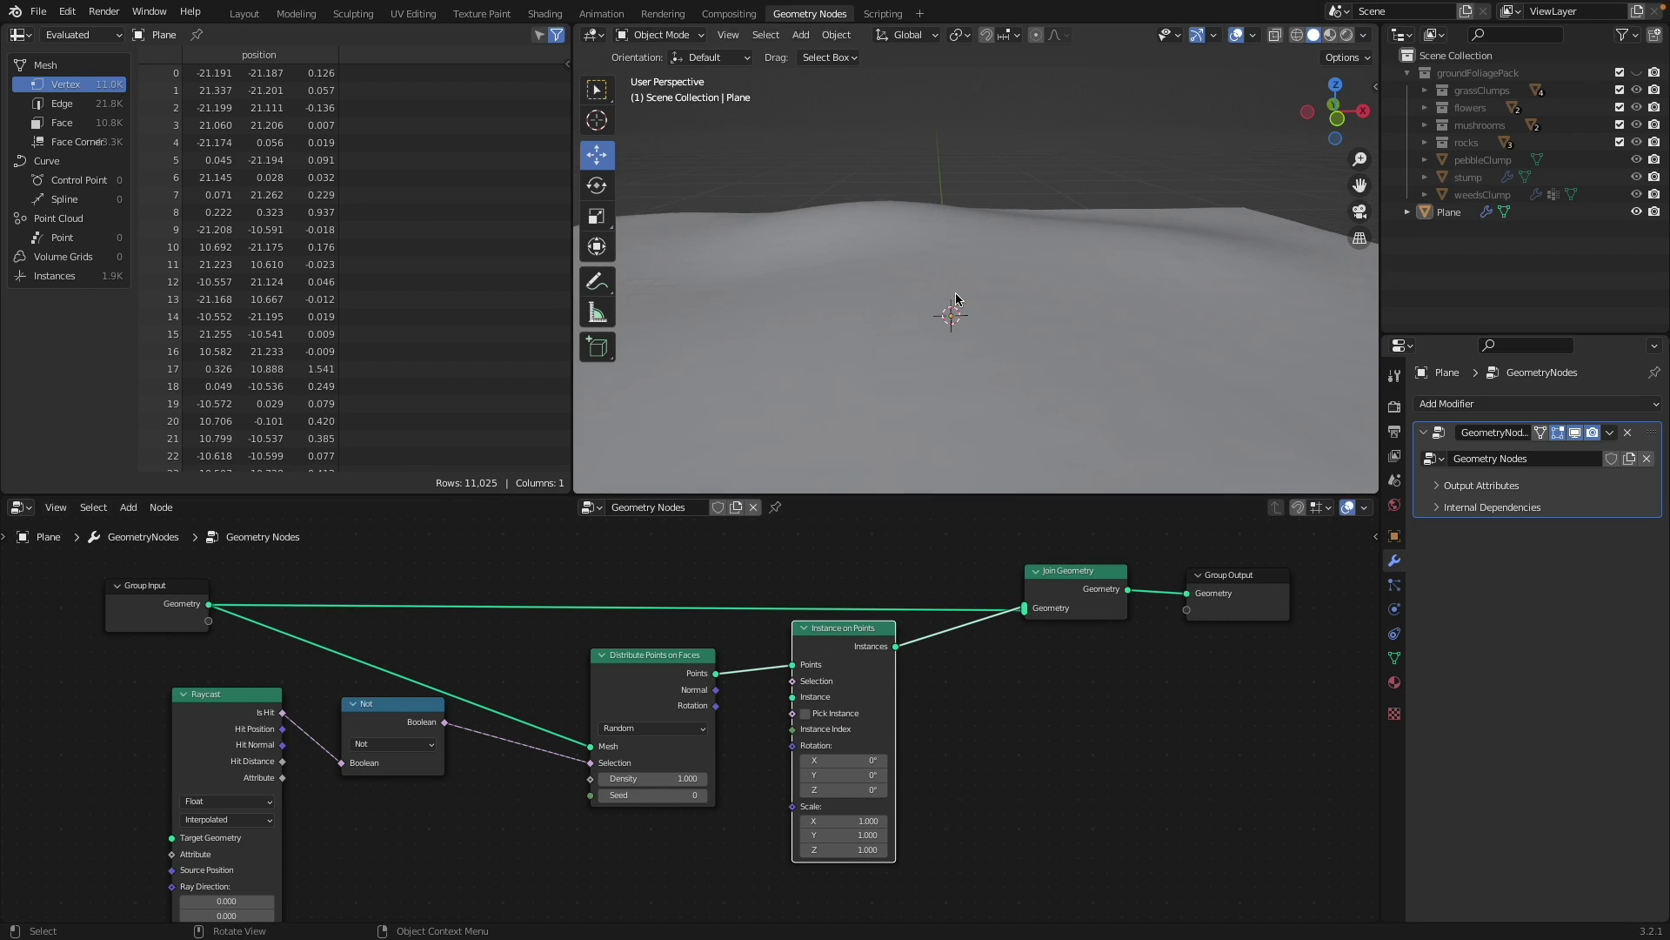
pyautogui.scroll(-3, 956, 303)
pyautogui.scroll(2, 876, 714)
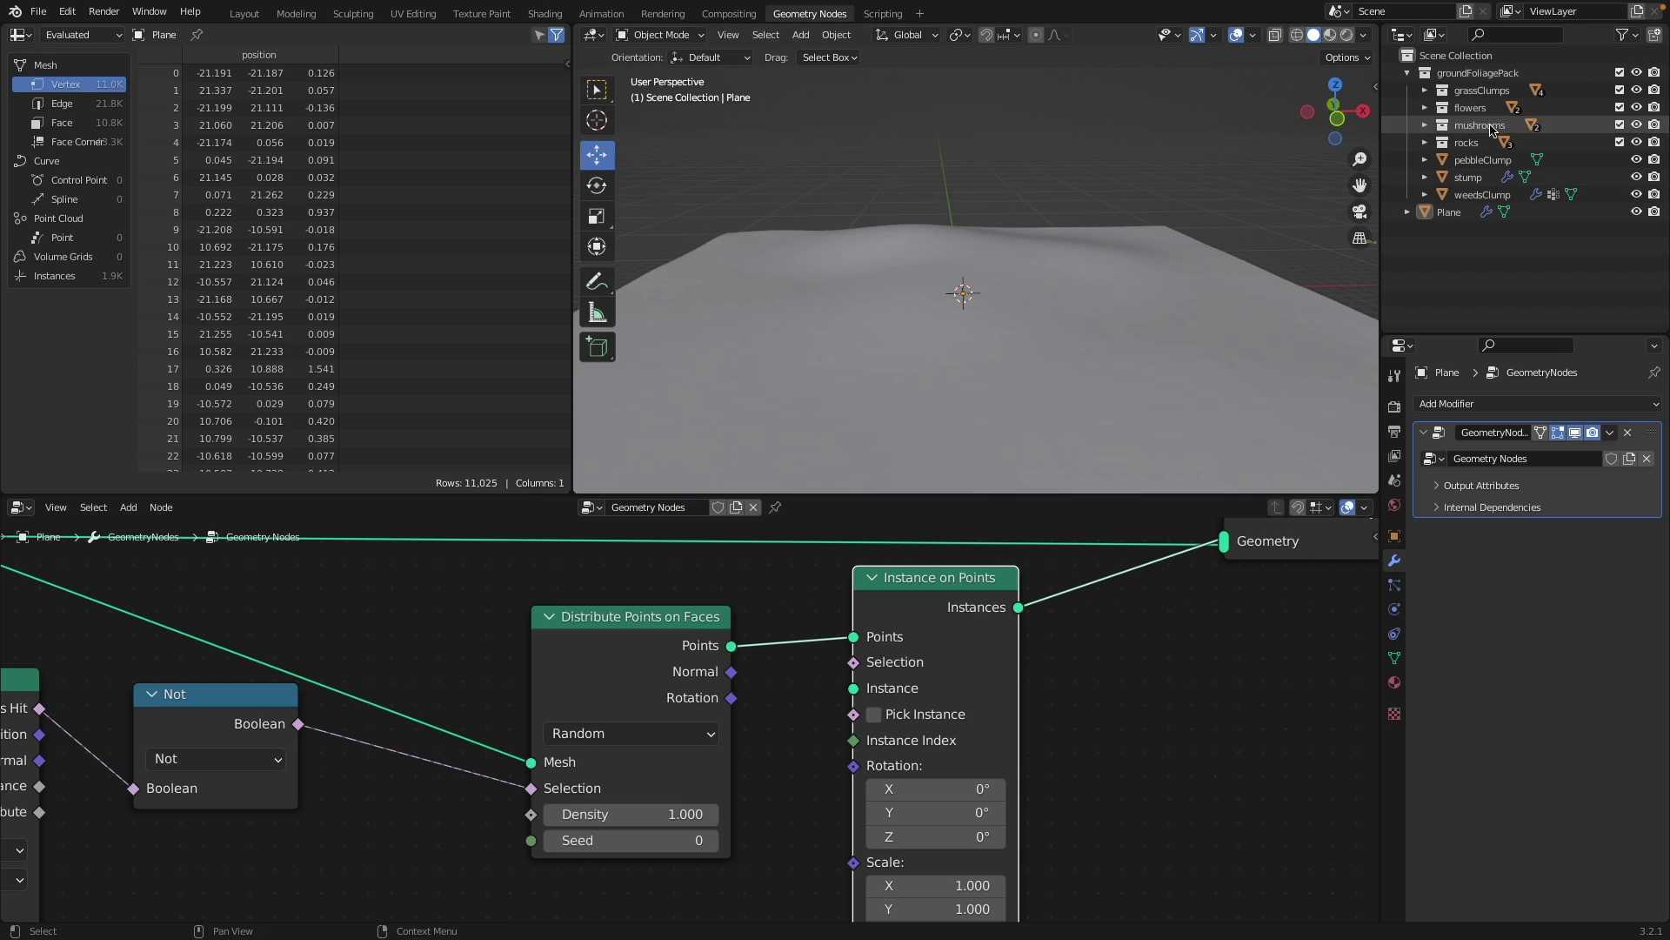
# - Bring the grassClumps collection into the node tree and connect its Geometry output to the Instance input of Instance on Points
pyautogui.moveTo(1031, 243); pyautogui.dragTo(974, 240, button='middle')
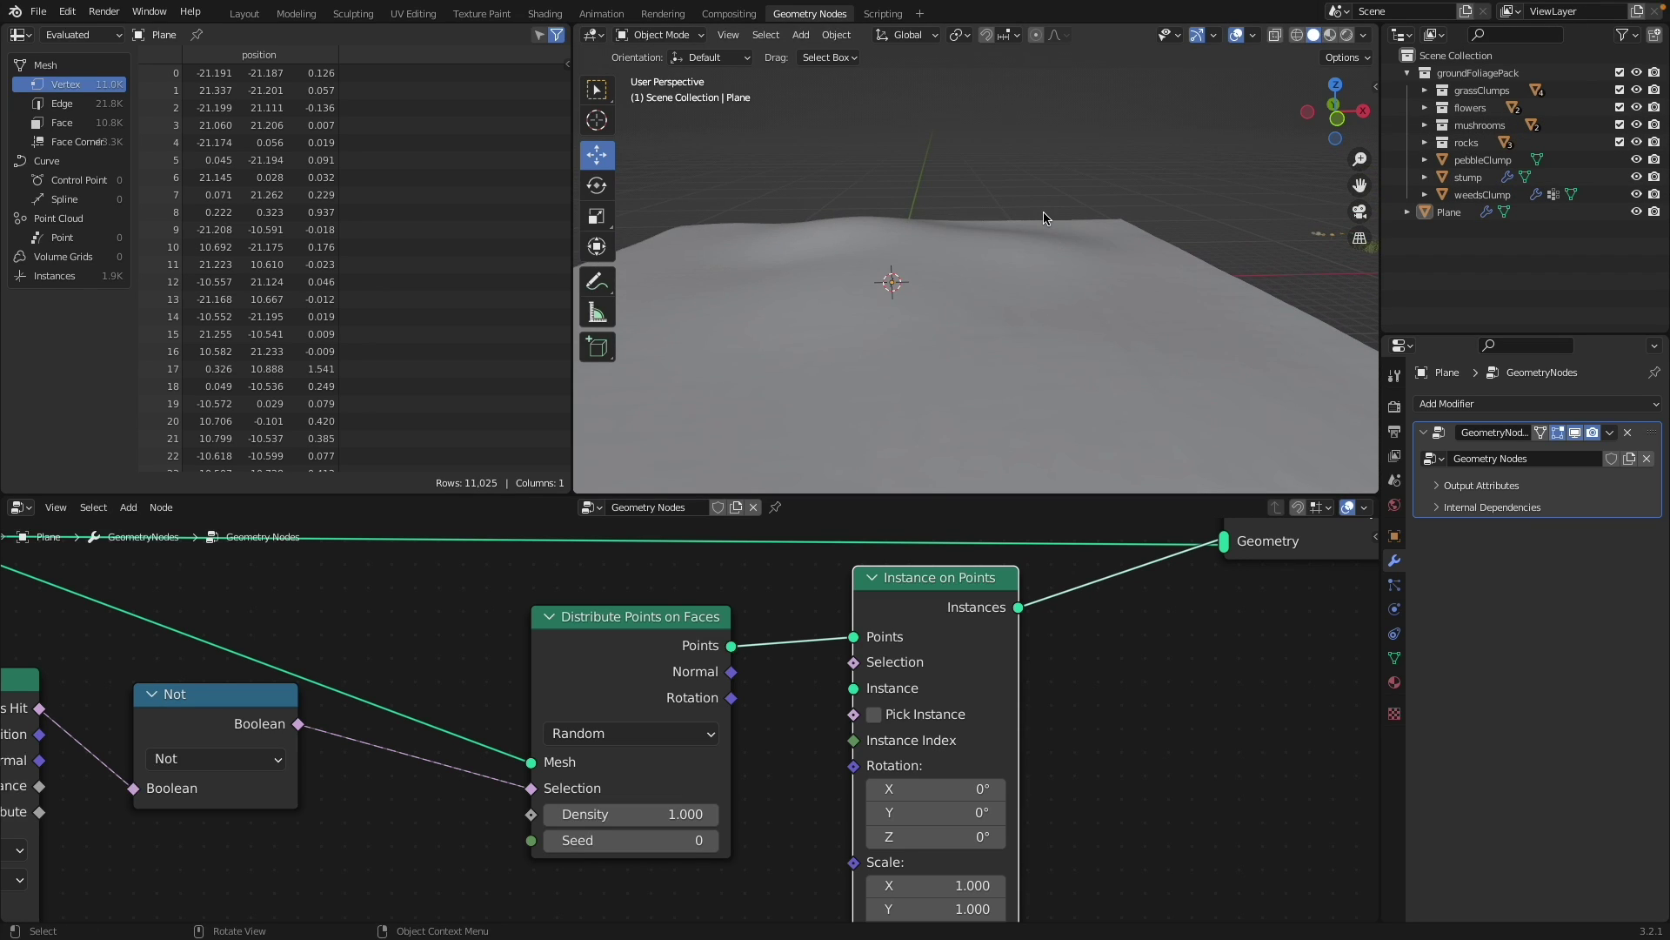
pyautogui.scroll(-4, 883, 644)
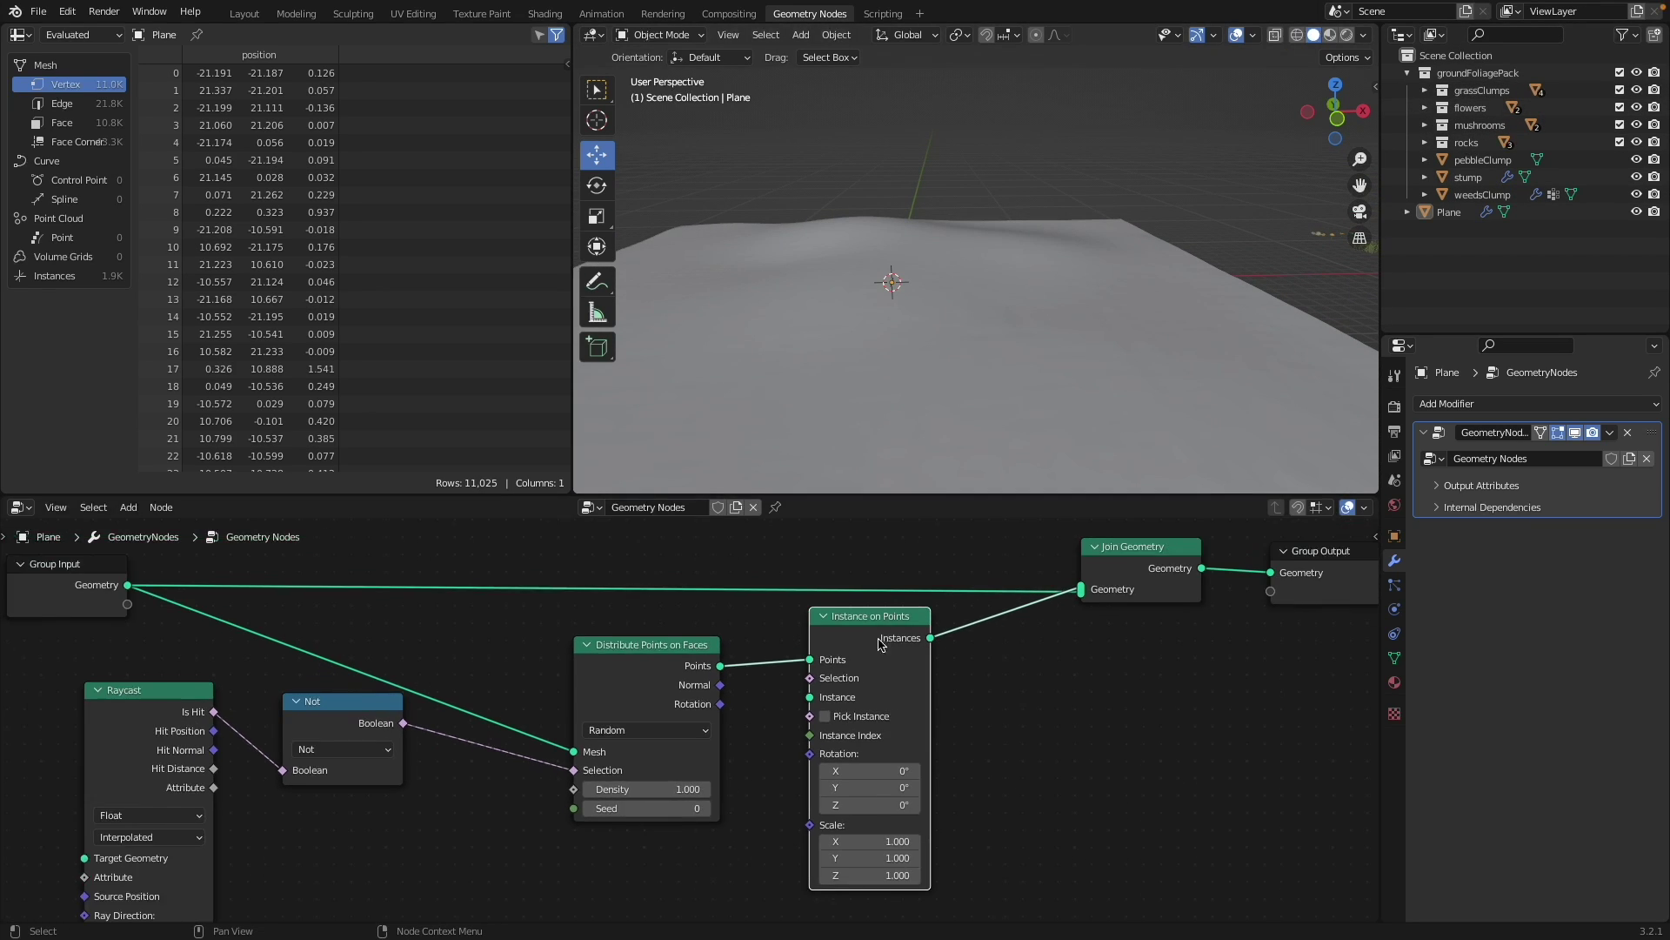
pyautogui.moveTo(883, 644); pyautogui.dragTo(736, 594, button='middle')
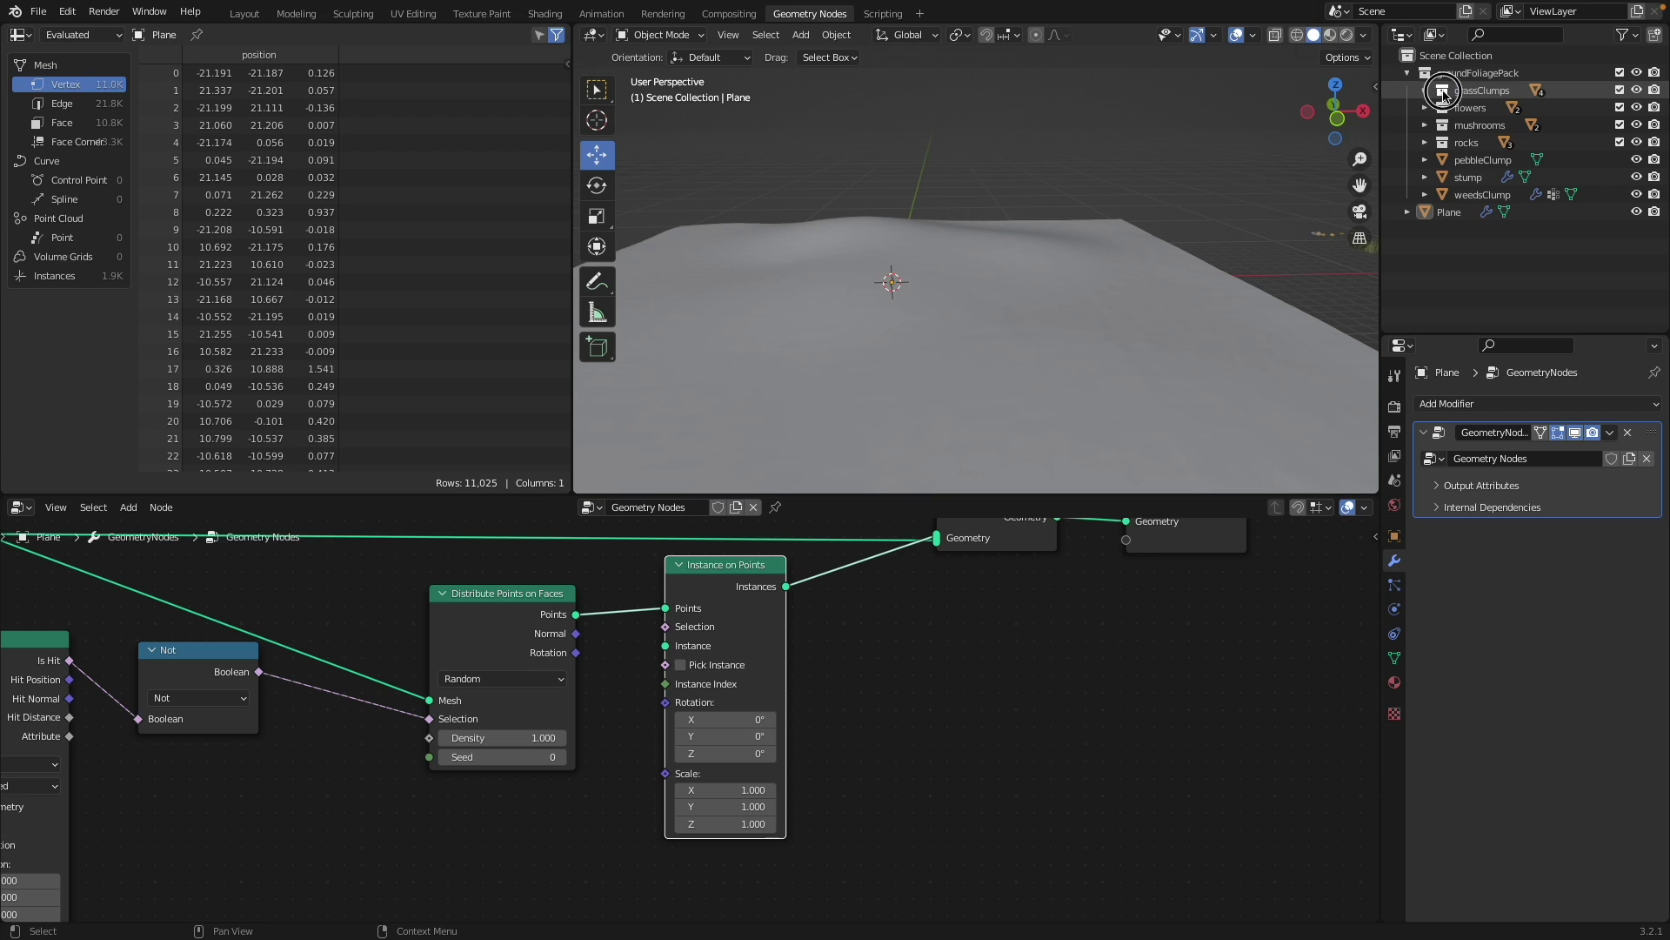
pyautogui.moveTo(1444, 93); pyautogui.dragTo(481, 821)
pyautogui.scroll(-4, 596, 694)
pyautogui.moveTo(602, 787); pyautogui.dragTo(570, 804, button='middle')
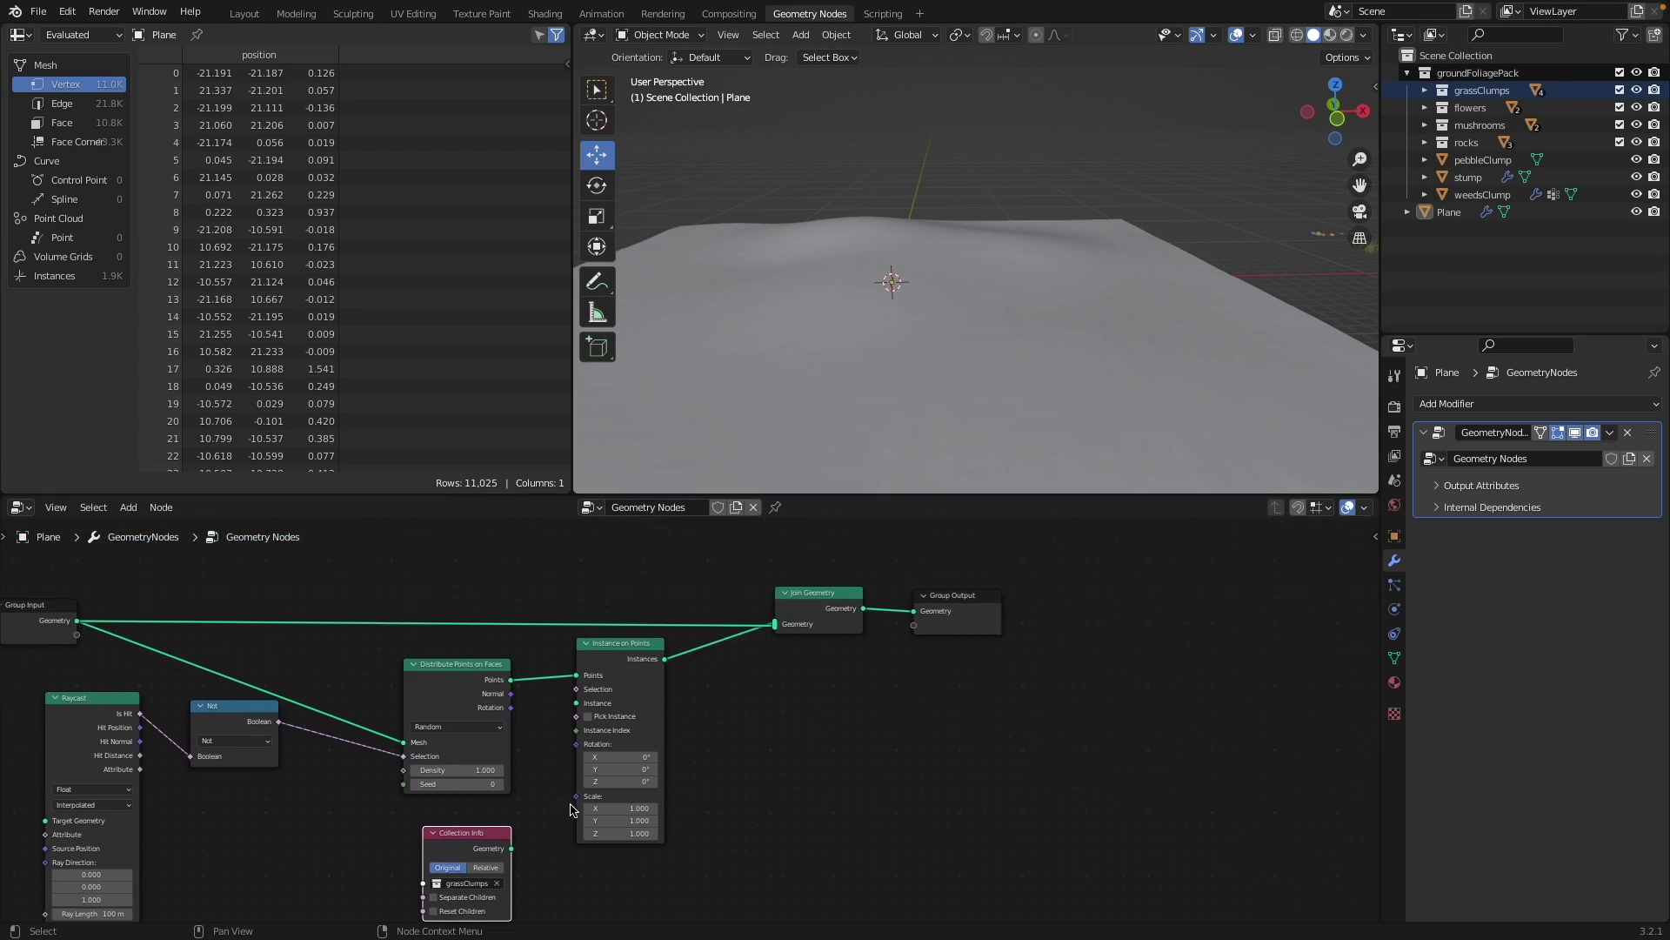
pyautogui.moveTo(508, 836); pyautogui.dragTo(574, 692)
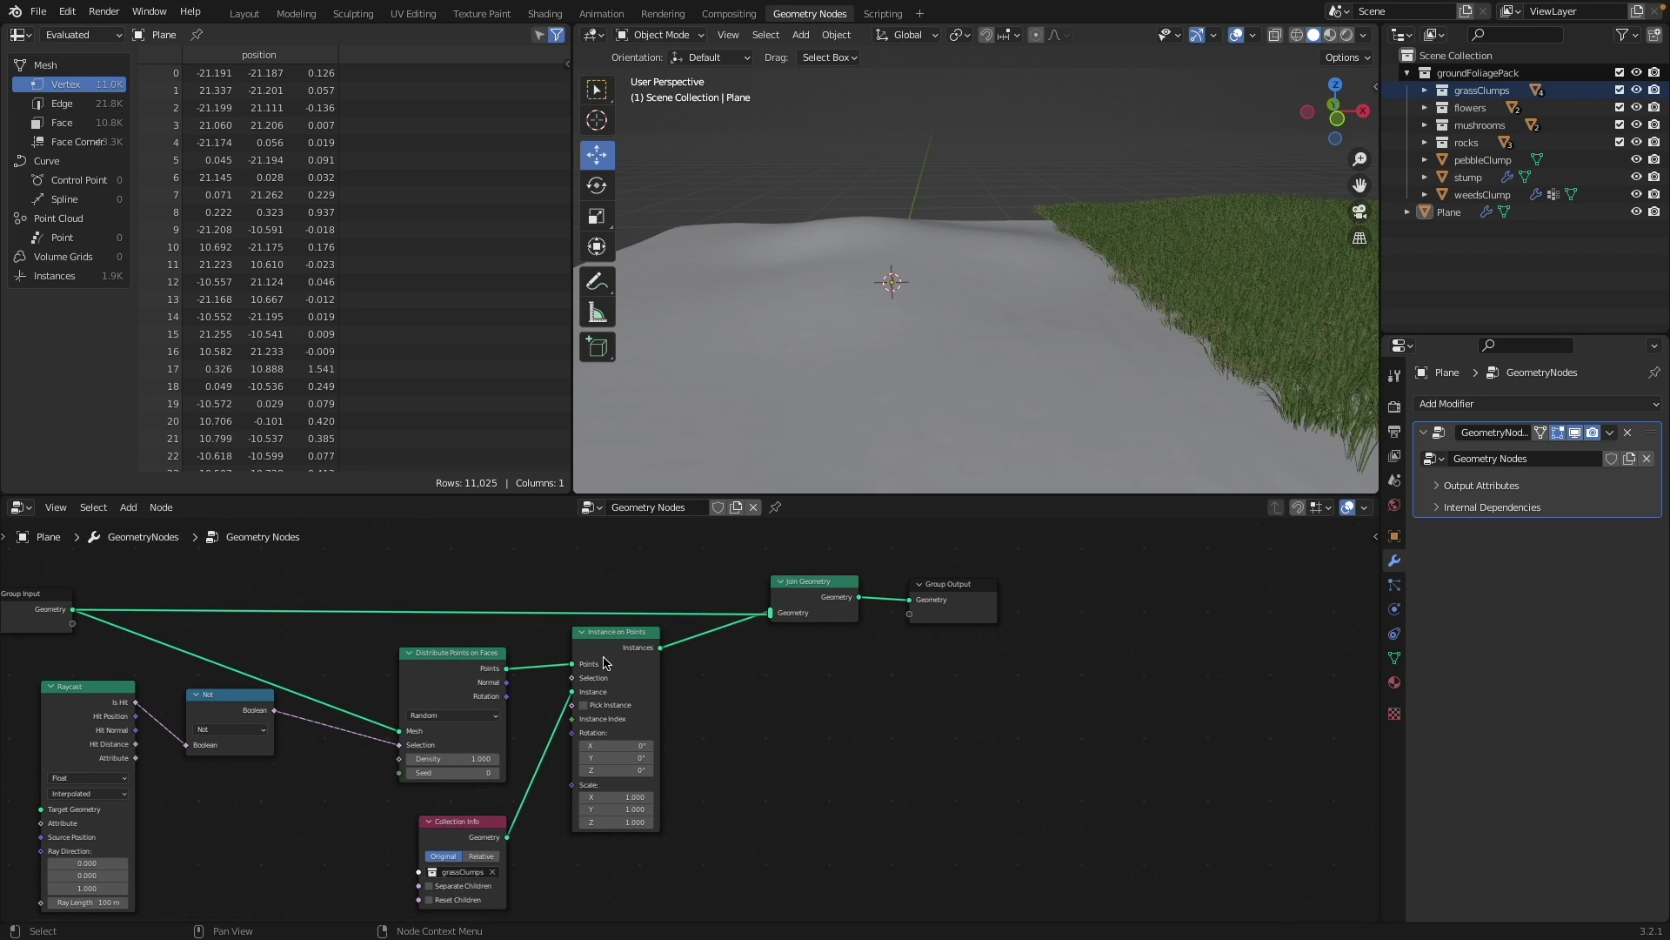
# - Set the grassClumps Collection Info node to Relative with Separate Children and Reset Children enabled
pyautogui.moveTo(1079, 287); pyautogui.dragTo(1088, 320, button='middle')
pyautogui.scroll(-4, 1131, 308)
pyautogui.keyDown('shift'); pyautogui.moveTo(1211, 286); pyautogui.dragTo(1127, 311, button='middle'); pyautogui.keyUp('shift')
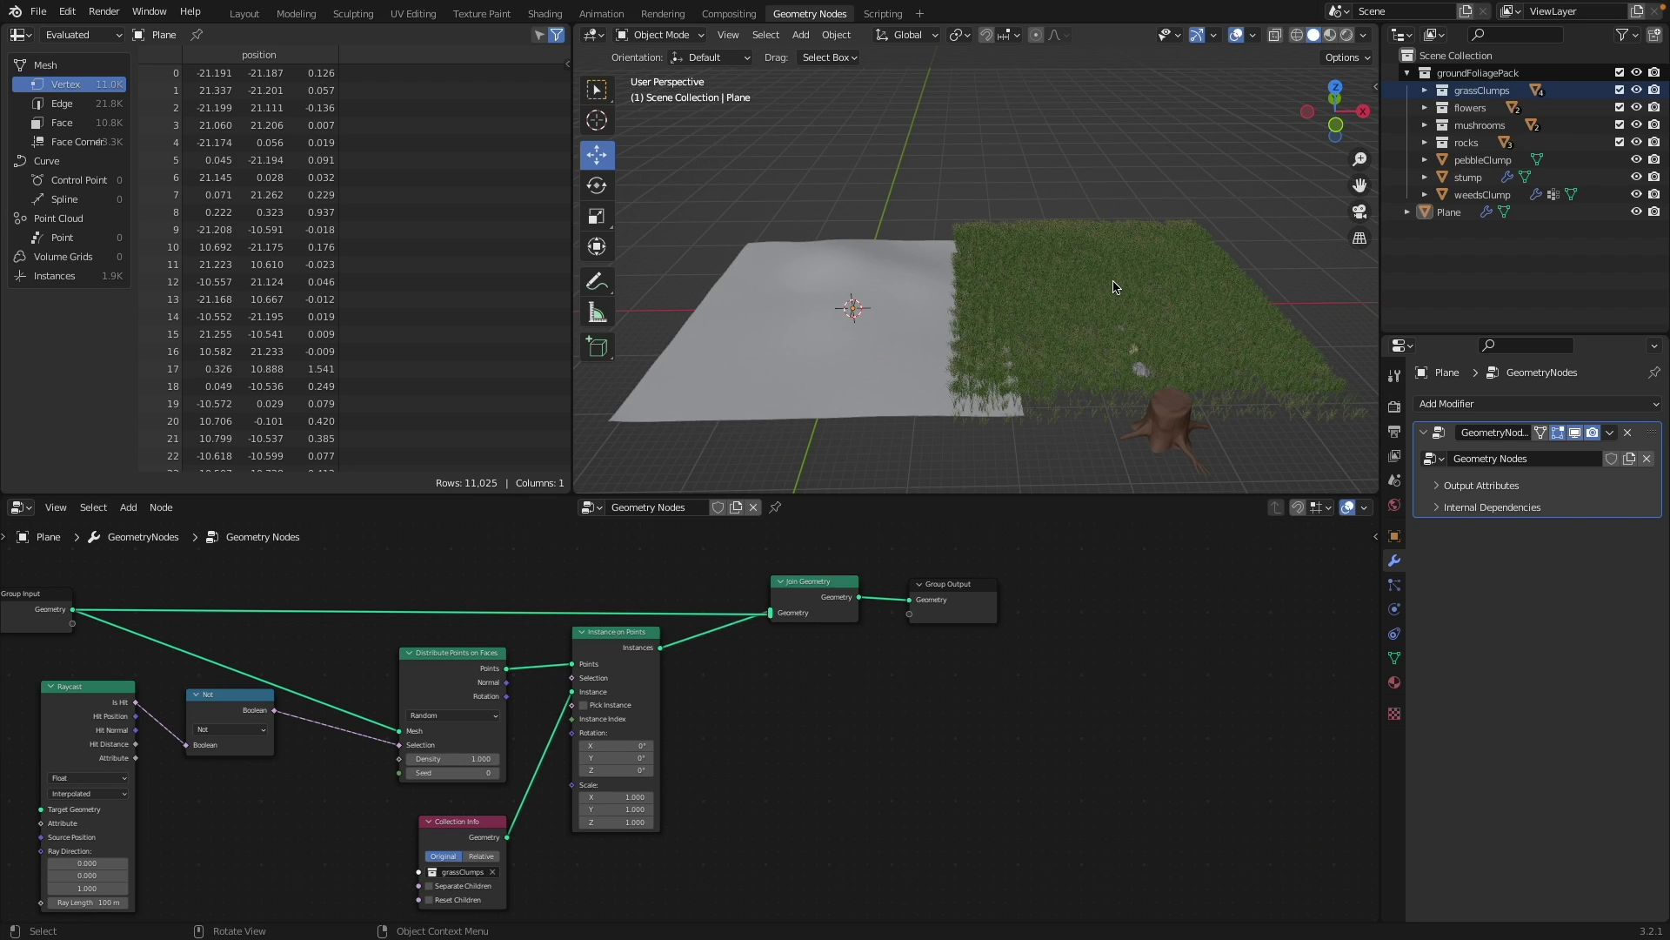
pyautogui.scroll(2, 682, 861)
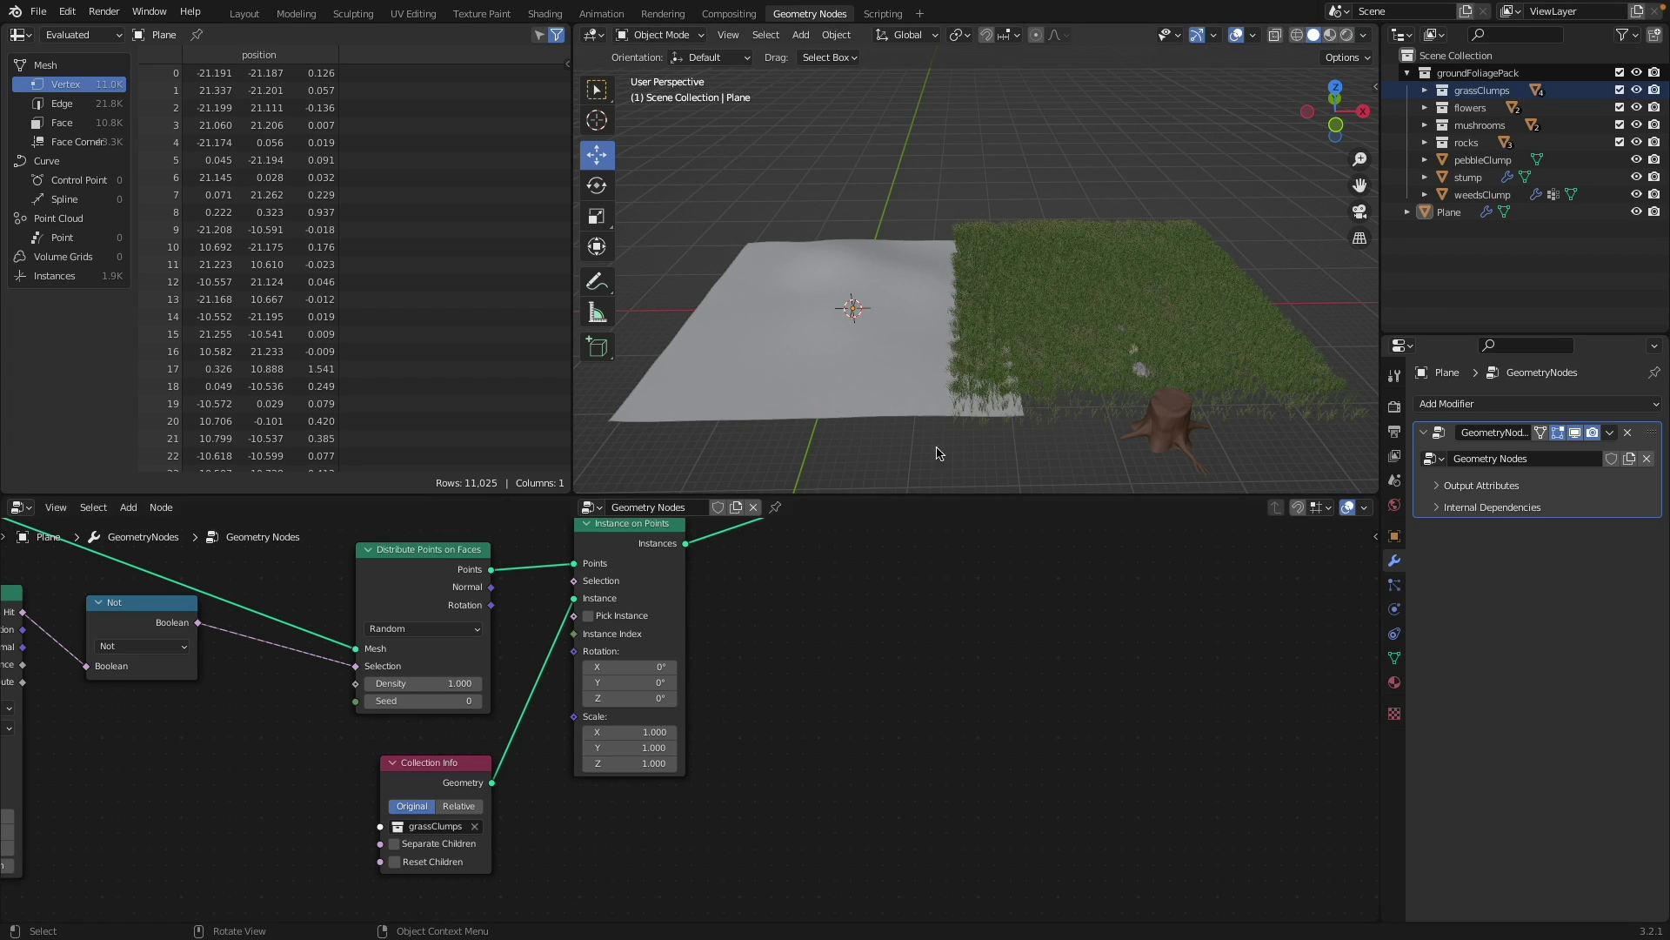
pyautogui.click(459, 806)
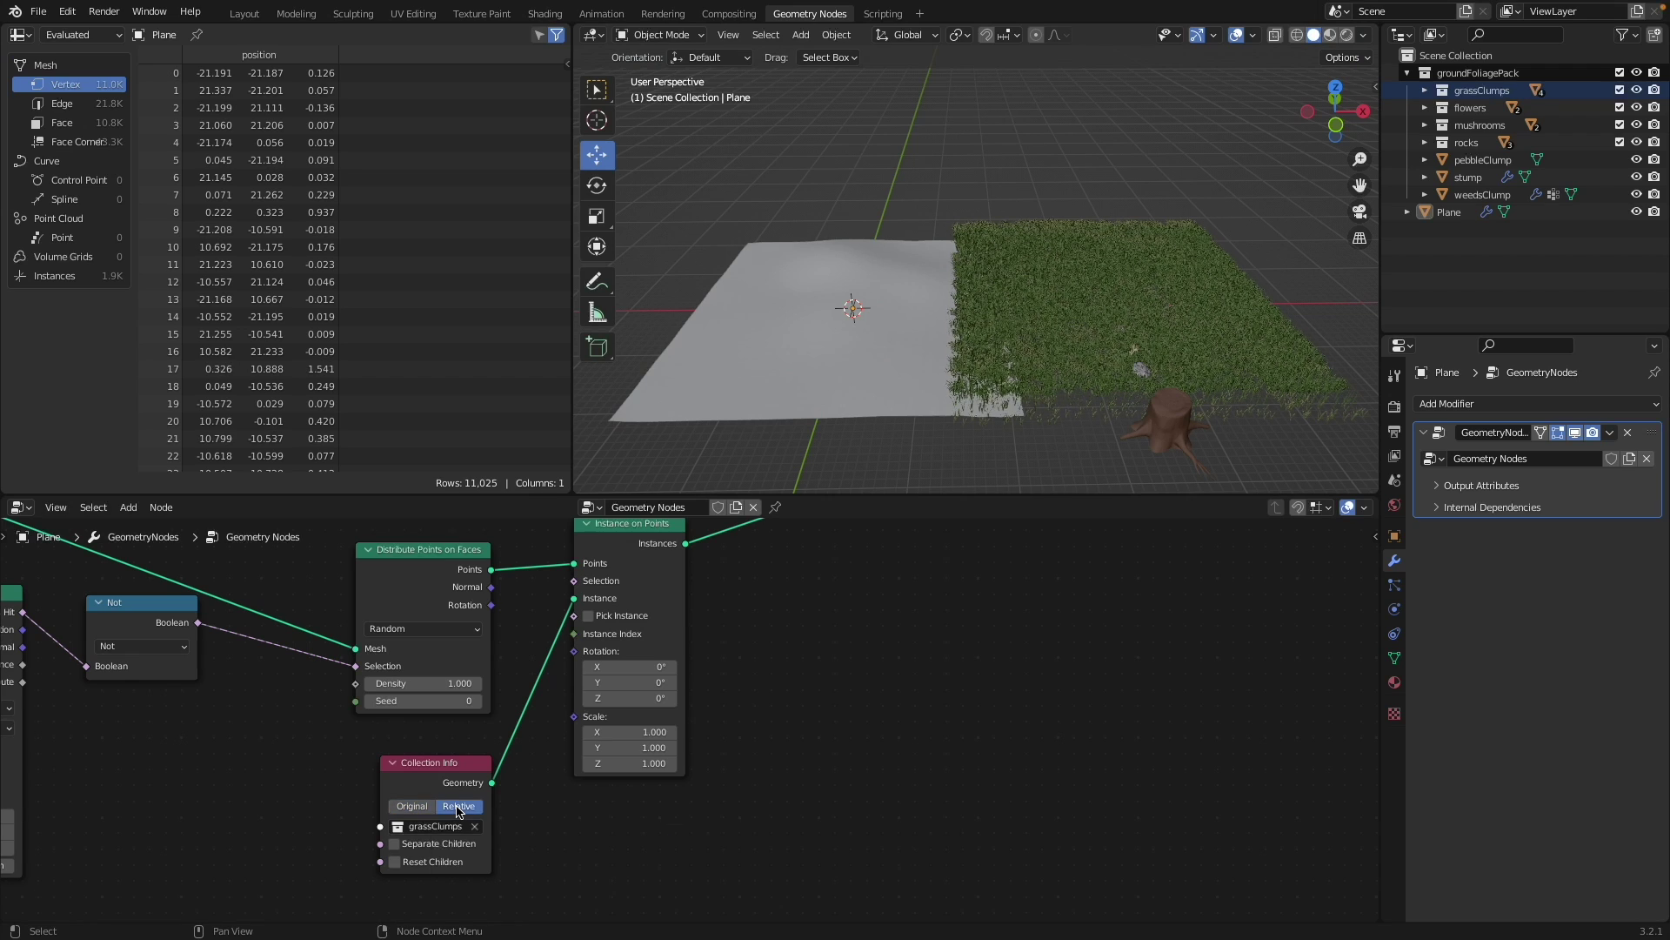
pyautogui.click(395, 843)
pyautogui.click(395, 862)
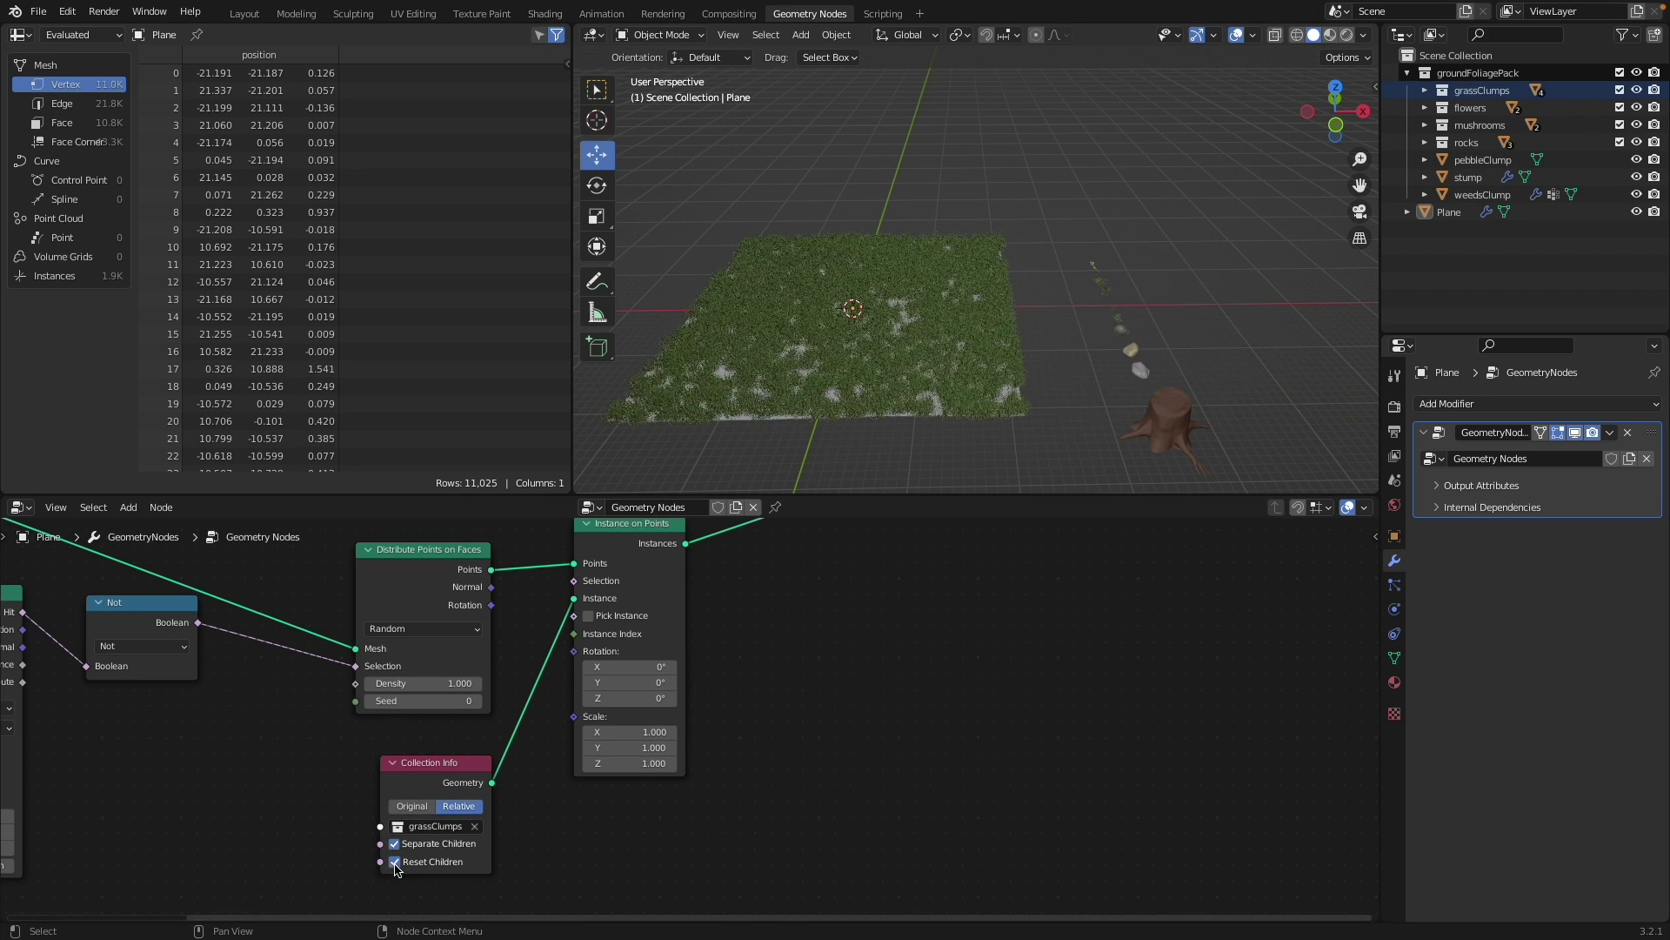
# - Enable Pick Instance on the Instance on Points node
pyautogui.scroll(4, 1121, 334)
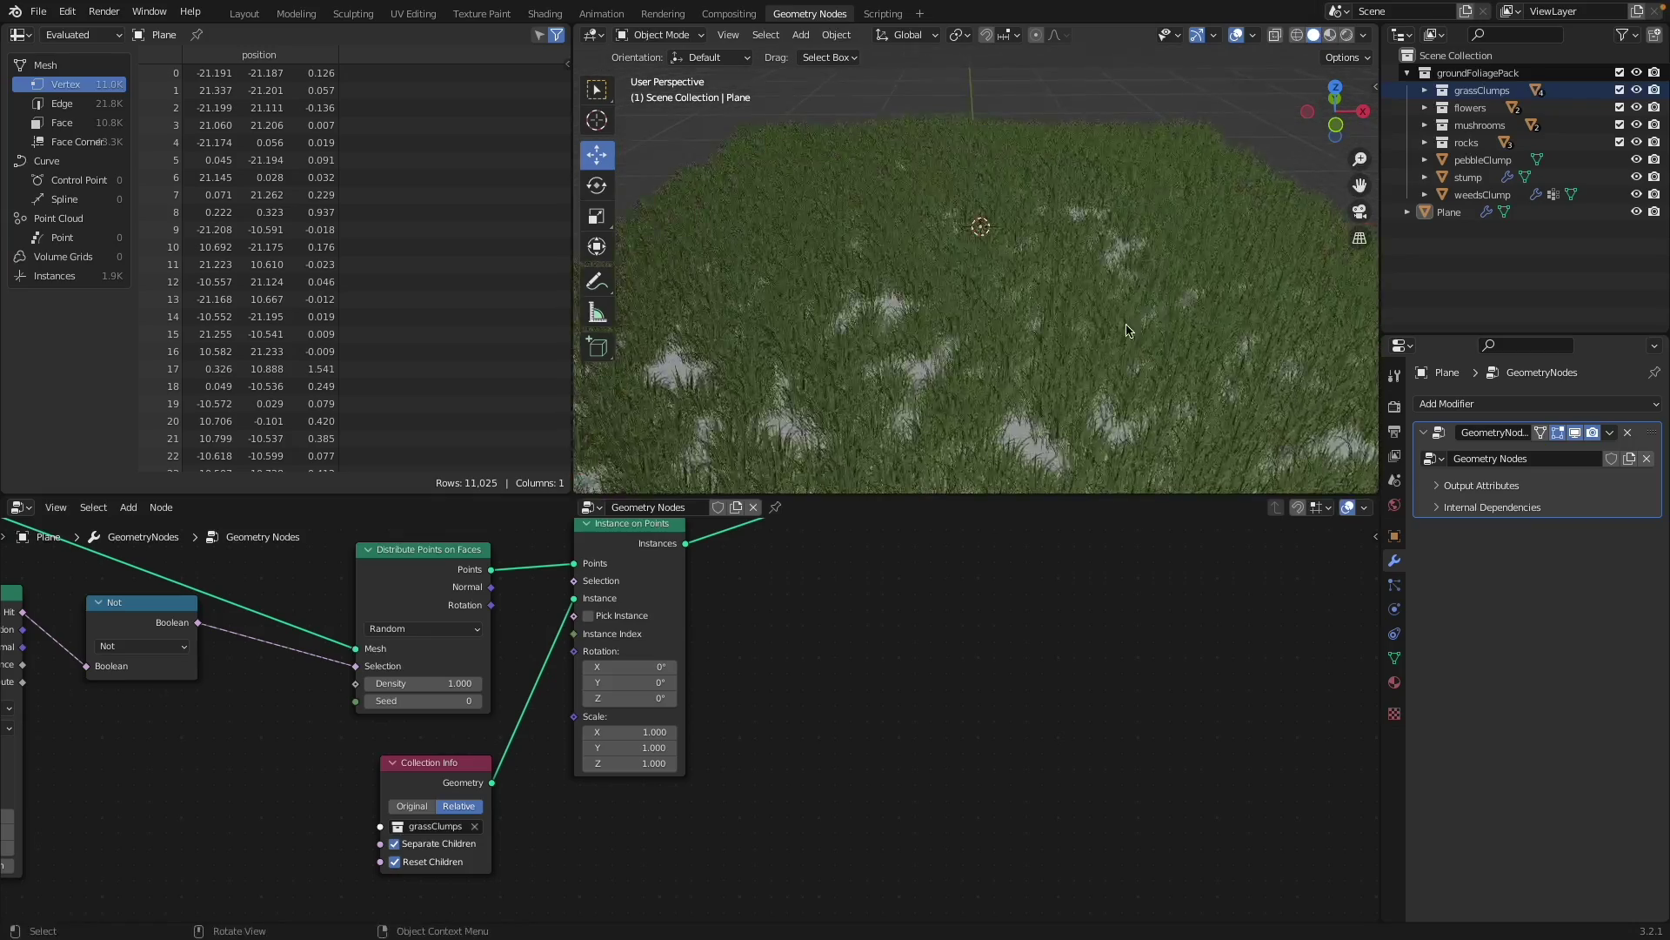
pyautogui.scroll(5, 1122, 333)
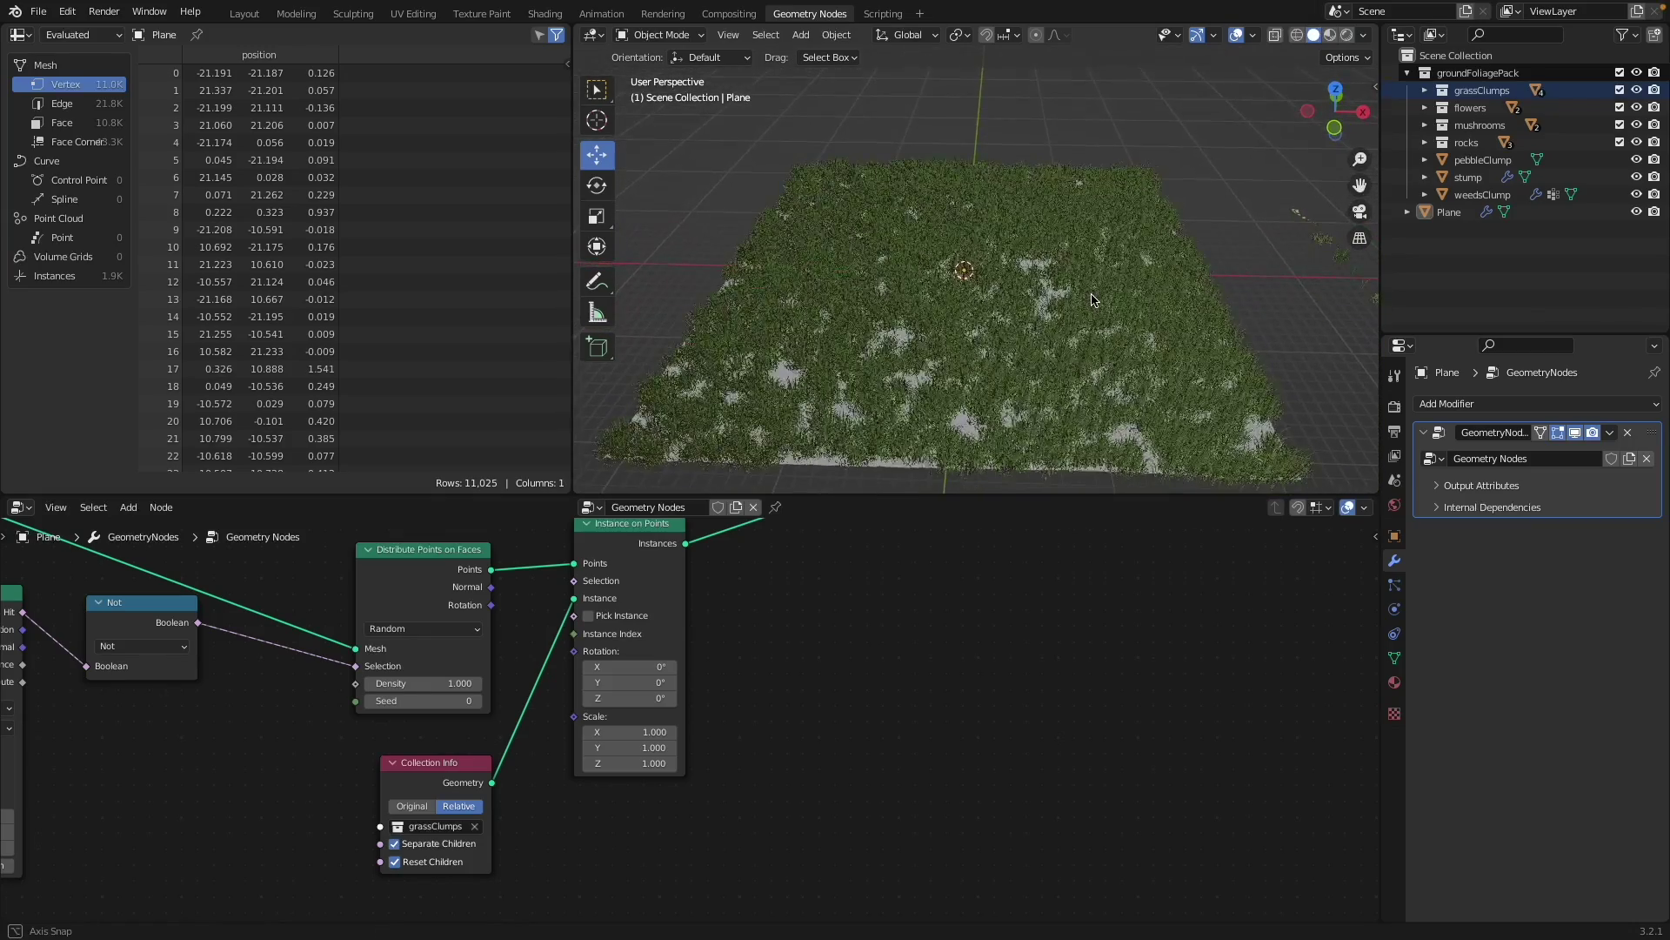
pyautogui.scroll(3, 1093, 300)
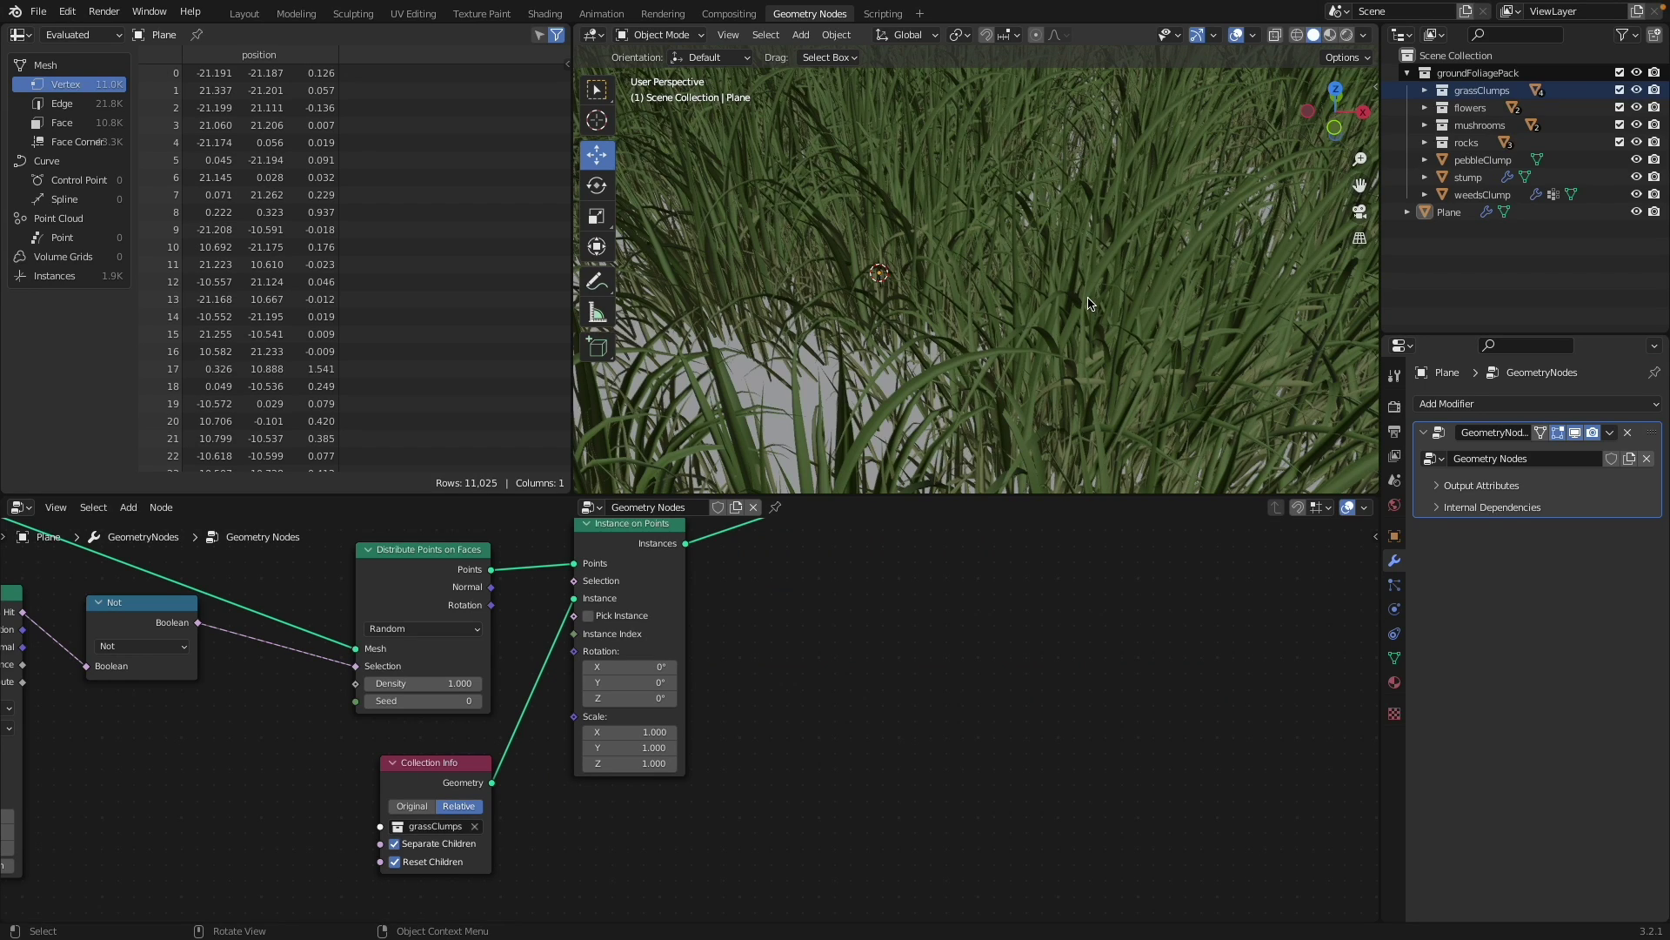
pyautogui.scroll(3, 867, 680)
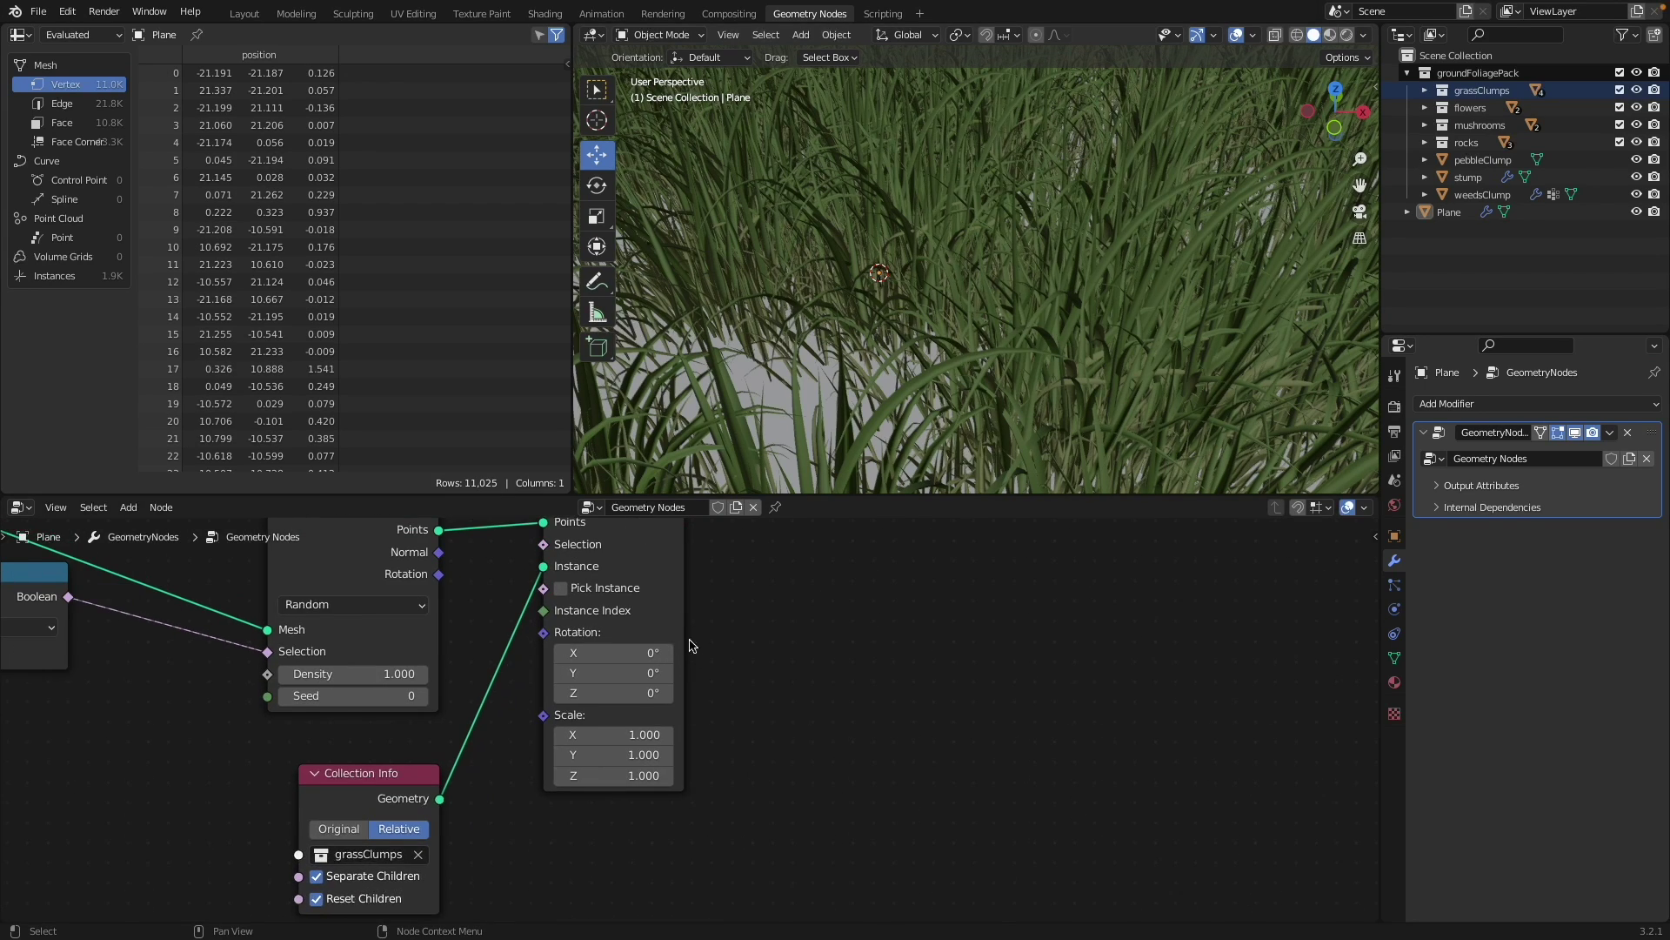
pyautogui.moveTo(724, 667); pyautogui.dragTo(719, 704, button='middle')
pyautogui.scroll(2, 611, 640)
pyautogui.moveTo(603, 648); pyautogui.dragTo(570, 801, button='middle')
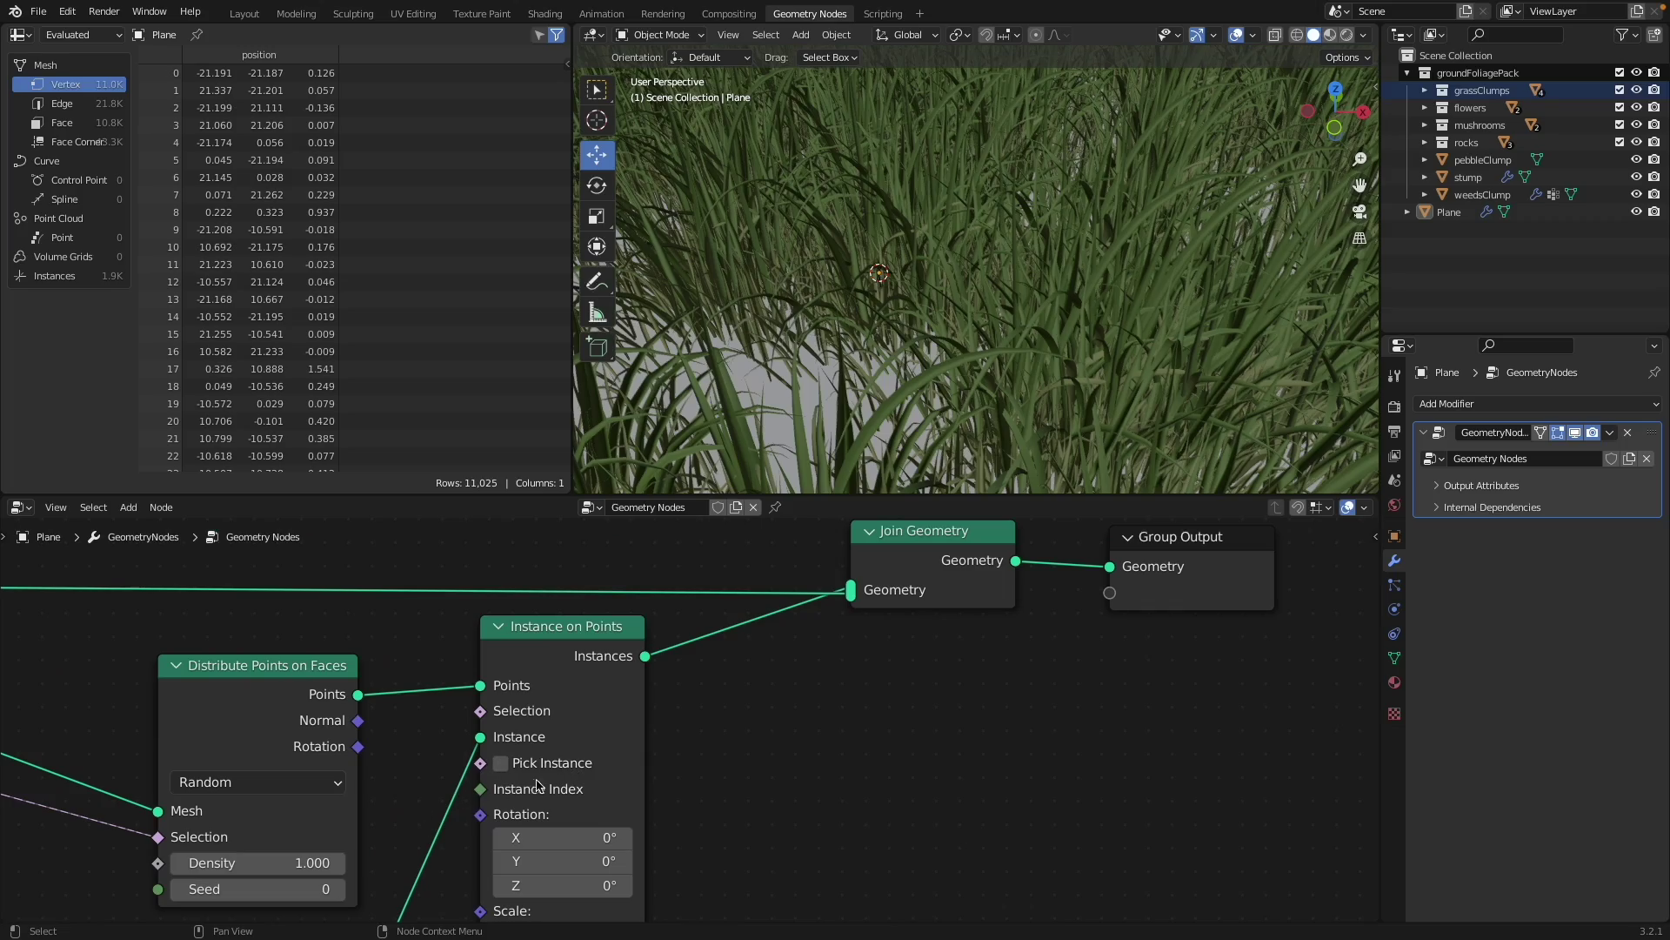
pyautogui.click(502, 763)
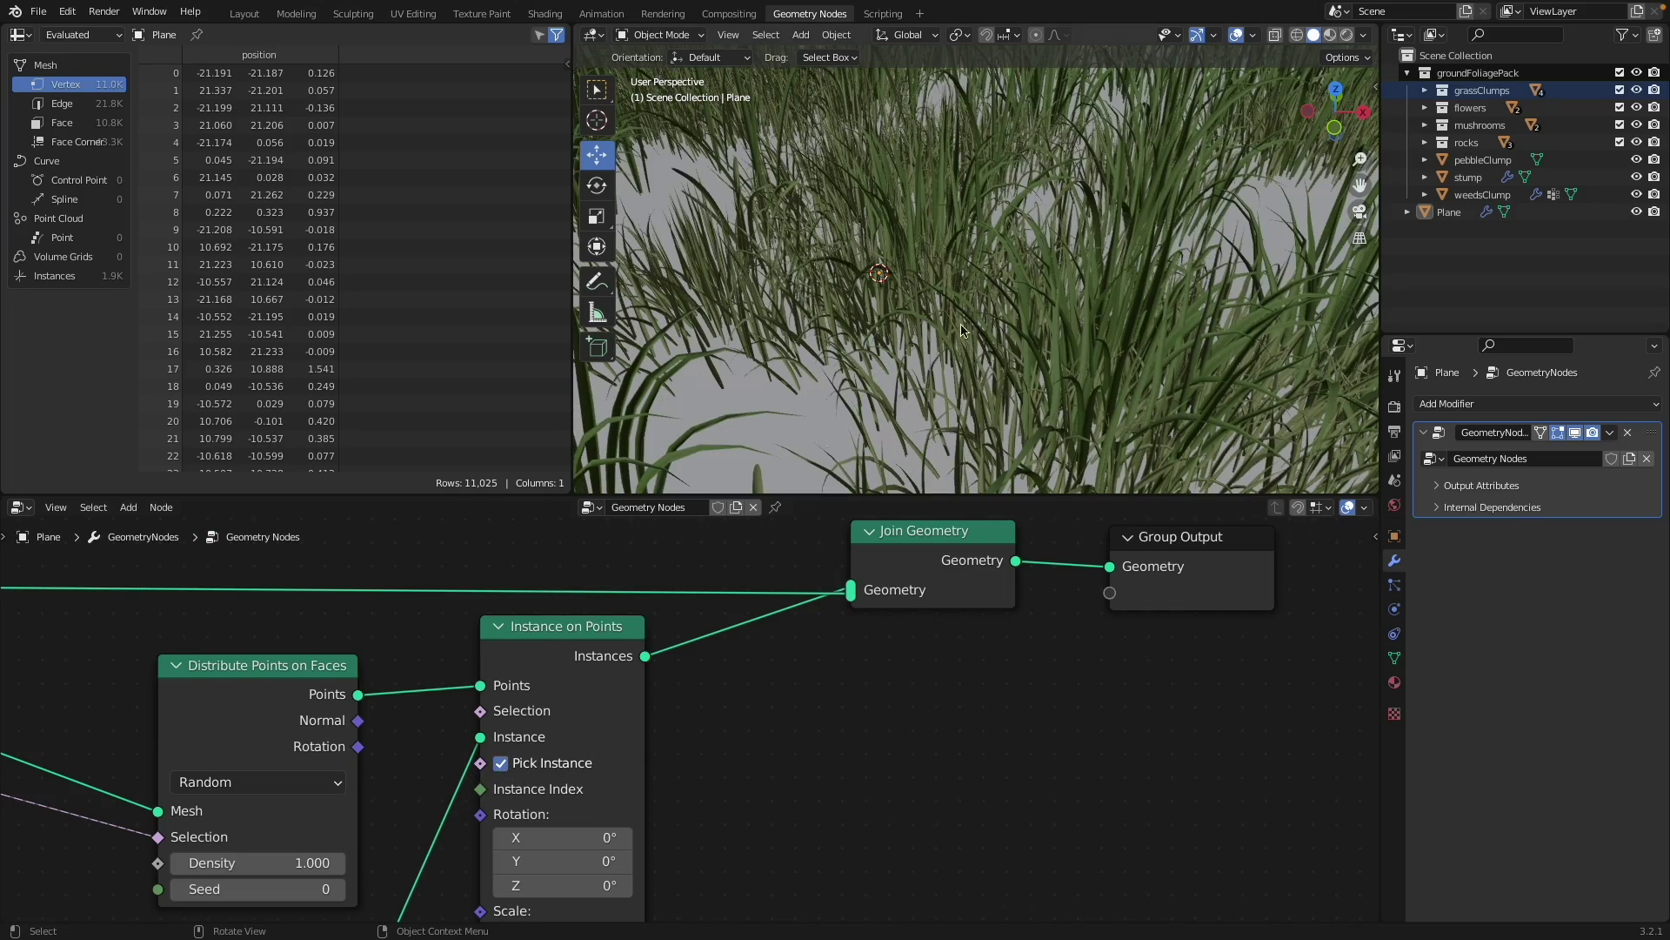
# - Set the Density of Distribute Points on Faces to 2.000
pyautogui.scroll(-8, 962, 331)
pyautogui.moveTo(992, 356); pyautogui.dragTo(1007, 390, button='middle')
pyautogui.scroll(5, 1020, 386)
pyautogui.scroll(-6, 1011, 364)
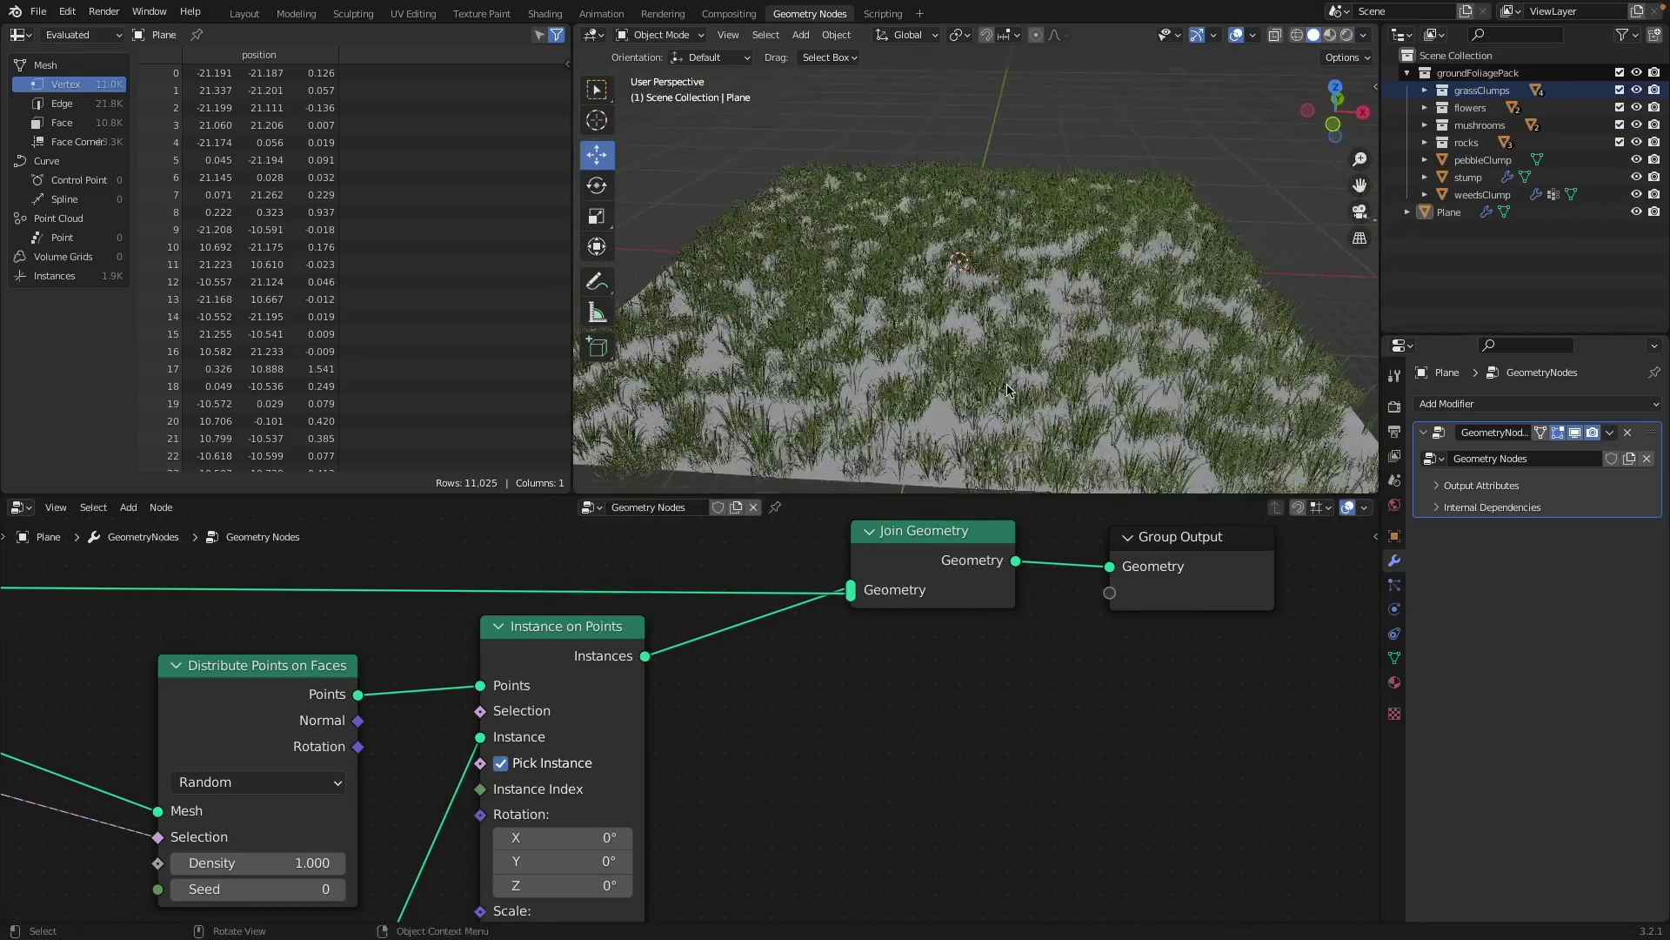
pyautogui.scroll(-4, 887, 840)
pyautogui.moveTo(822, 806); pyautogui.dragTo(918, 685, button='middle')
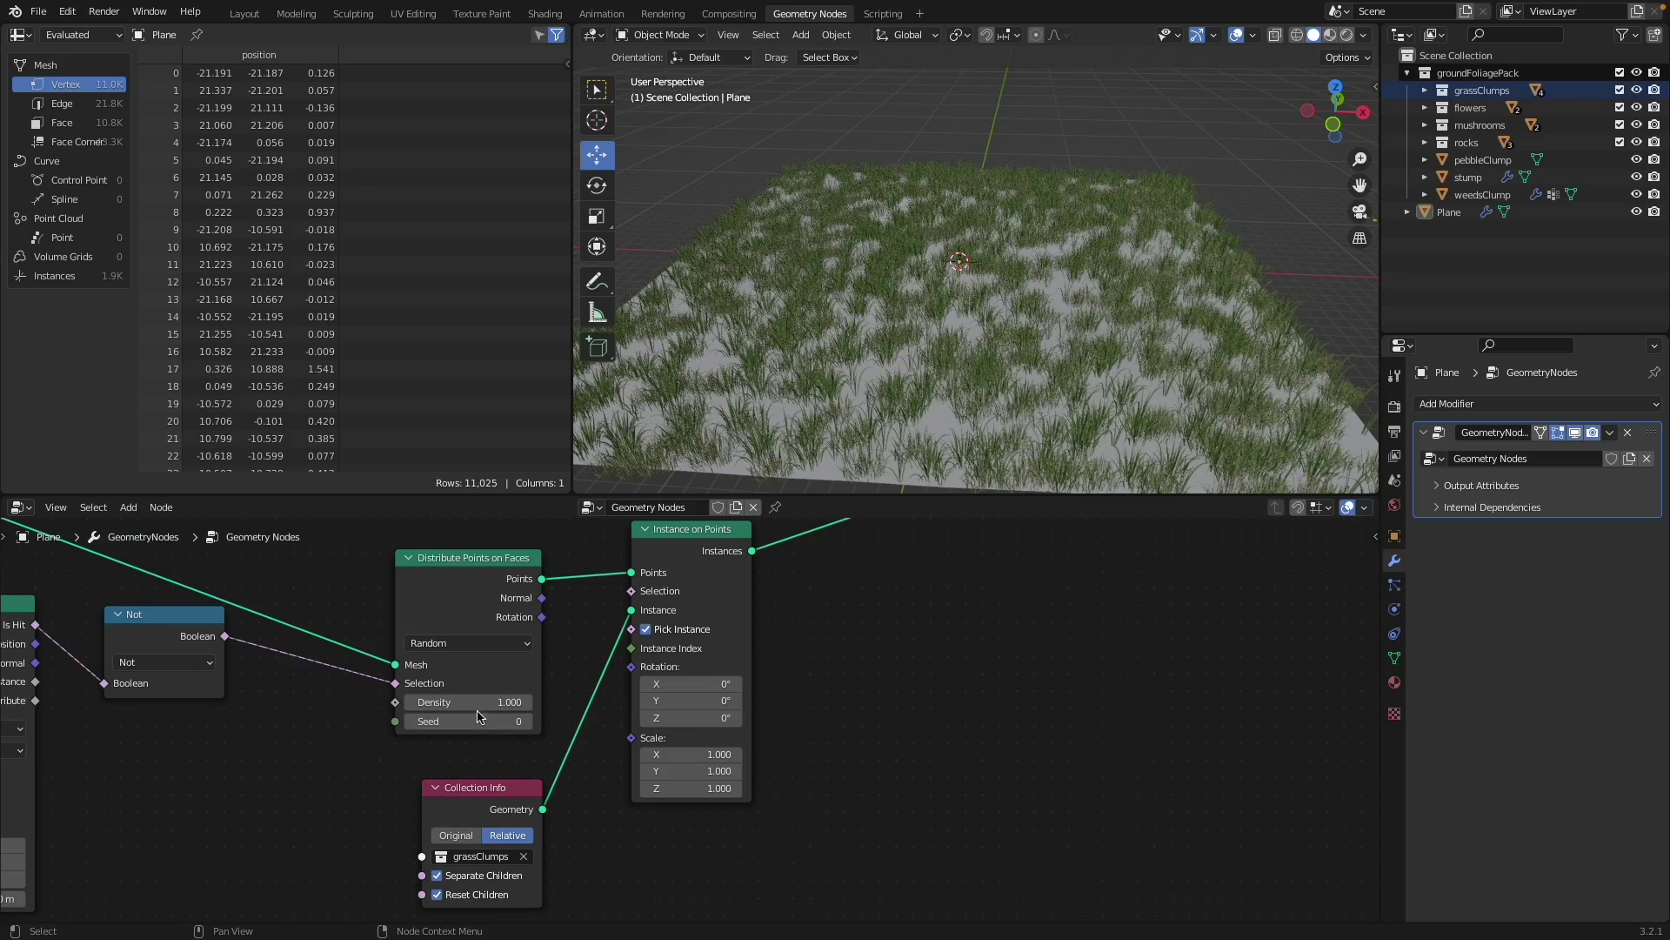
pyautogui.moveTo(477, 709)
pyautogui.mouseDown()
pyautogui.moveTo(544, 708)
pyautogui.moveTo(490, 702)
pyautogui.mouseUp()
pyautogui.moveTo(959, 446); pyautogui.dragTo(975, 447, button='middle')
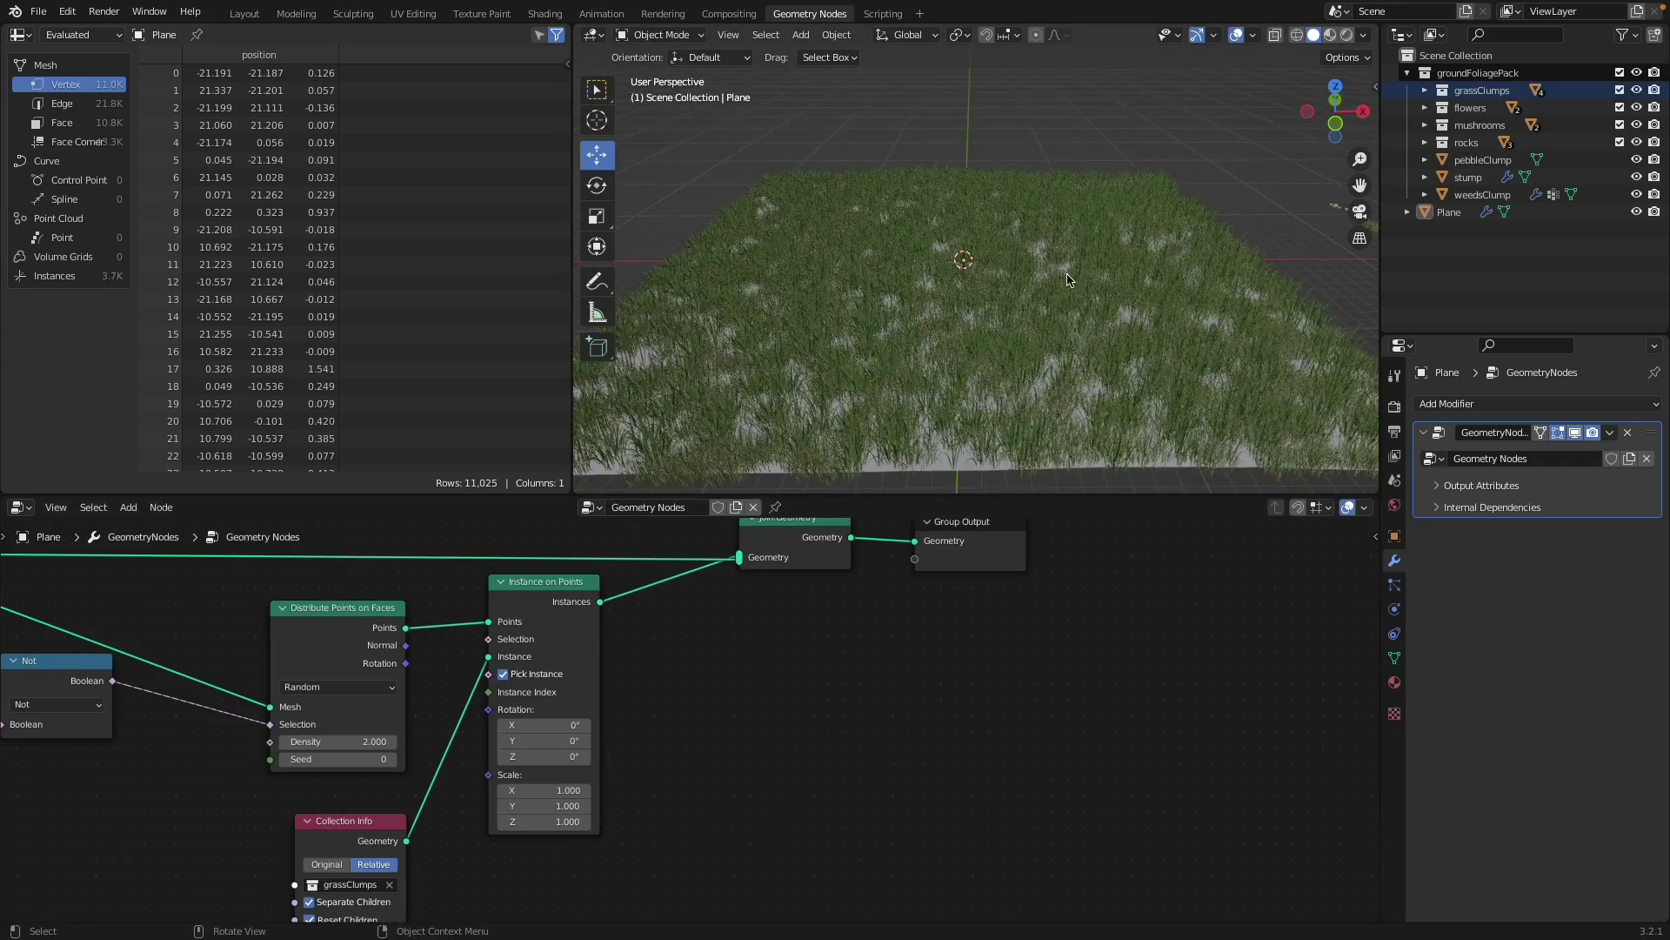
# - Move the Instance on Points, Join Geometry and Group Output nodes together to the right to make room
pyautogui.moveTo(1070, 280); pyautogui.dragTo(963, 381, button='middle')
pyautogui.moveTo(639, 726); pyautogui.dragTo(480, 731, button='middle')
pyautogui.scroll(-3, 752, 667)
pyautogui.moveTo(391, 546); pyautogui.dragTo(1040, 865)
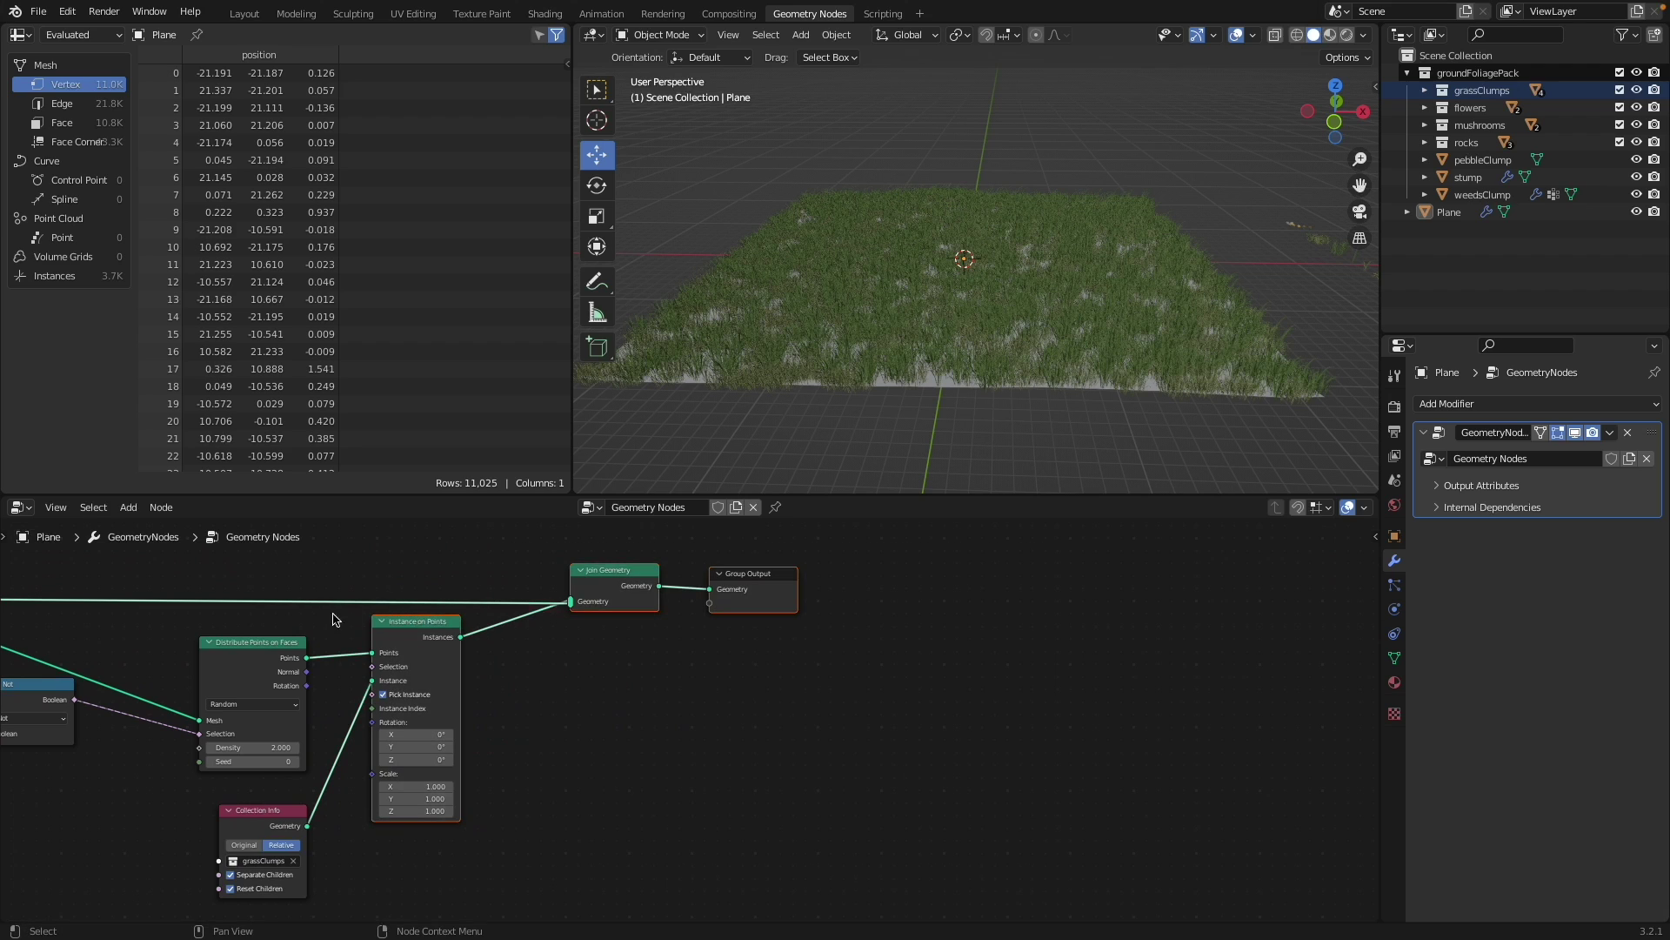
pyautogui.moveTo(430, 625); pyautogui.dragTo(668, 632)
# - Add a Random Value node beside Collection Info and connect its Value output to the Scale input of Instance on Points
pyautogui.scroll(3, 479, 788)
pyautogui.moveTo(485, 783); pyautogui.dragTo(554, 666, button='middle')
pyautogui.click(515, 715)
pyautogui.hotkey('shift', 'a')
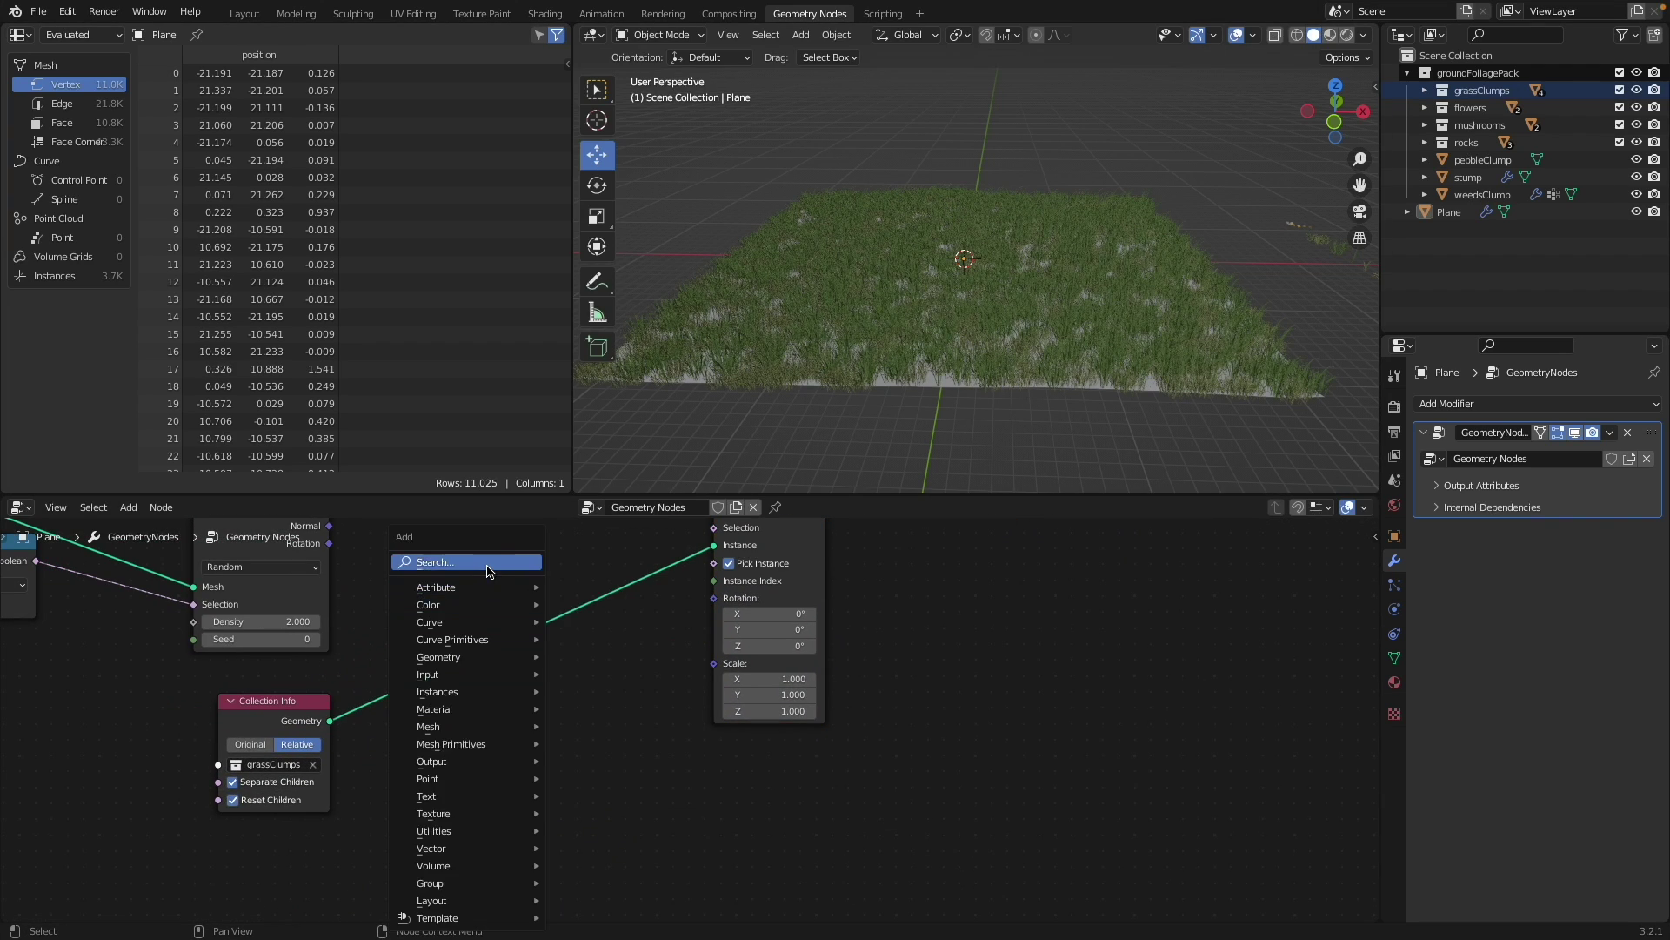
pyautogui.click(487, 567)
pyautogui.write('ran')
pyautogui.press('Down')
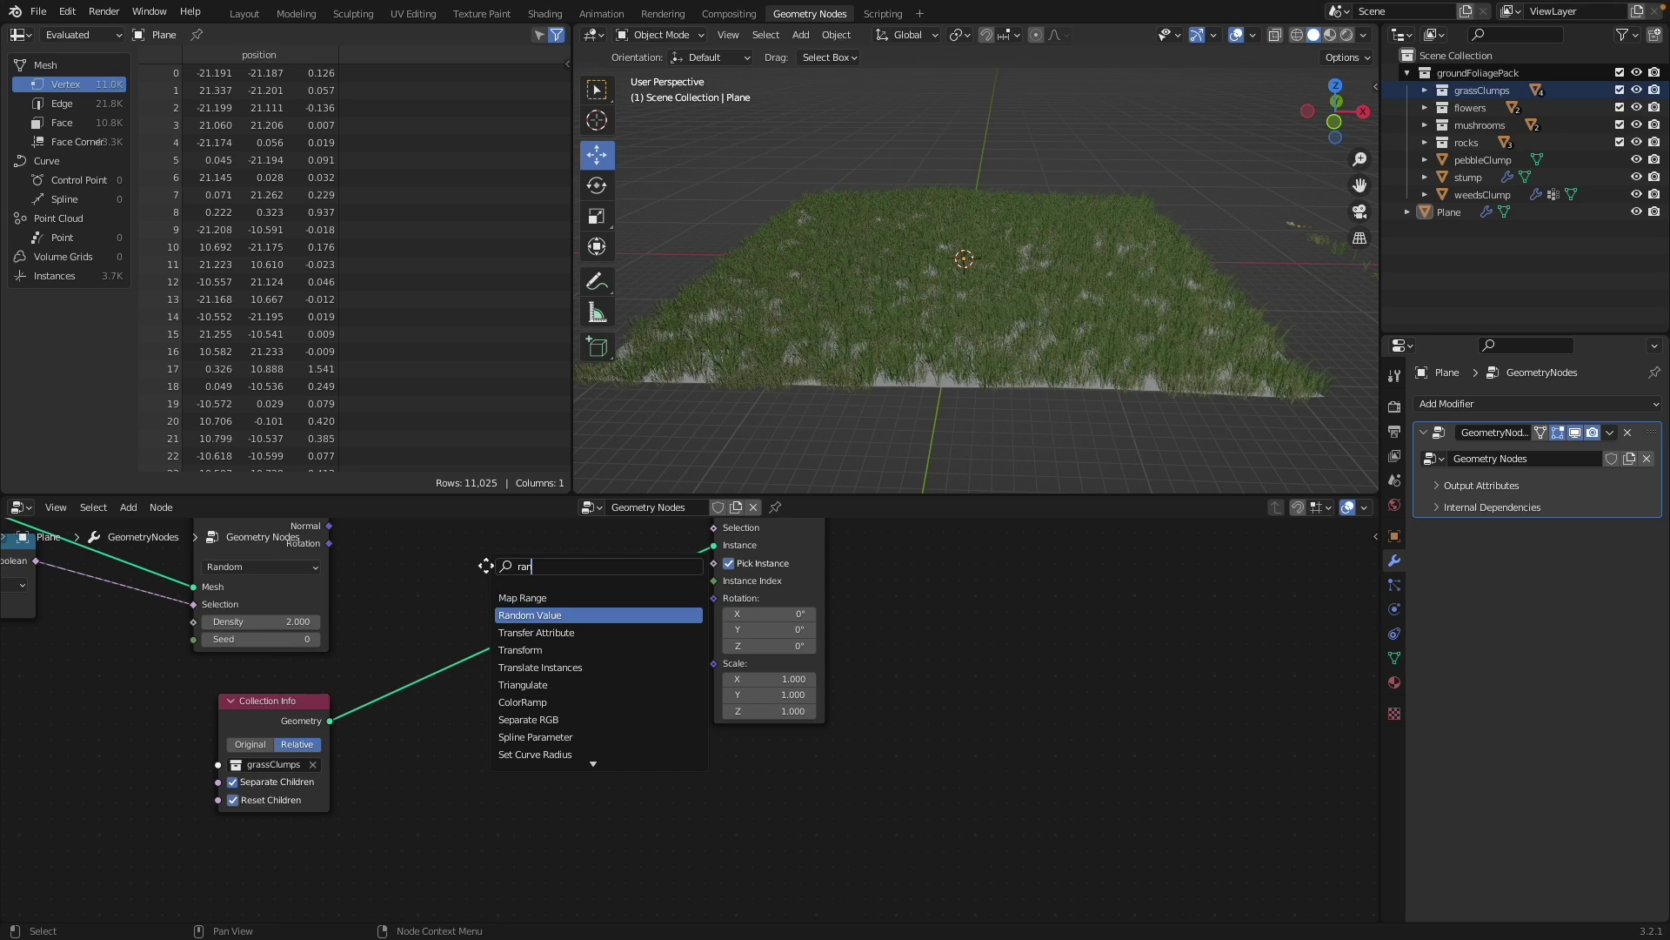
pyautogui.press('Return')
pyautogui.click(475, 701)
pyautogui.scroll(1, 632, 698)
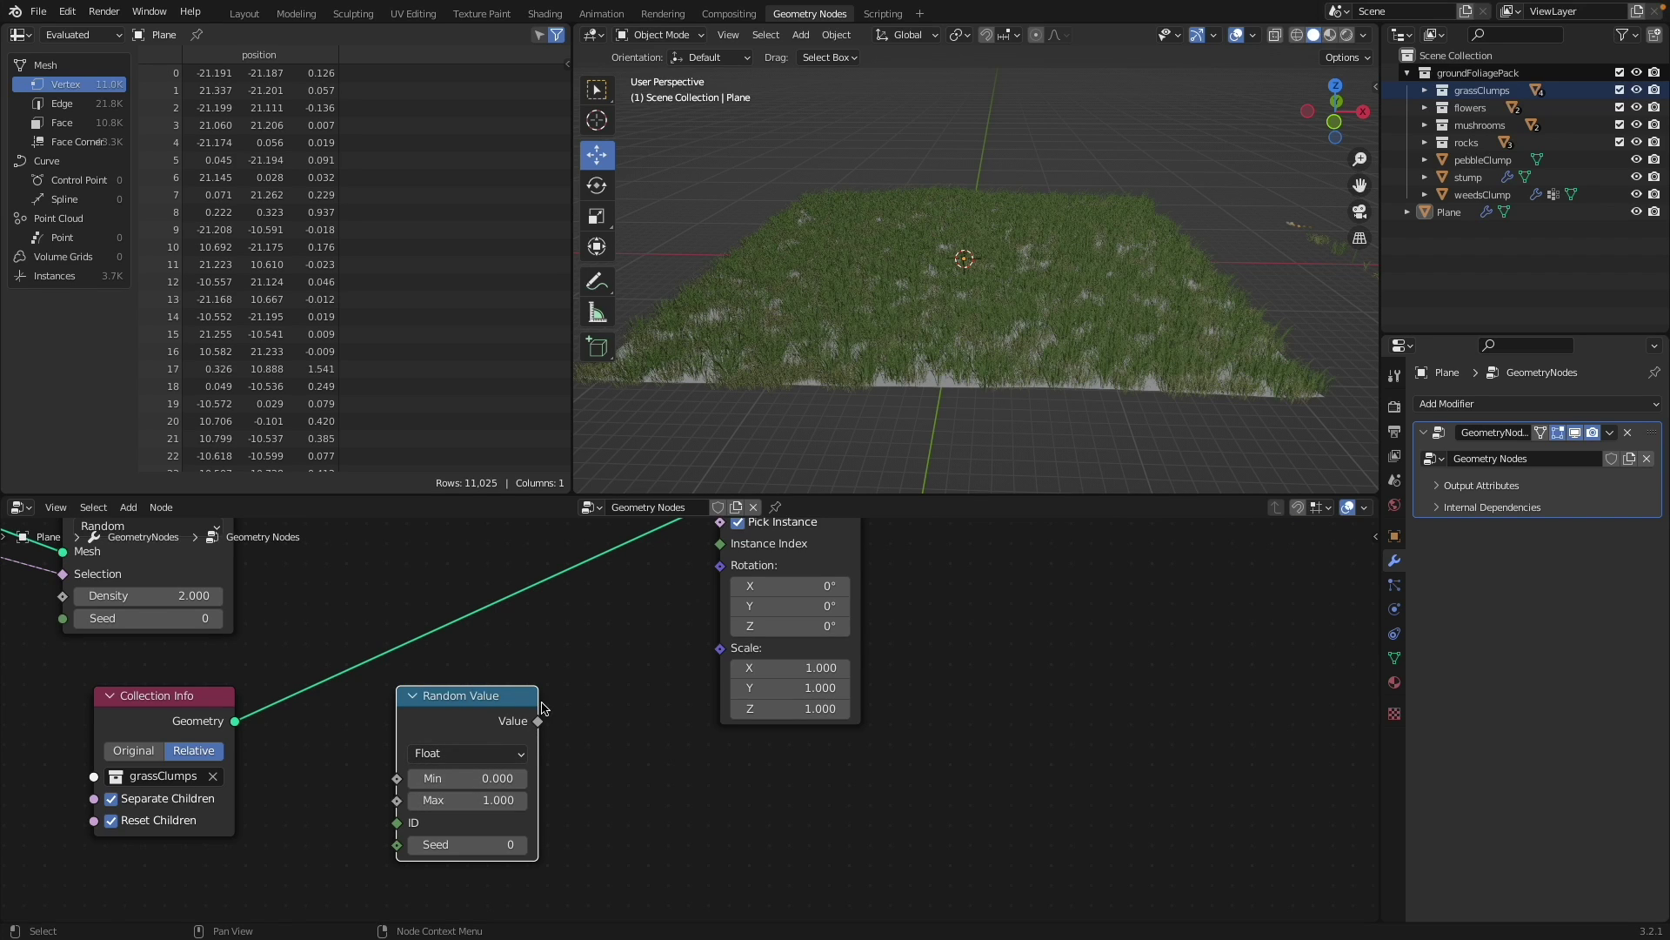
pyautogui.moveTo(538, 721); pyautogui.dragTo(720, 649)
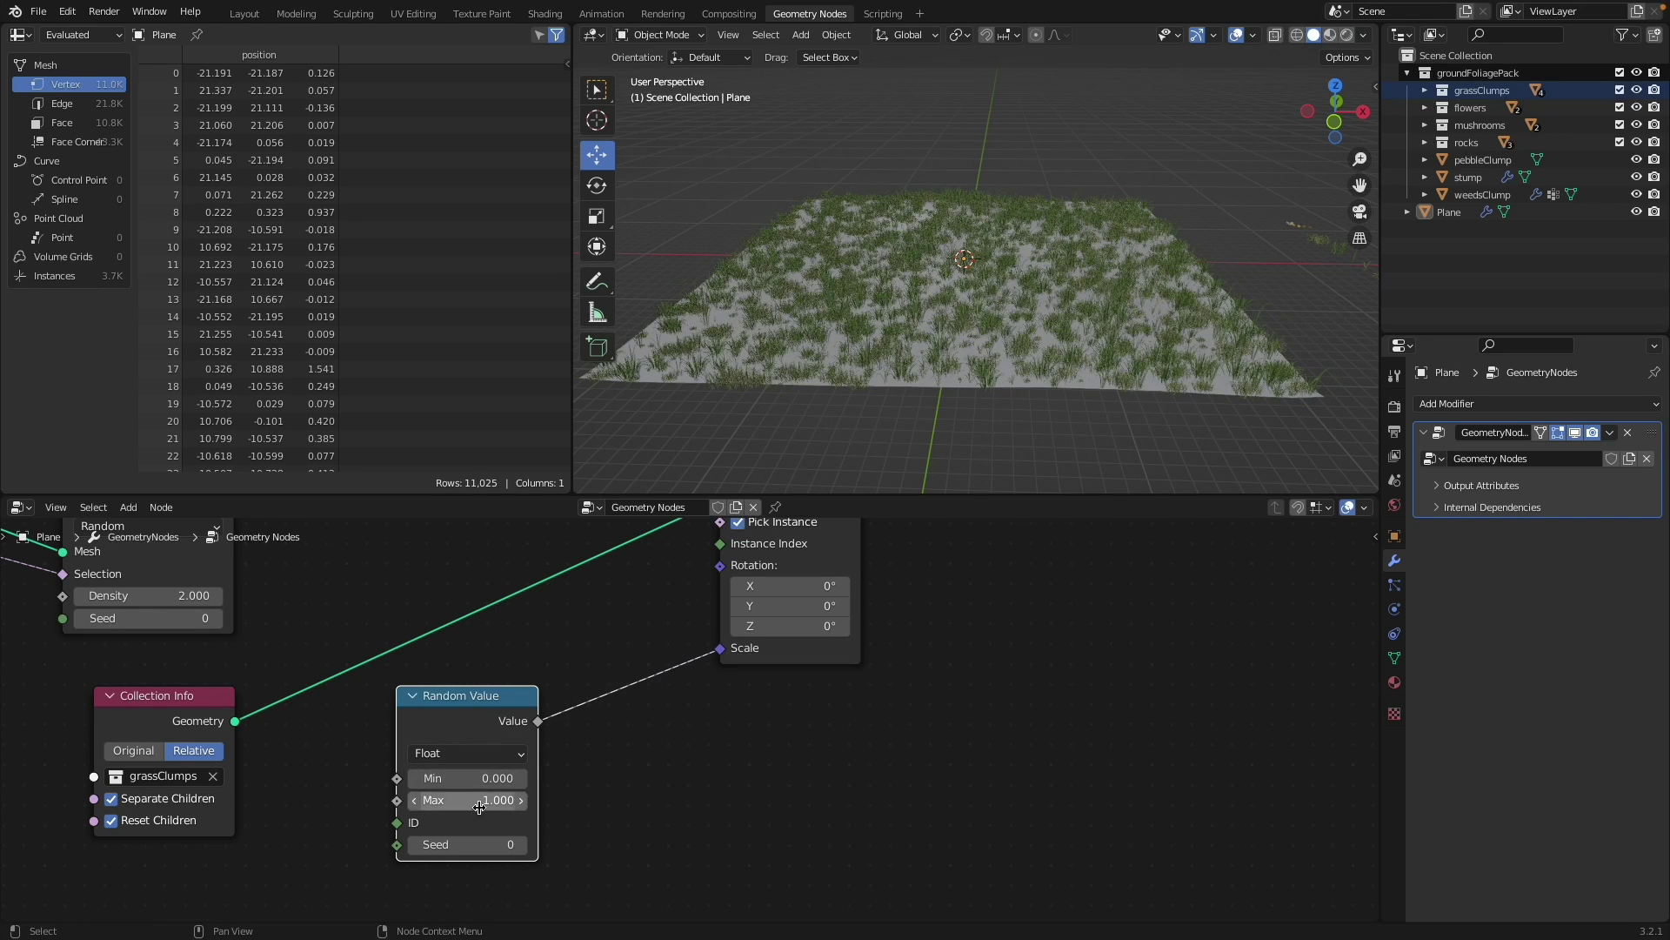
# - Set the Random Value node's Min to 0.25 and Max to 2.5
pyautogui.scroll(1, 478, 807)
pyautogui.click(407, 795)
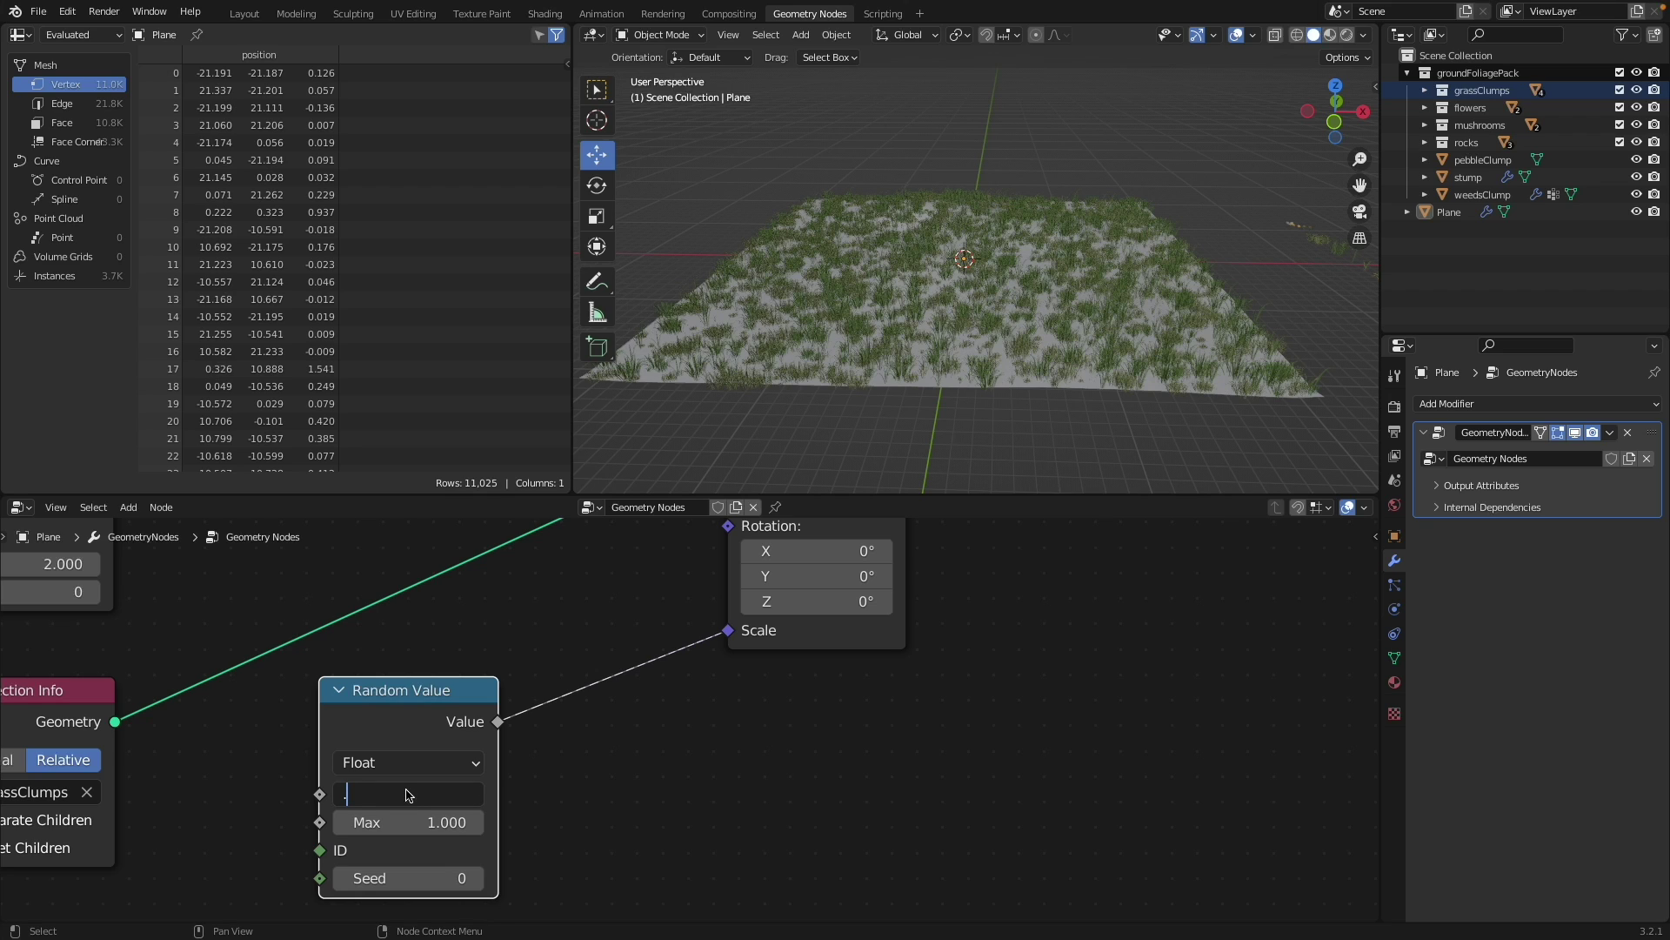
pyautogui.write('.25')
pyautogui.press('Return')
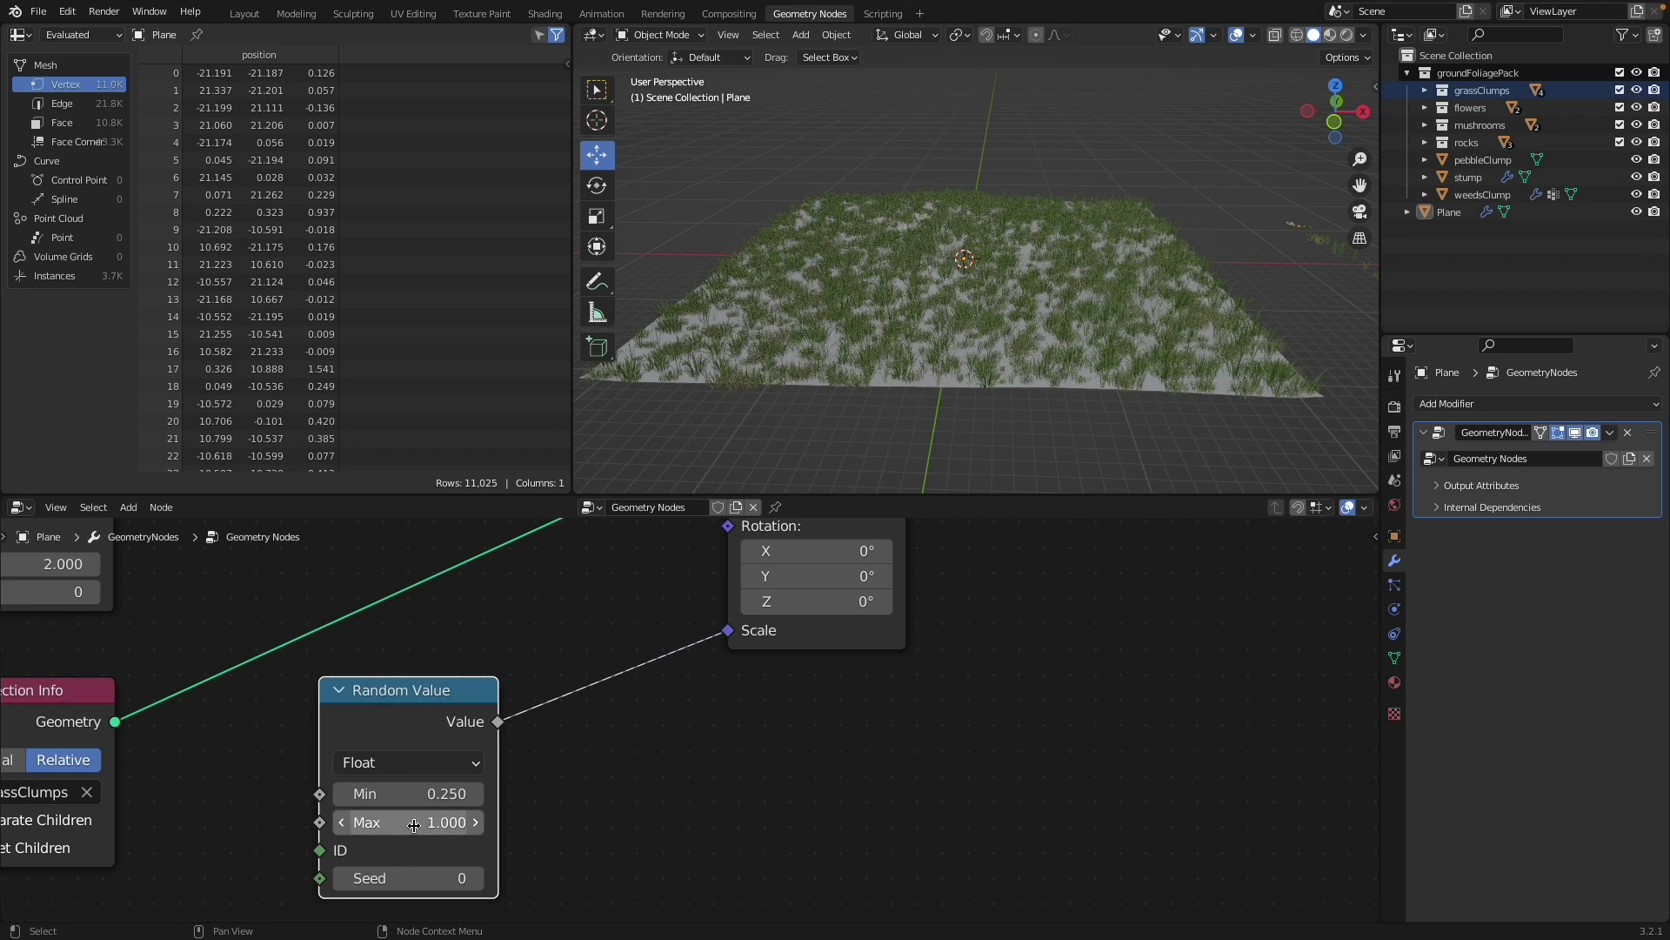
pyautogui.click(415, 824)
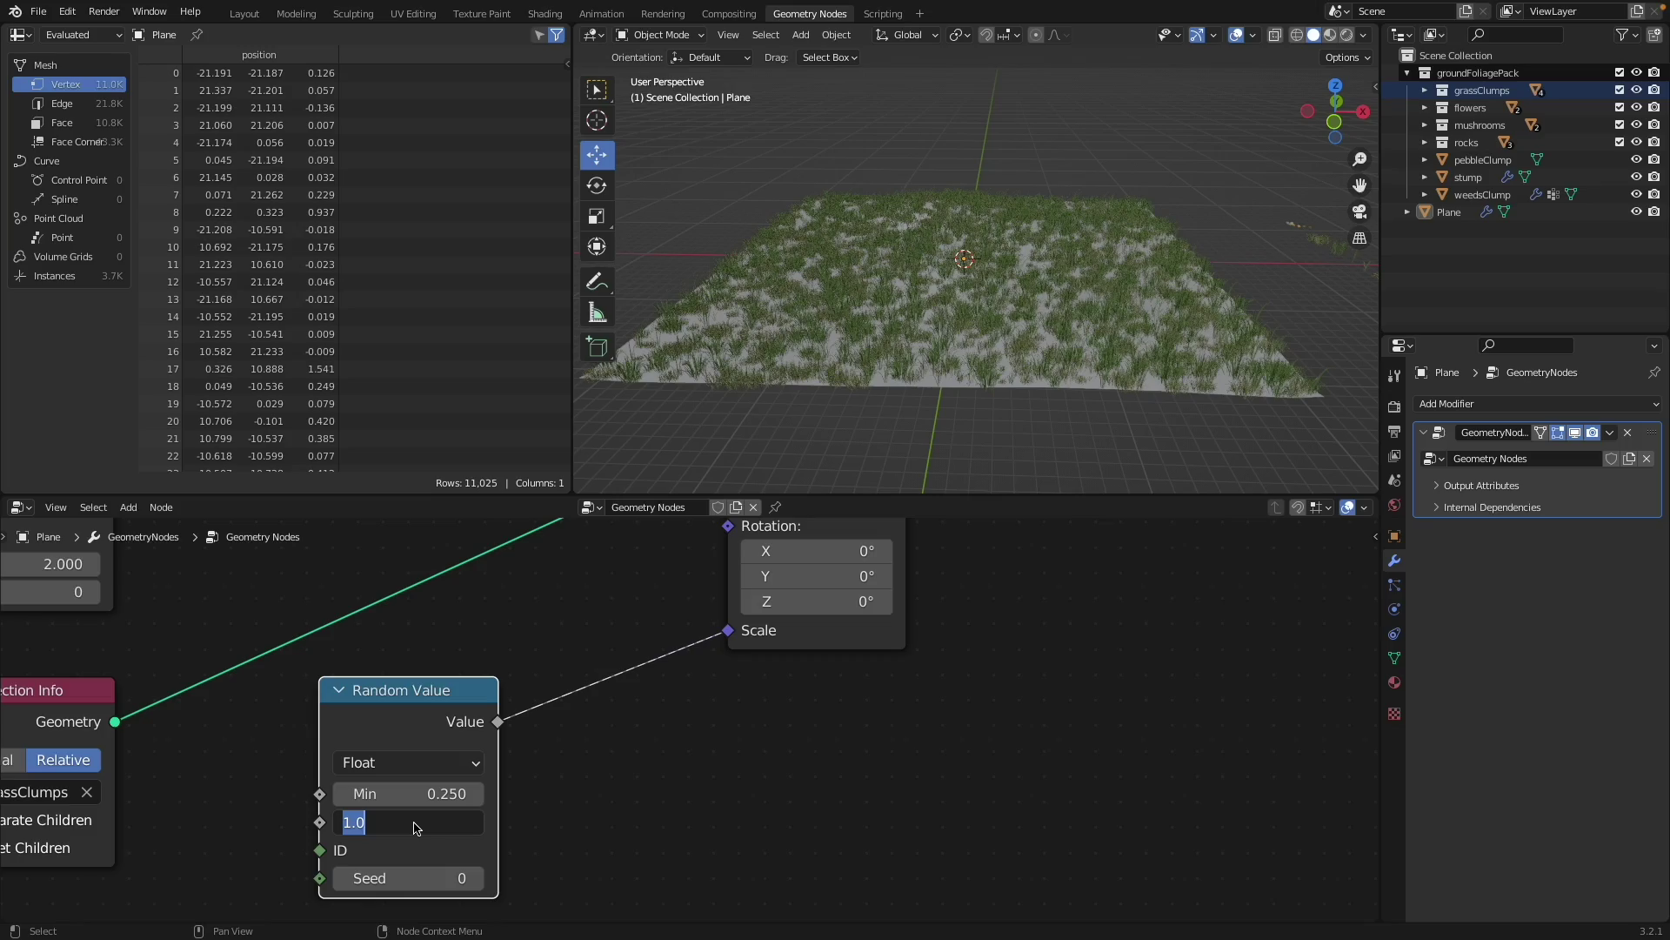
pyautogui.write('2.5')
pyautogui.press('Return')
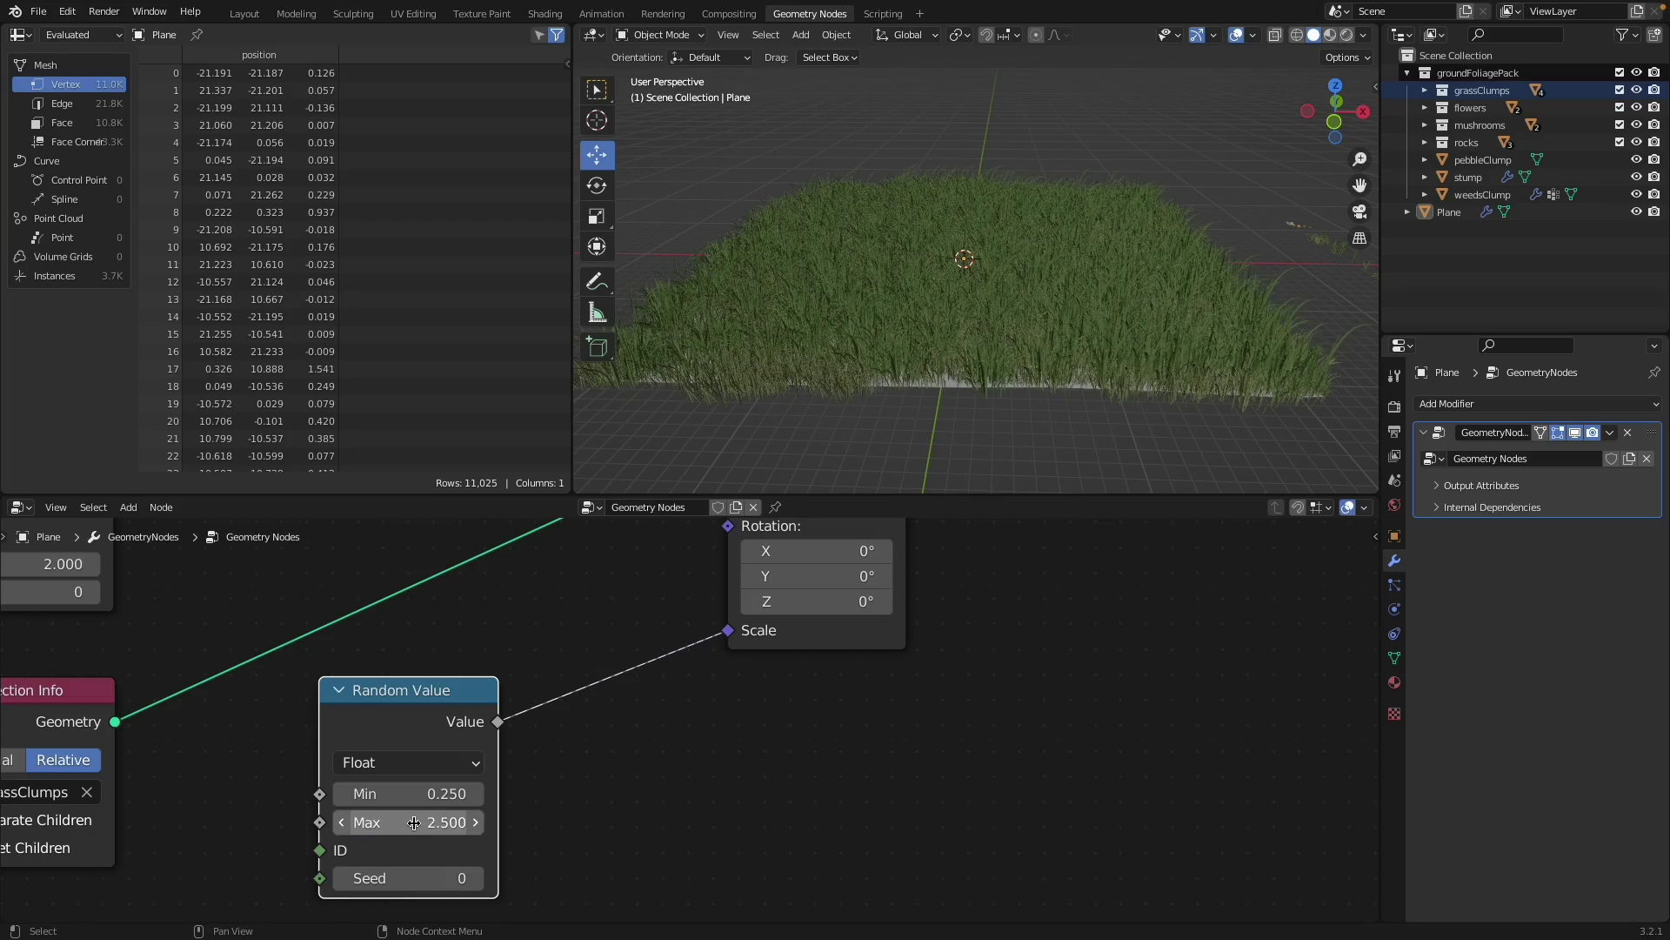
# - Set the Random Value node's Max to 1.5 and check the grass over the whole plane
pyautogui.moveTo(1162, 302); pyautogui.dragTo(1263, 272, button='middle')
pyautogui.scroll(4, 1243, 310)
pyautogui.scroll(4, 1264, 272)
pyautogui.click(414, 822)
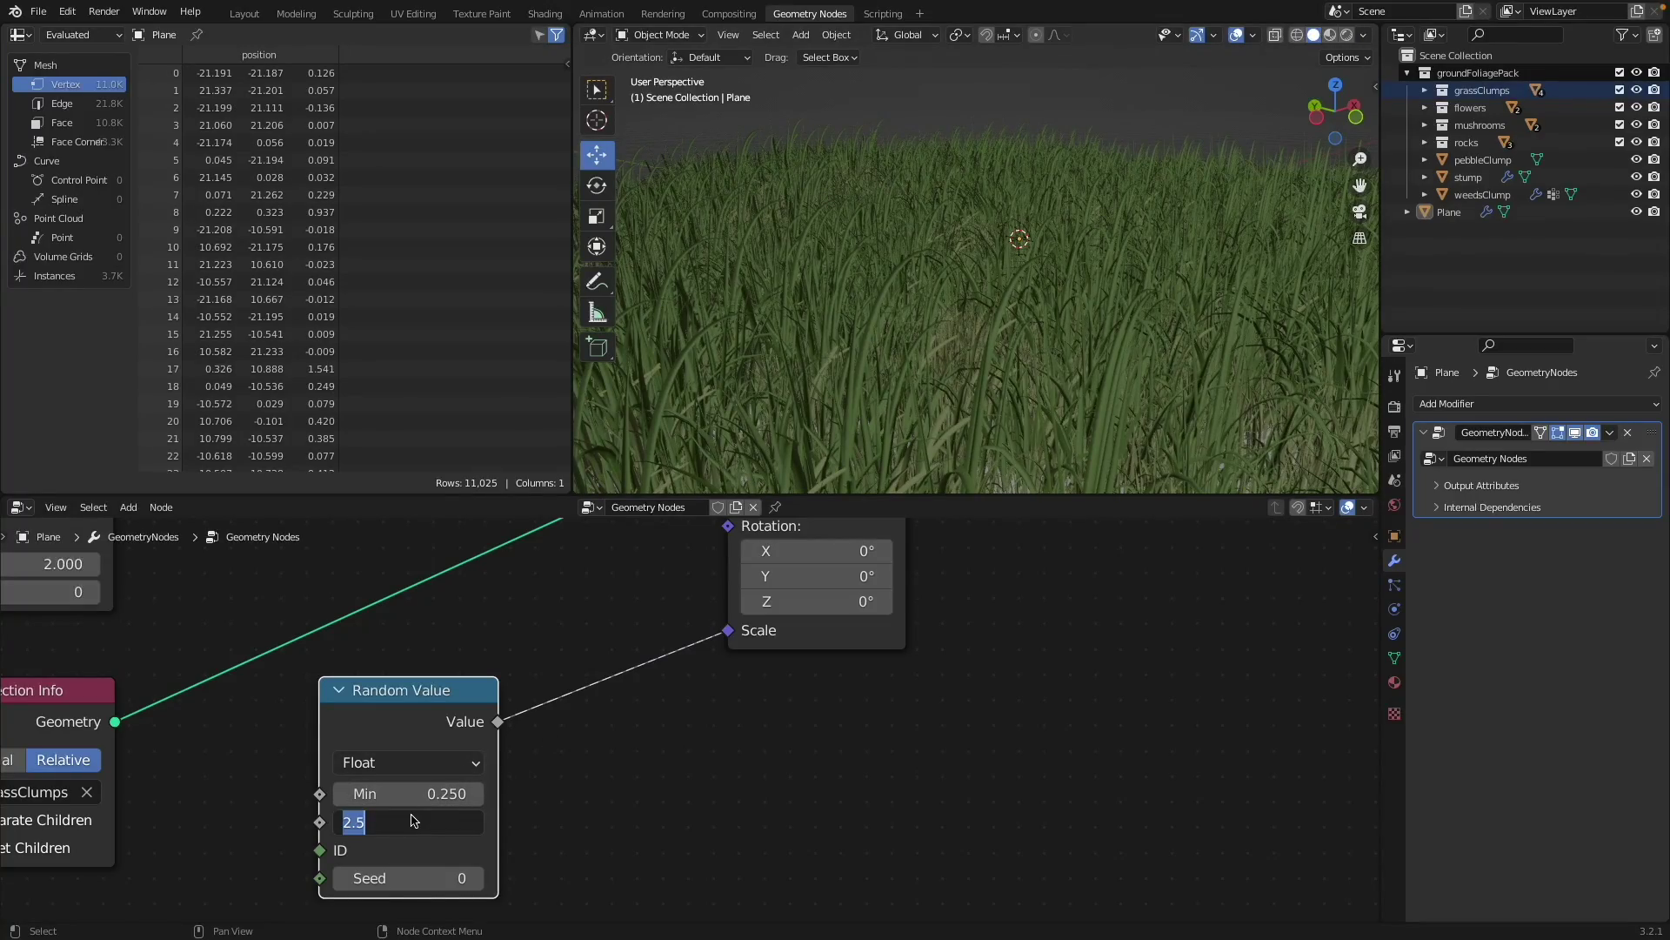
pyautogui.write('1.5')
pyautogui.press('Return')
pyautogui.scroll(-8, 991, 352)
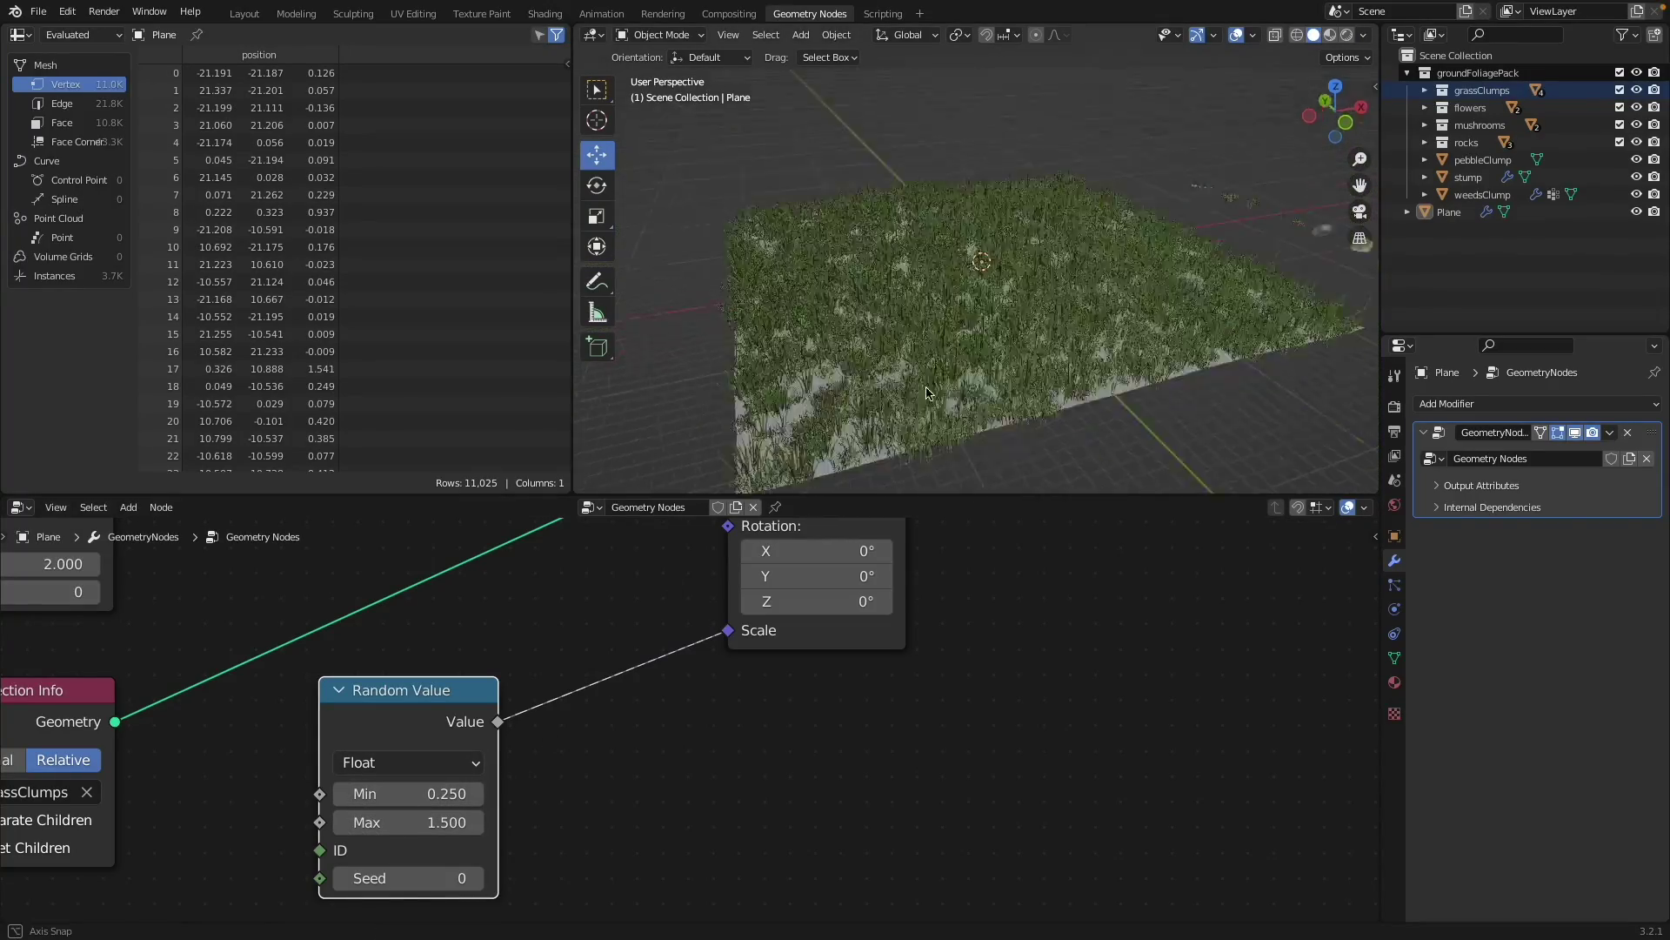
# - Duplicate the Random Value node above the original and set the copy's data type to Vector
pyautogui.moveTo(991, 352)
pyautogui.mouseDown(button='middle')
pyautogui.moveTo(883, 427)
pyautogui.moveTo(961, 339)
pyautogui.moveTo(985, 340)
pyautogui.mouseUp(button='middle')
pyautogui.scroll(-5, 694, 696)
pyautogui.moveTo(578, 701); pyautogui.dragTo(539, 691, button='middle')
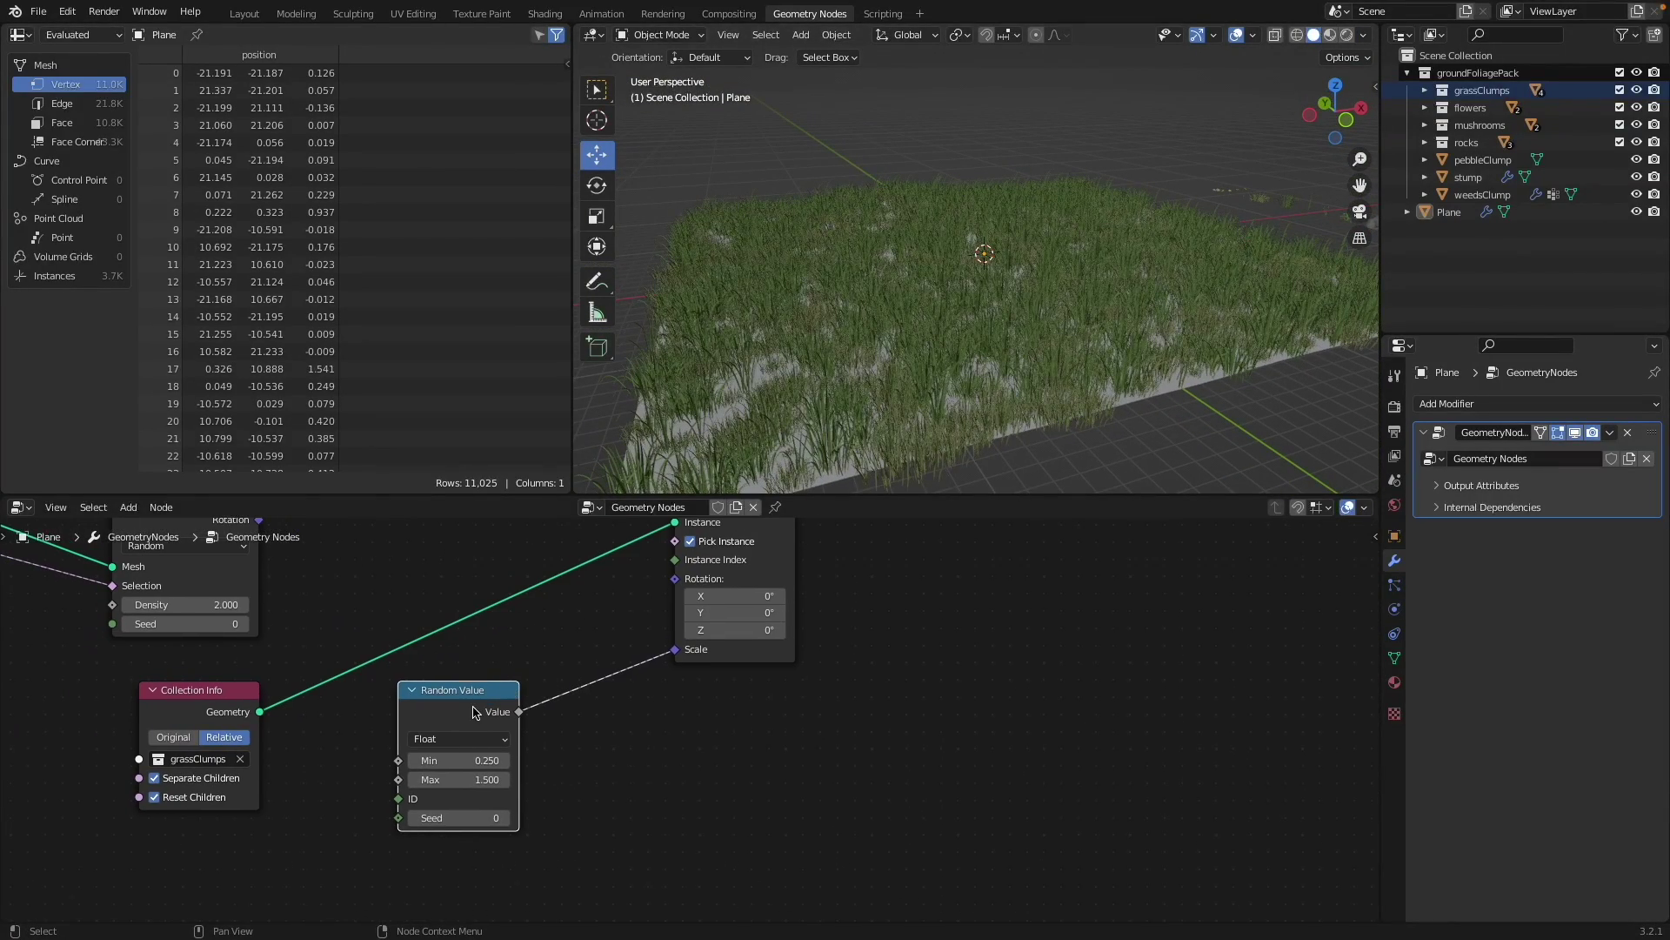
pyautogui.moveTo(477, 710); pyautogui.dragTo(531, 838)
pyautogui.hotkey('shift', 'd')
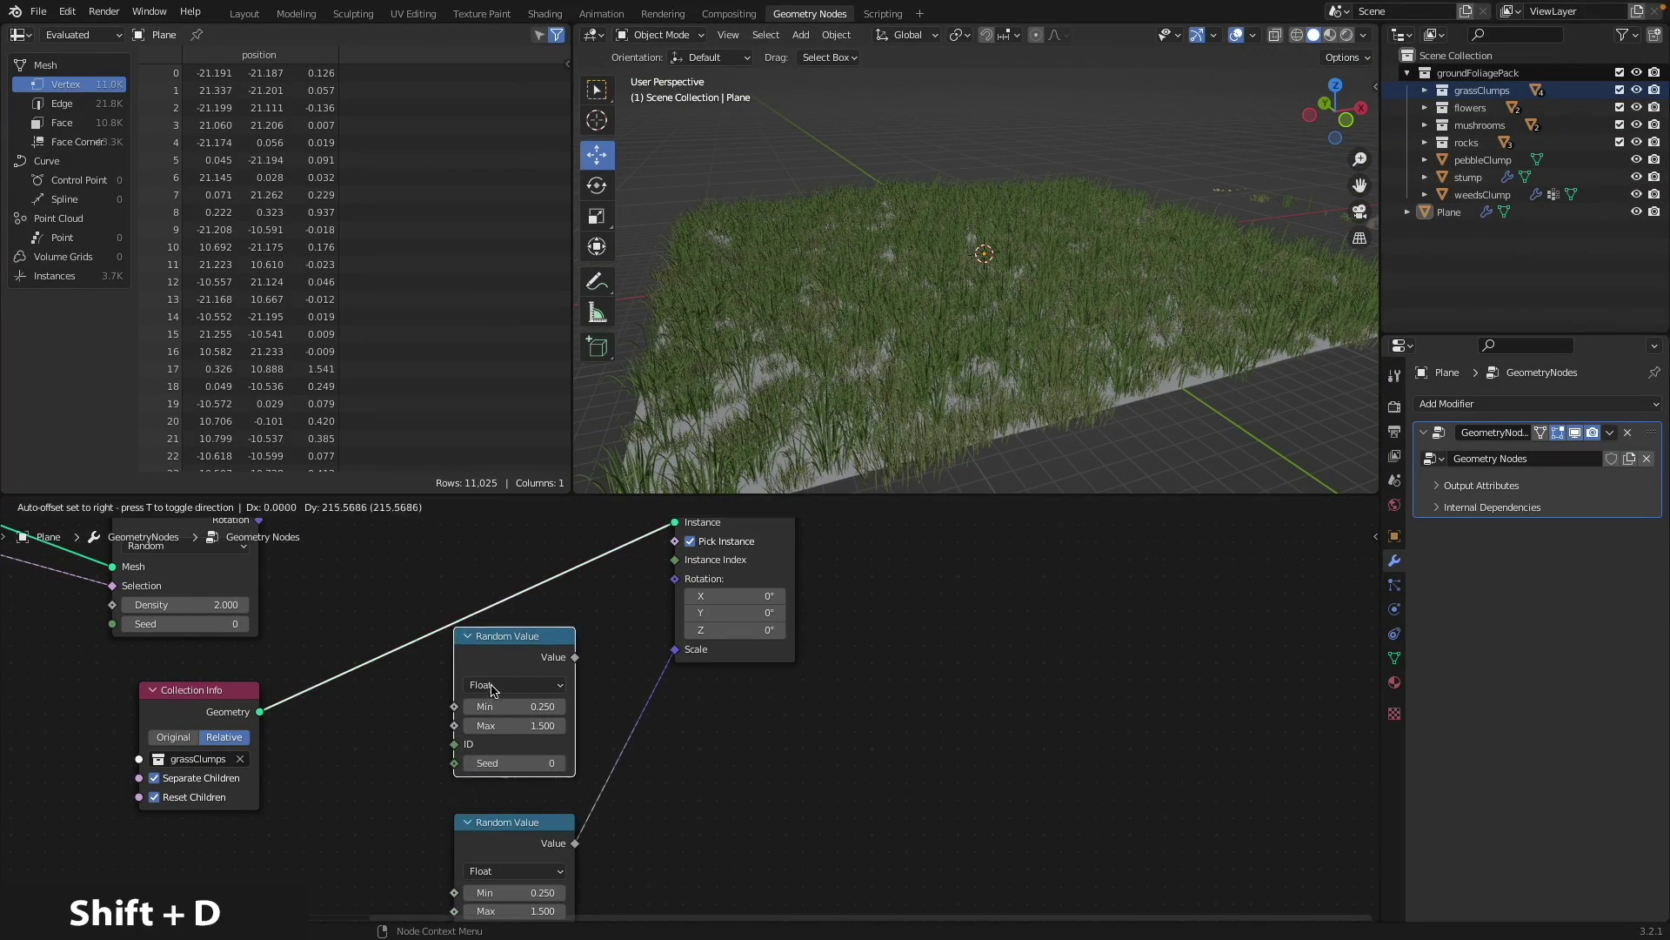
pyautogui.click(490, 686)
pyautogui.scroll(-1, 491, 688)
pyautogui.click(534, 703)
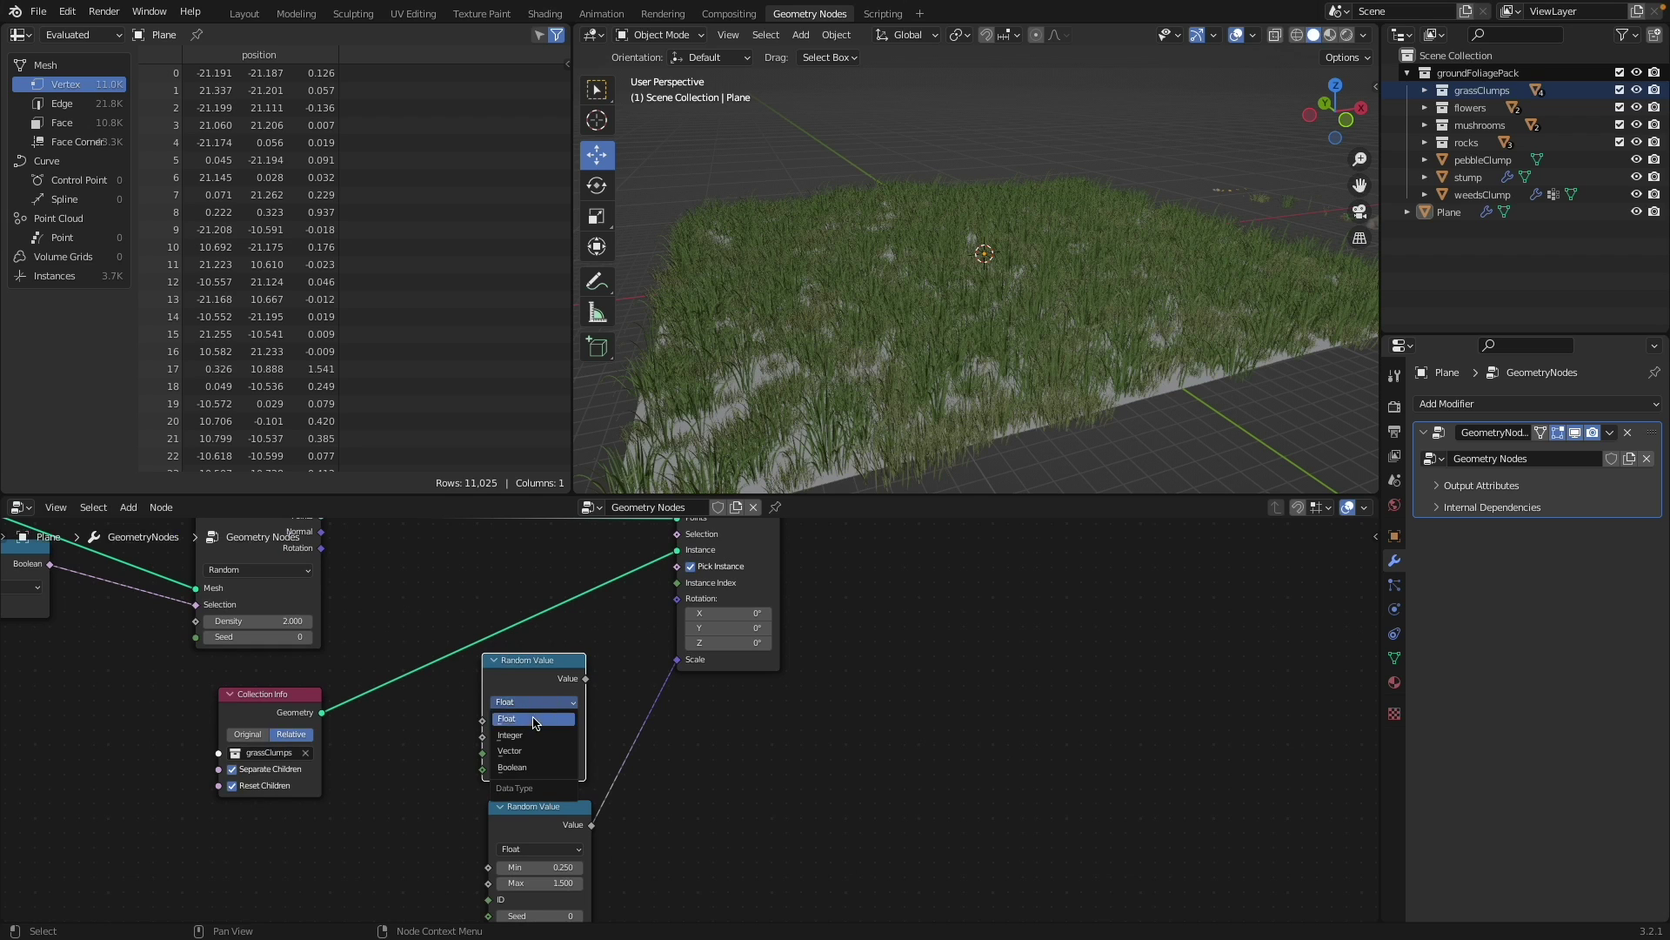
pyautogui.click(529, 751)
pyautogui.keyDown('shift'); pyautogui.moveTo(679, 786); pyautogui.dragTo(652, 673, button='middle'); pyautogui.keyUp('shift')
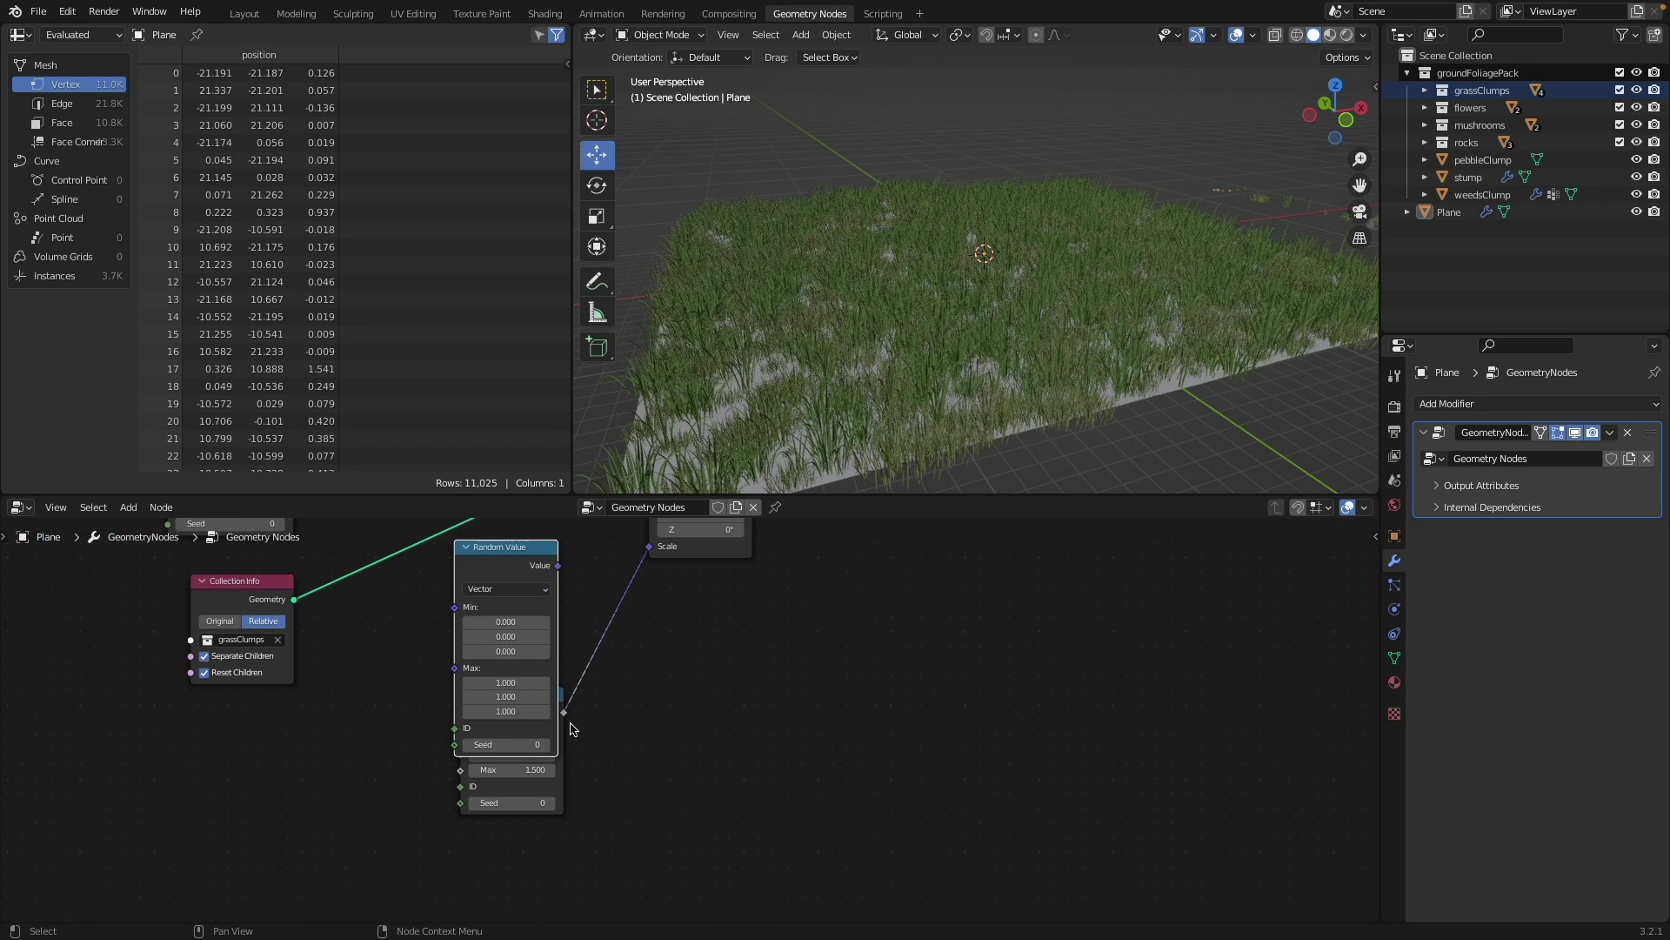
# - Move the Float Random Value node down so it sits clear below the Vector copy
pyautogui.click(565, 698)
pyautogui.moveTo(493, 701); pyautogui.dragTo(492, 798)
pyautogui.scroll(-3, 604, 637)
pyautogui.scroll(5, 602, 642)
pyautogui.moveTo(578, 668); pyautogui.dragTo(570, 698, button='middle')
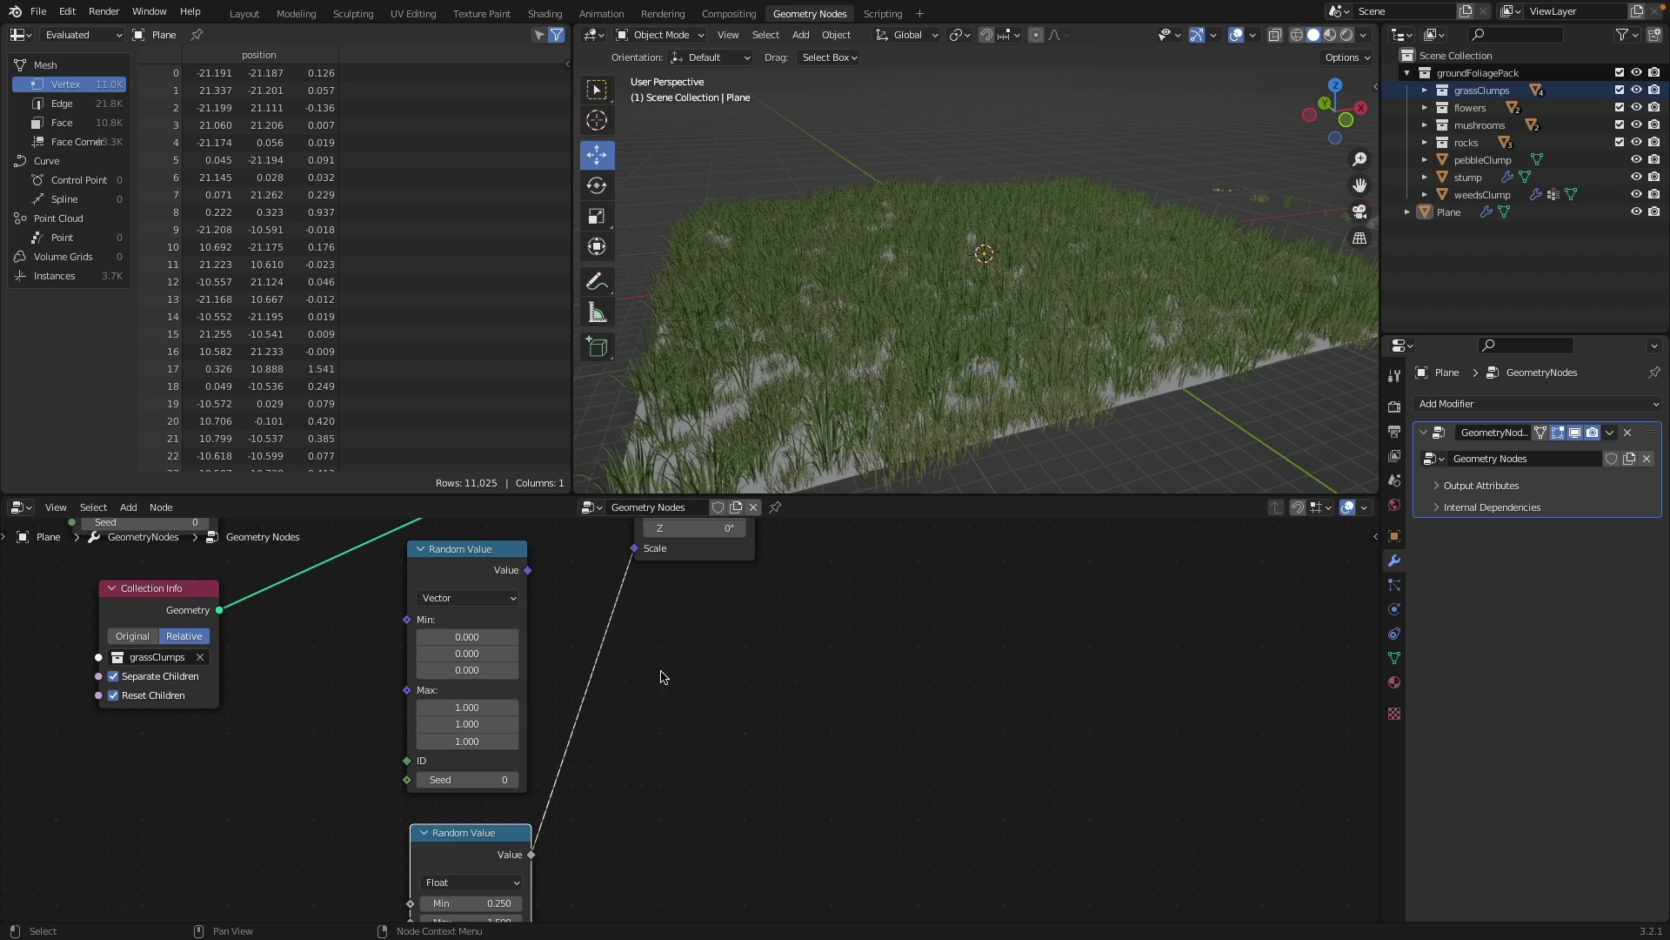
# - Connect the Vector Random Value node's Value output to the Rotation input of Instance on Points
pyautogui.moveTo(664, 675); pyautogui.dragTo(645, 824, button='middle')
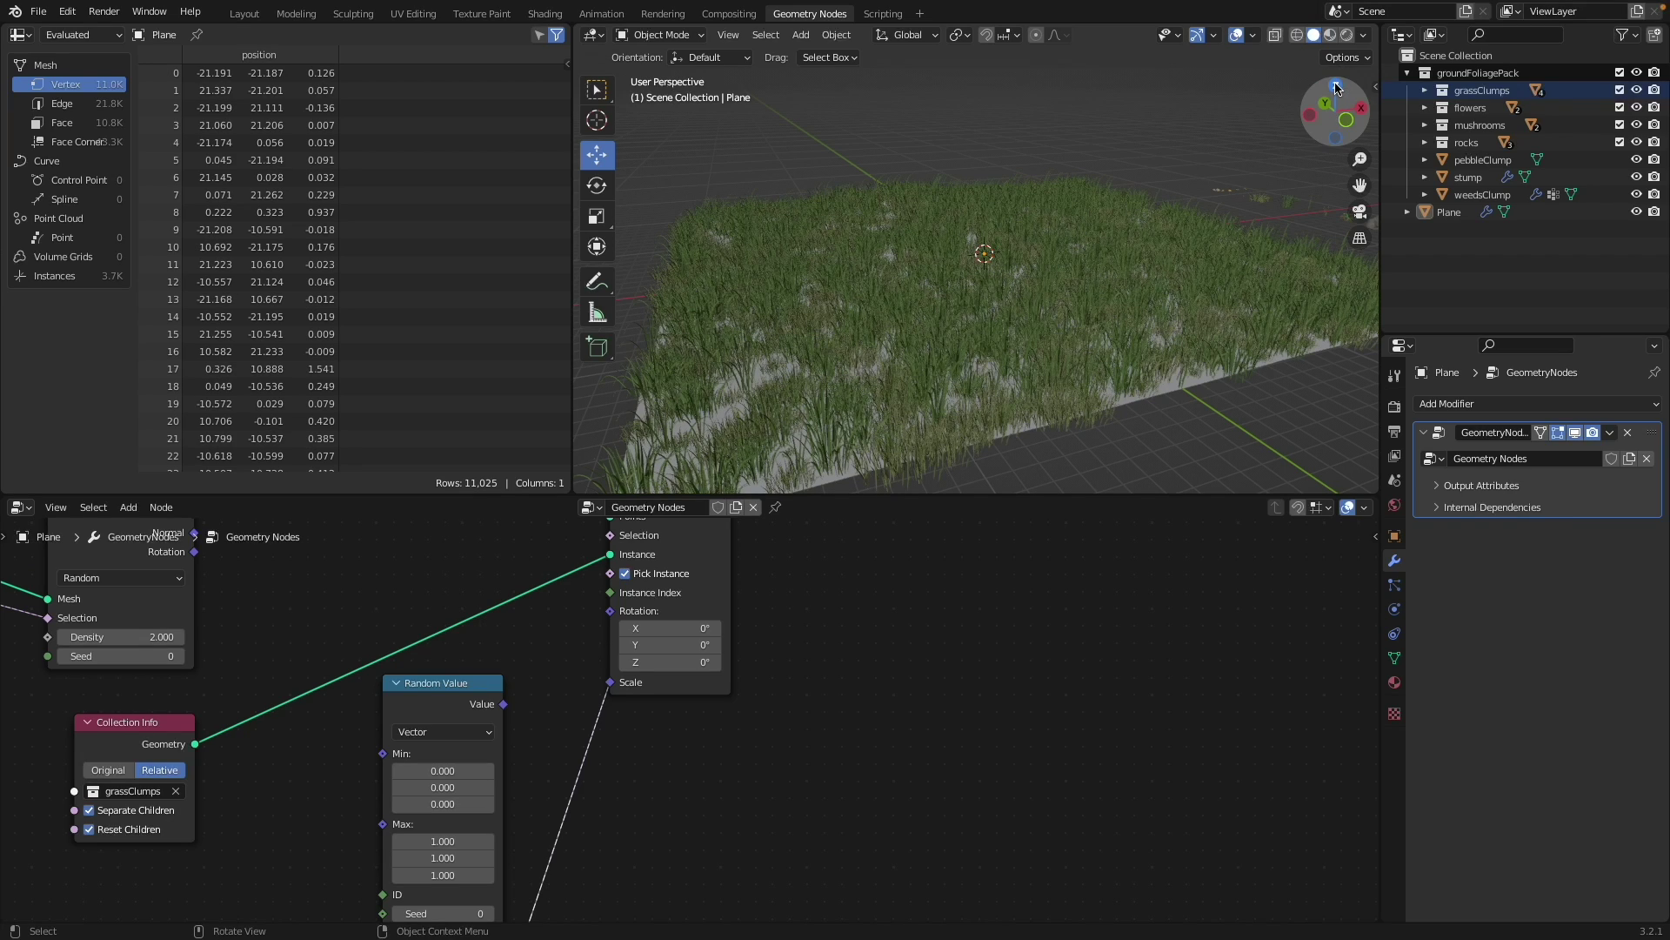
pyautogui.moveTo(736, 713); pyautogui.dragTo(788, 645, button='middle')
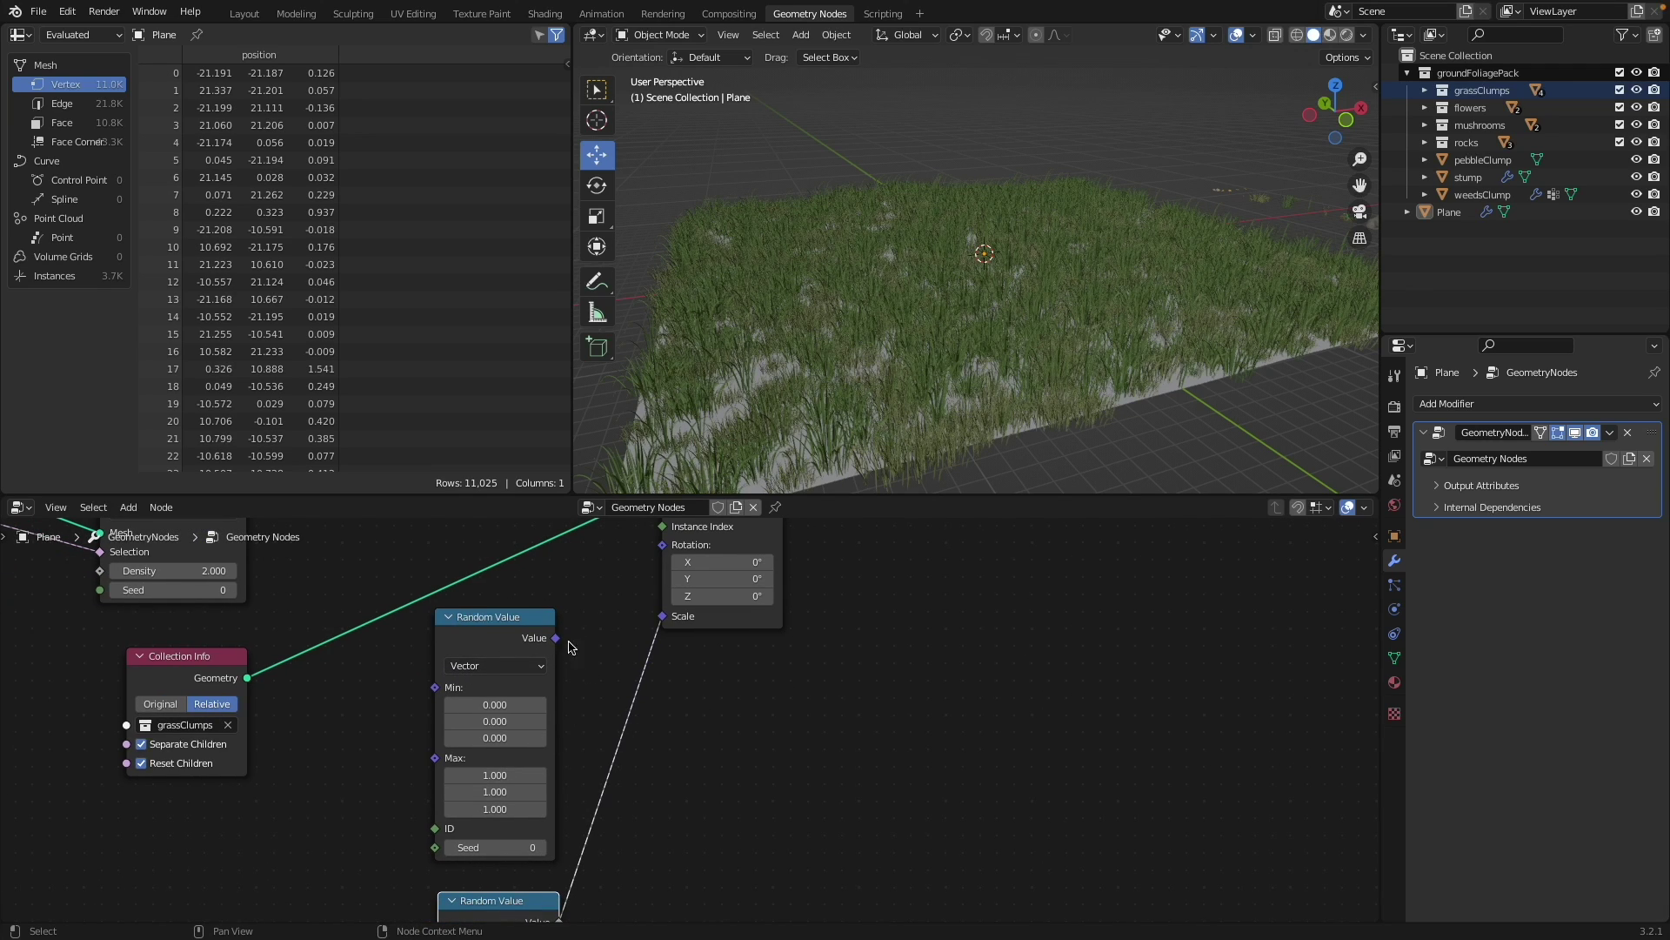
pyautogui.moveTo(571, 645); pyautogui.dragTo(531, 689, button='middle')
pyautogui.moveTo(490, 688); pyautogui.dragTo(602, 603)
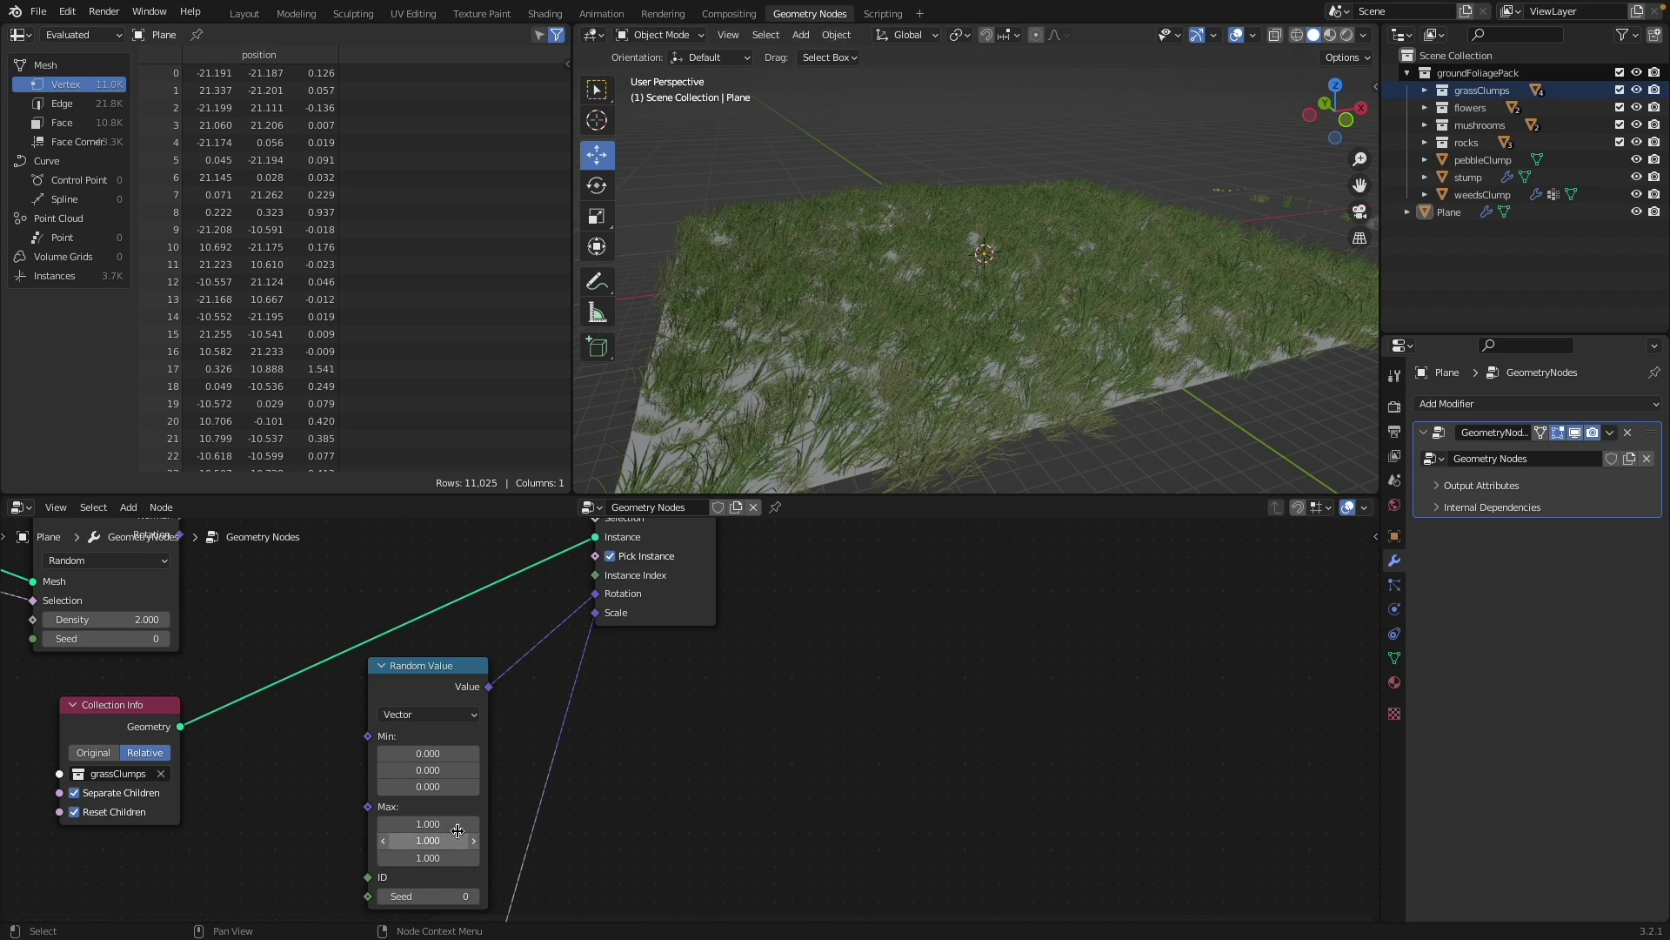
# - Set the Vector Random Value node's Max to 0 in X, 0 in Y and 446.9 in Z
pyautogui.moveTo(570, 831); pyautogui.dragTo(688, 723, button='middle')
pyautogui.scroll(2, 687, 722)
pyautogui.click(483, 721)
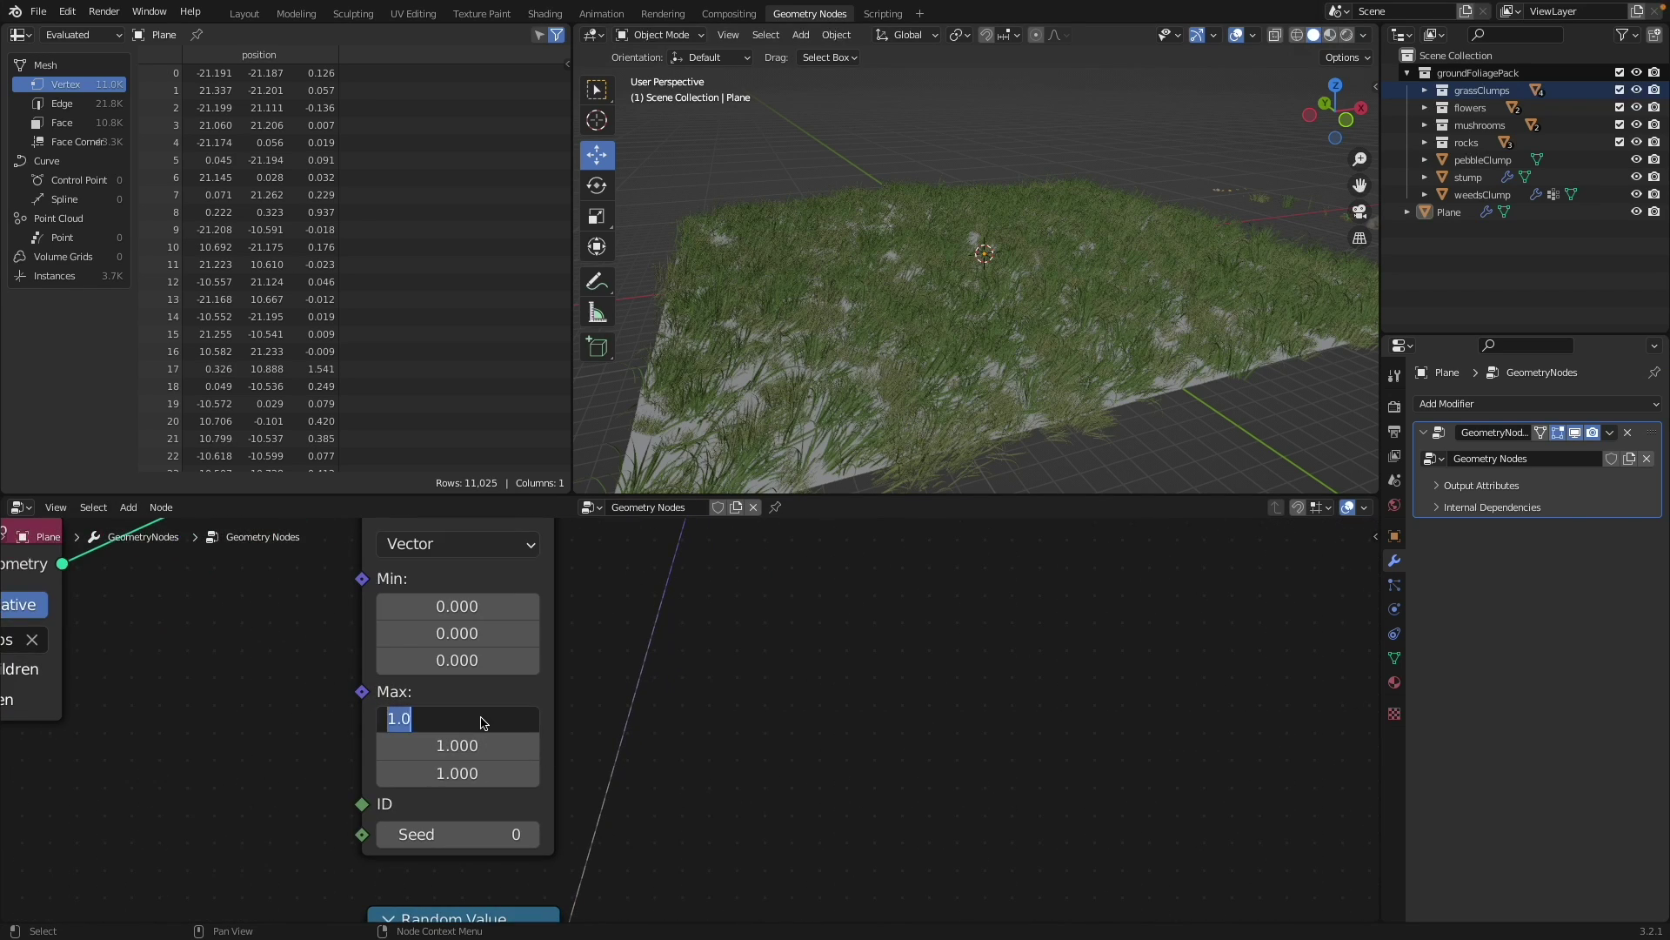
pyautogui.press('Tab')
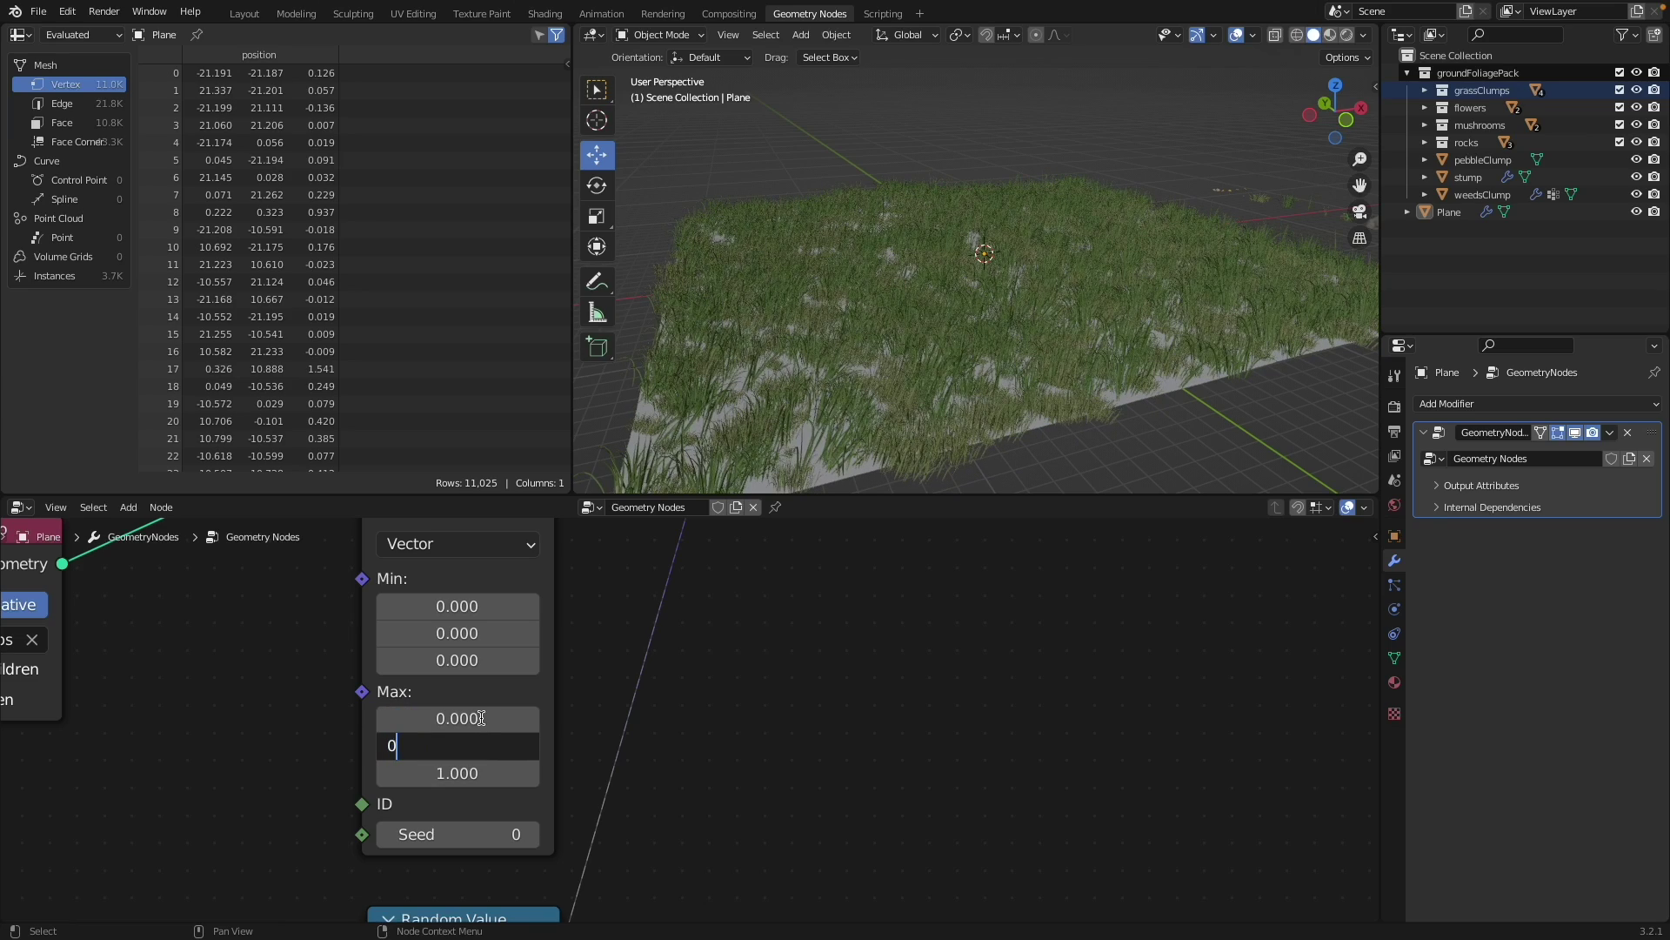
pyautogui.press('Return')
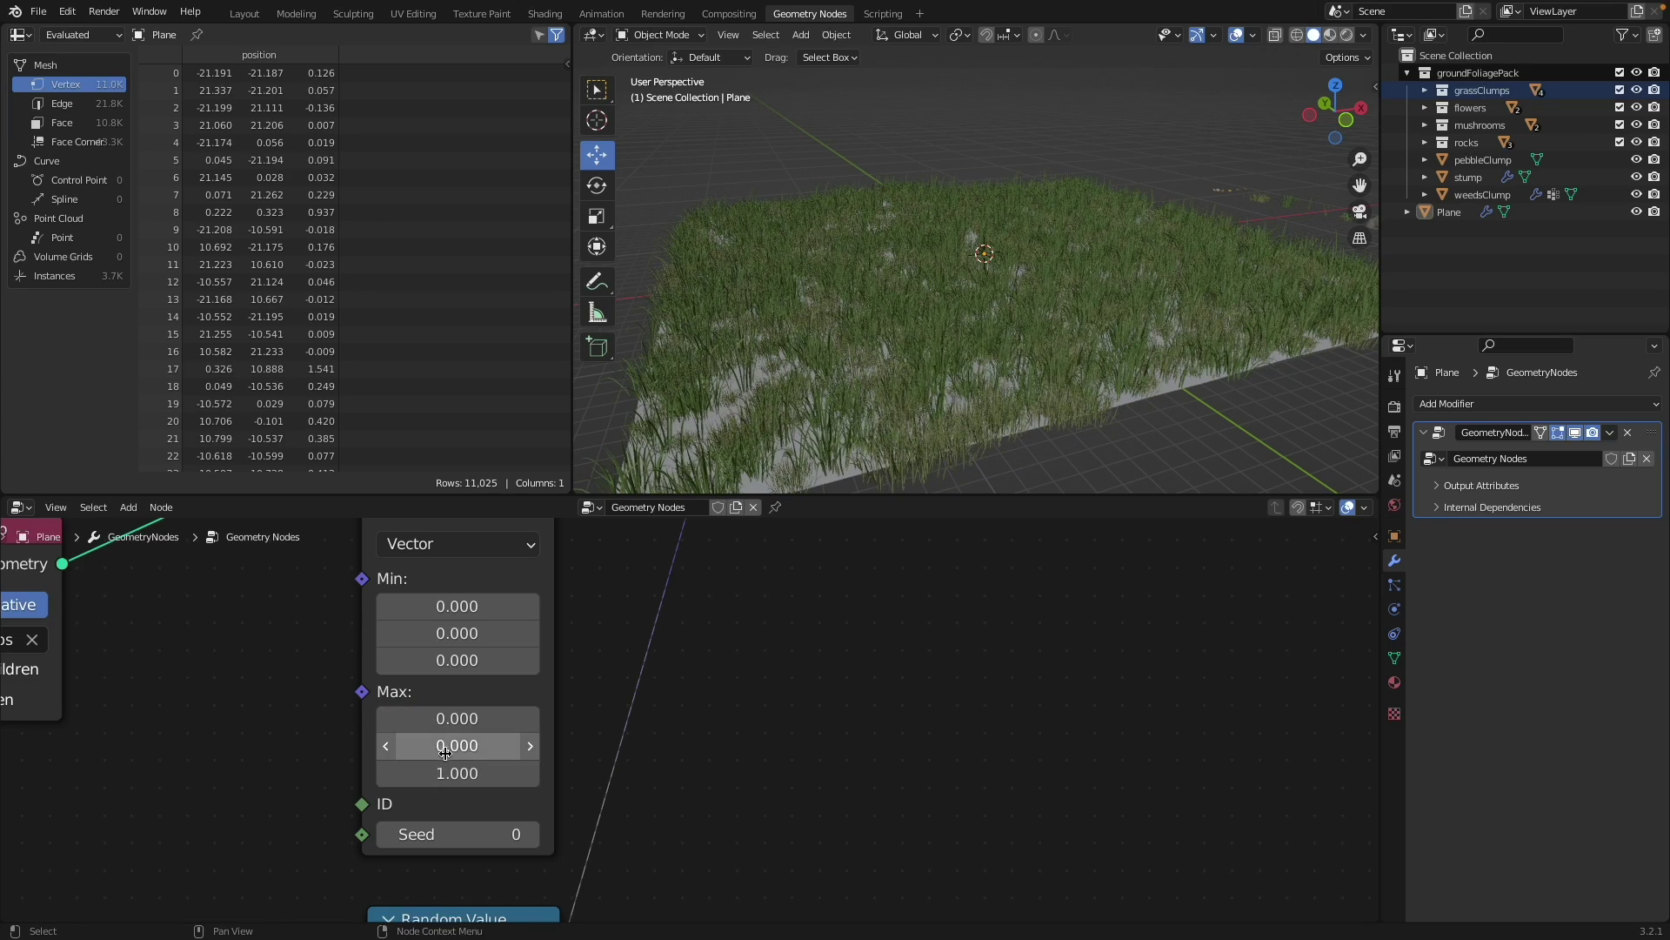
pyautogui.moveTo(444, 773); pyautogui.dragTo(1009, 768)
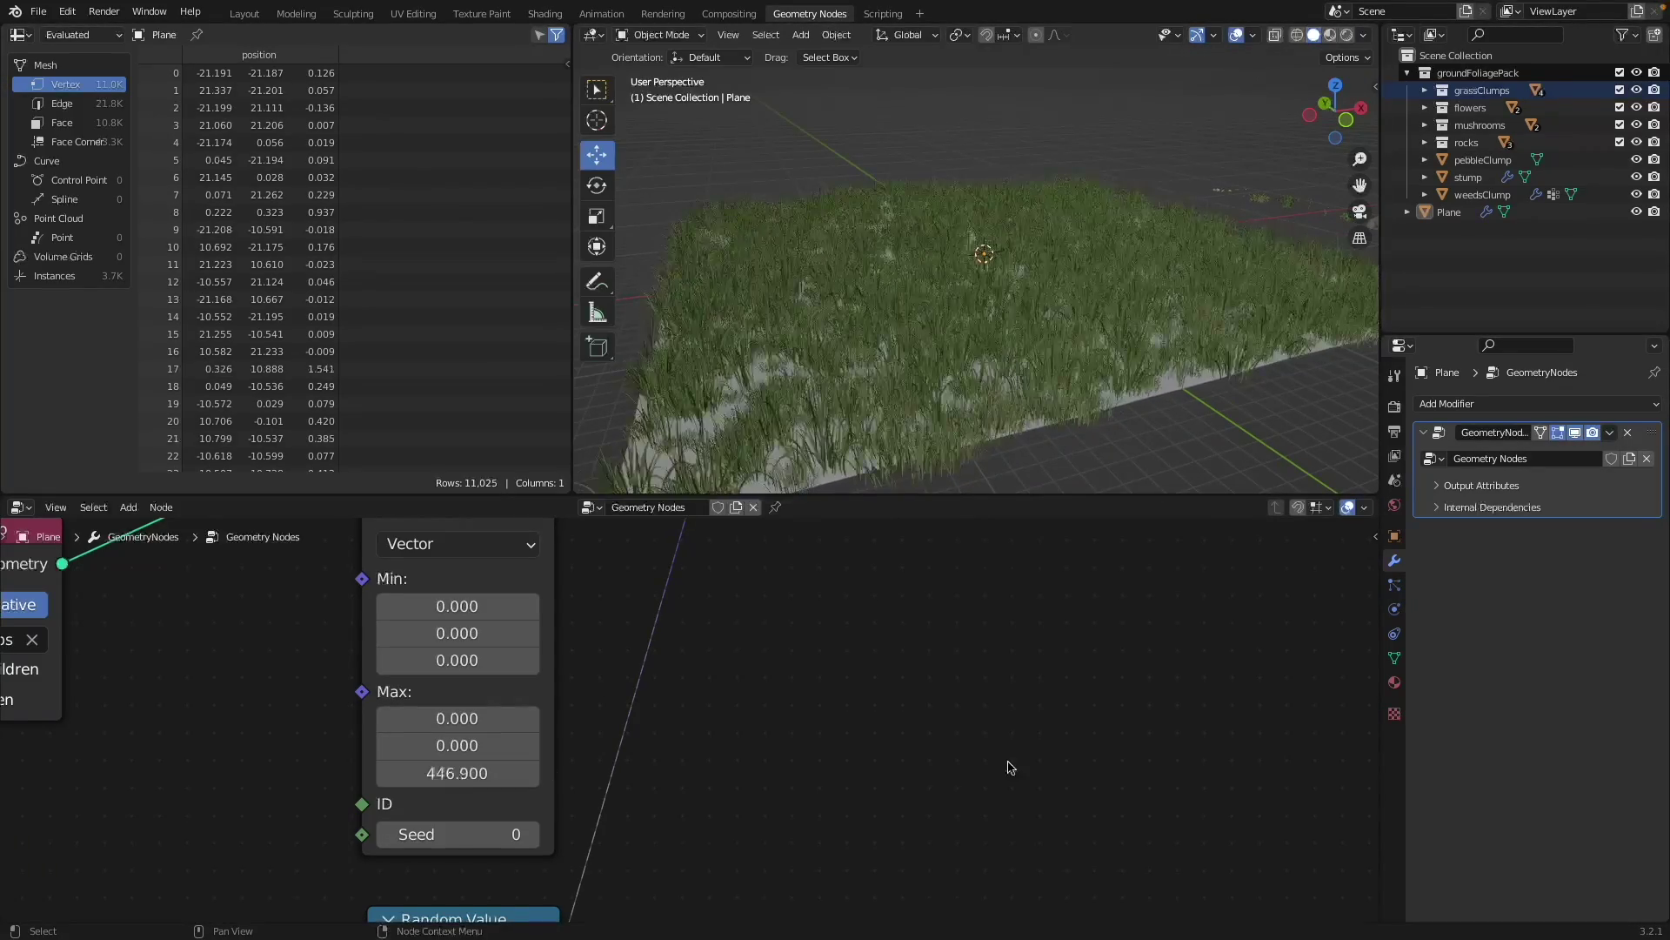
# - Examine the random rotation of the grass clumps on the plane up close and from a low angle
pyautogui.moveTo(977, 261); pyautogui.dragTo(984, 369, button='middle')
pyautogui.scroll(6, 961, 326)
pyautogui.scroll(-3, 944, 228)
pyautogui.scroll(-4, 941, 193)
pyautogui.scroll(4, 948, 252)
pyautogui.scroll(-3, 982, 351)
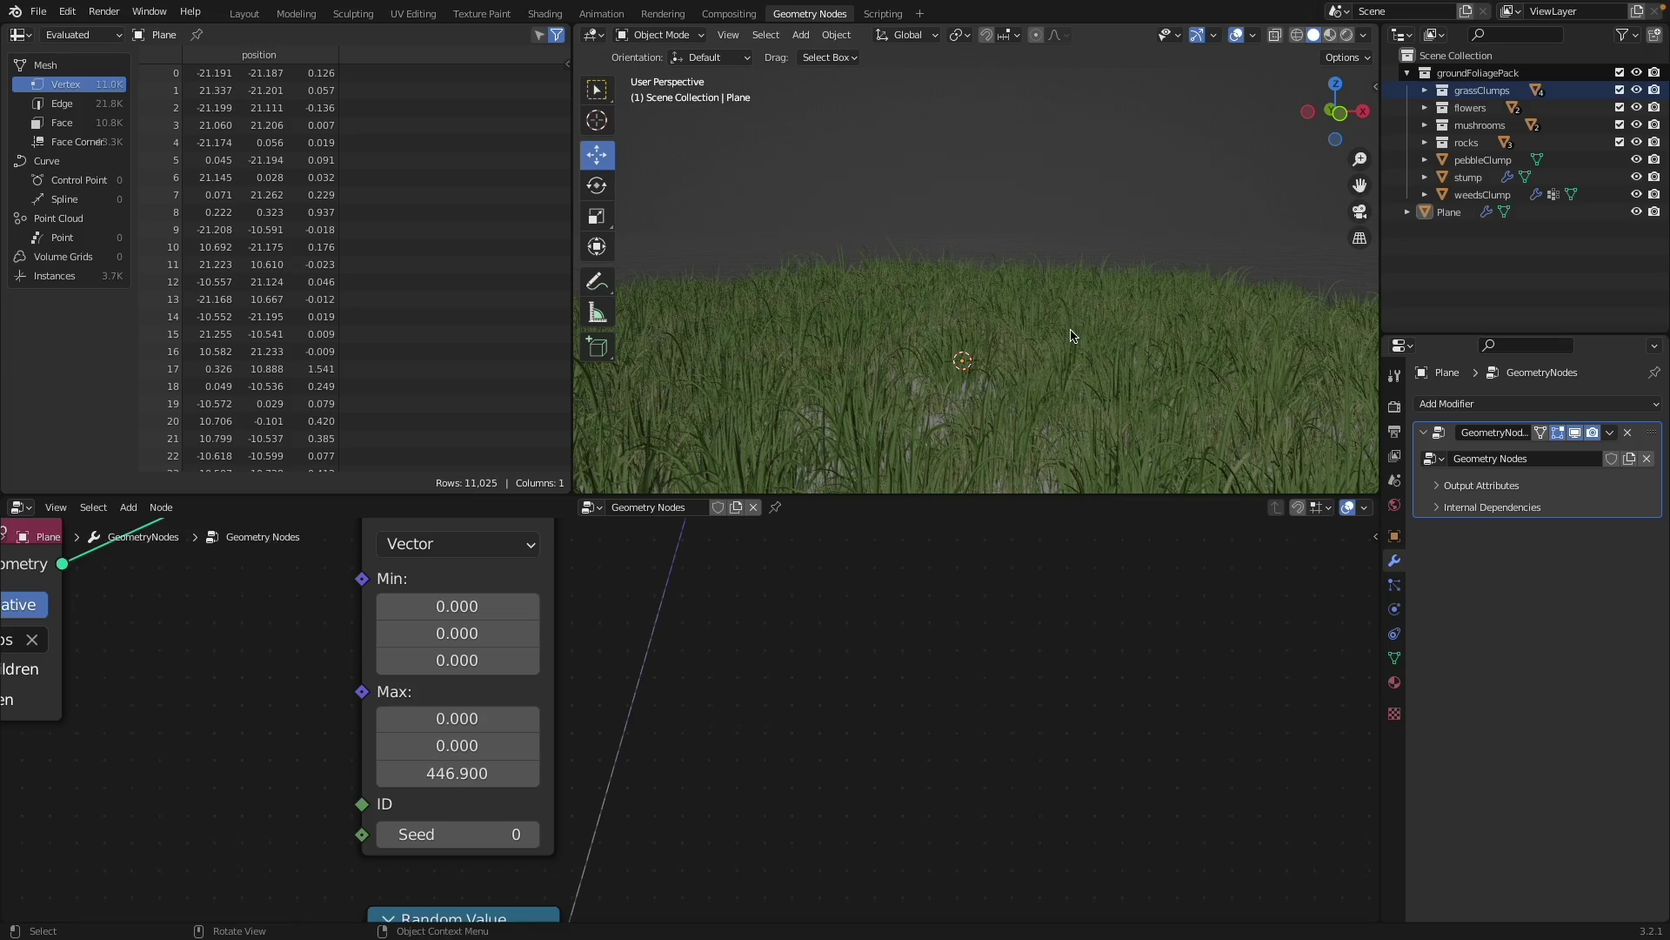
pyautogui.scroll(-5, 827, 715)
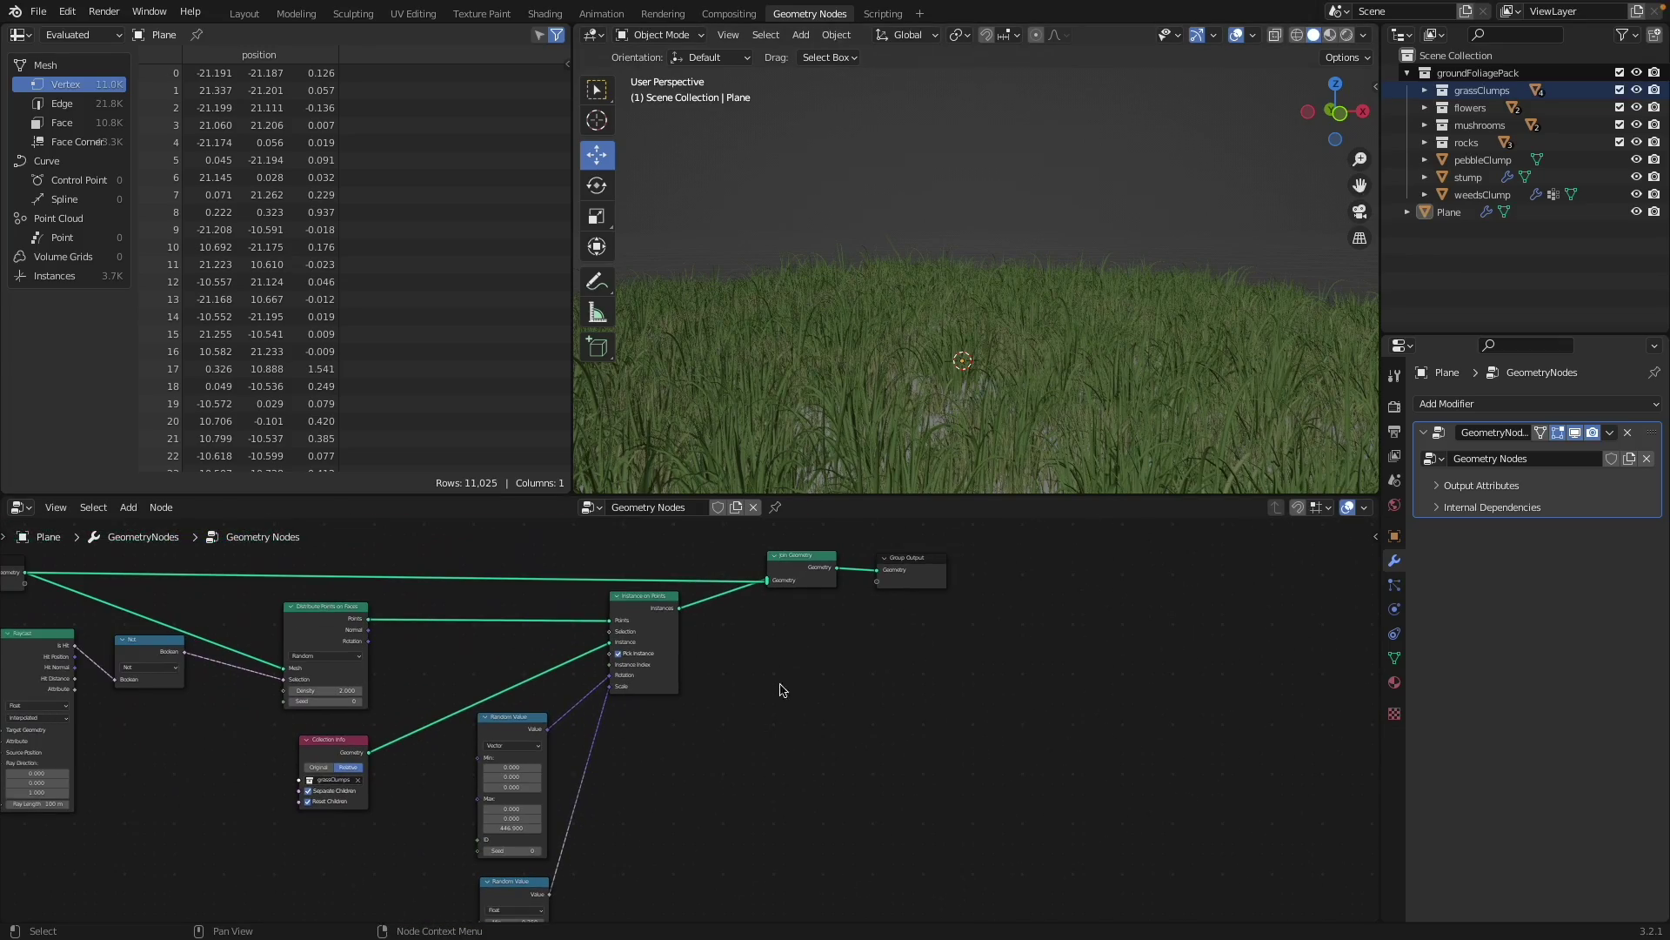
# - In top view, select the three rocks beside the plane and move them together onto the grass
pyautogui.moveTo(924, 381); pyautogui.dragTo(1188, 407, button='middle')
pyautogui.press('KP_7')
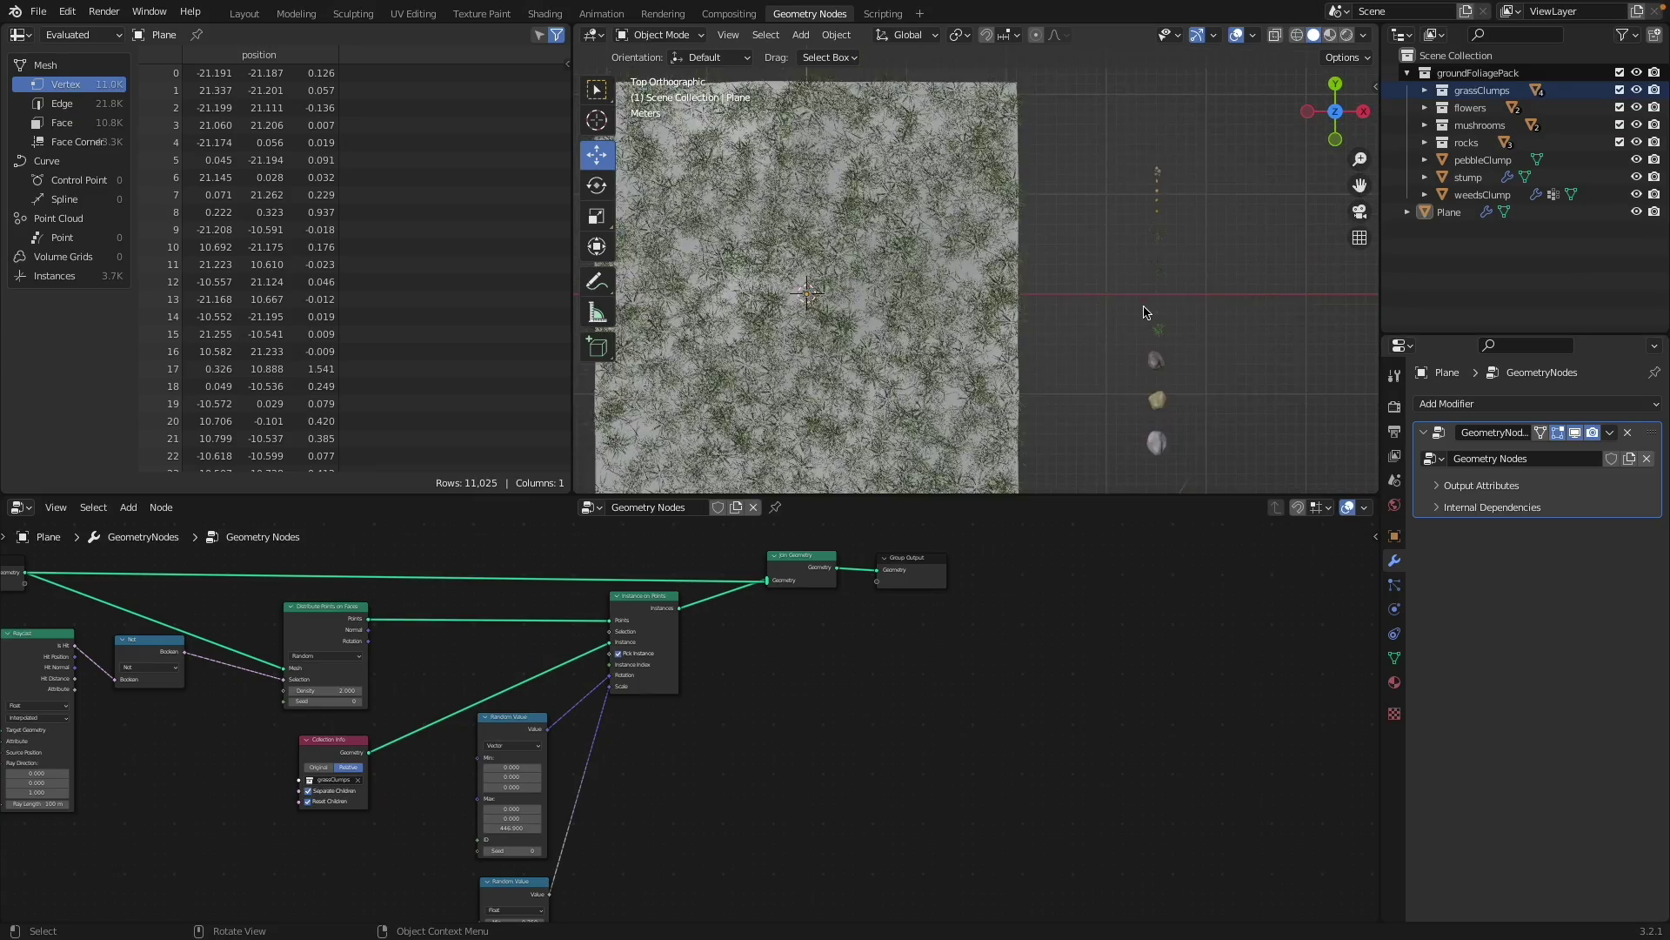
pyautogui.scroll(-1, 1145, 311)
pyautogui.keyDown('shift'); pyautogui.moveTo(1147, 315); pyautogui.dragTo(1162, 261, button='middle'); pyautogui.keyUp('shift')
pyautogui.scroll(4, 1174, 305)
pyautogui.keyDown('shift'); pyautogui.moveTo(1188, 357); pyautogui.dragTo(1018, 402, button='middle'); pyautogui.keyUp('shift')
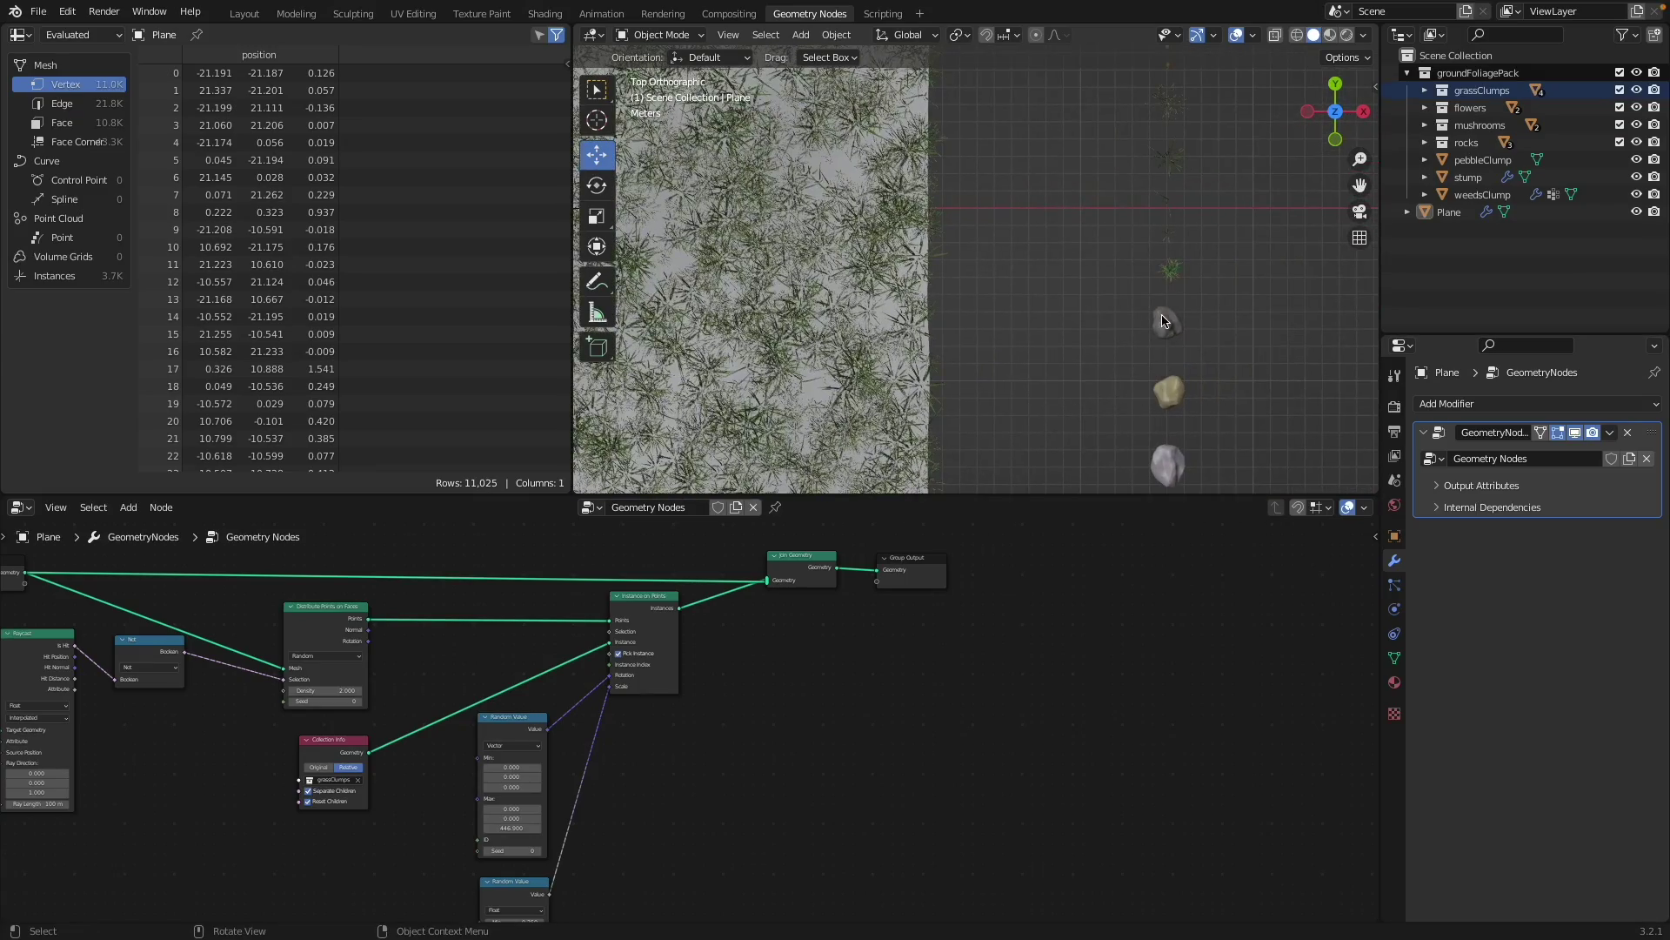
pyautogui.click(1168, 326)
pyautogui.keyDown('shift'); pyautogui.click(1169, 393); pyautogui.keyUp('shift')
pyautogui.keyDown('shift'); pyautogui.click(1166, 470); pyautogui.keyUp('shift')
pyautogui.scroll(-3, 1122, 365)
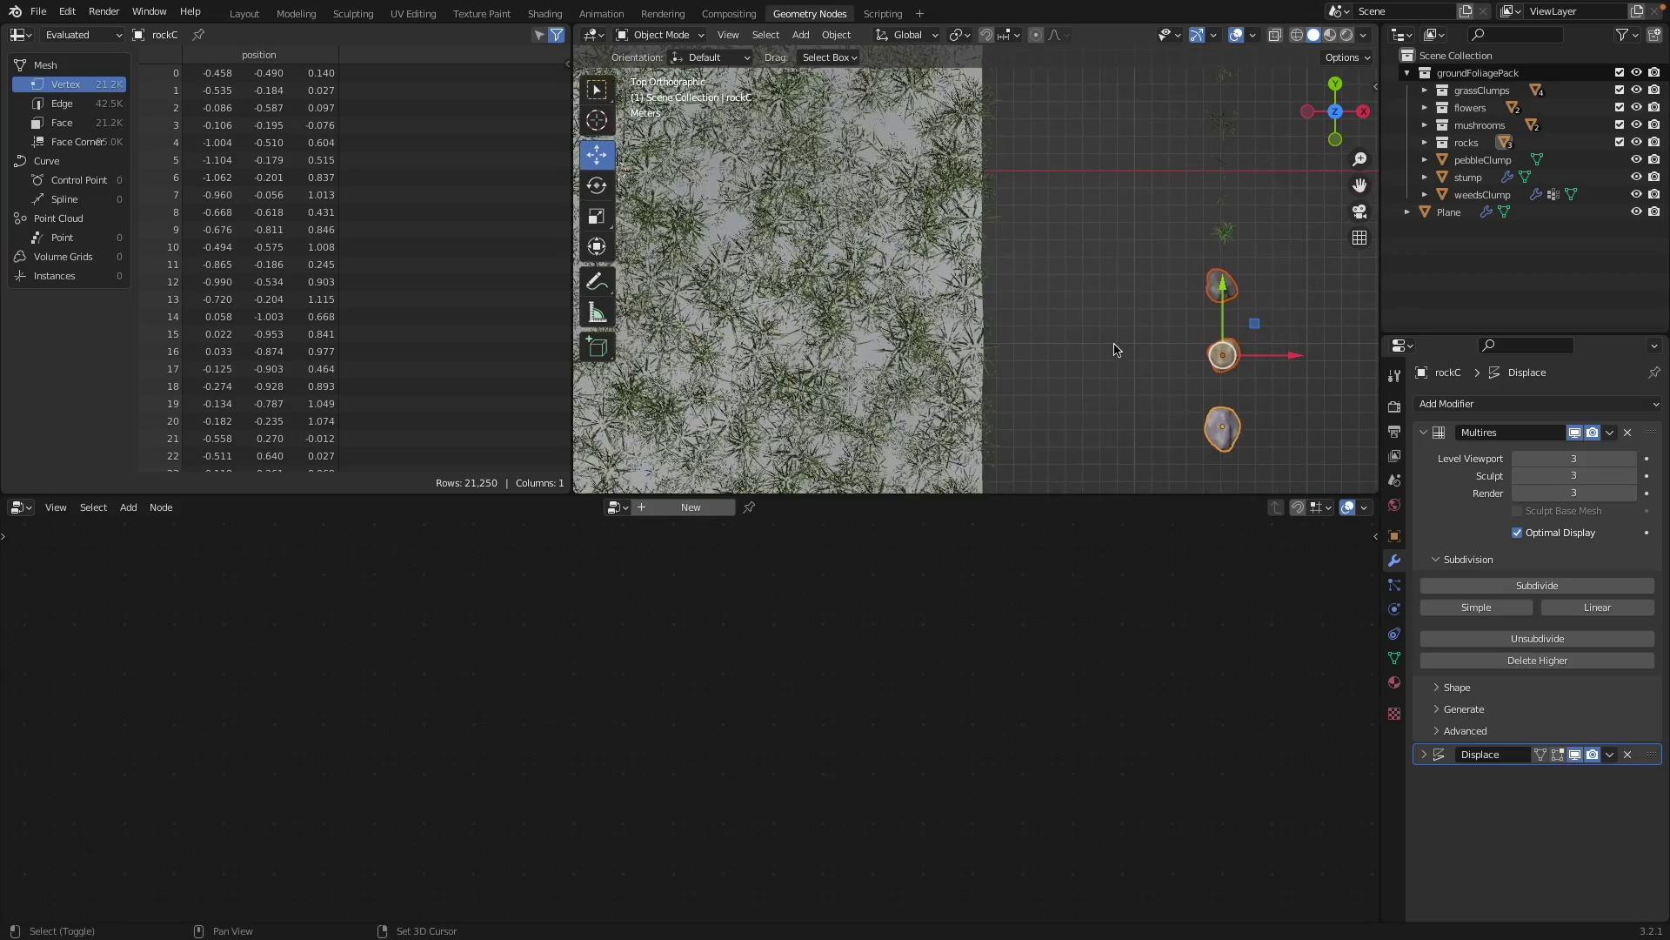
pyautogui.press('g')
pyautogui.click(777, 281)
# - Shift the three selected rocks along Y toward the plane's centre and rotate them as a group
pyautogui.keyDown('shift'); pyautogui.moveTo(706, 245); pyautogui.dragTo(766, 329, button='middle'); pyautogui.keyUp('shift')
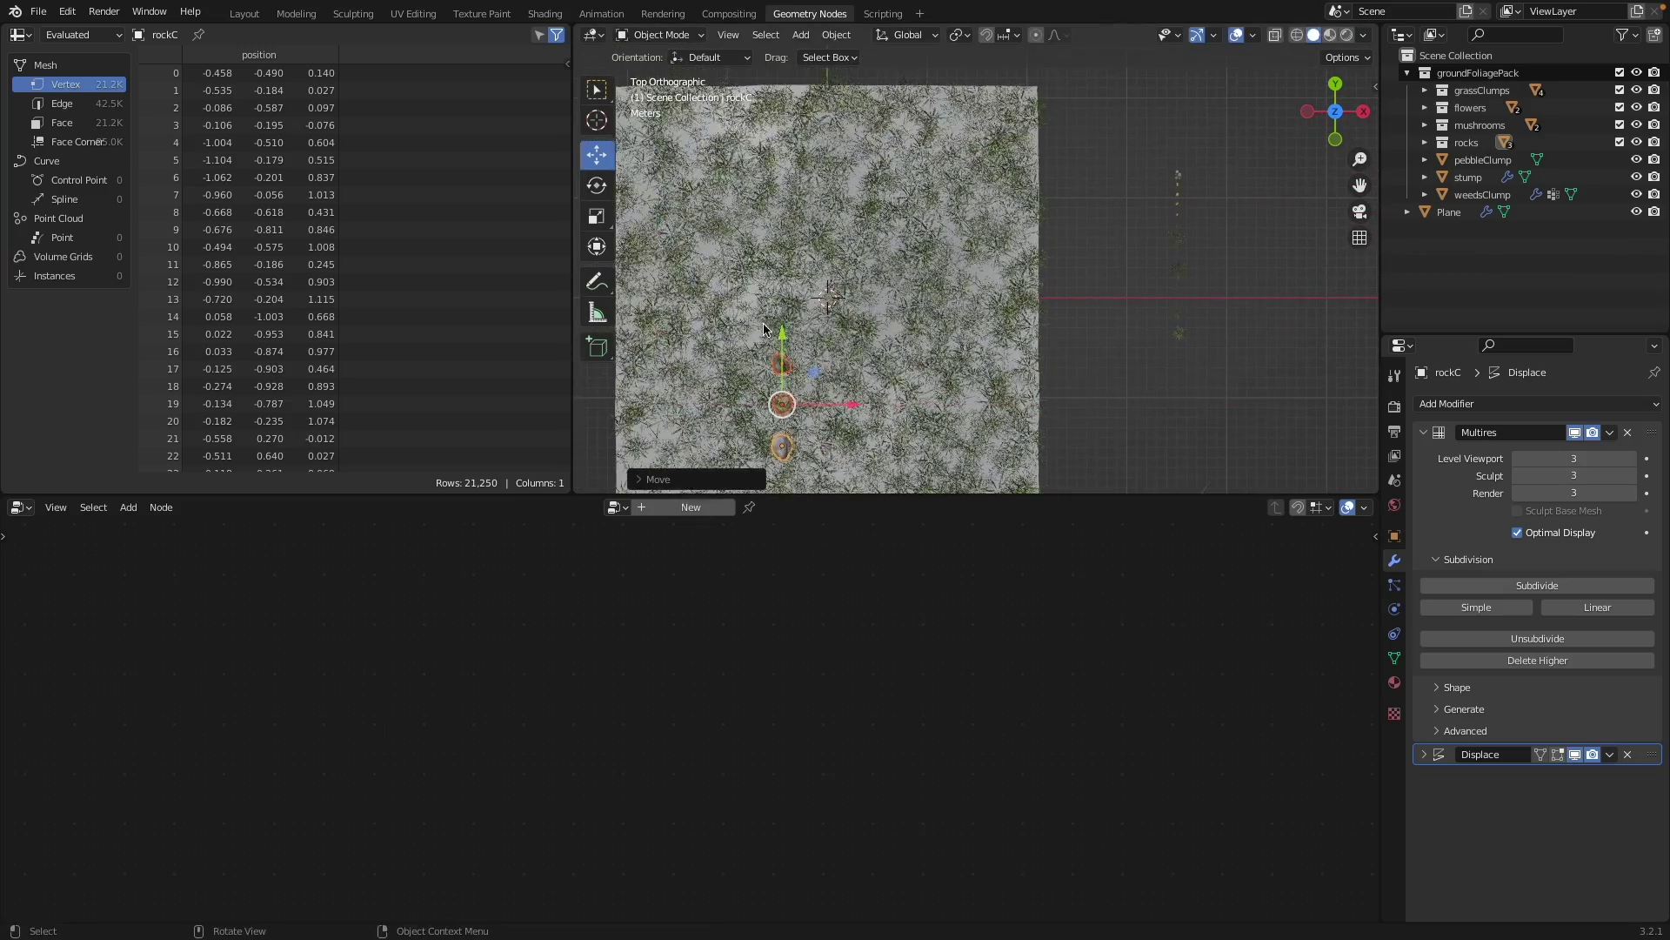
pyautogui.moveTo(778, 343); pyautogui.dragTo(779, 244)
pyautogui.press('r')
pyautogui.click(853, 271)
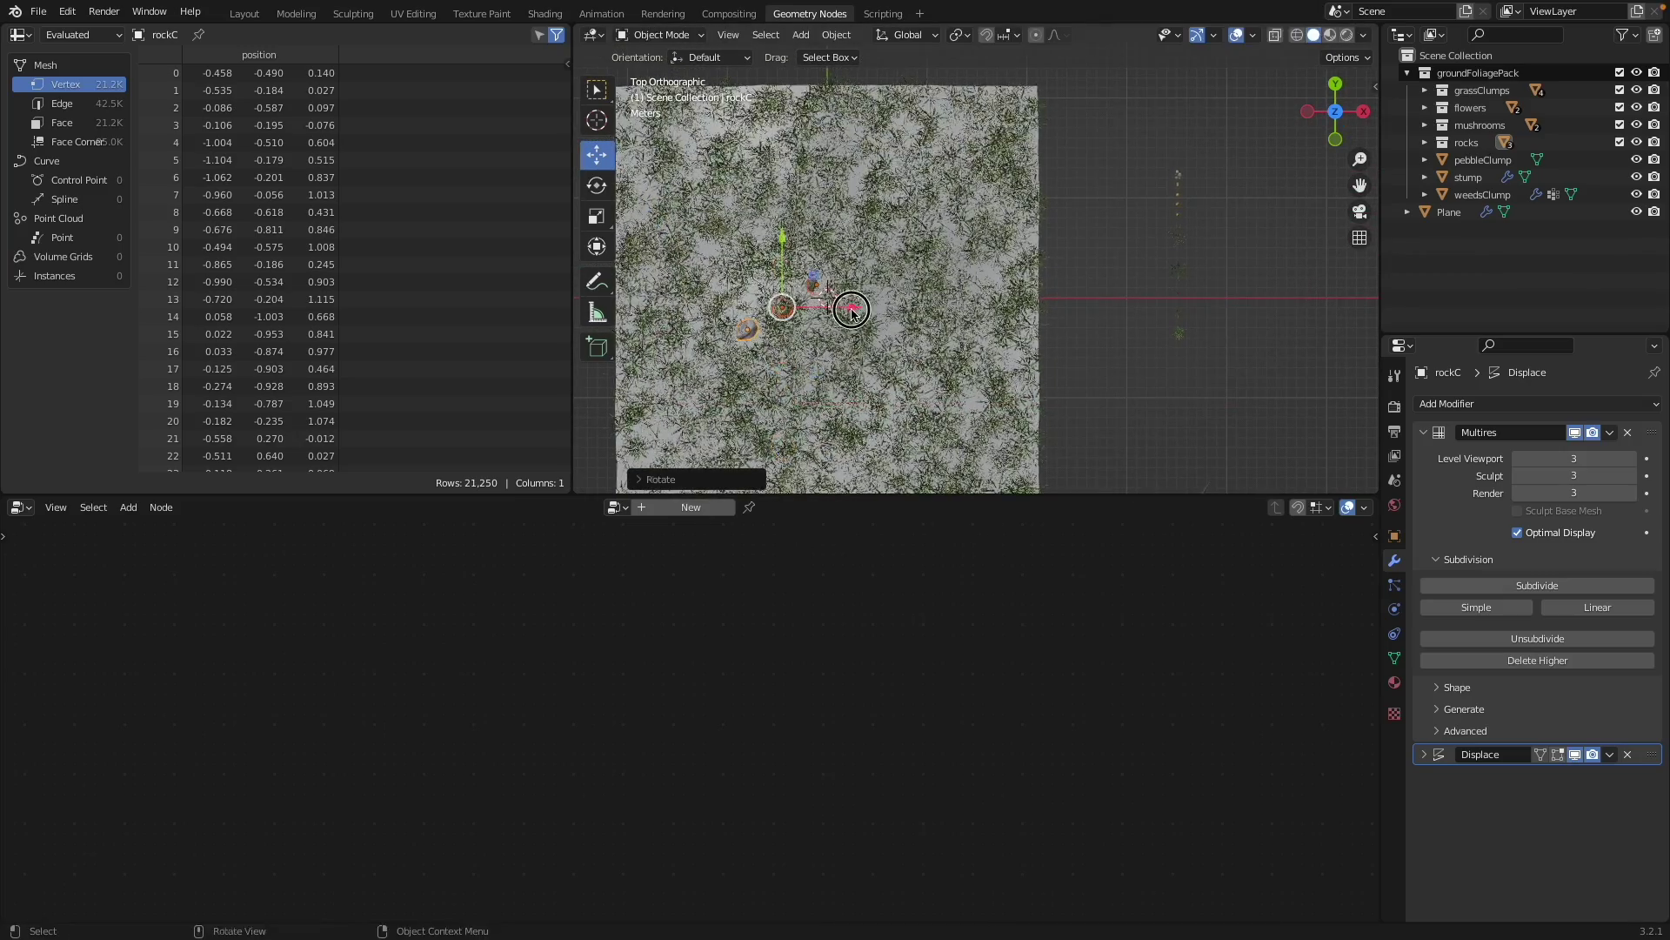
# - Move rockC closer to the other two rocks and scale it up about 2.07 times
pyautogui.moveTo(849, 288); pyautogui.dragTo(890, 168, button='middle')
pyautogui.keyDown('shift'); pyautogui.moveTo(793, 364); pyautogui.dragTo(949, 313, button='middle'); pyautogui.keyUp('shift')
pyautogui.scroll(6, 949, 313)
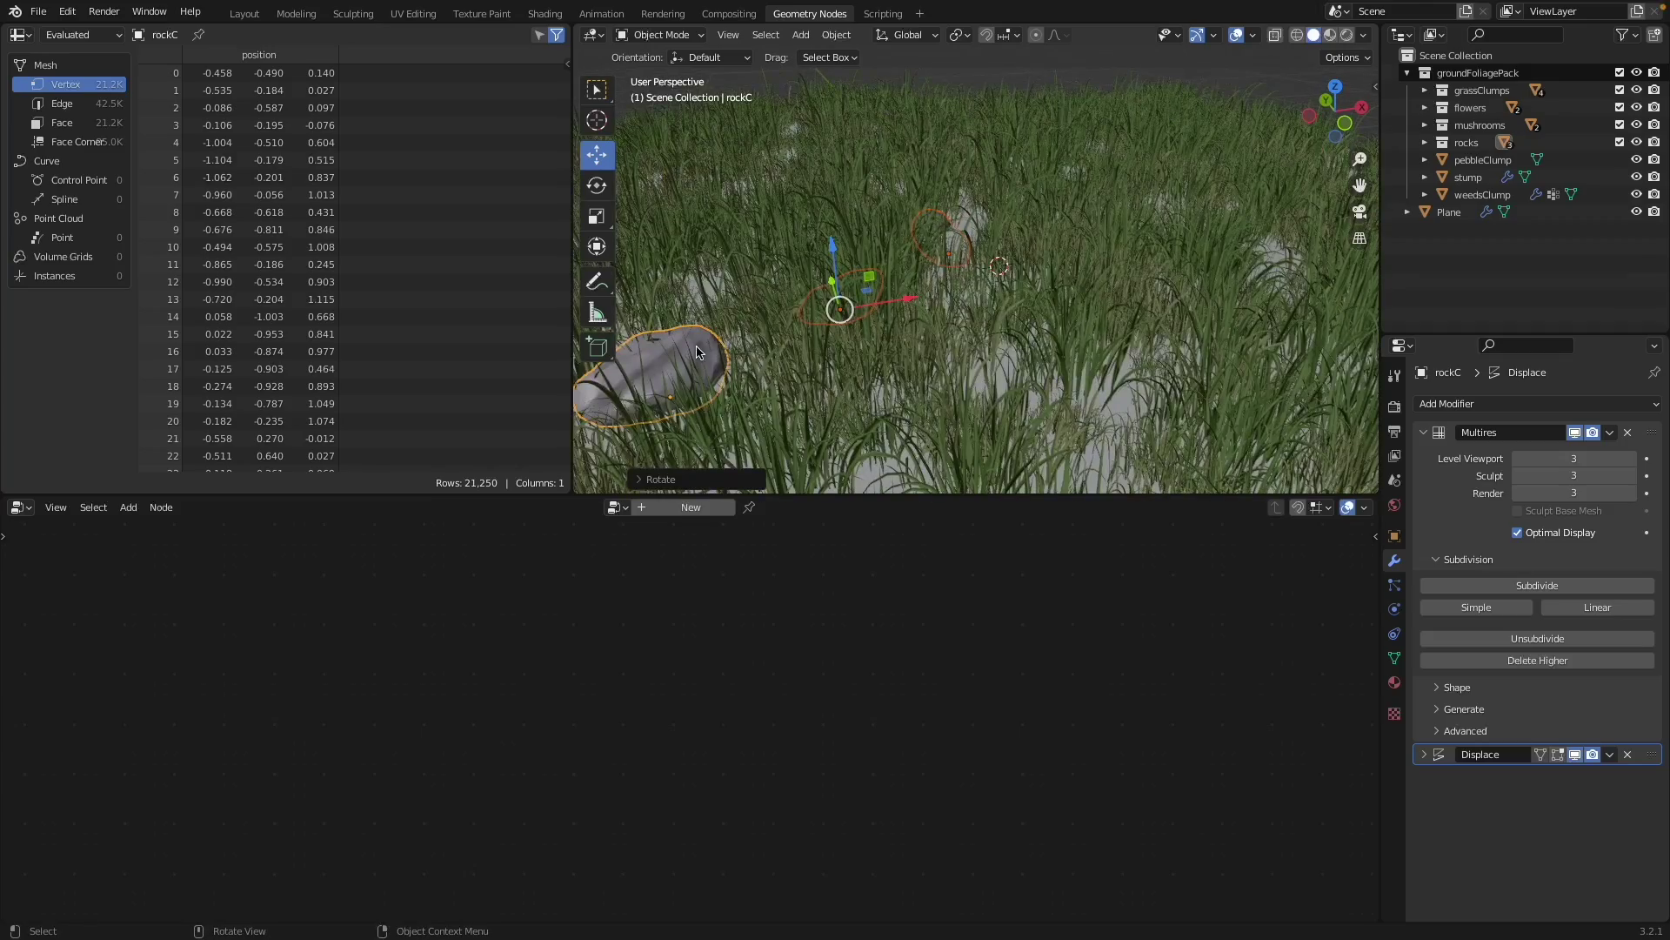
pyautogui.click(652, 363)
pyautogui.press('g')
pyautogui.click(782, 297)
pyautogui.press('s')
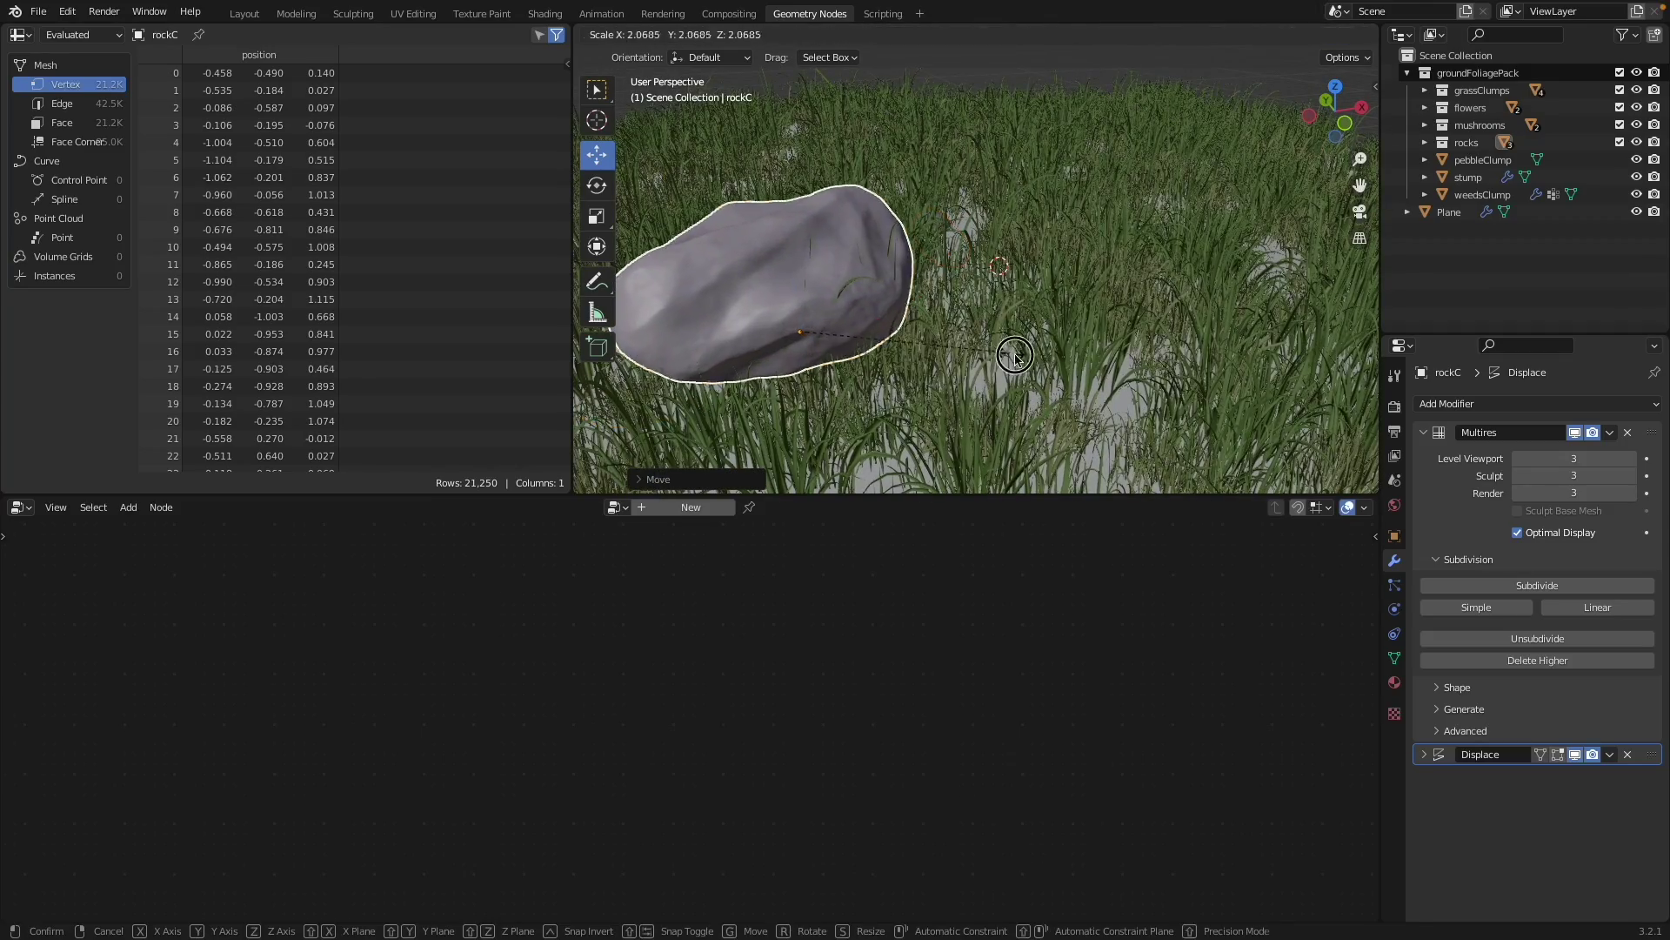
pyautogui.click(1016, 357)
# - Adjust rockC's height along the Z axis and resize it again
pyautogui.press('g')
pyautogui.press('z')
pyautogui.click(798, 348)
pyautogui.scroll(-2, 809, 344)
pyautogui.moveTo(826, 338); pyautogui.dragTo(870, 322, button='middle')
pyautogui.press('s')
pyautogui.click(1017, 279)
pyautogui.moveTo(1017, 279); pyautogui.dragTo(932, 281, button='middle')
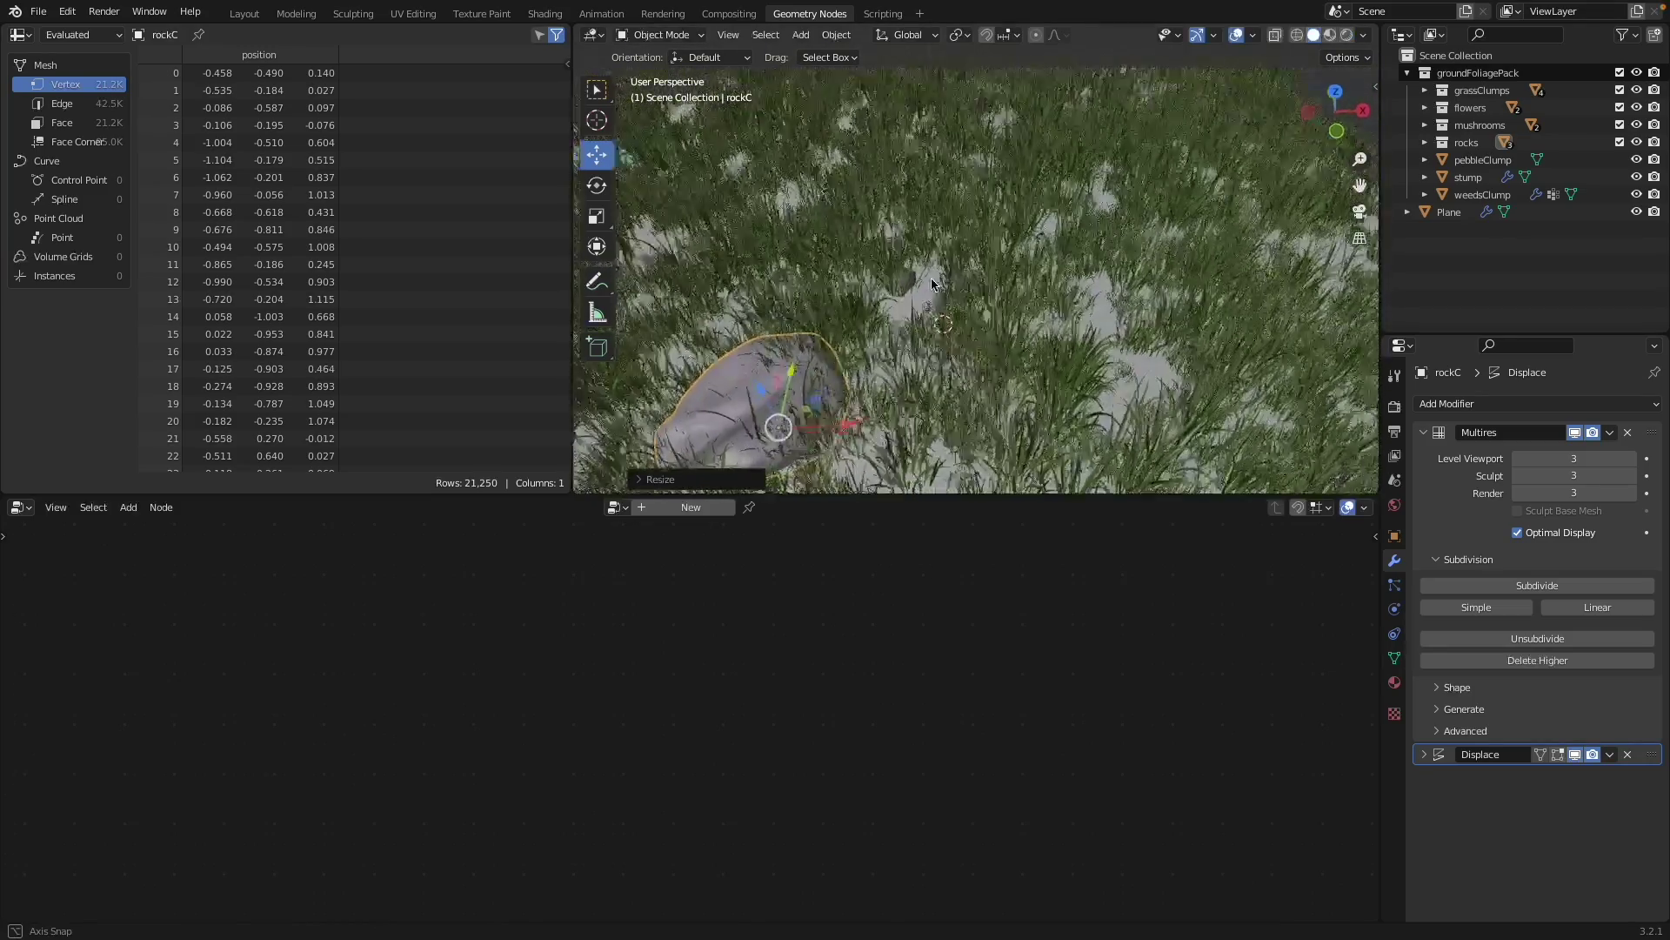
# - Raise rockB along the Z axis so it stands out of the grass
pyautogui.click(1002, 358)
pyautogui.press('g')
pyautogui.press('z')
pyautogui.click(1014, 337)
# - In top view, duplicate rockB, place the copy beside the other rocks and rotate it freely
pyautogui.scroll(-5, 1015, 326)
pyautogui.press('KP_7')
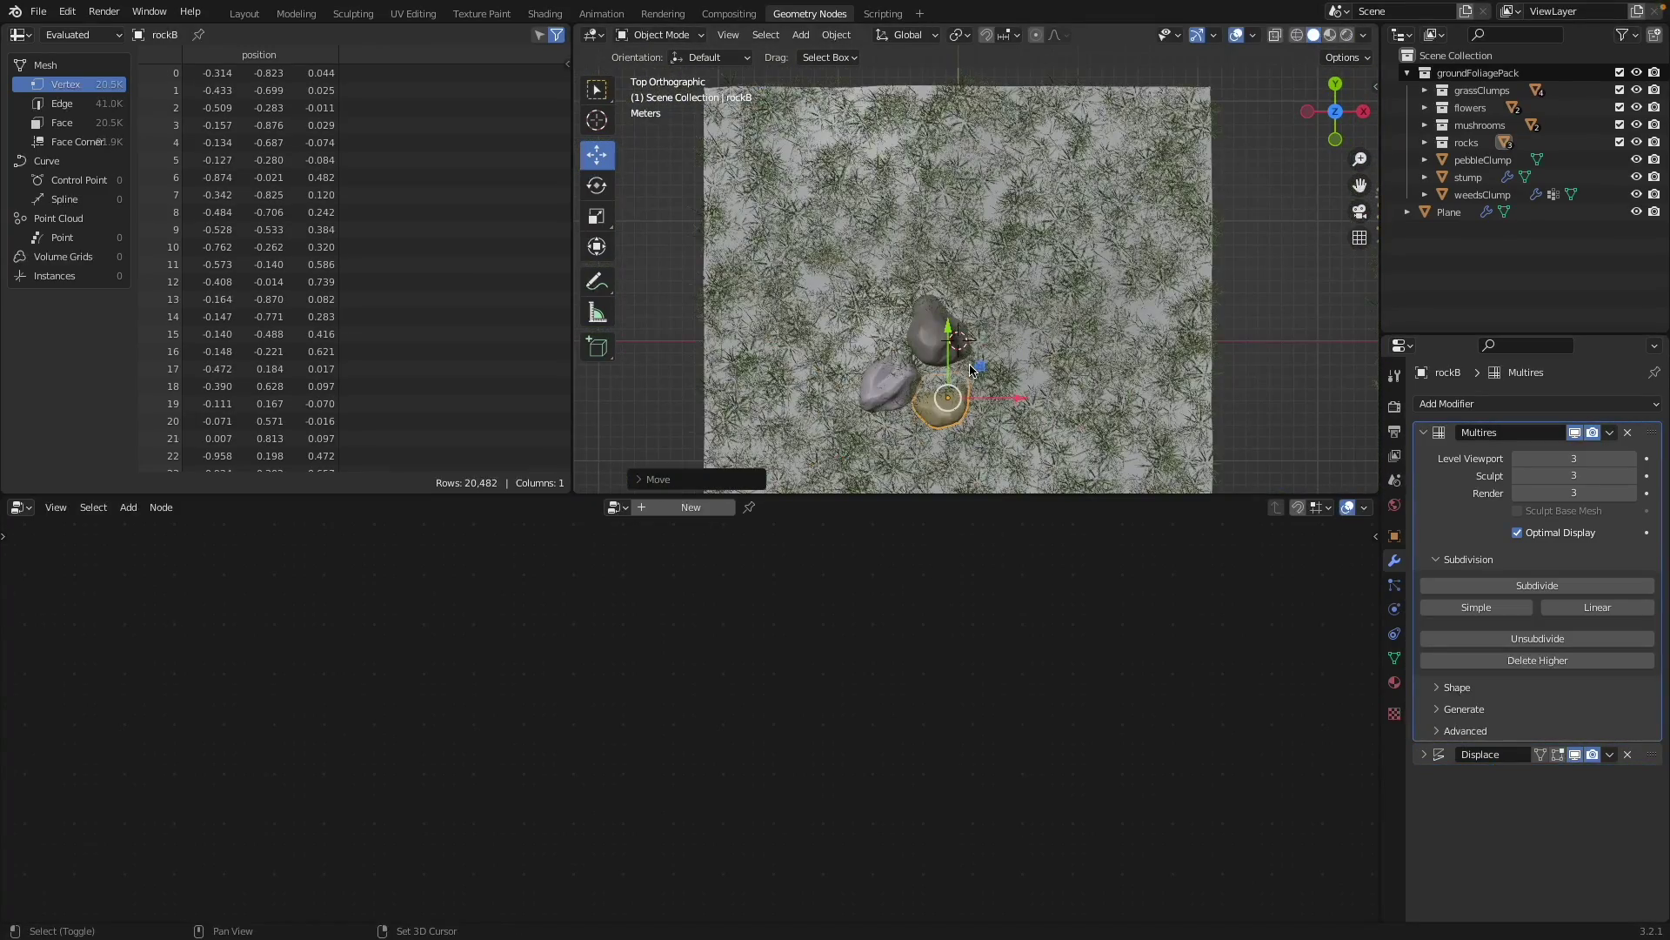
pyautogui.hotkey('shift', 'd')
pyautogui.click(1041, 336)
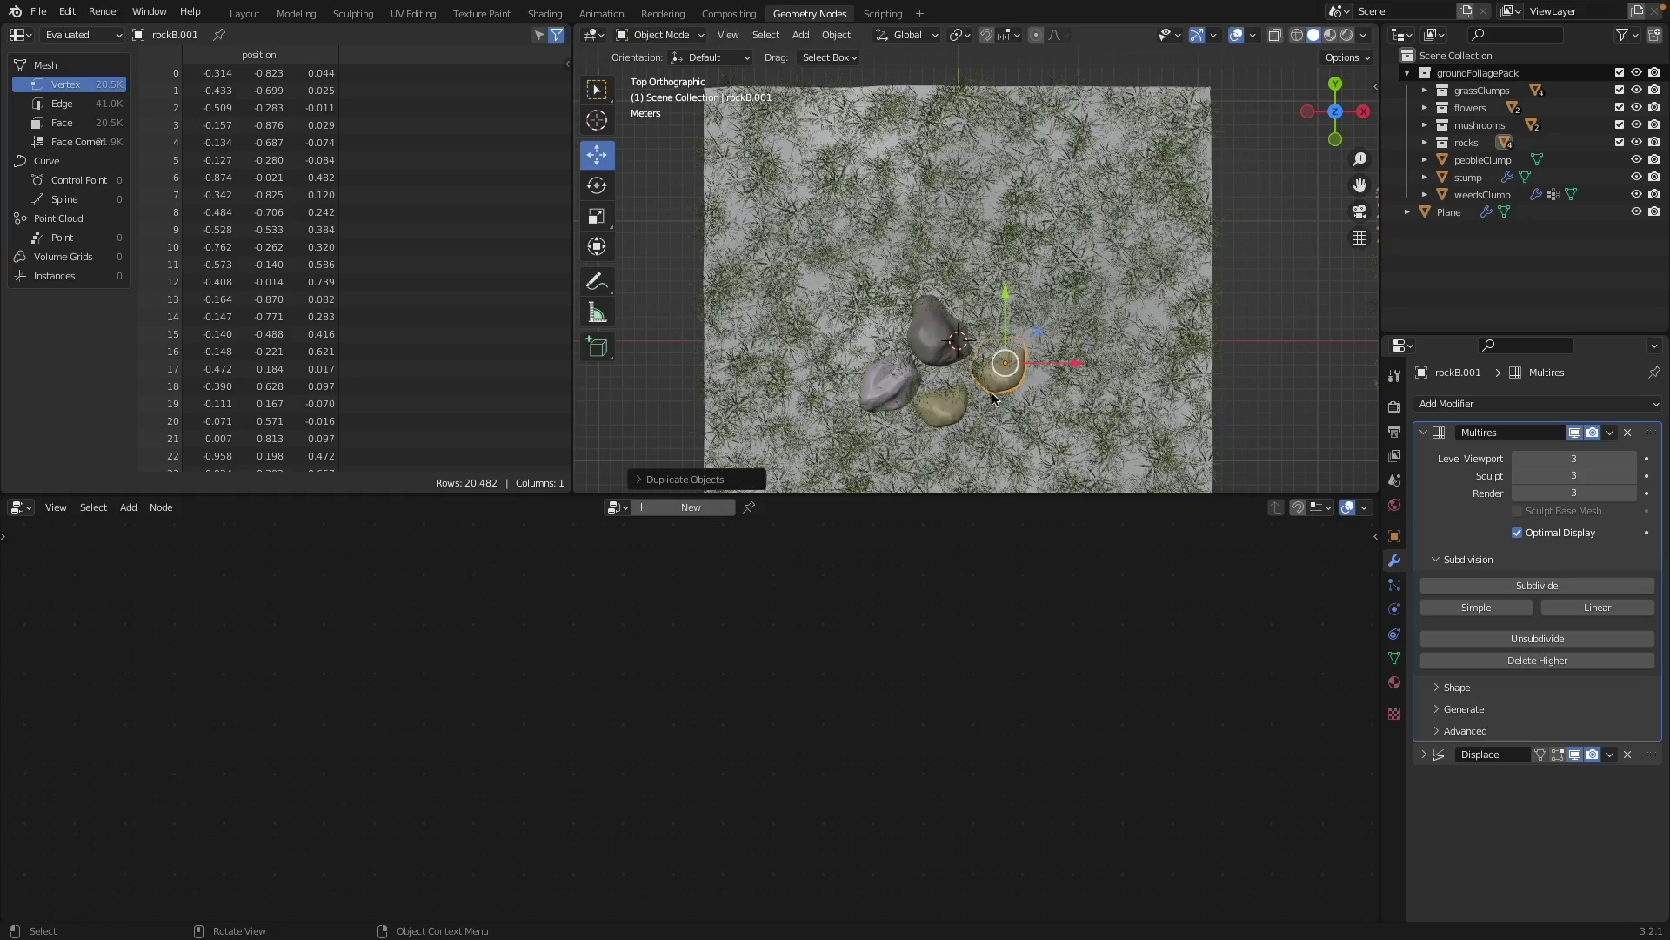
pyautogui.press('r')
pyautogui.press('r')
pyautogui.click(1012, 361)
# - Scale the duplicated rock up about 1.8 times so it becomes the largest of the group
pyautogui.moveTo(977, 385); pyautogui.dragTo(1031, 300, button='middle')
pyautogui.scroll(3, 1044, 304)
pyautogui.press('s')
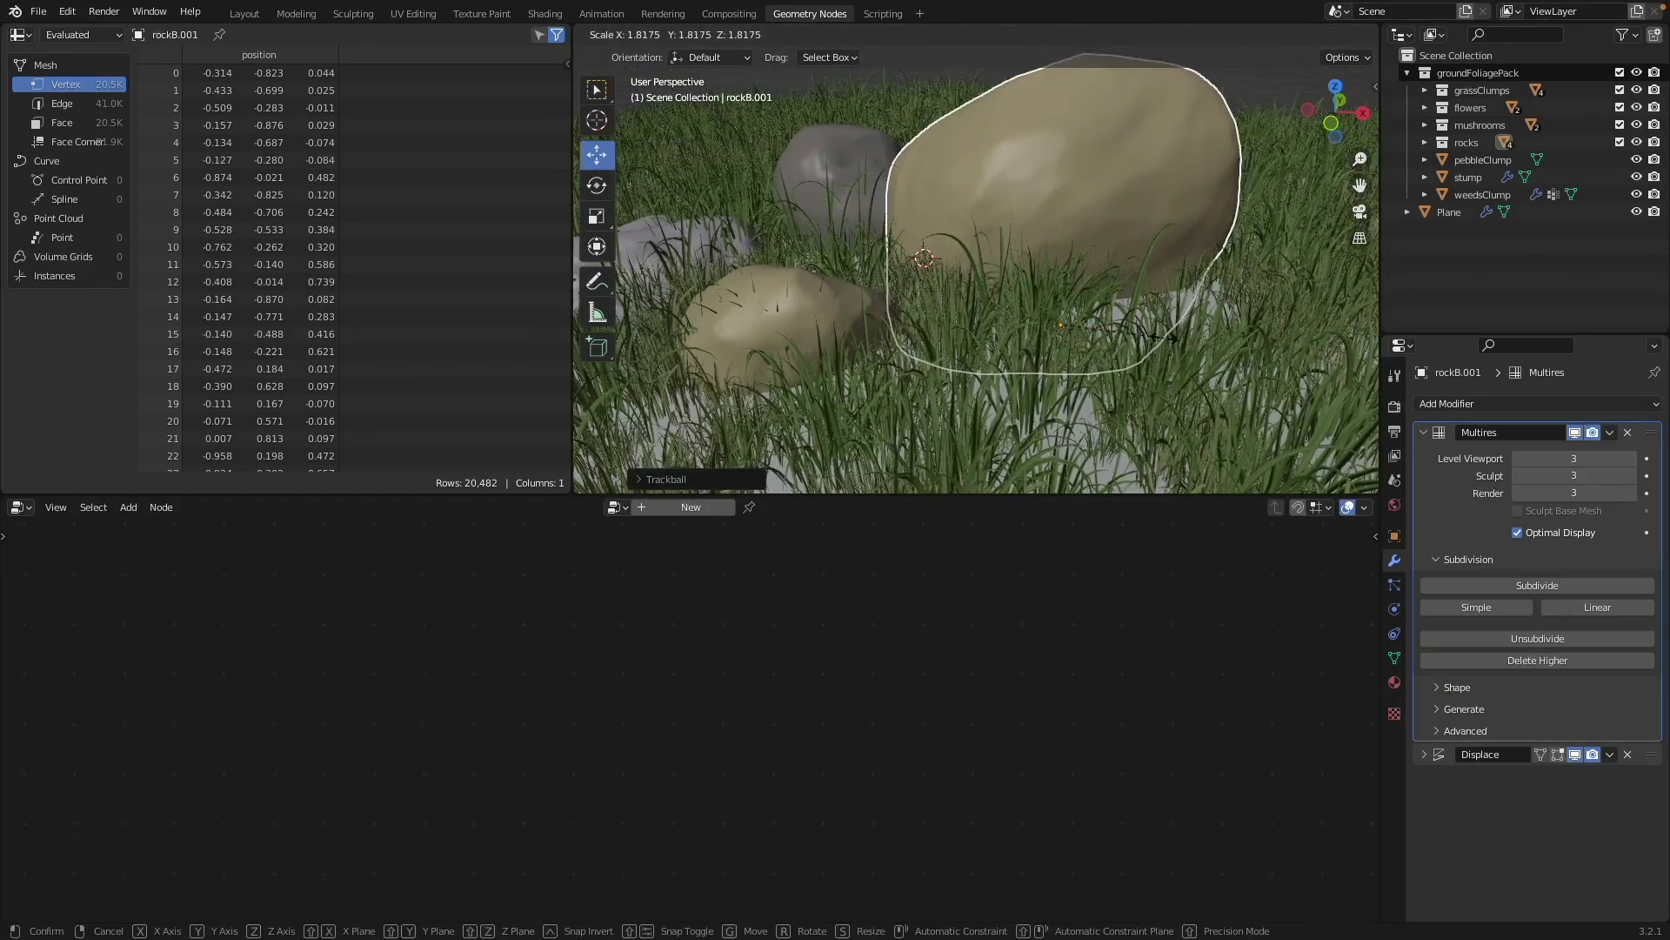
pyautogui.click(1171, 331)
# - Deselect everything and examine where the grass blades poke through the placed rocks
pyautogui.scroll(-4, 1044, 261)
pyautogui.moveTo(870, 161); pyautogui.dragTo(930, 241, button='middle')
pyautogui.hotkey('alt', 'a')
pyautogui.scroll(3, 940, 207)
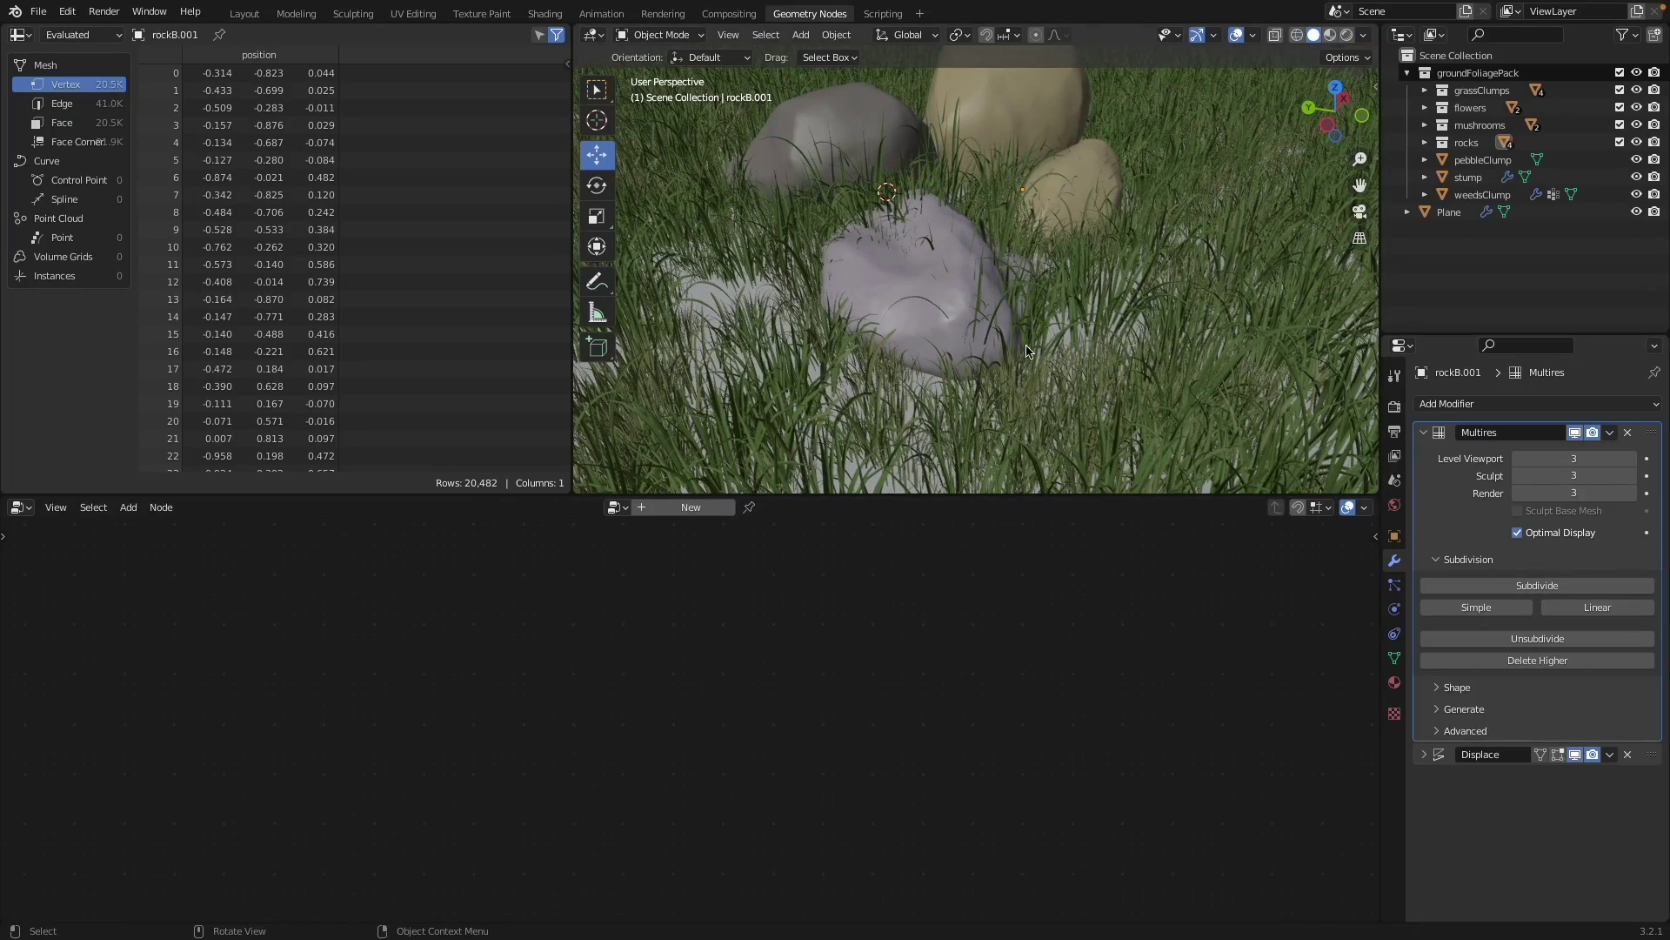
pyautogui.moveTo(940, 272)
pyautogui.mouseDown(button='middle')
pyautogui.moveTo(1025, 344)
pyautogui.moveTo(971, 267)
pyautogui.moveTo(961, 278)
pyautogui.mouseUp(button='middle')
pyautogui.scroll(-4, 1005, 325)
pyautogui.scroll(3, 960, 277)
# - Make the plane the active object again to bring back its node tree, and clear the selection highlight
pyautogui.click(1020, 254)
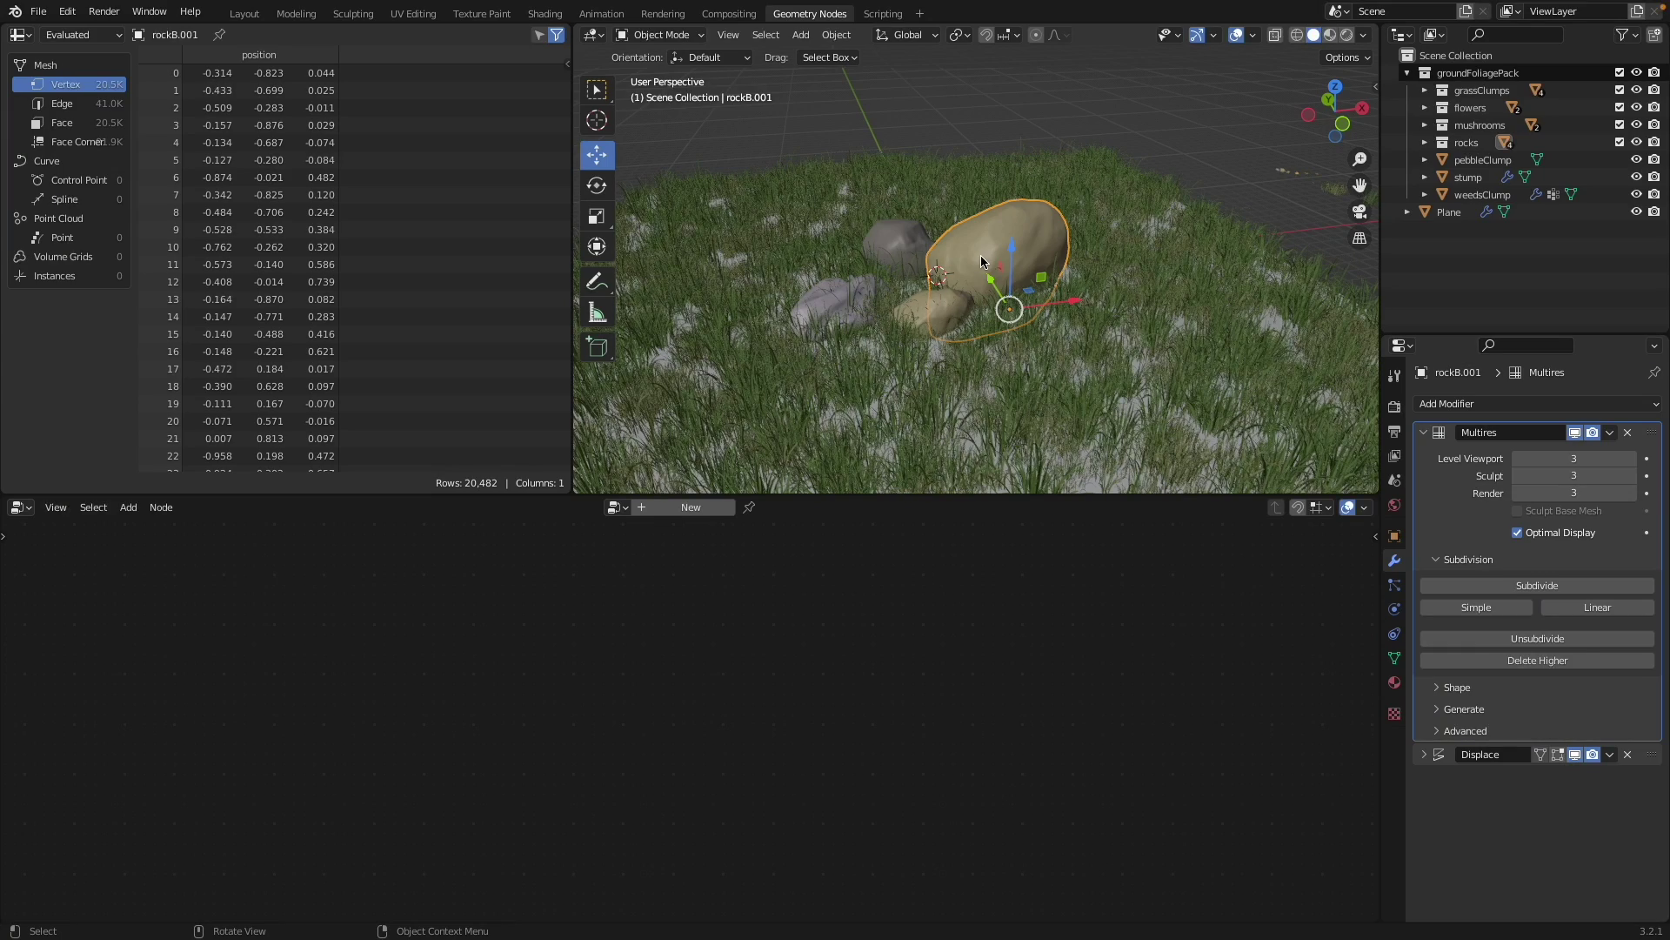
pyautogui.click(745, 296)
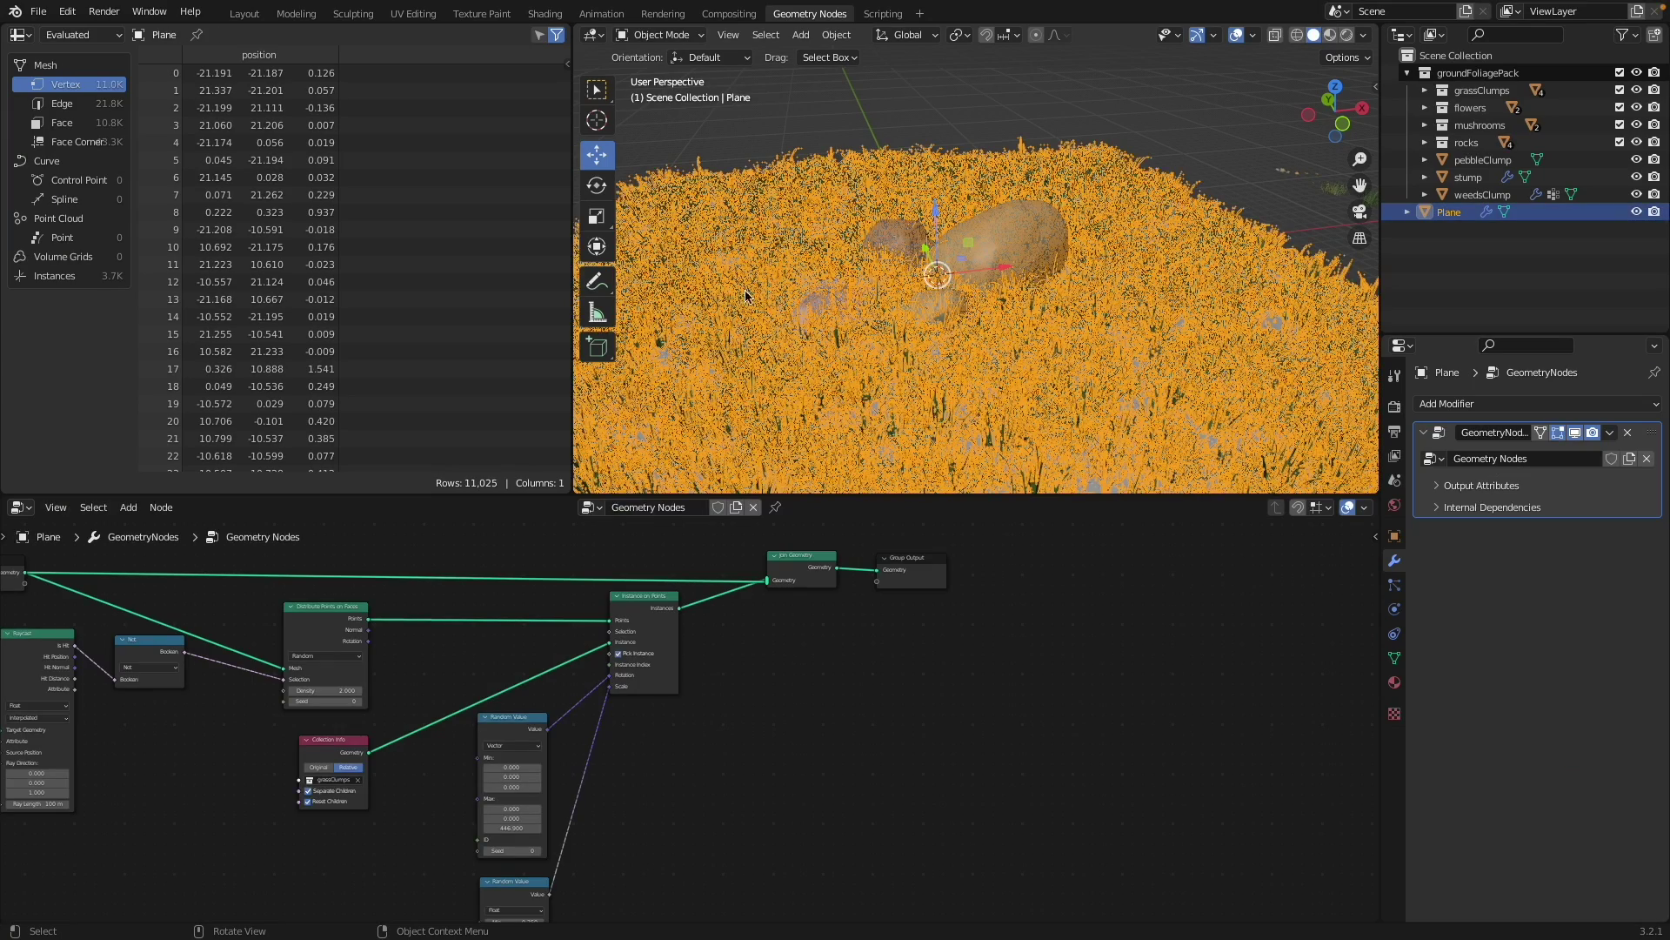
pyautogui.click(926, 109)
pyautogui.moveTo(927, 109); pyautogui.dragTo(915, 507, button='middle')
pyautogui.scroll(4, 1030, 218)
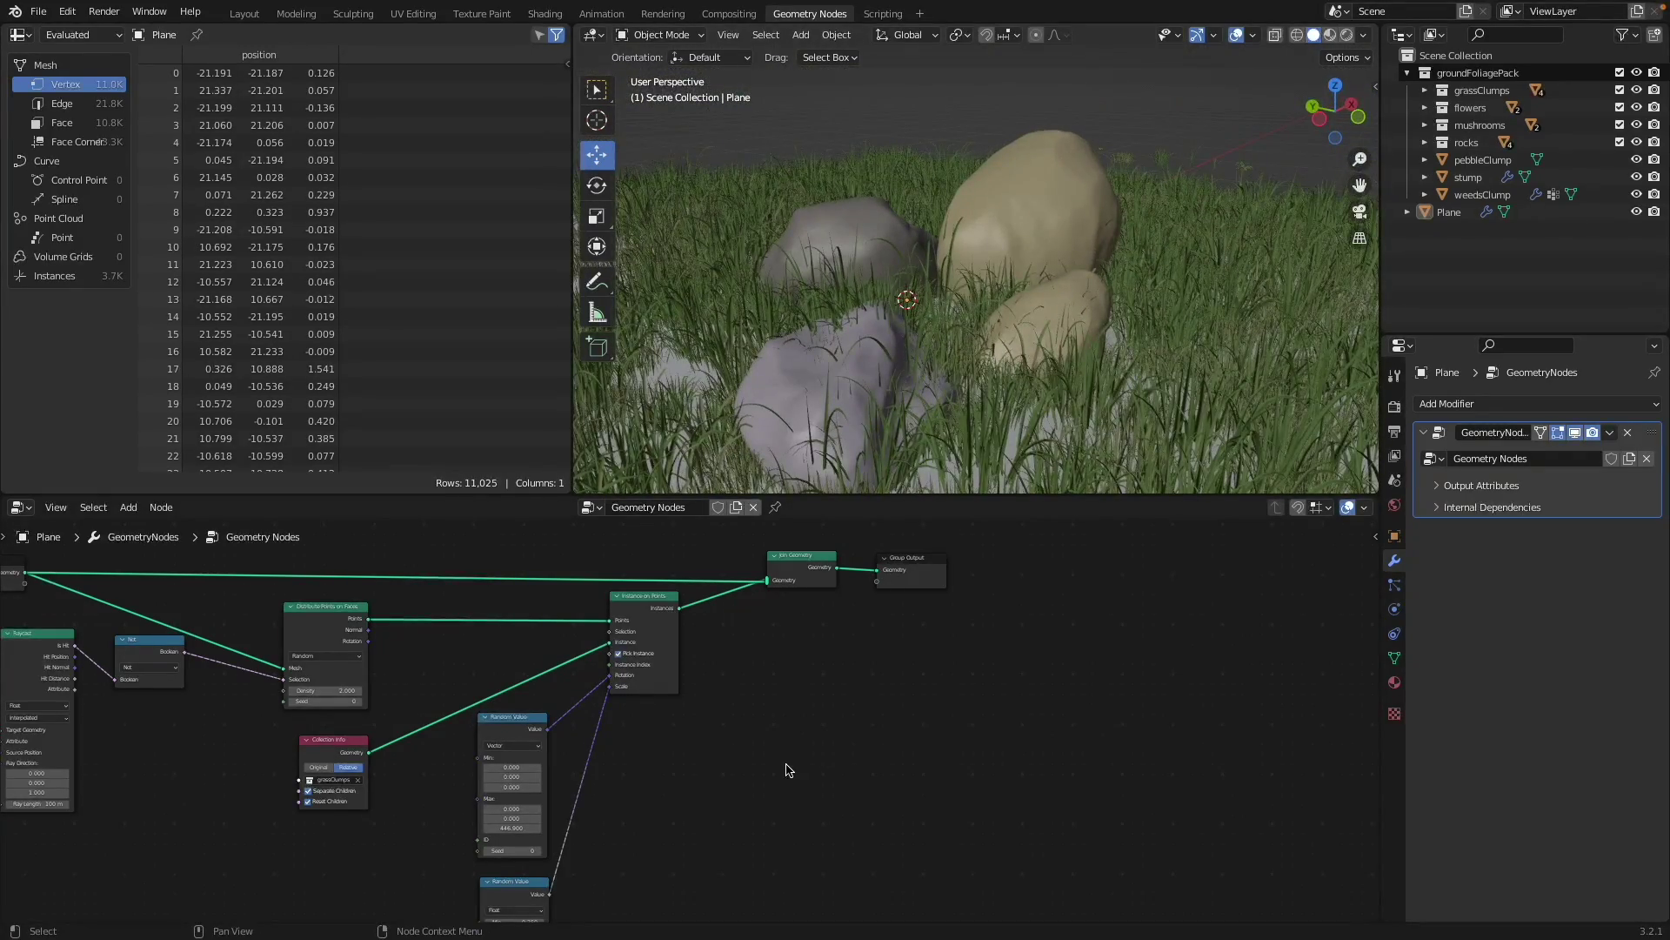
pyautogui.scroll(-1, 787, 770)
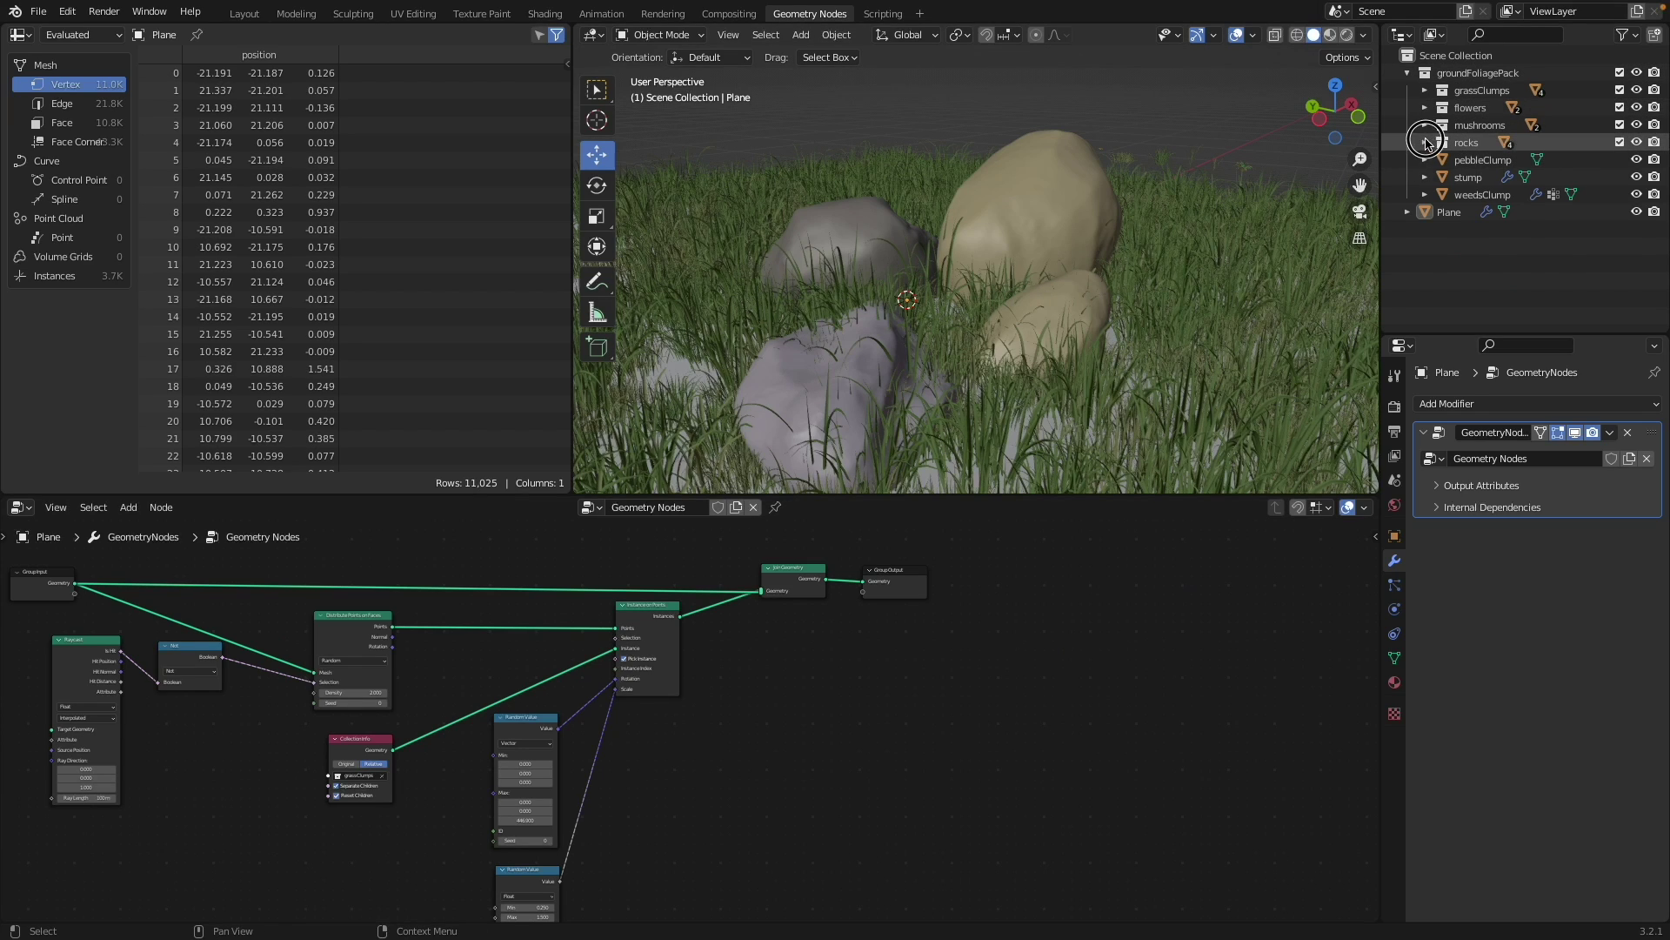
# - Check which objects the rocks collection contains and leave the collection selected
pyautogui.click(1425, 142)
pyautogui.click(1451, 150)
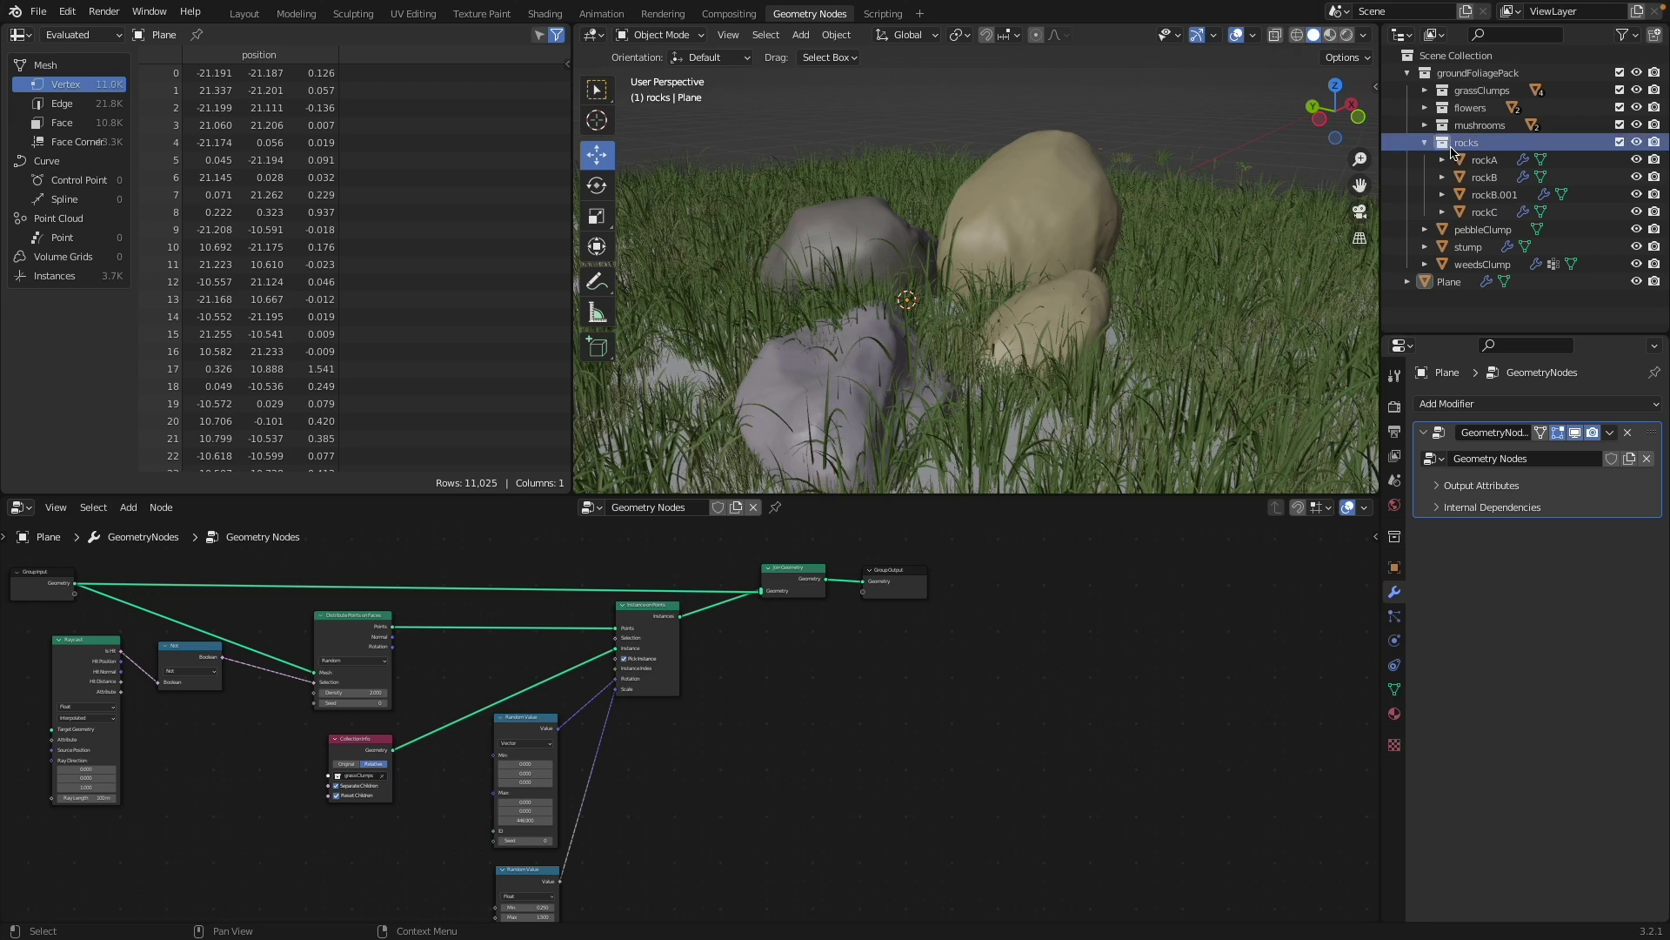
pyautogui.click(1425, 143)
# - Bring the rocks collection into the node tree as a Collection Info node in front of the Raycast node
pyautogui.moveTo(209, 752); pyautogui.dragTo(582, 729, button='middle')
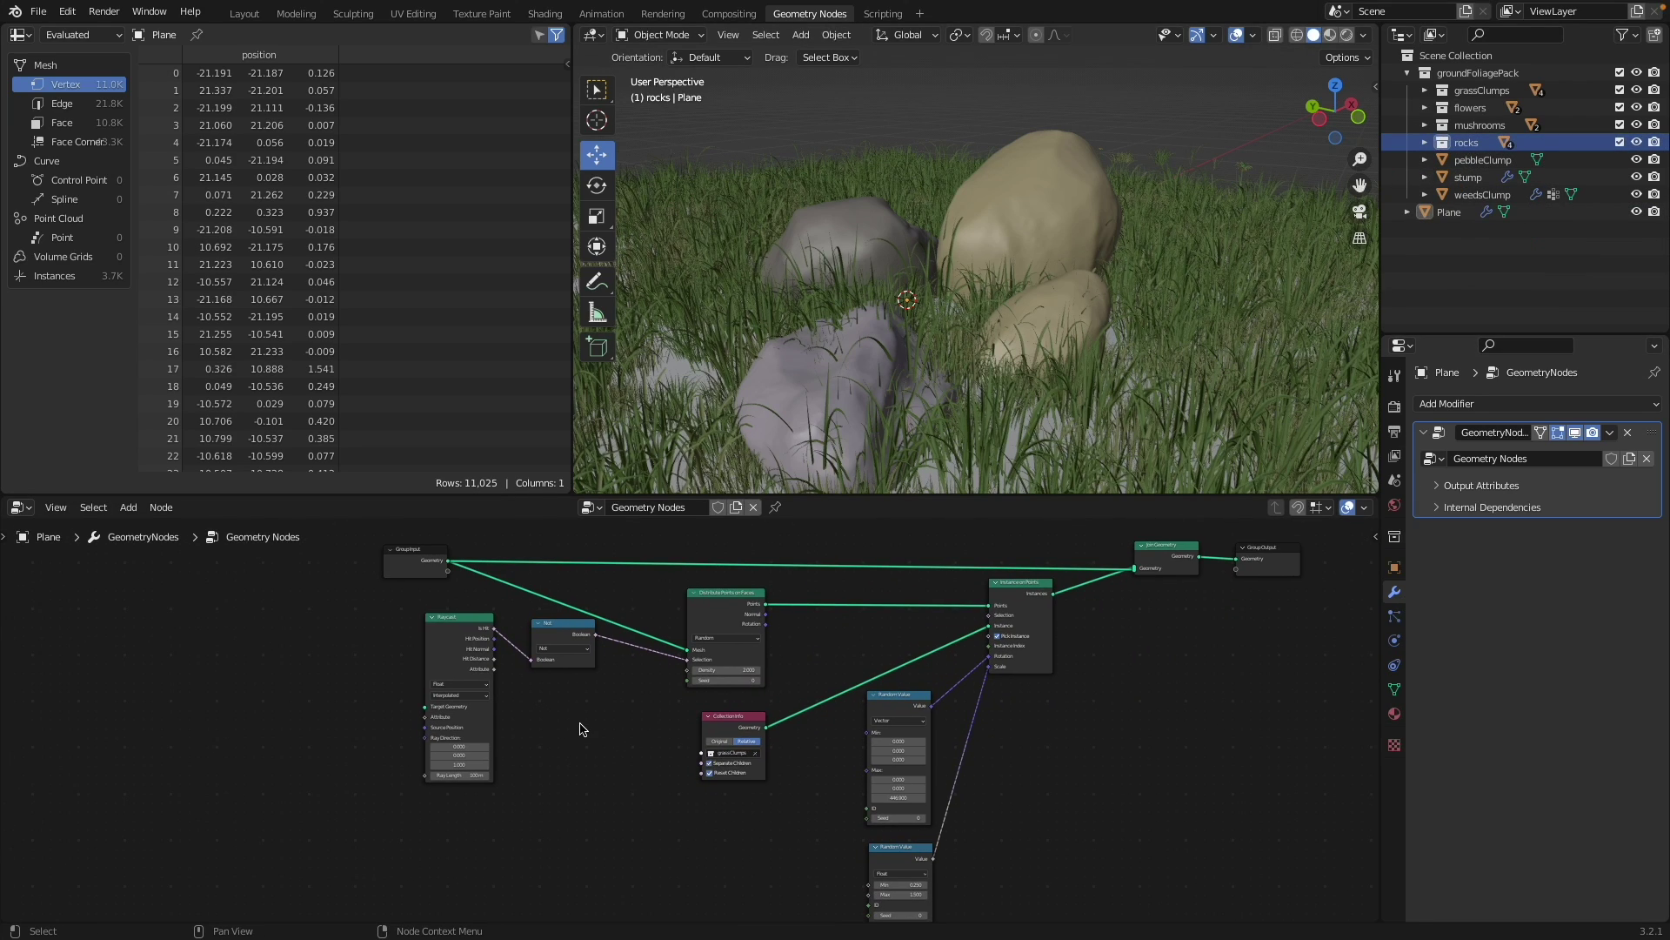
pyautogui.scroll(3, 340, 709)
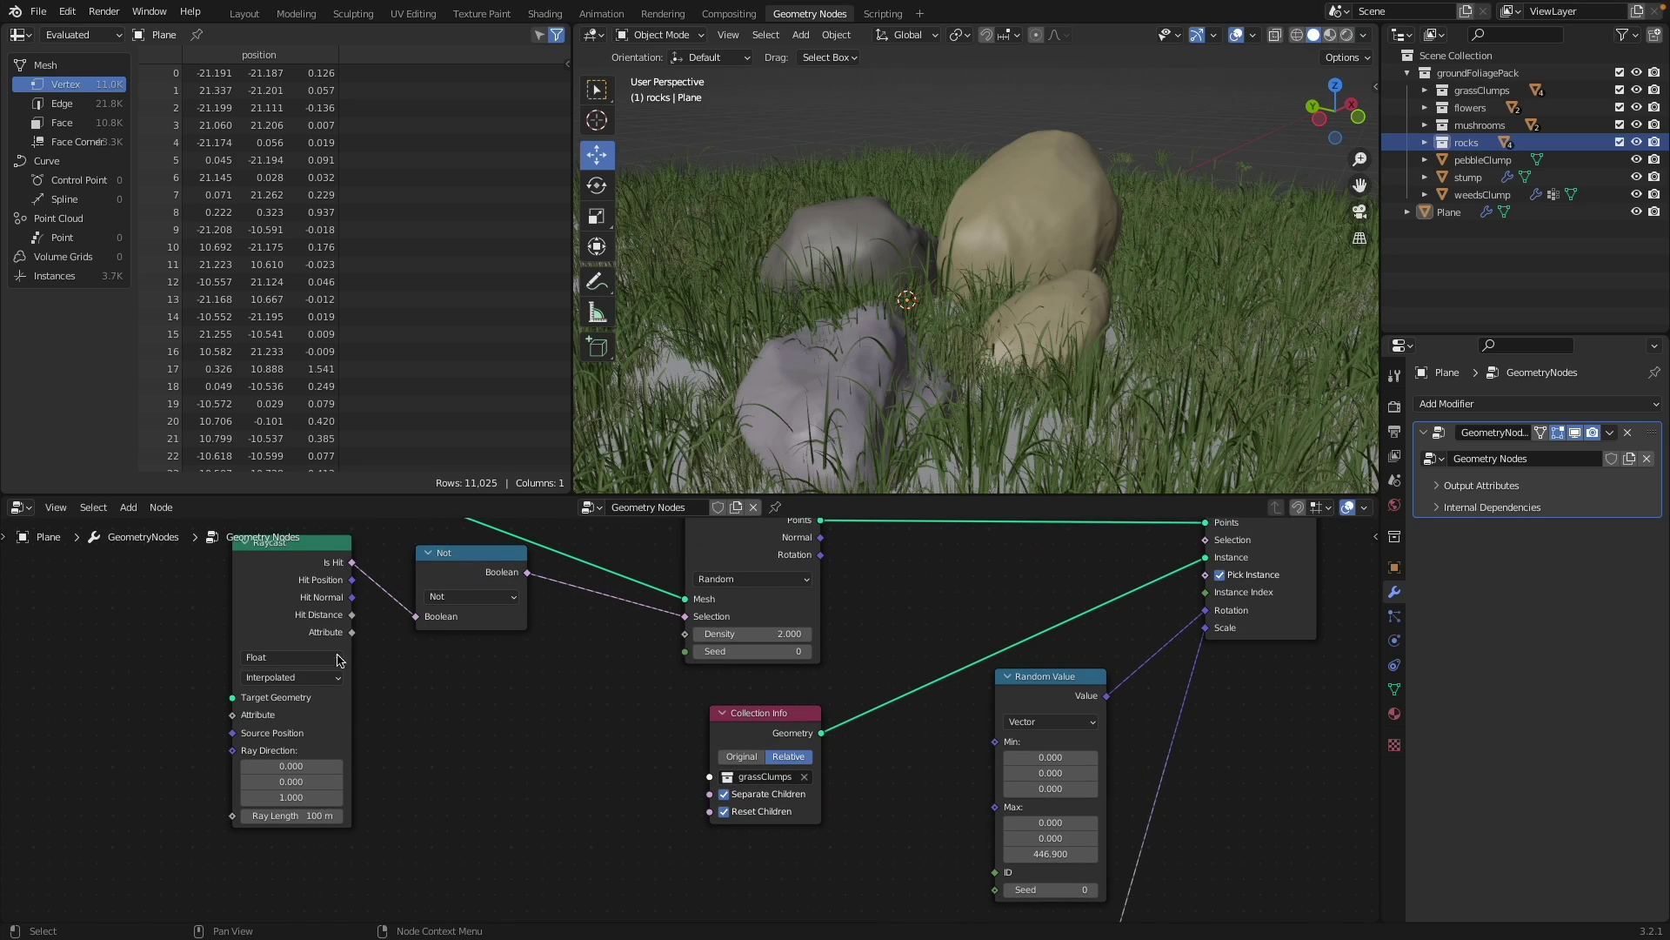
pyautogui.moveTo(219, 703); pyautogui.dragTo(418, 717, button='middle')
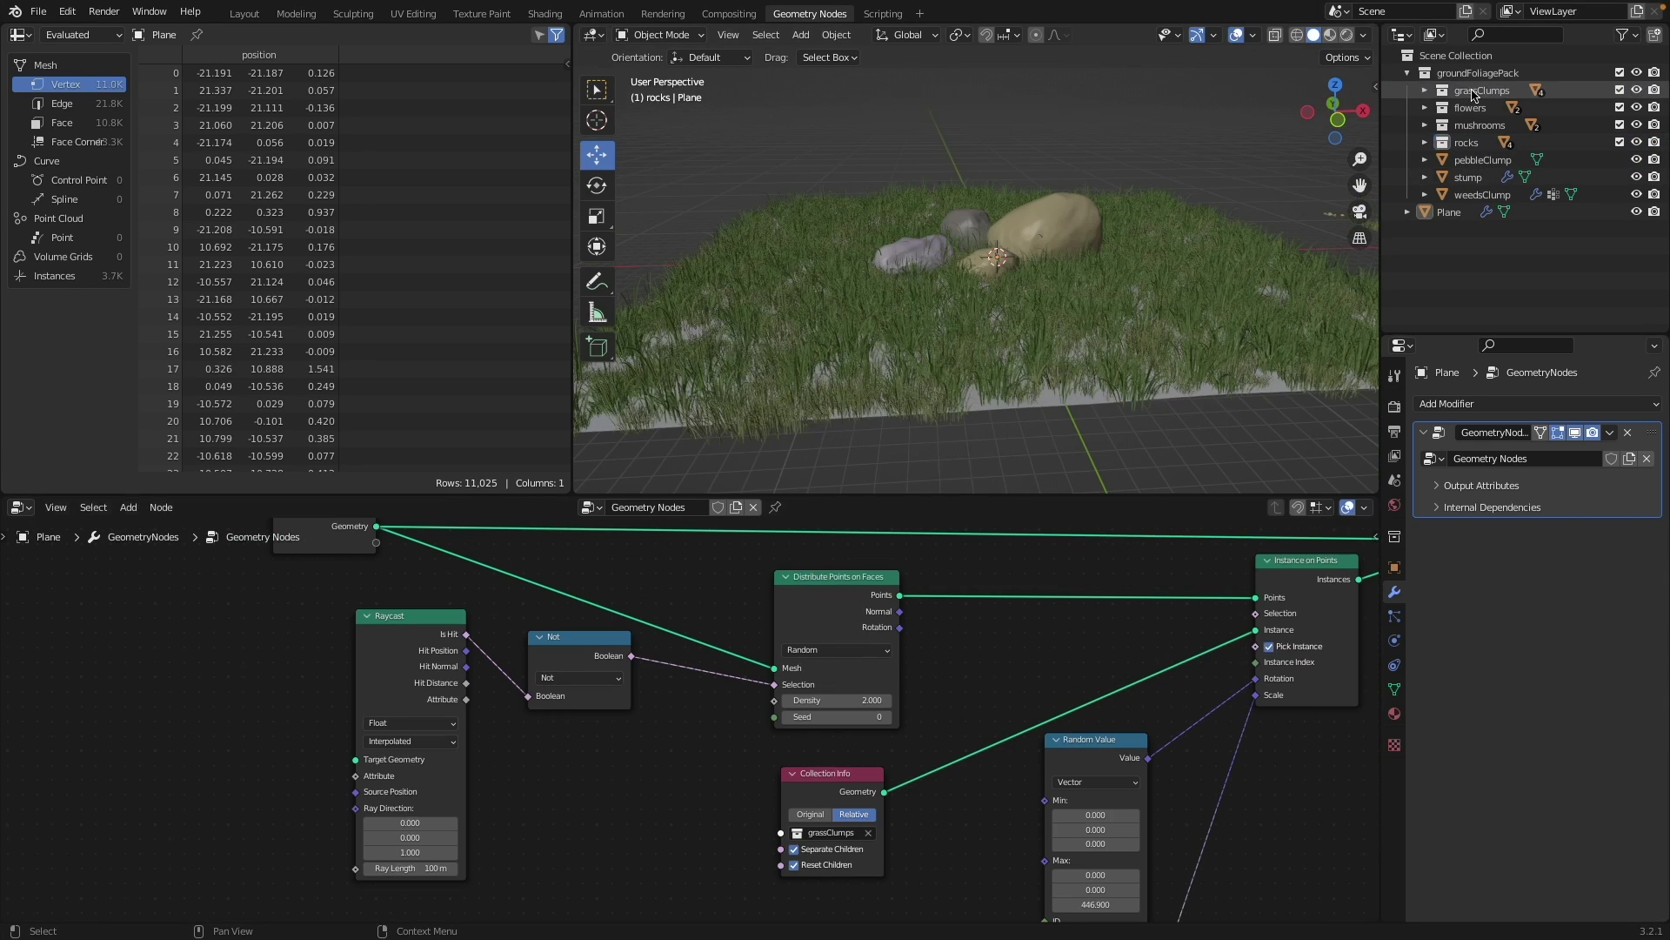
pyautogui.moveTo(1467, 143); pyautogui.dragTo(129, 733)
pyautogui.moveTo(162, 666); pyautogui.dragTo(370, 617, button='middle')
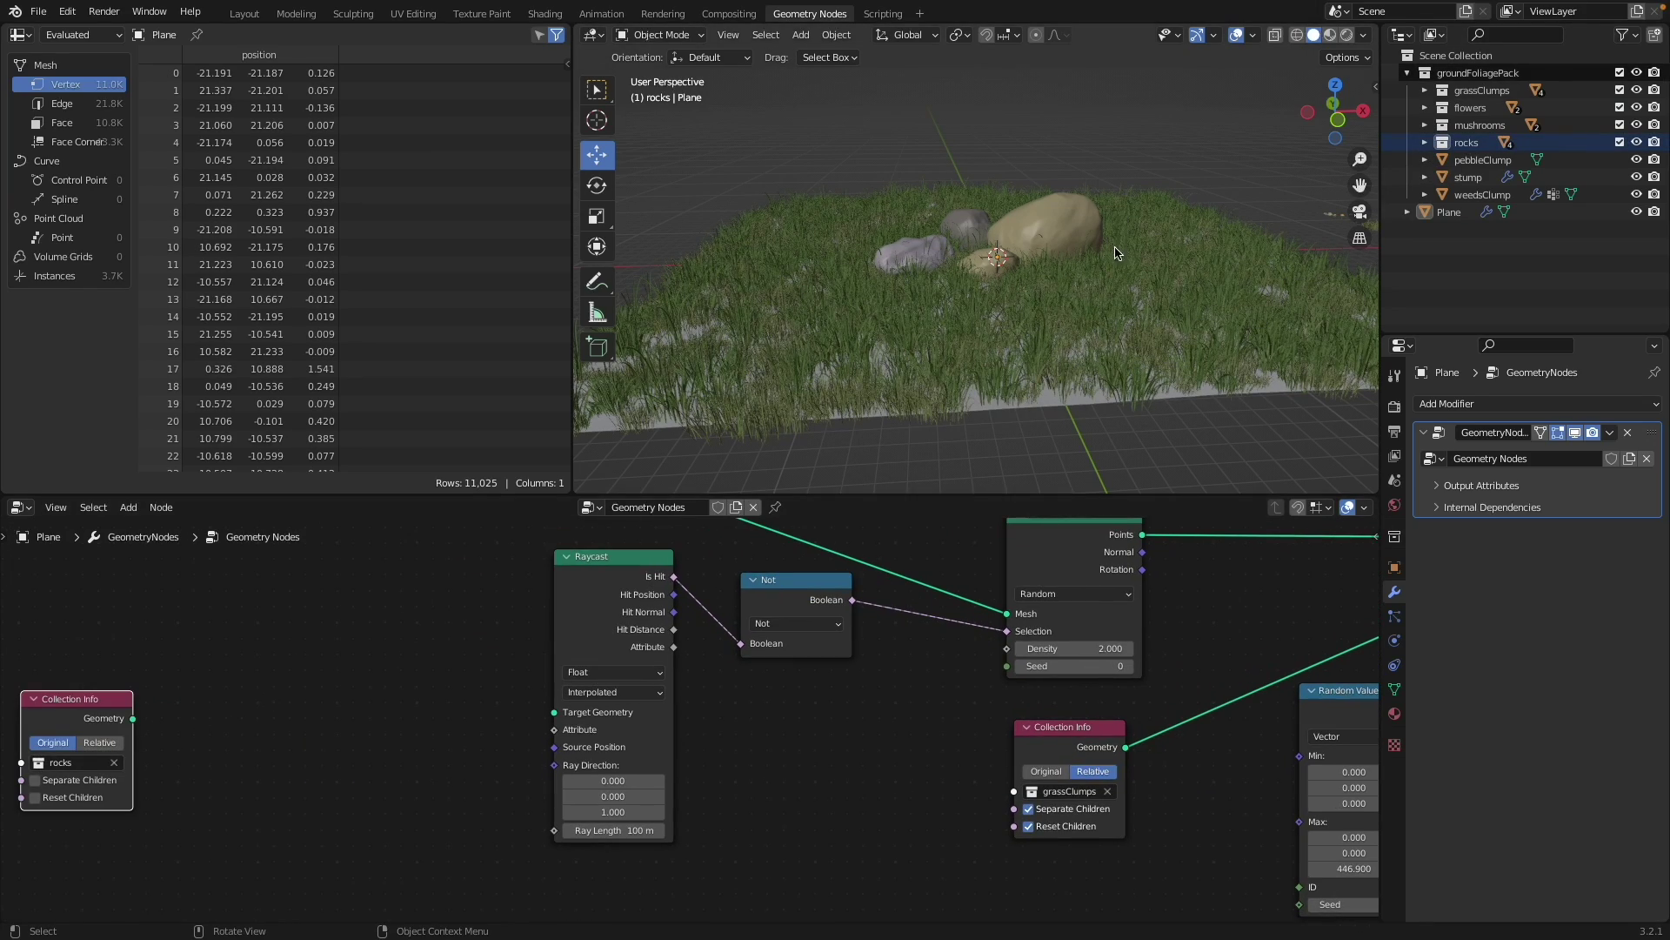
# - Add a Realize Instances node between the rocks Collection Info node and the Raycast node
pyautogui.moveTo(1105, 251); pyautogui.dragTo(1129, 299, button='middle')
pyautogui.scroll(2, 1128, 299)
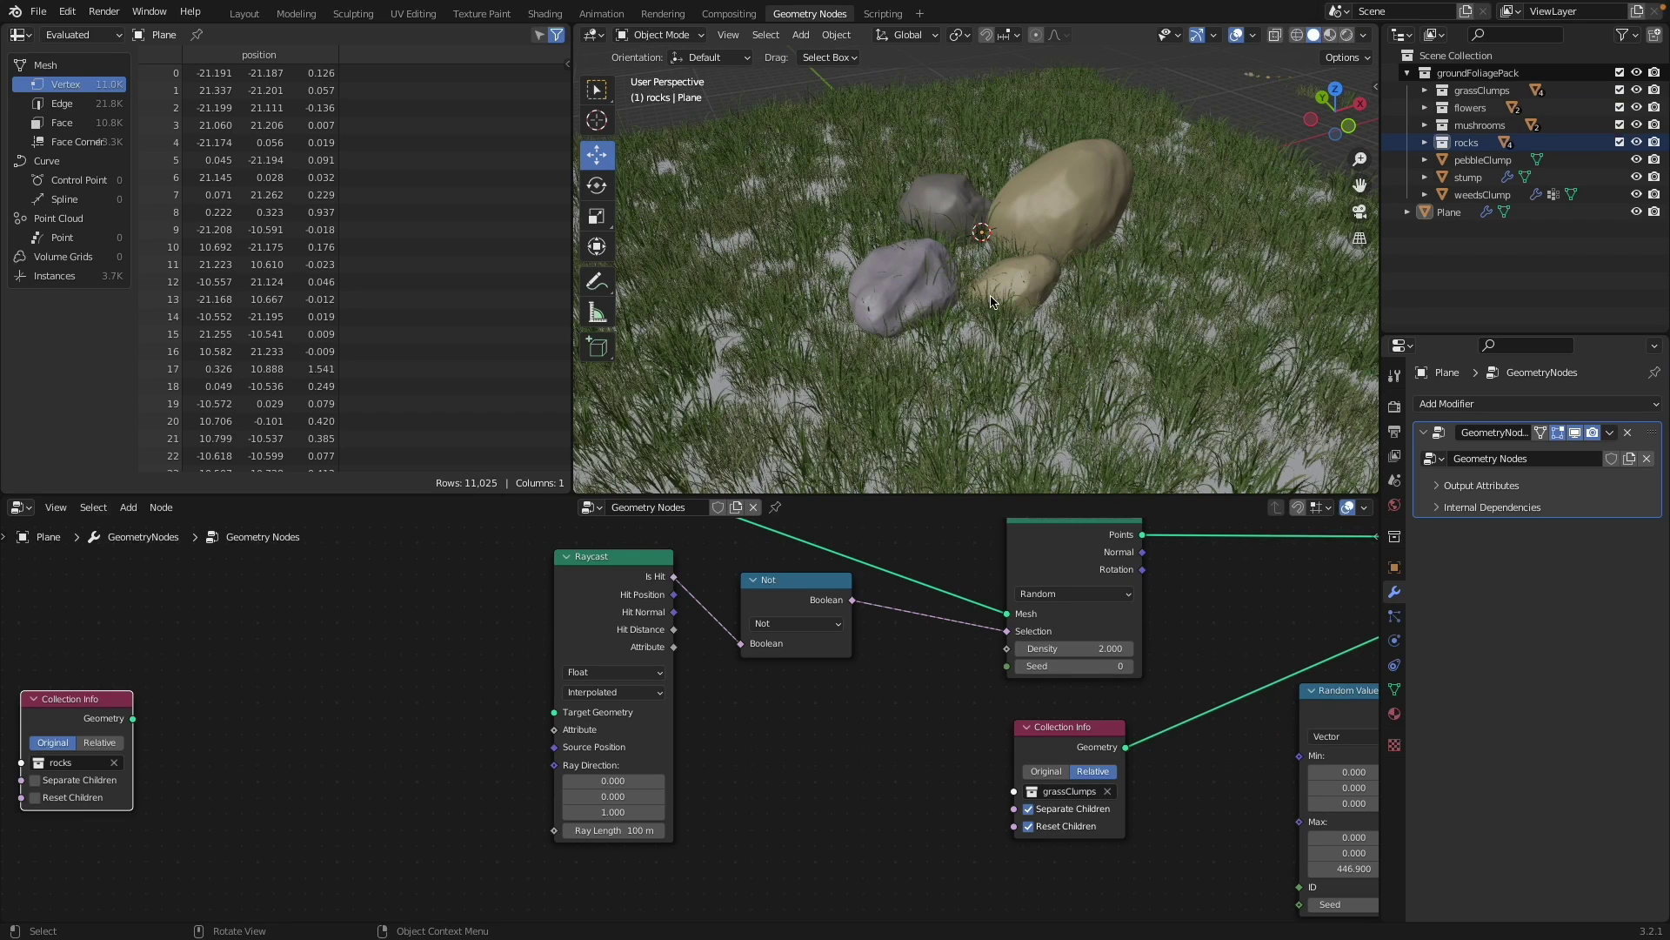
pyautogui.hotkey('shift', 'a')
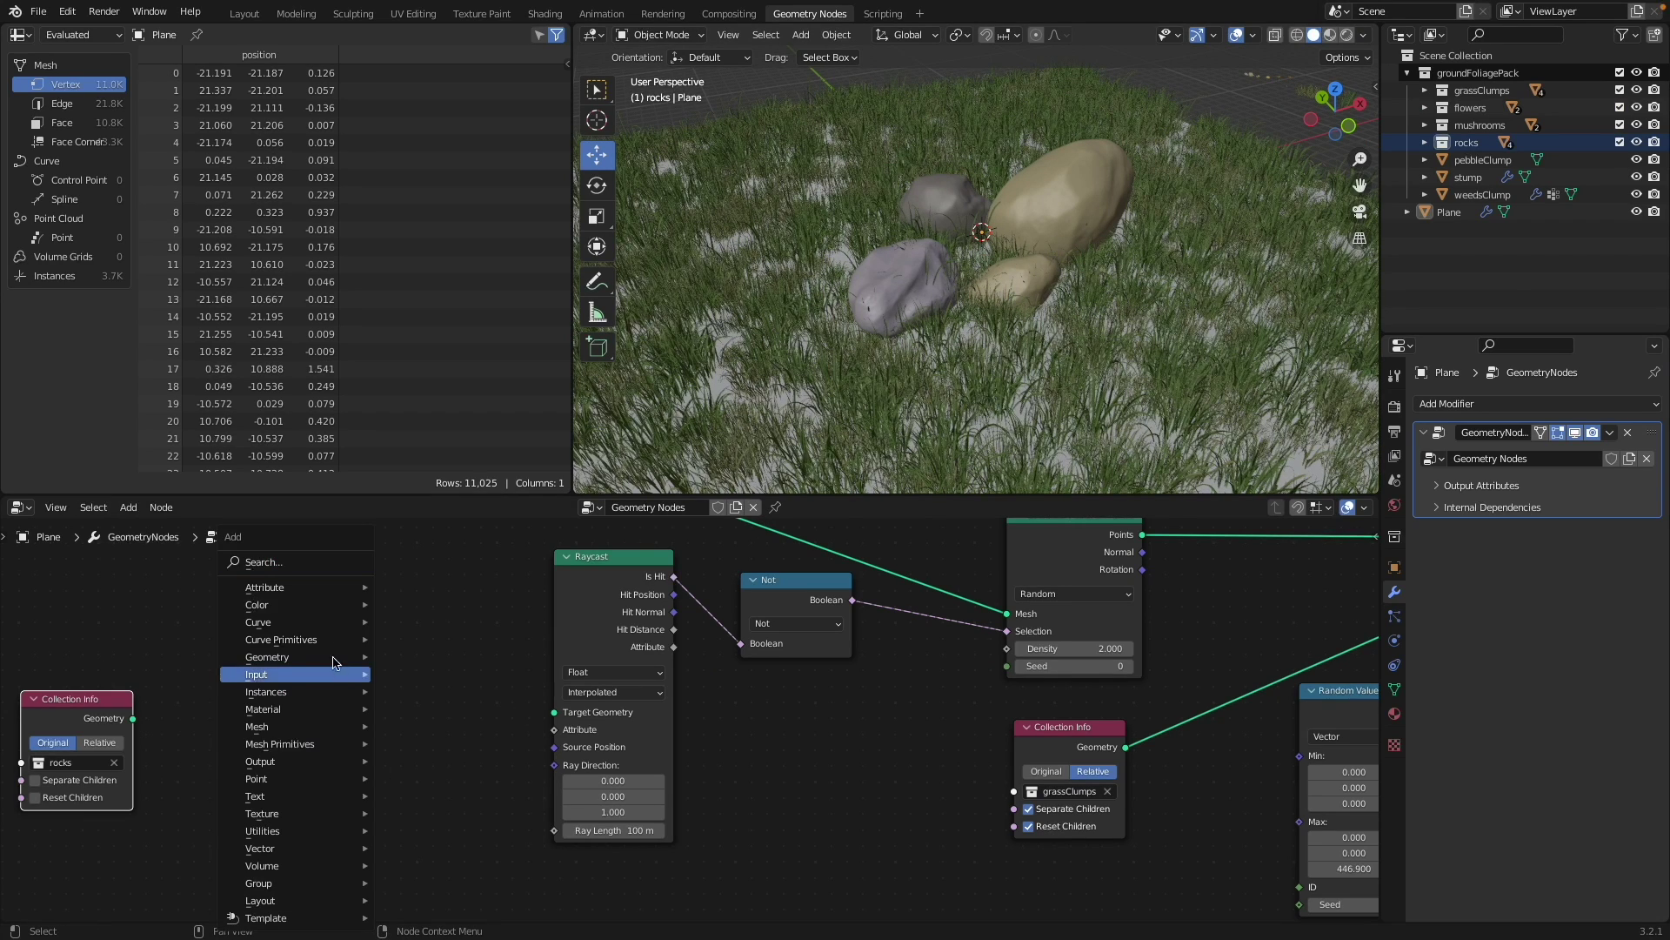
pyautogui.click(300, 566)
pyautogui.write('rea')
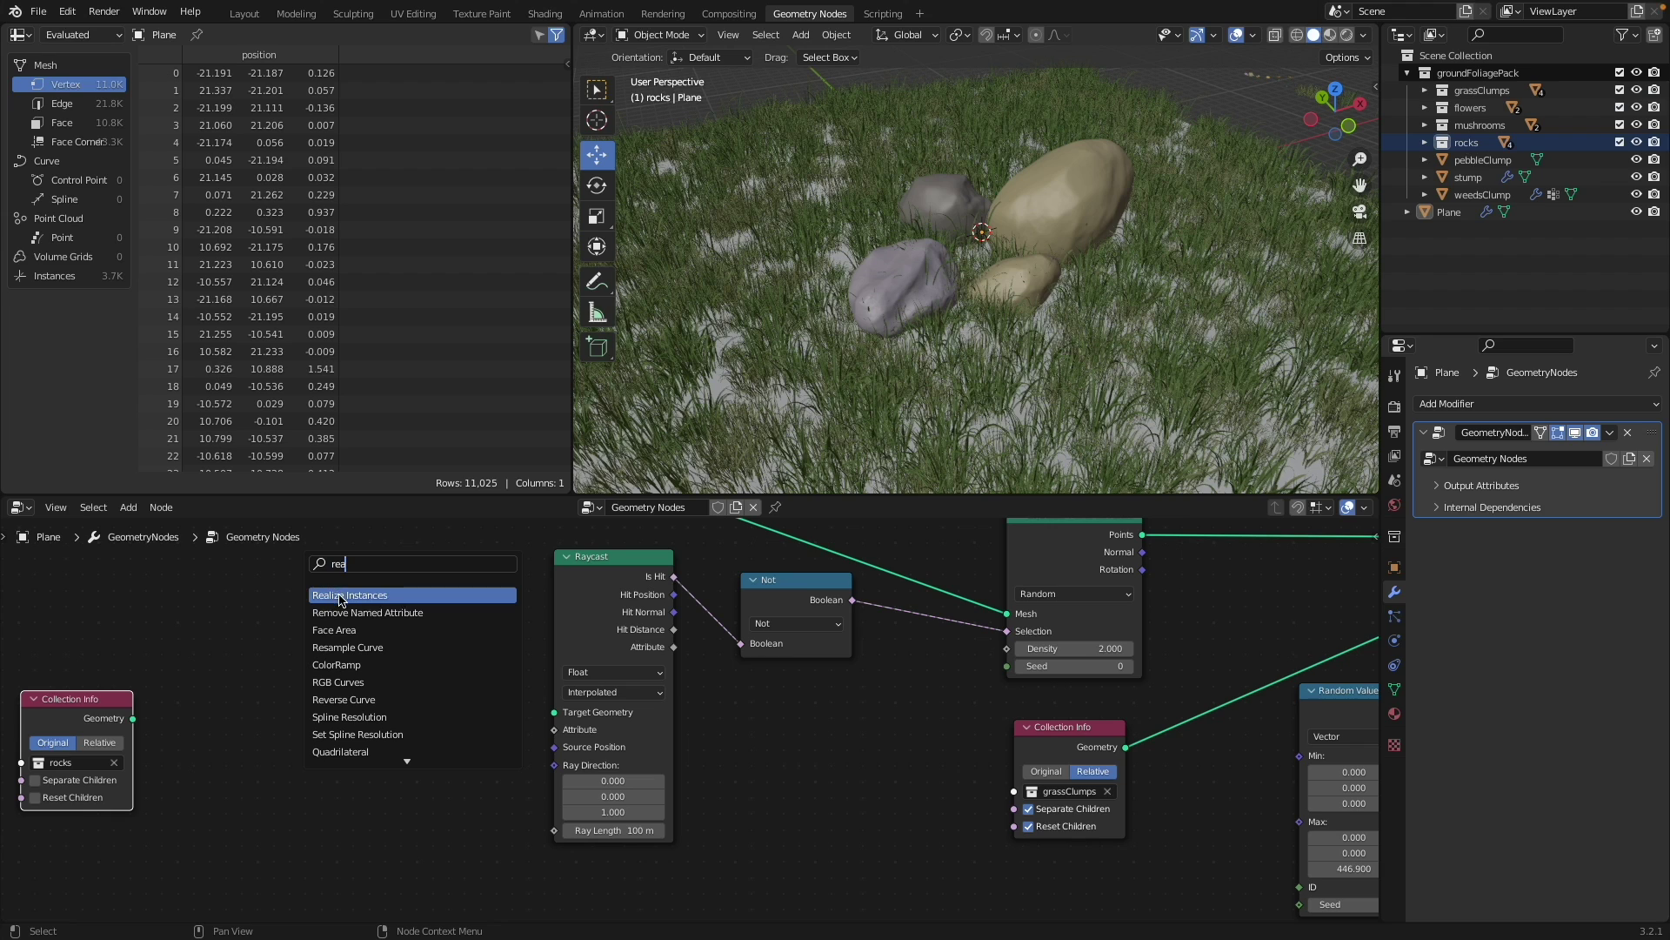
pyautogui.click(339, 596)
pyautogui.click(349, 722)
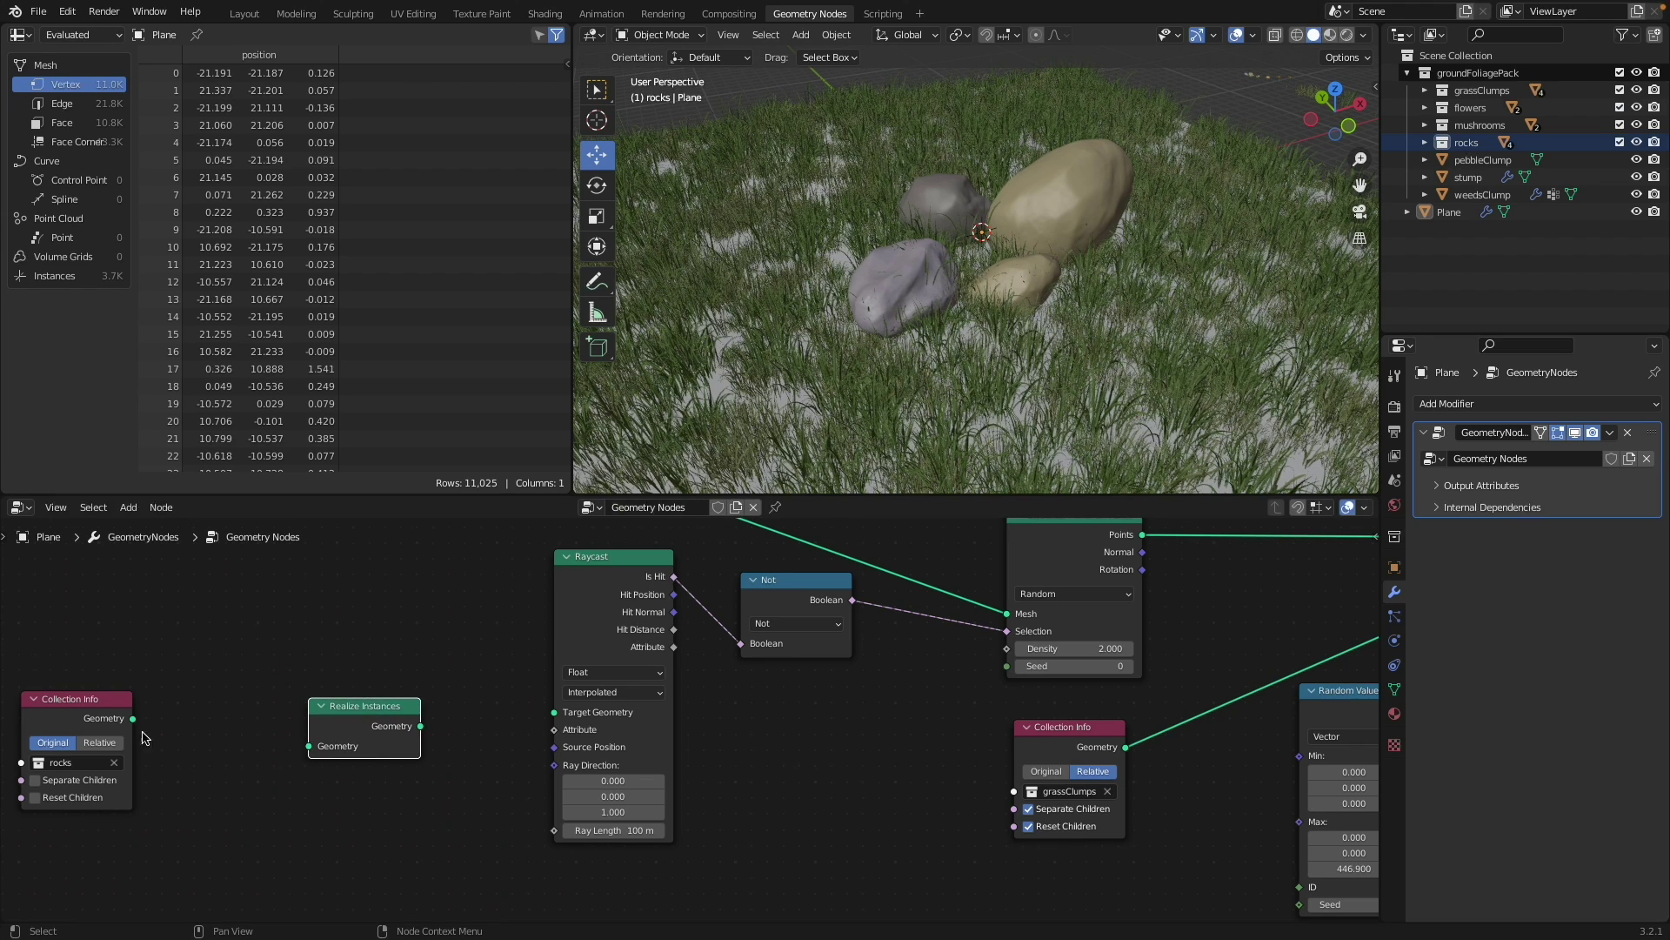
# - Connect the rocks Collection Info through Realize Instances into the Raycast node's Target Geometry
pyautogui.moveTo(112, 727); pyautogui.dragTo(313, 746)
pyautogui.moveTo(421, 727); pyautogui.dragTo(524, 693)
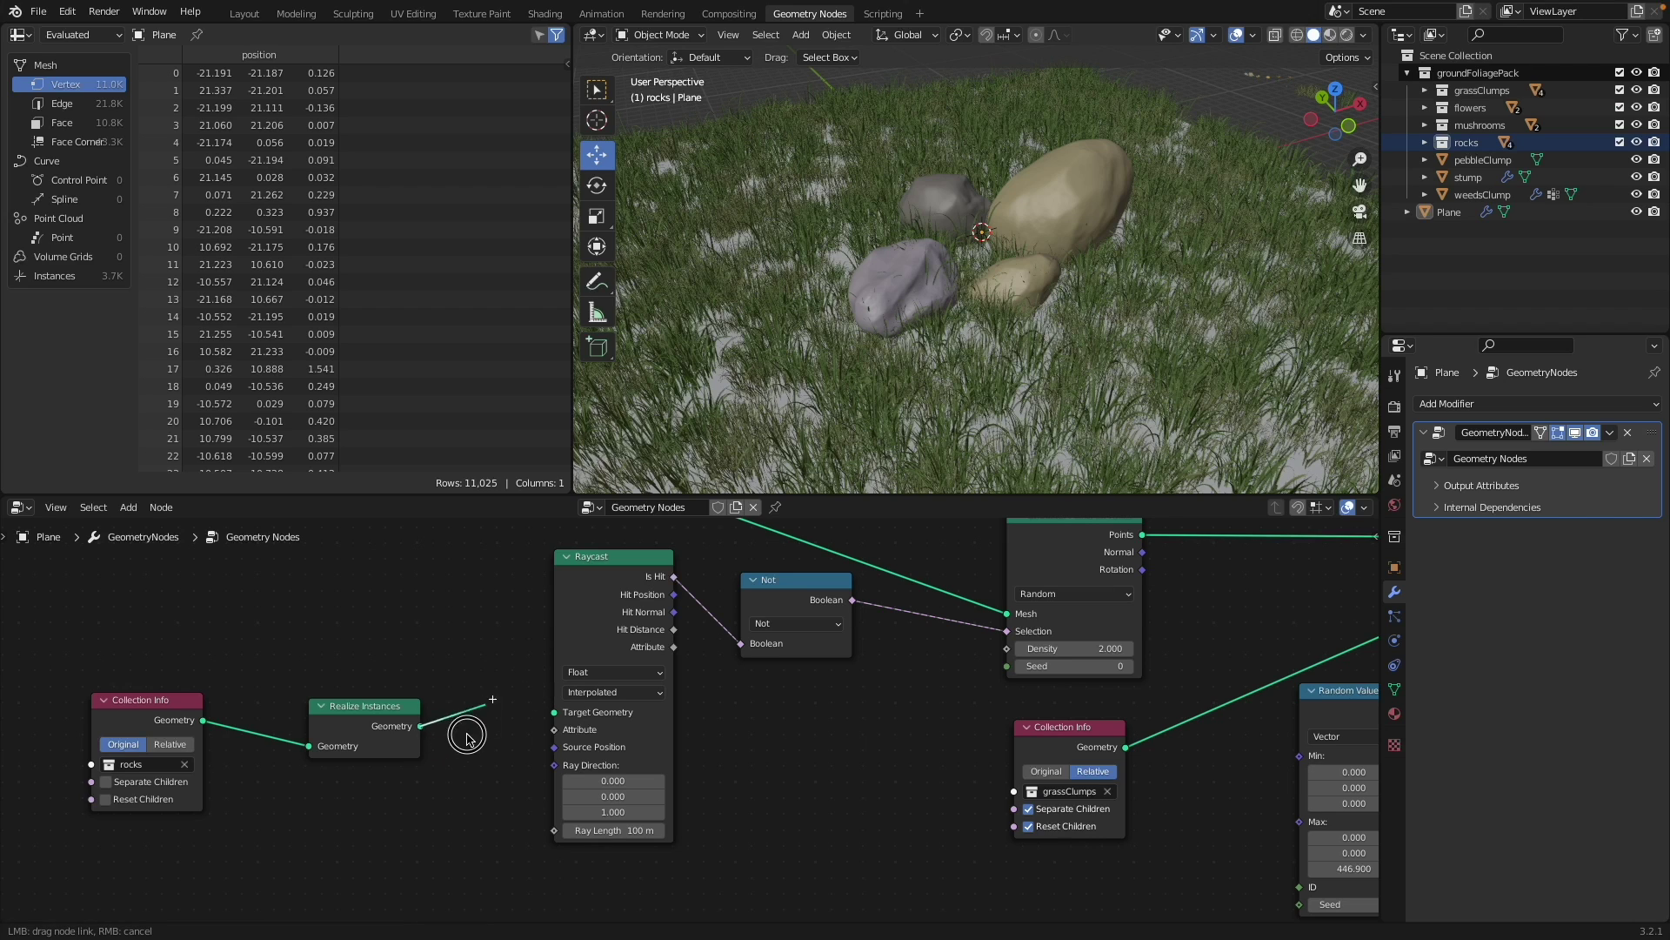
pyautogui.moveTo(488, 760); pyautogui.dragTo(561, 713)
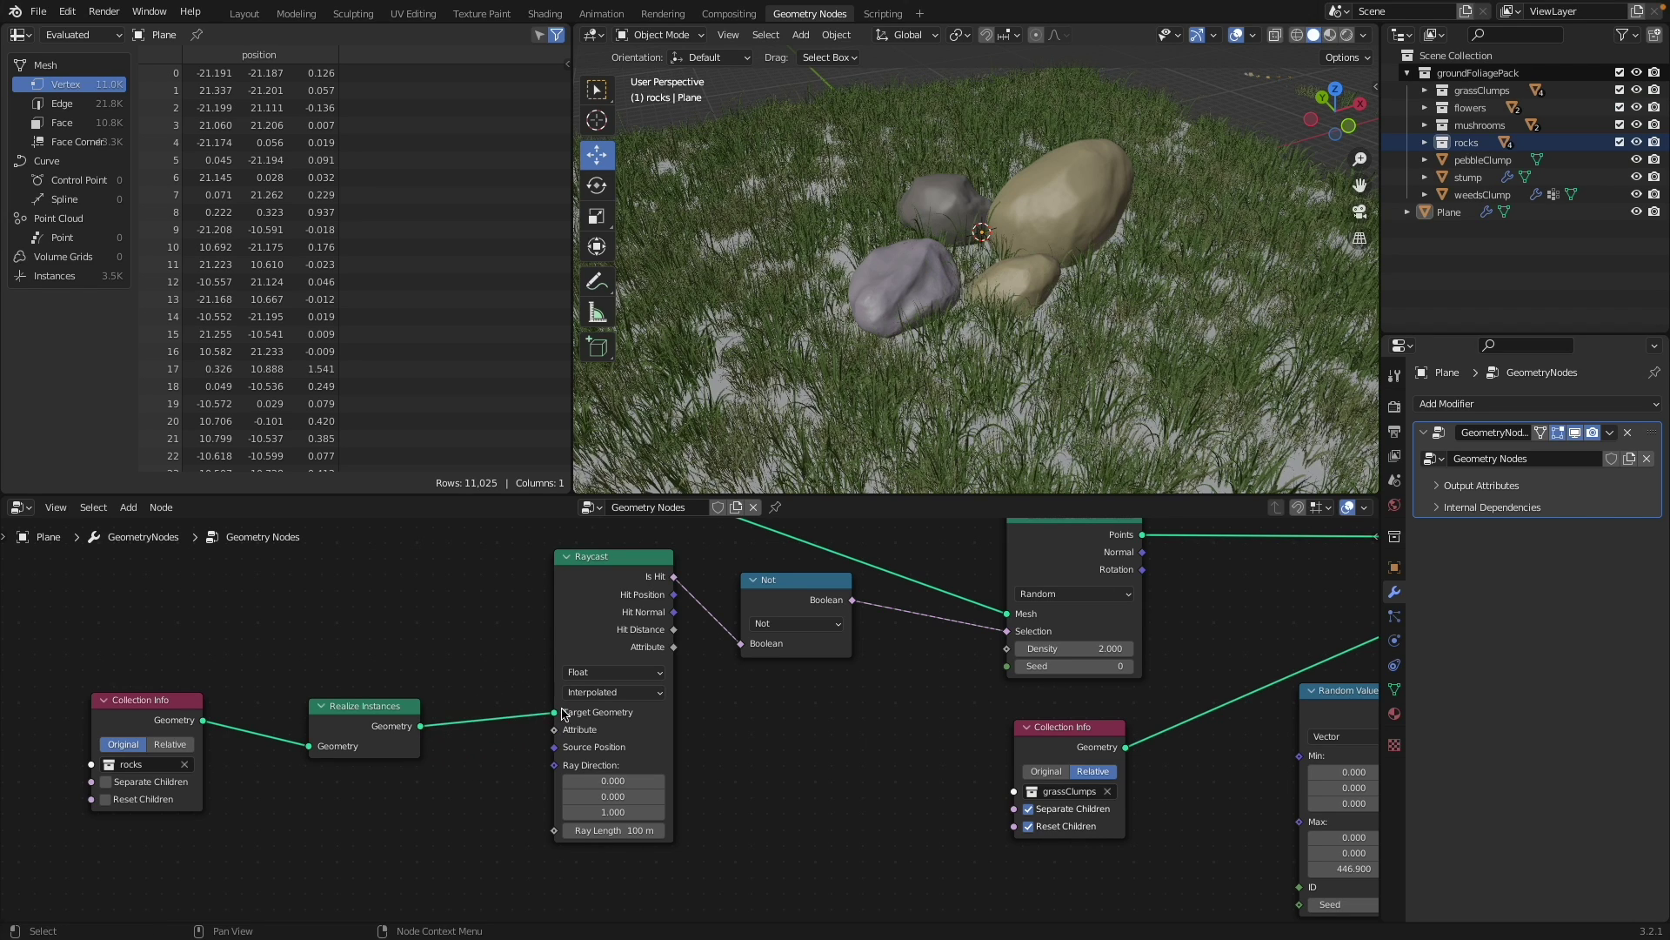
# - View the rocks above and below ground and in wireframe, and set the Raycast node's ray direction Z to -1
pyautogui.scroll(5, 966, 324)
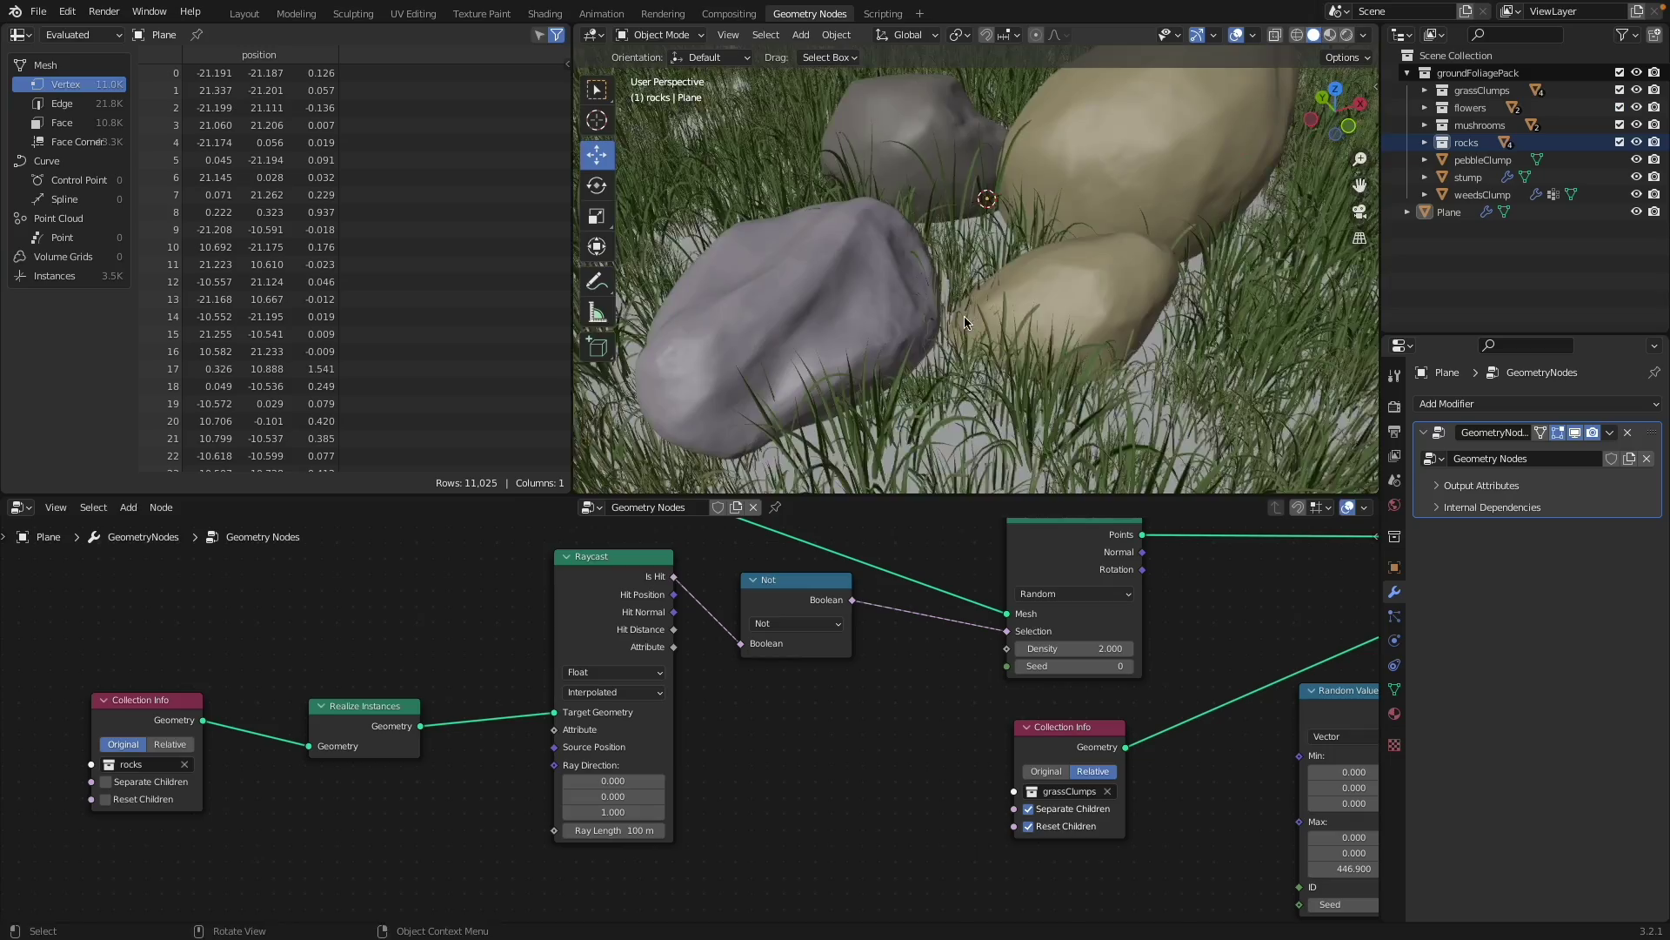
pyautogui.moveTo(965, 323); pyautogui.dragTo(880, 266, button='middle')
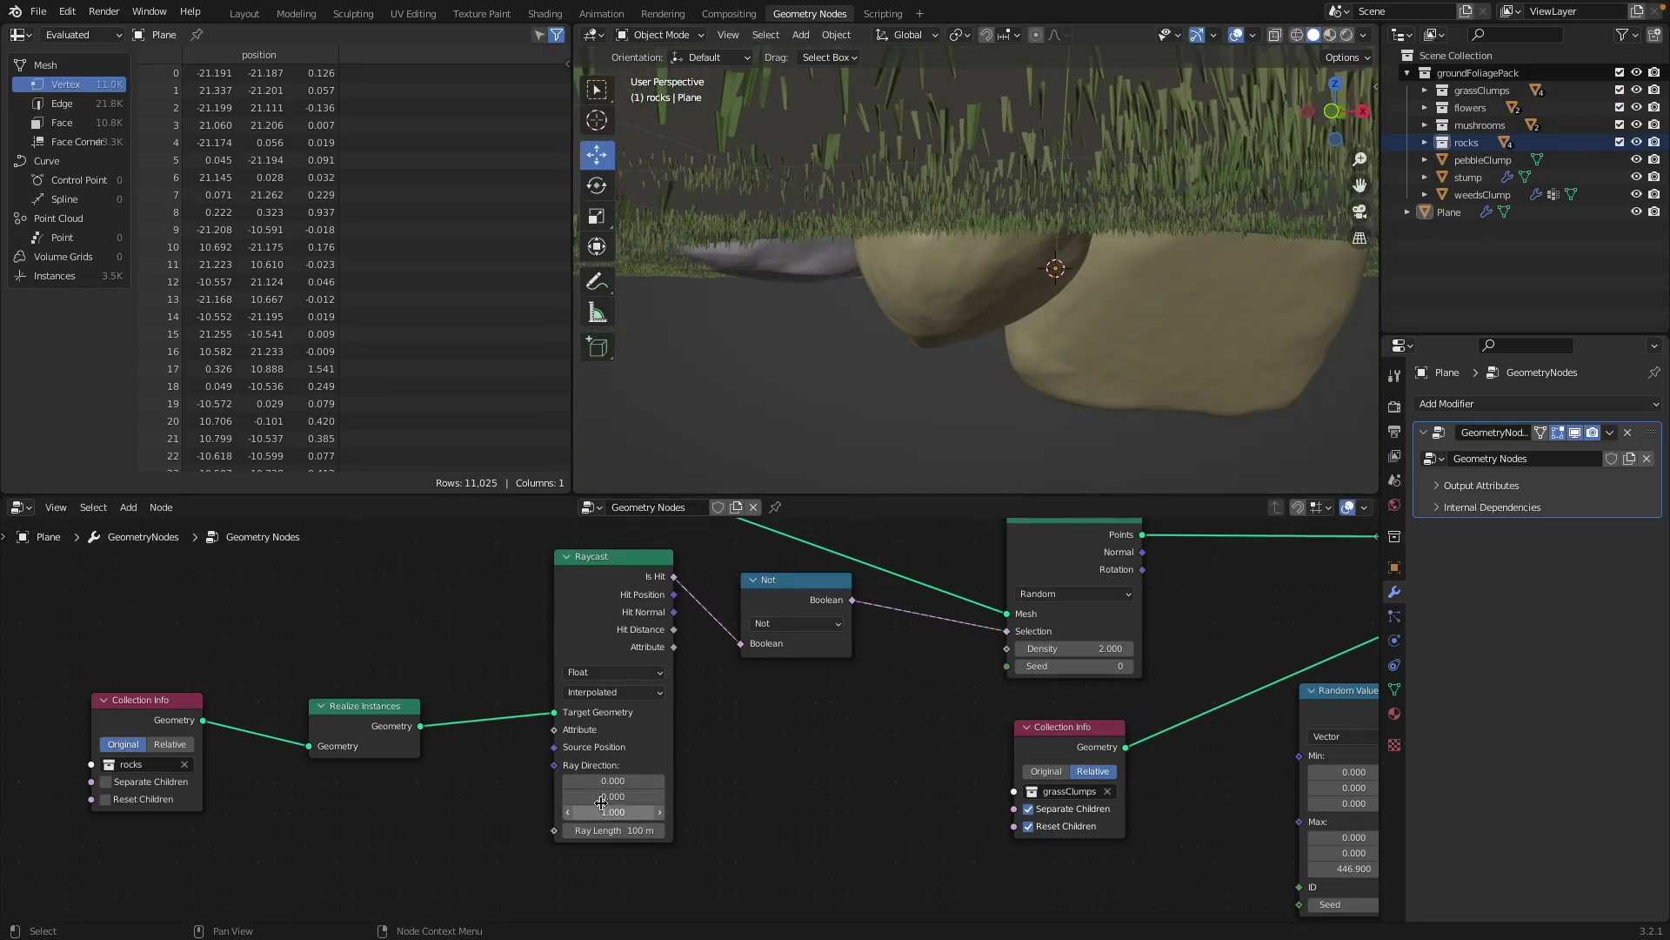
pyautogui.scroll(-3, 869, 399)
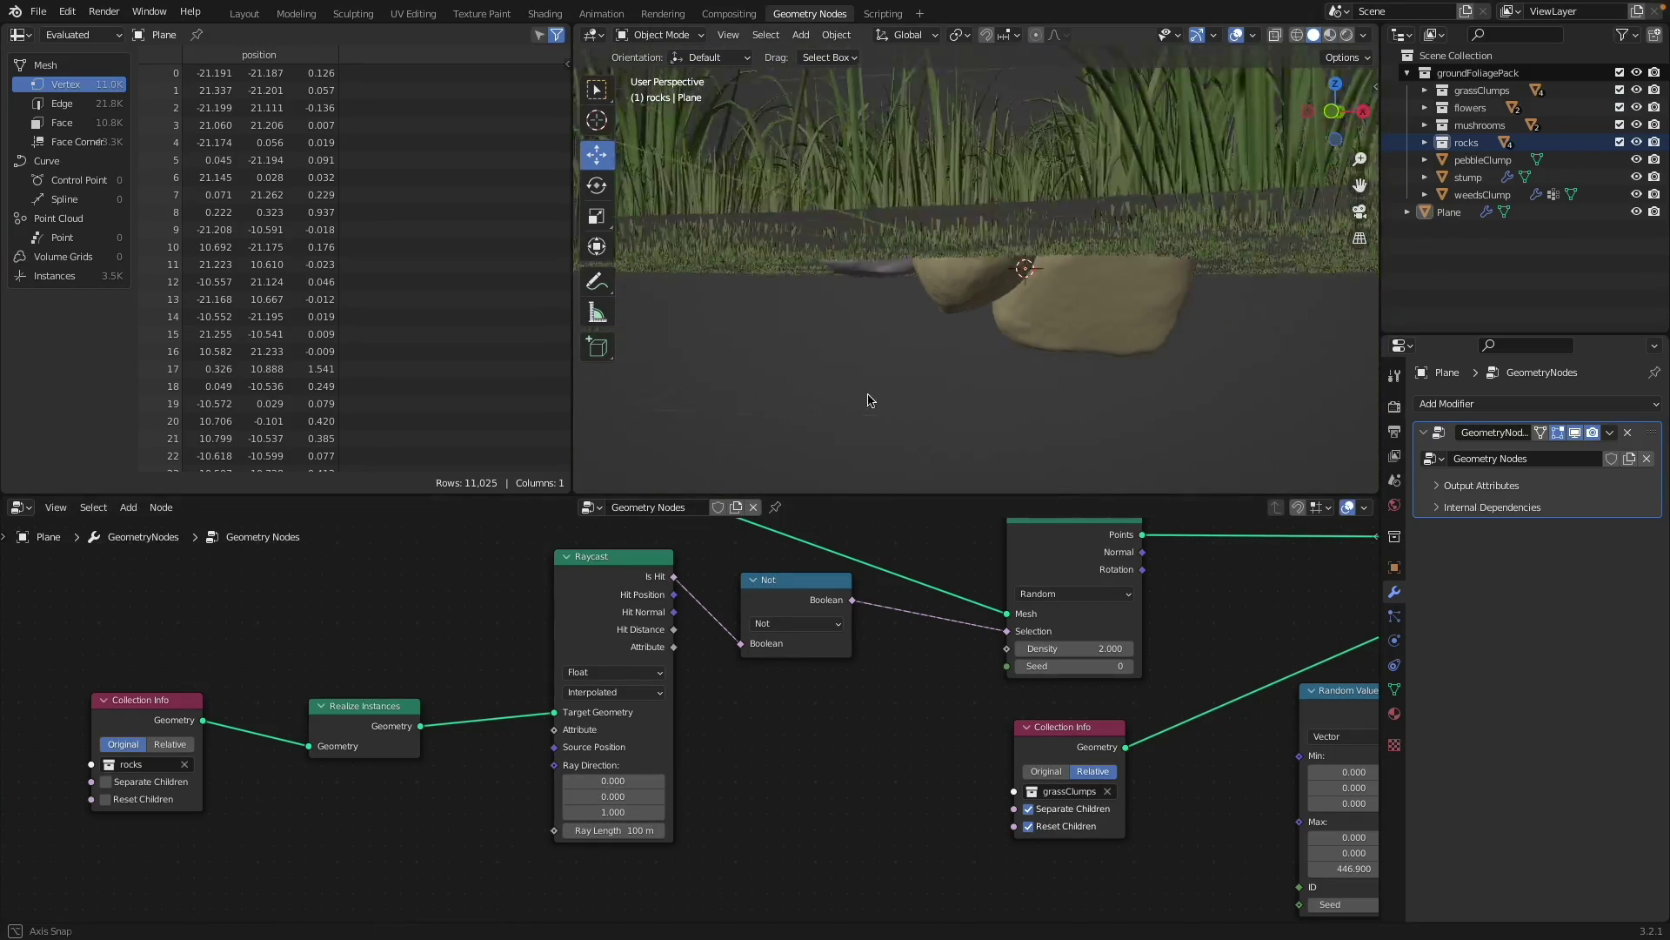
pyautogui.moveTo(869, 399); pyautogui.dragTo(872, 437, button='middle')
pyautogui.moveTo(1109, 193); pyautogui.dragTo(958, 189, button='middle')
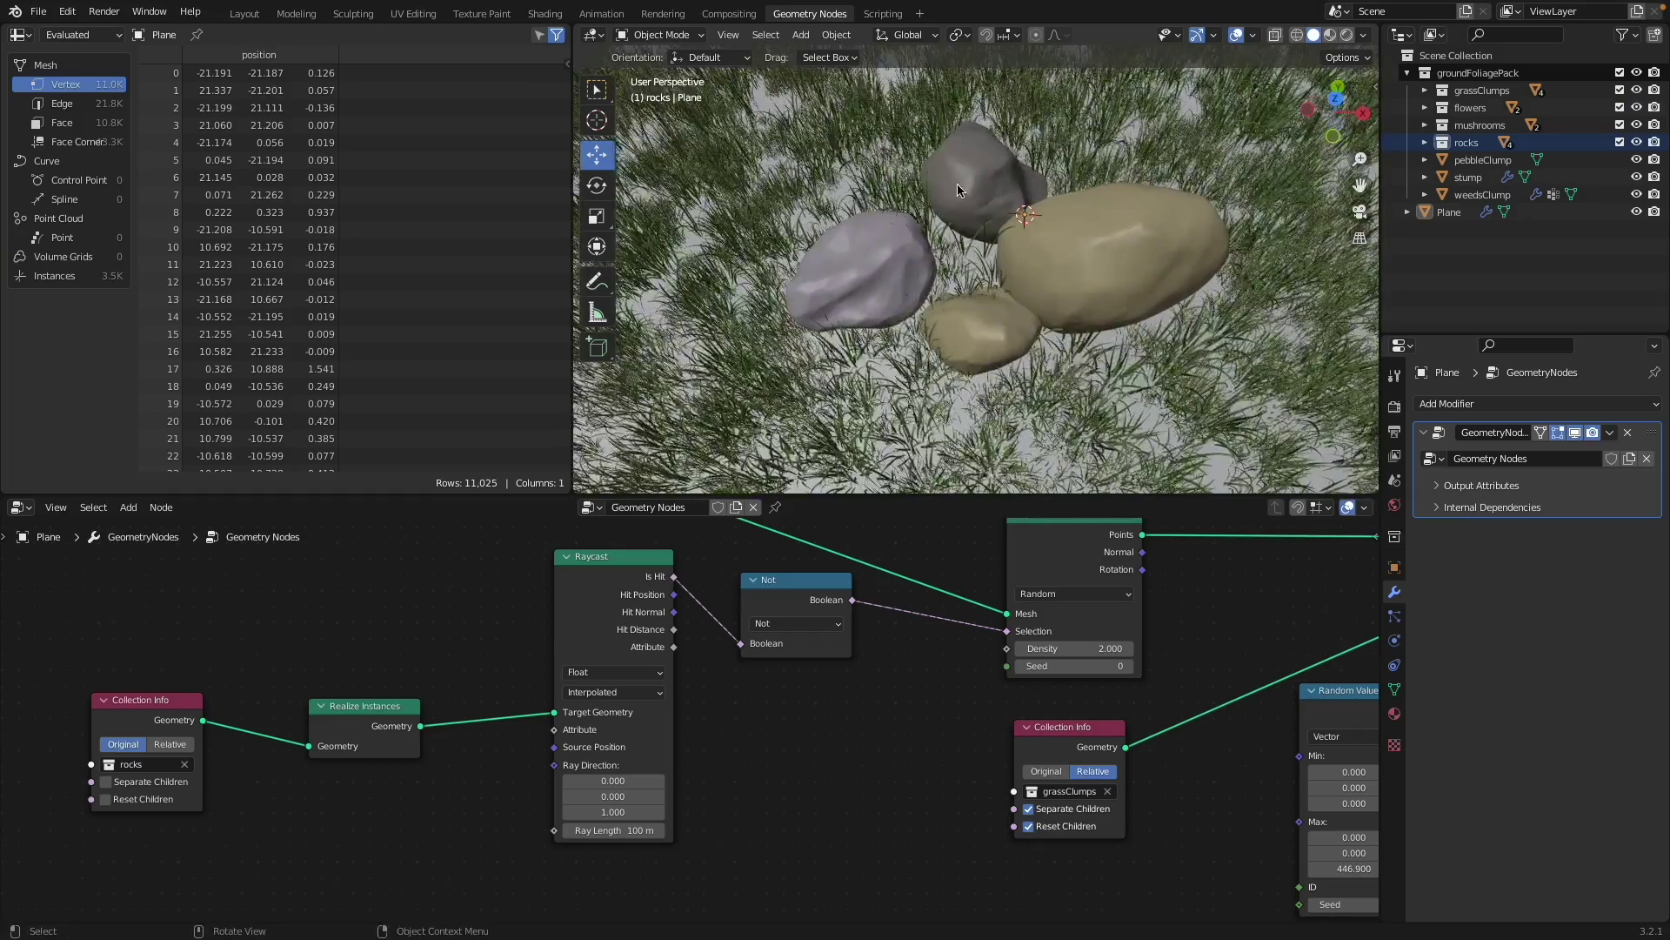
pyautogui.moveTo(996, 313); pyautogui.dragTo(981, 301, button='middle')
pyautogui.hotkey('alt', 'z')
pyautogui.moveTo(843, 270); pyautogui.dragTo(936, 313, button='middle')
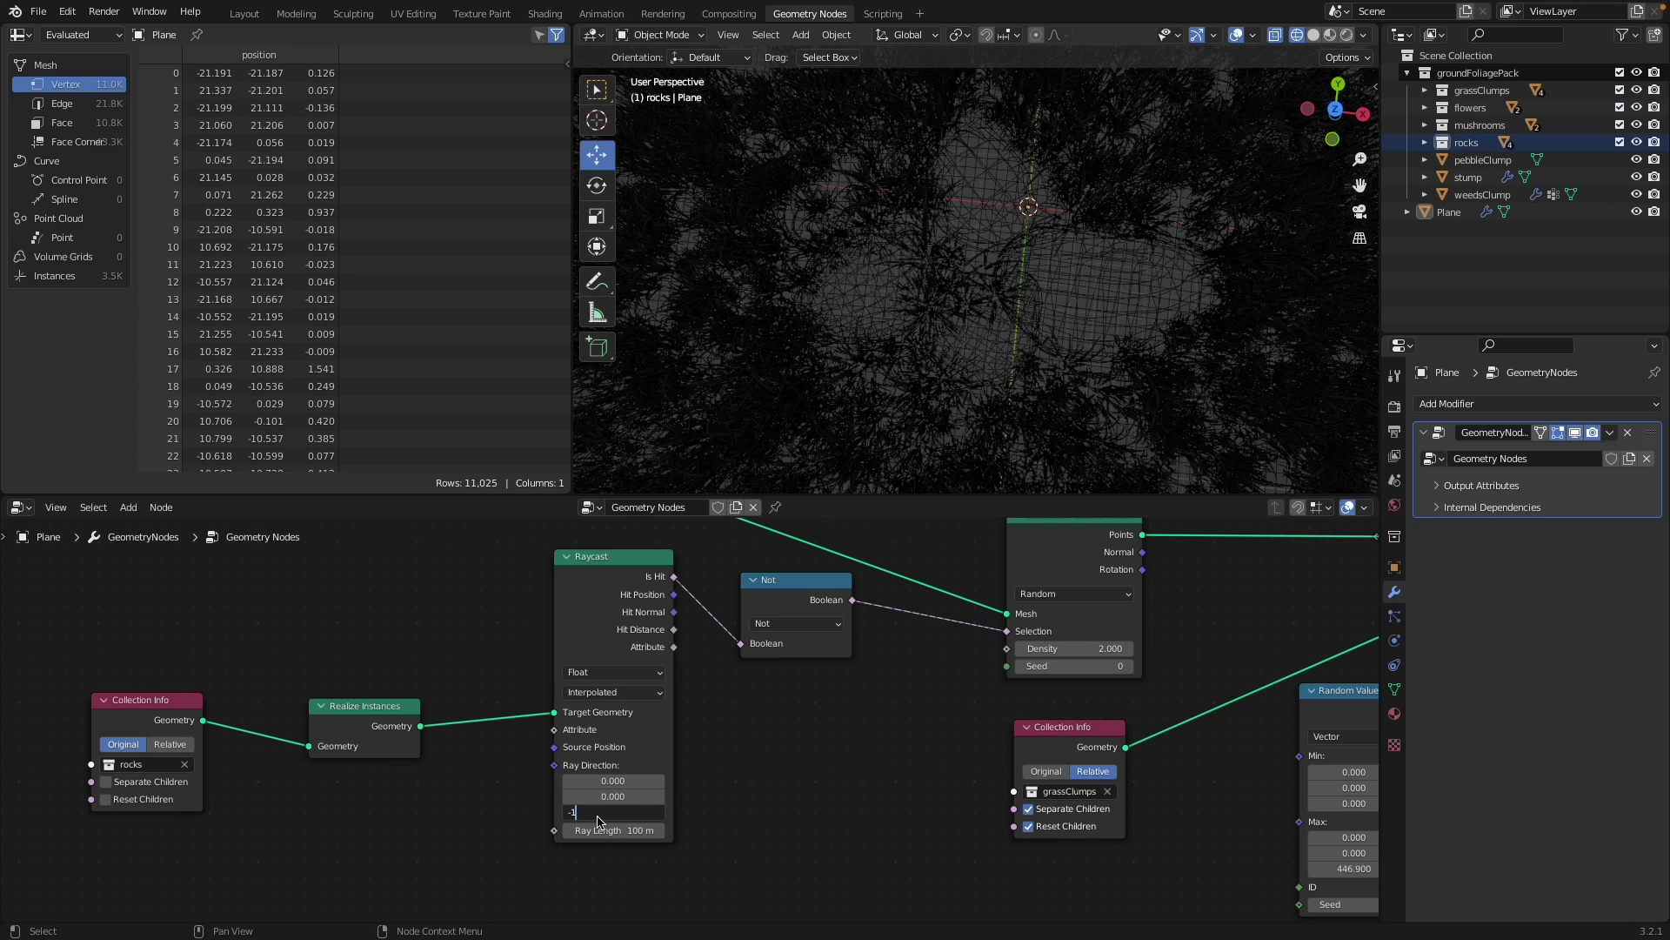
pyautogui.press('Return')
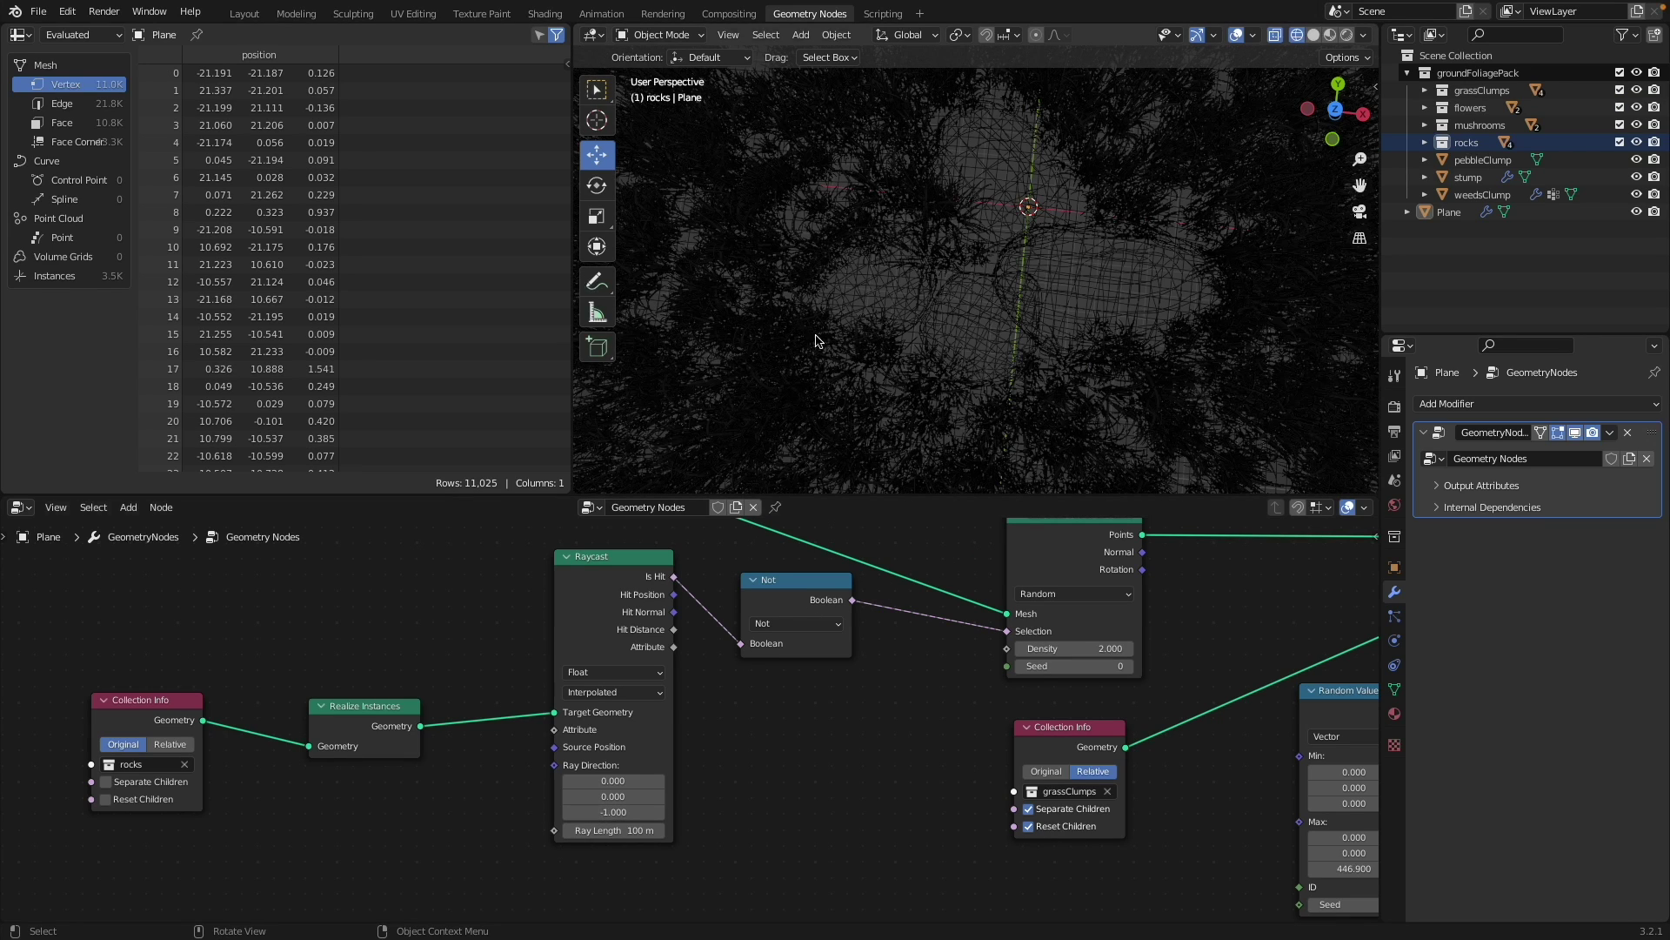
# - Return the viewport to solid shading and examine the rocks from several angles for grass growing through them
pyautogui.scroll(1, 609, 833)
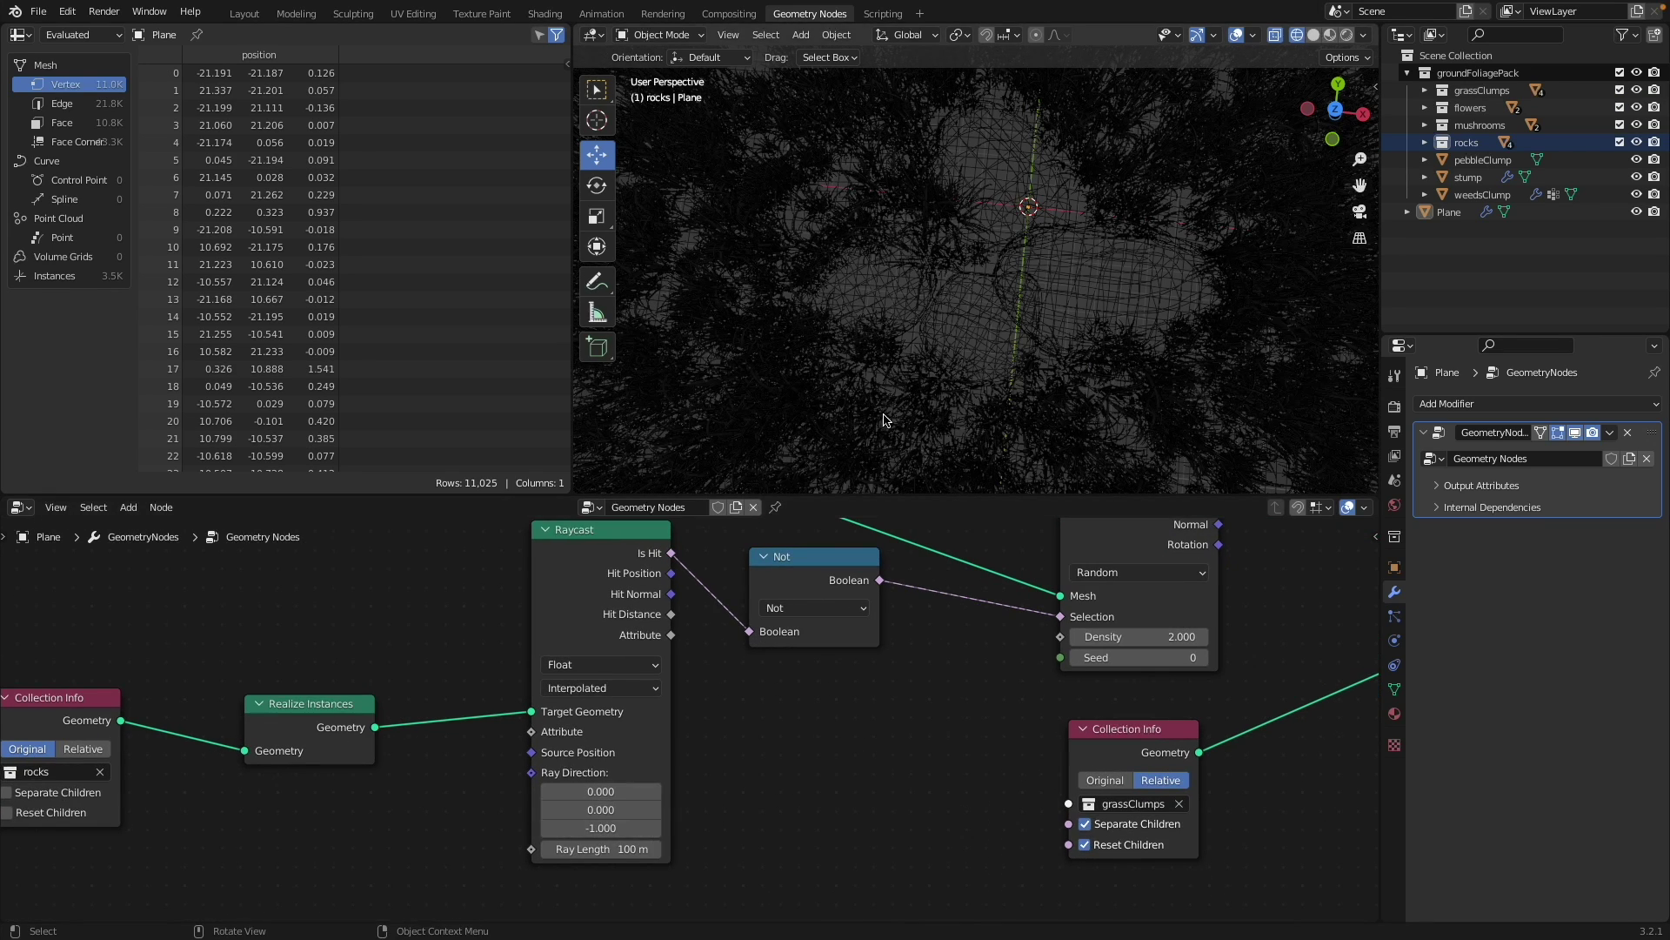
pyautogui.moveTo(896, 374); pyautogui.dragTo(906, 201, button='middle')
pyautogui.press('z')
pyautogui.click(1205, 216)
pyautogui.moveTo(1079, 259)
pyautogui.mouseDown(button='middle')
pyautogui.moveTo(1030, 170)
pyautogui.moveTo(1000, 193)
pyautogui.mouseUp(button='middle')
pyautogui.scroll(3, 951, 272)
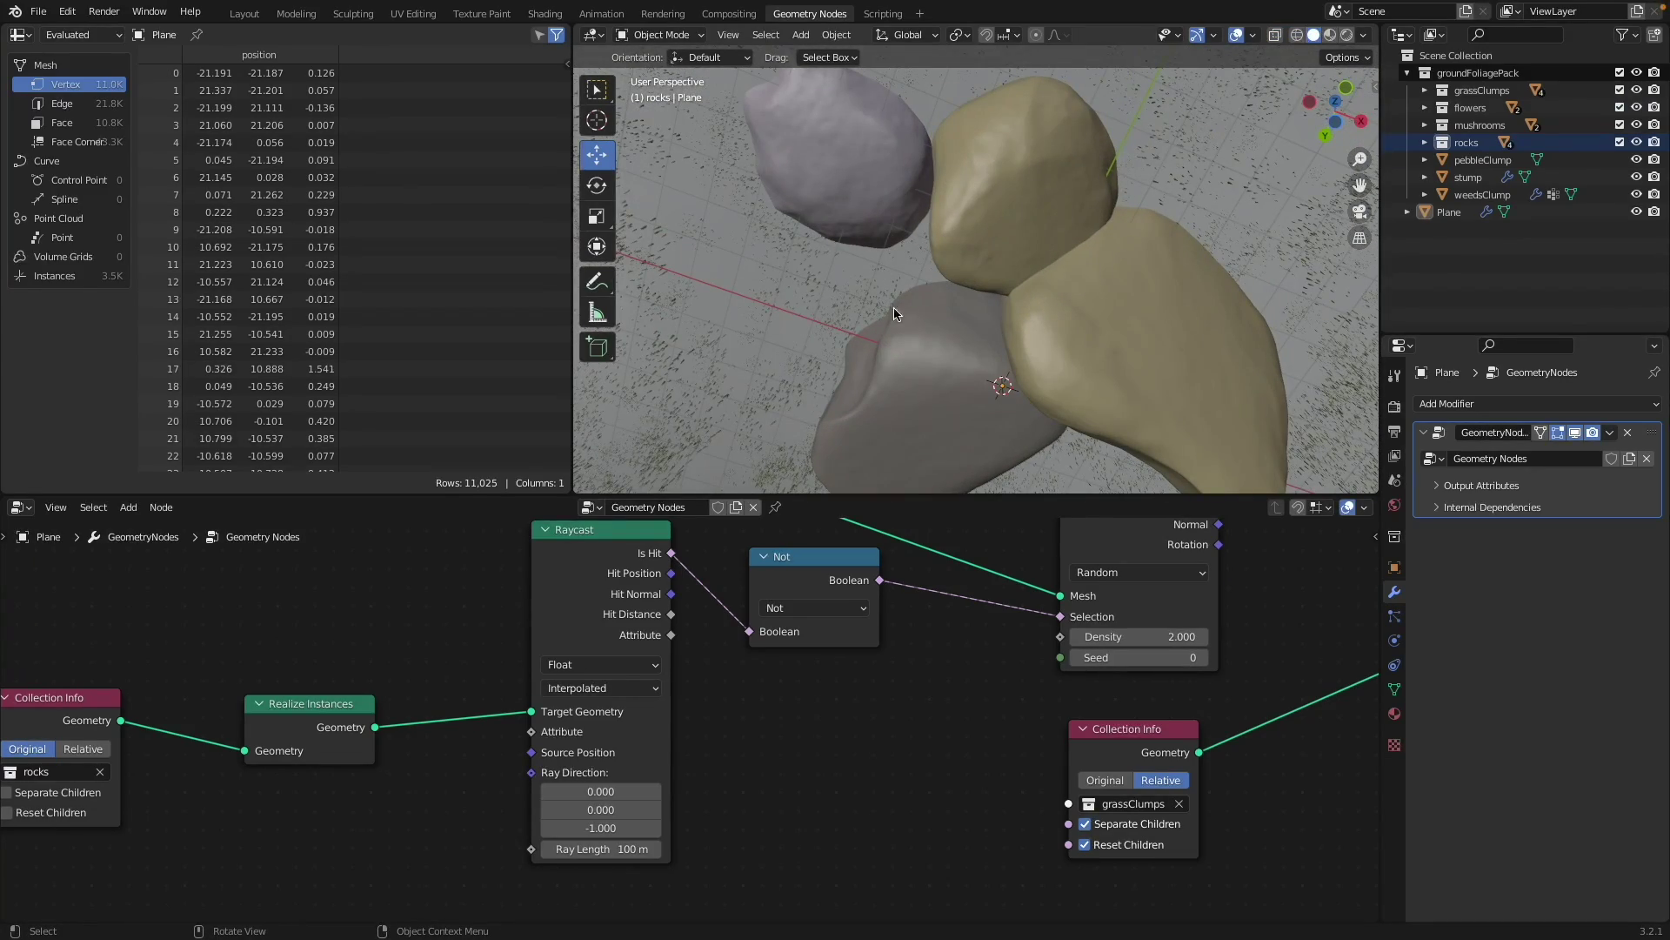
pyautogui.scroll(-2, 927, 197)
pyautogui.moveTo(927, 197); pyautogui.dragTo(946, 314, button='middle')
pyautogui.scroll(-2, 969, 318)
# - Mute and unmute the Raycast node to compare the grass around the rocks with and without it
pyautogui.click(550, 598)
pyautogui.press('m')
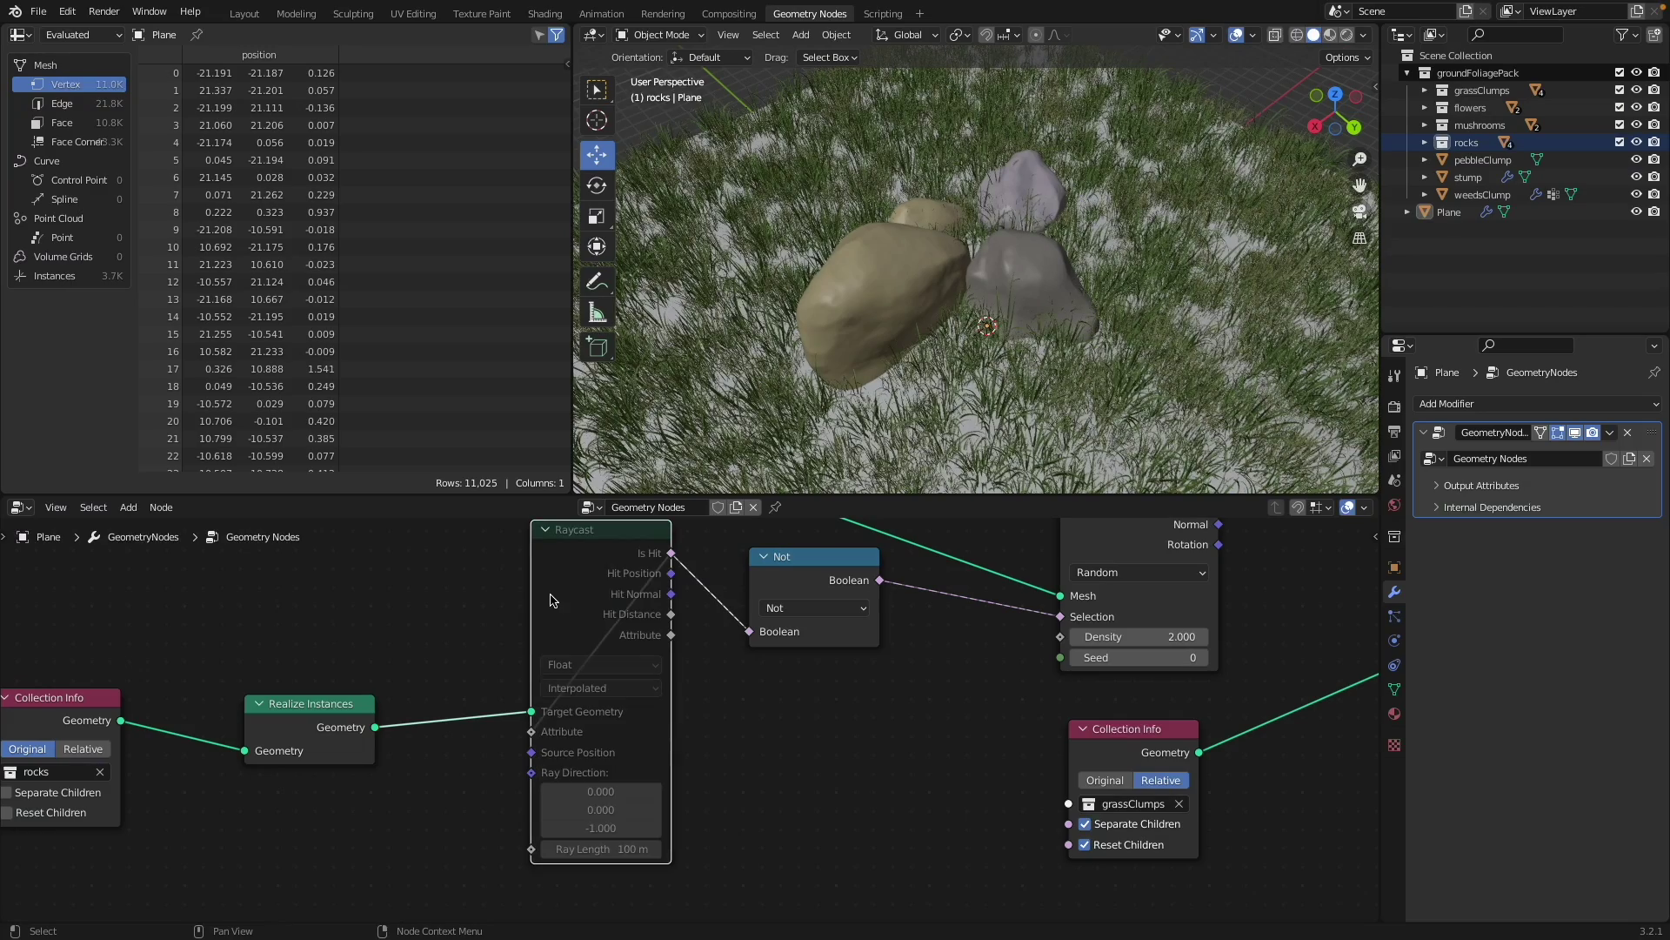
pyautogui.moveTo(819, 323)
pyautogui.mouseDown(button='middle')
pyautogui.moveTo(837, 322)
pyautogui.moveTo(824, 327)
pyautogui.mouseUp(button='middle')
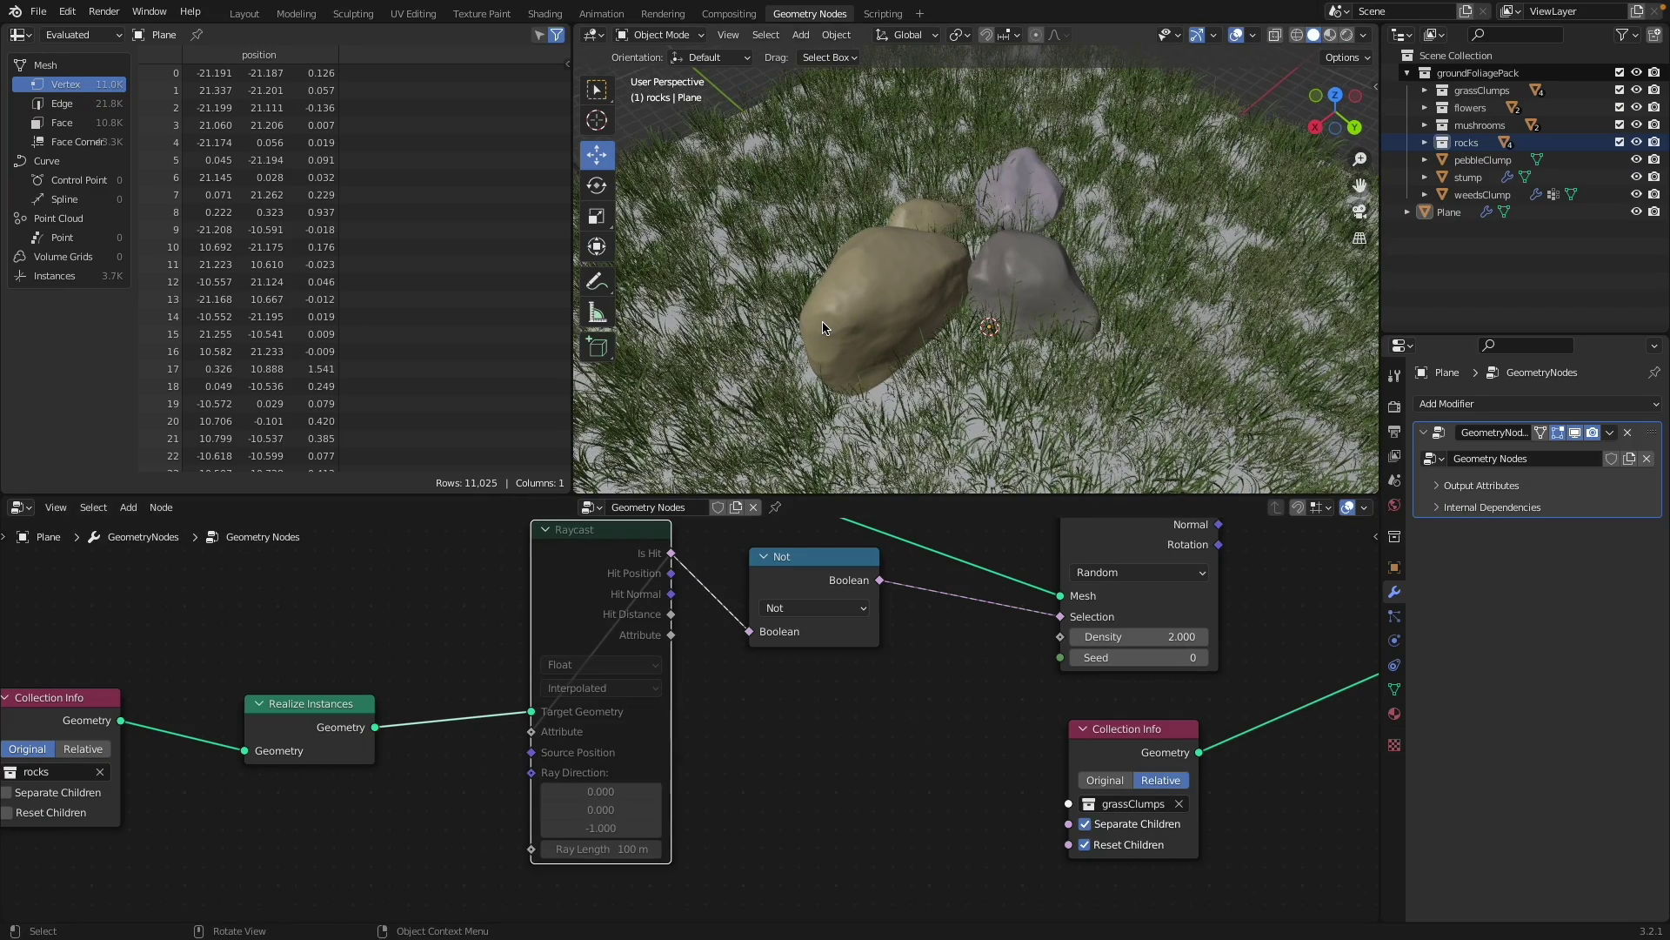
pyautogui.press('m')
pyautogui.click(608, 576)
pyautogui.press('m')
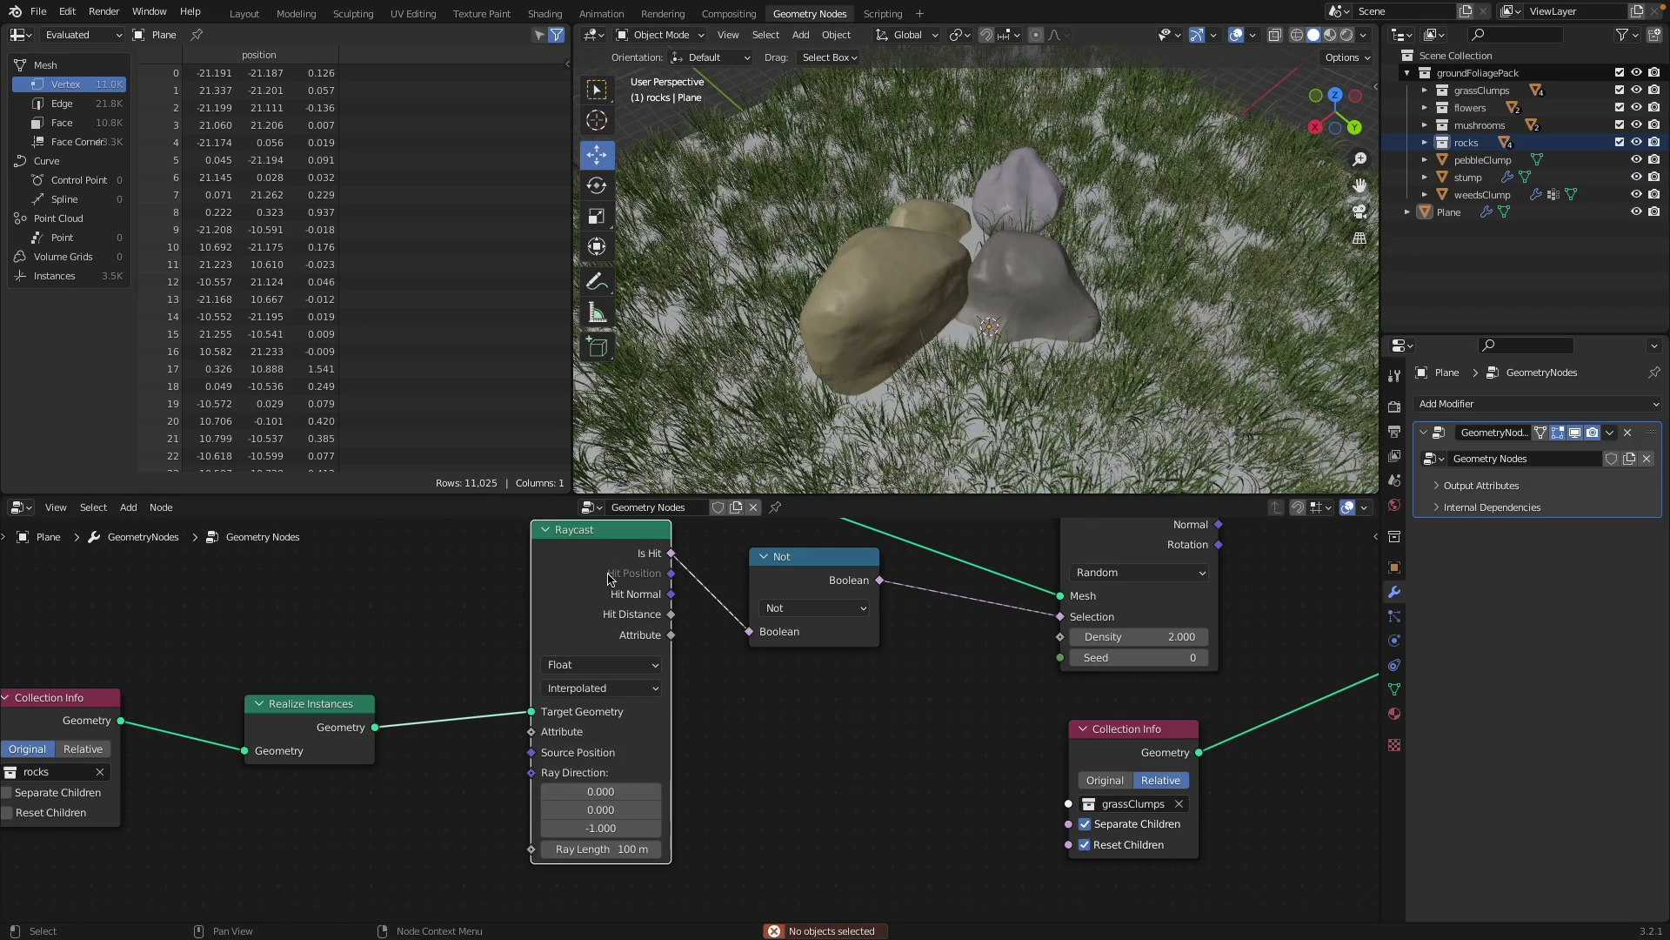
pyautogui.press('m')
pyautogui.press('m')
# - Move the pale purple rock against the dark grey rock and scale it up
pyautogui.moveTo(835, 296); pyautogui.dragTo(951, 352, button='middle')
pyautogui.click(1072, 293)
pyautogui.press('g')
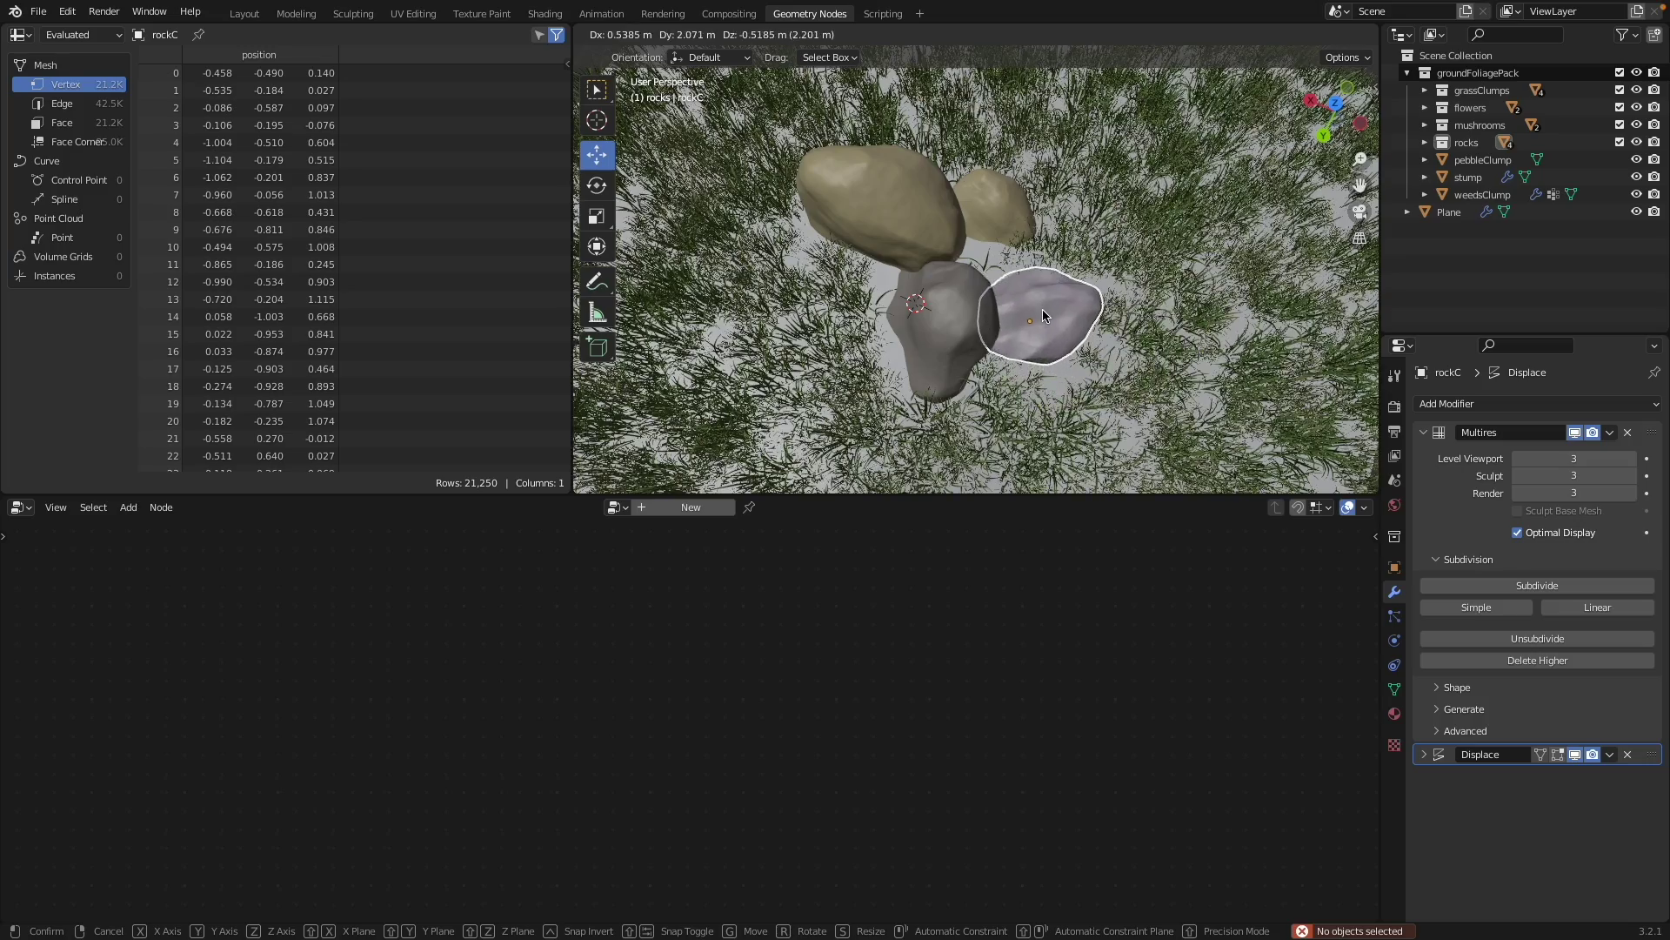
pyautogui.click(1049, 309)
pyautogui.press('s')
pyautogui.click(1062, 315)
pyautogui.press('g')
pyautogui.click(1073, 301)
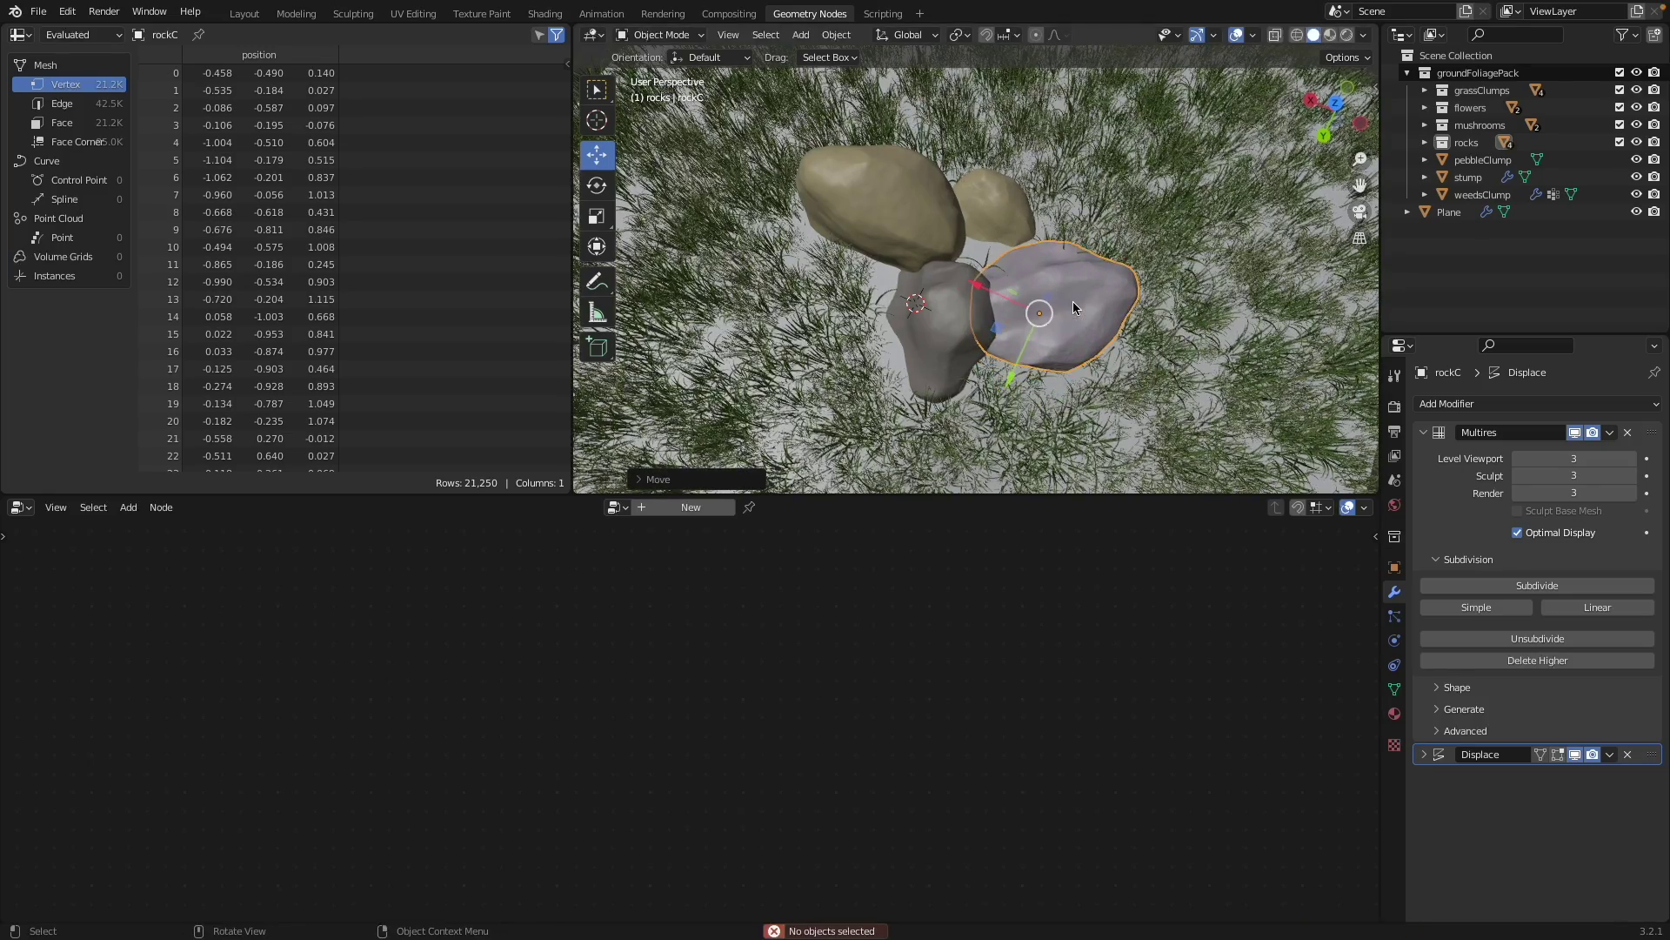
pyautogui.press('g')
pyautogui.click(1063, 315)
# - Shift the enlarged purple rock to different spots in the grass, then settle it horizontally beside the grey rock
pyautogui.moveTo(1062, 314); pyautogui.dragTo(1001, 345, button='middle')
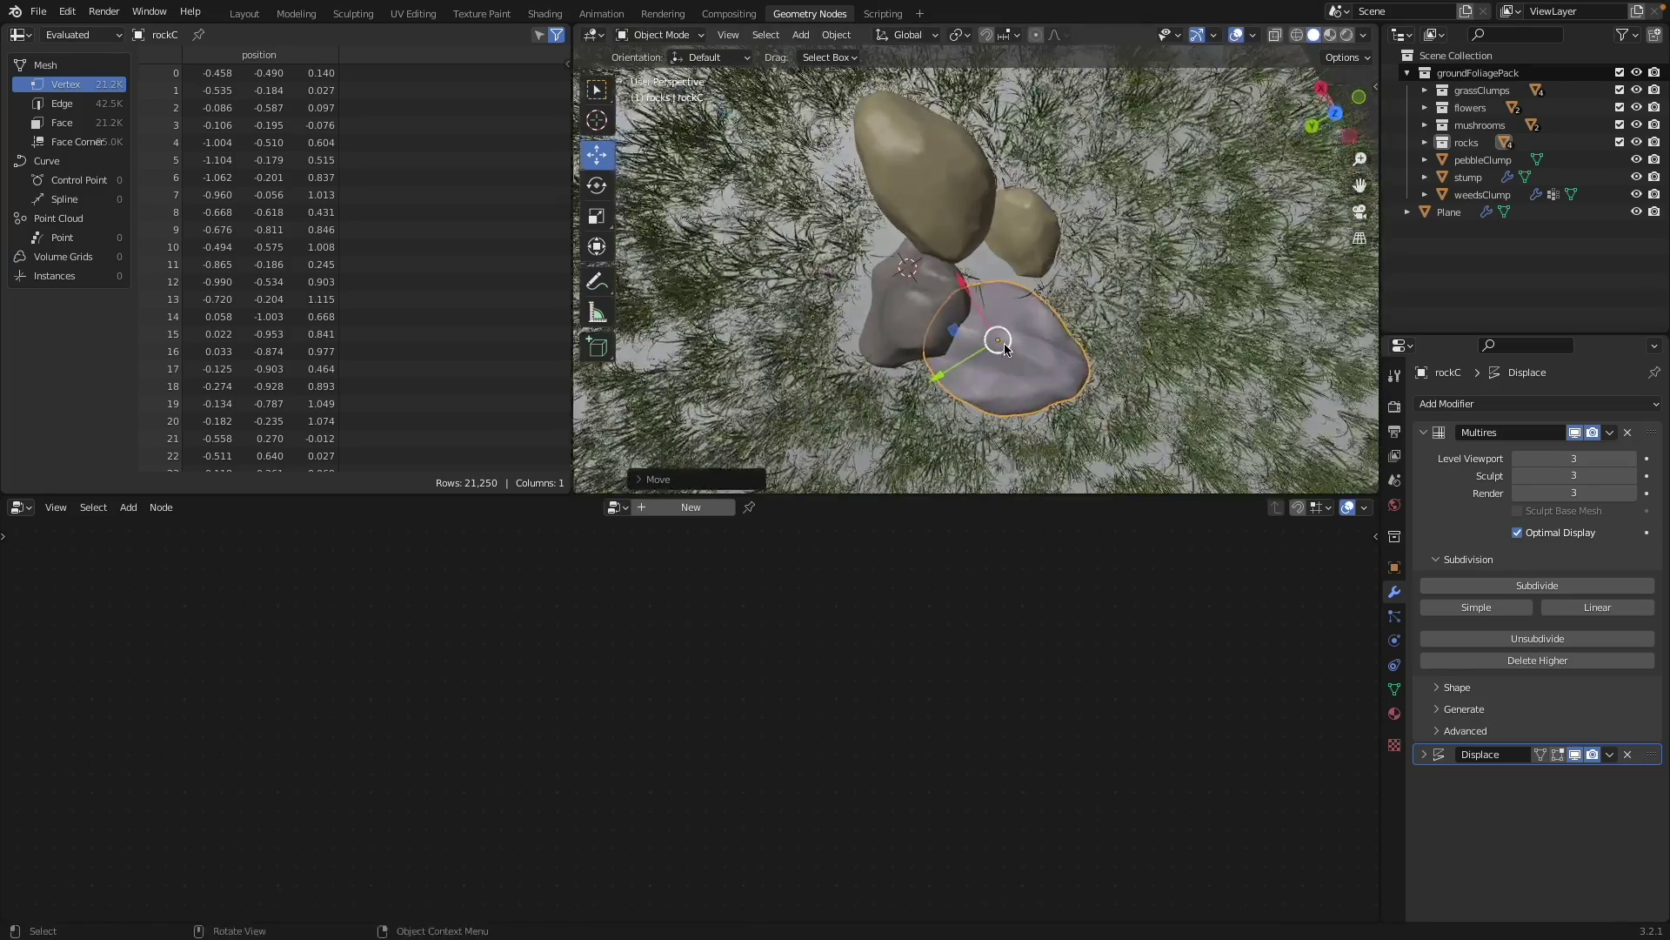
pyautogui.press('g')
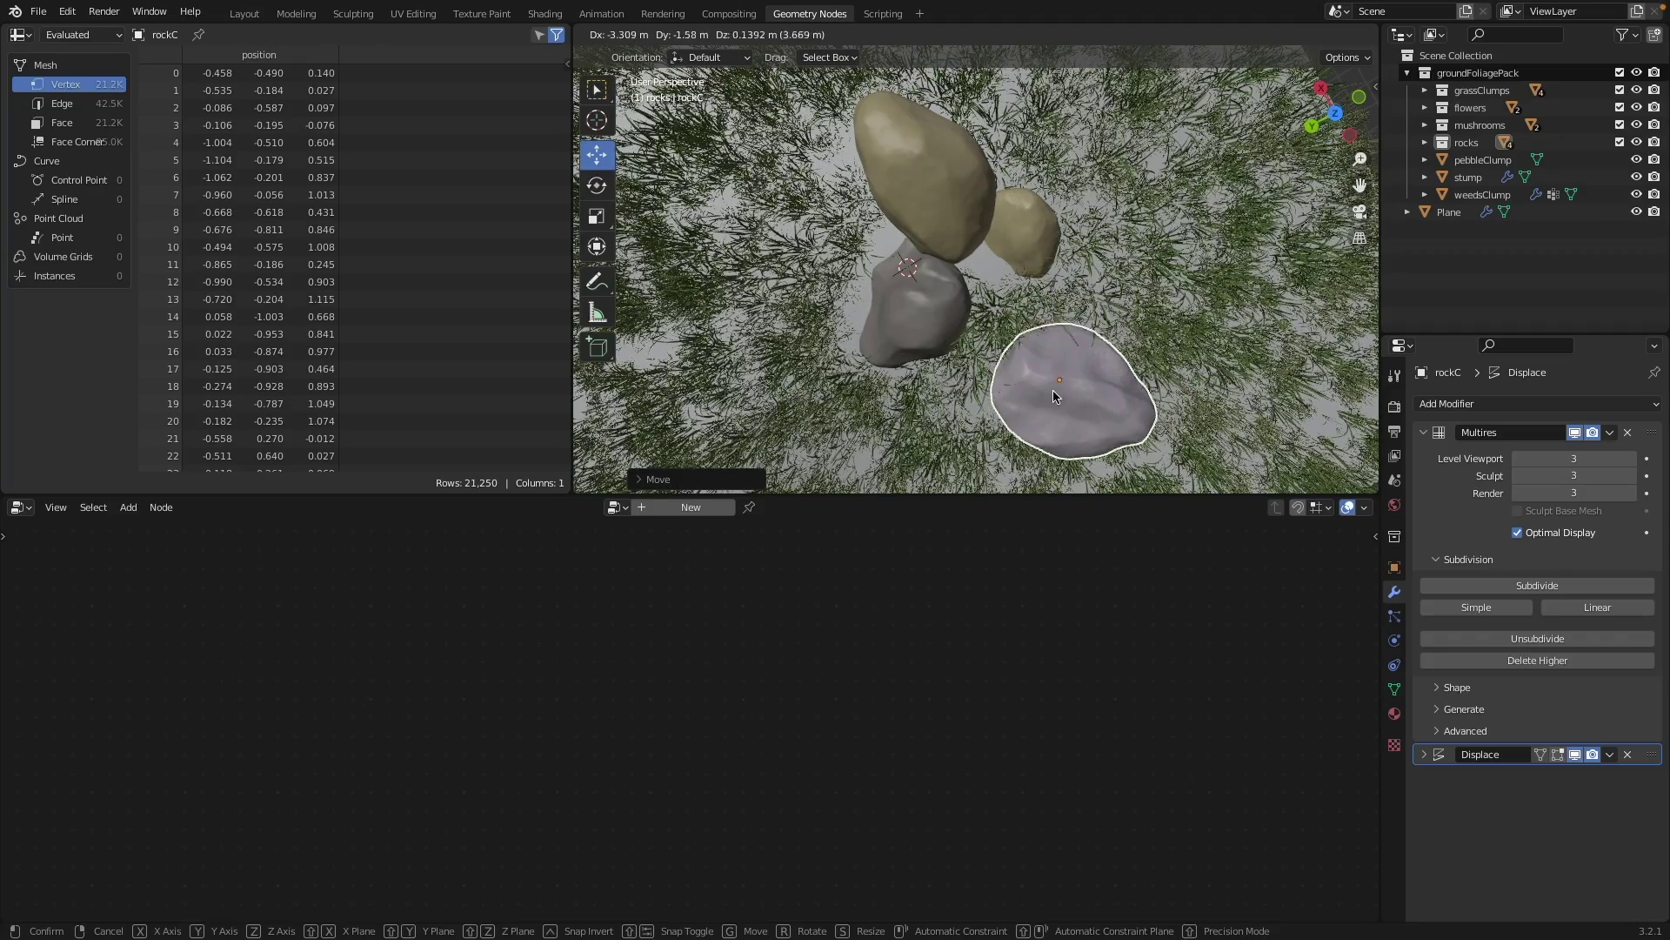
pyautogui.click(1035, 352)
pyautogui.moveTo(1035, 352); pyautogui.dragTo(1018, 250, button='middle')
pyautogui.press('g')
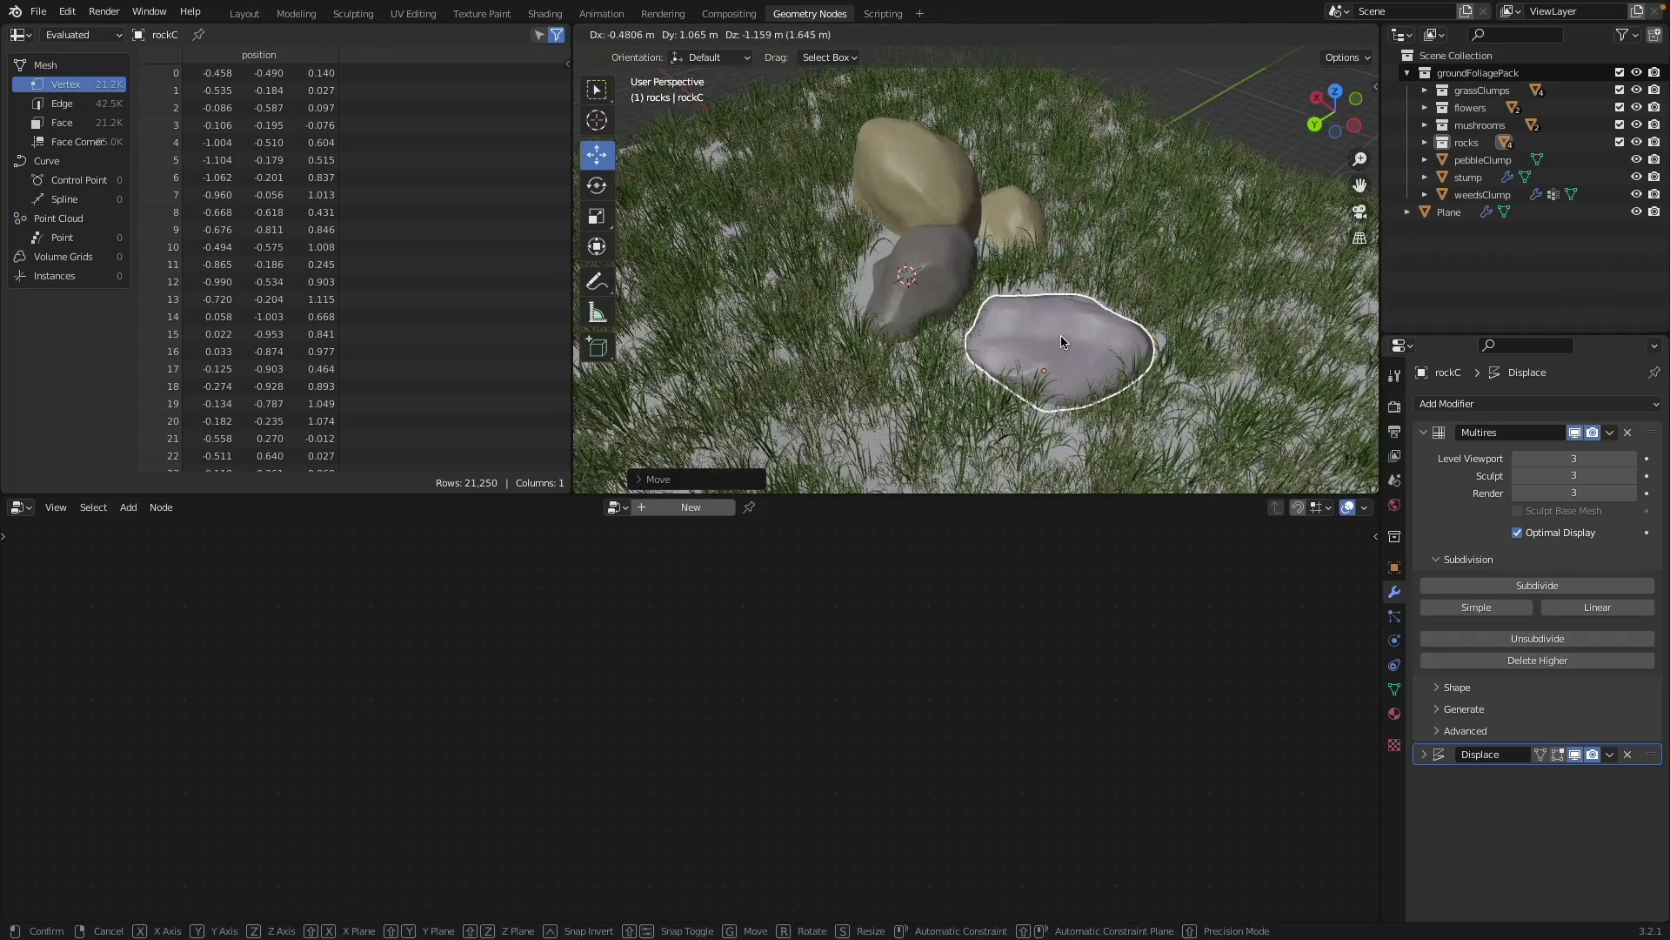
pyautogui.click(1061, 333)
pyautogui.moveTo(1061, 332); pyautogui.dragTo(1070, 398, button='middle')
pyautogui.press('g')
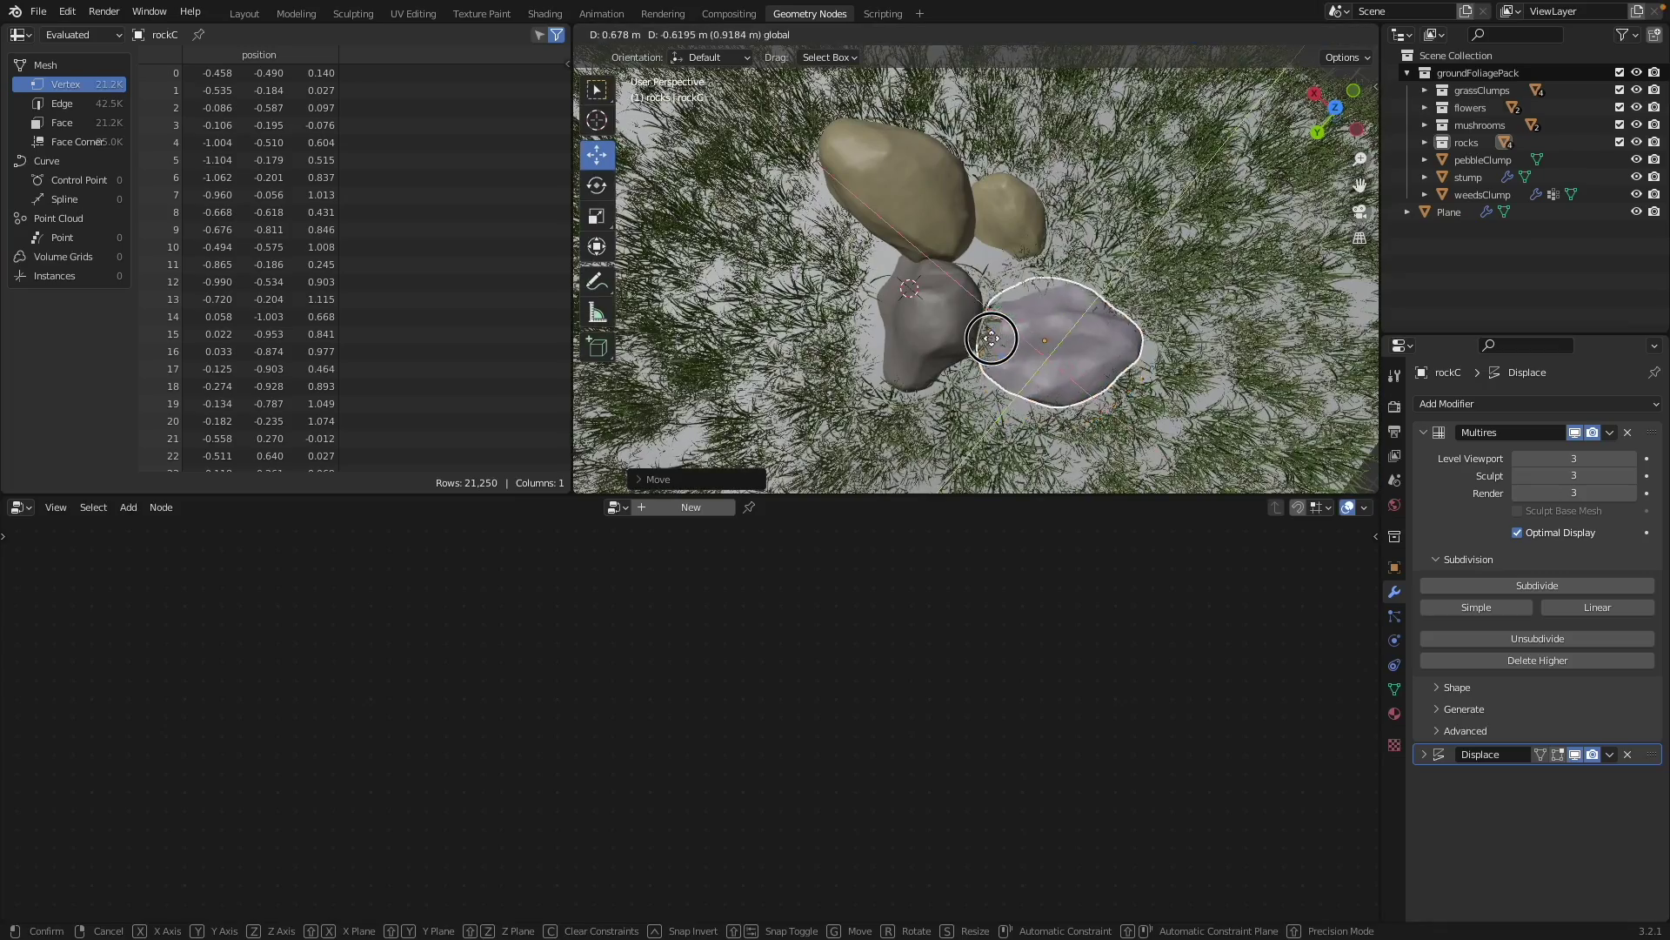
pyautogui.click(974, 310)
# - Select all four rocks and, in top view, move the group up the plane and enlarge it slightly
pyautogui.moveTo(973, 310); pyautogui.dragTo(962, 268, button='middle')
pyautogui.keyDown('shift'); pyautogui.click(930, 250); pyautogui.keyUp('shift')
pyautogui.keyDown('shift'); pyautogui.click(1025, 245); pyautogui.keyUp('shift')
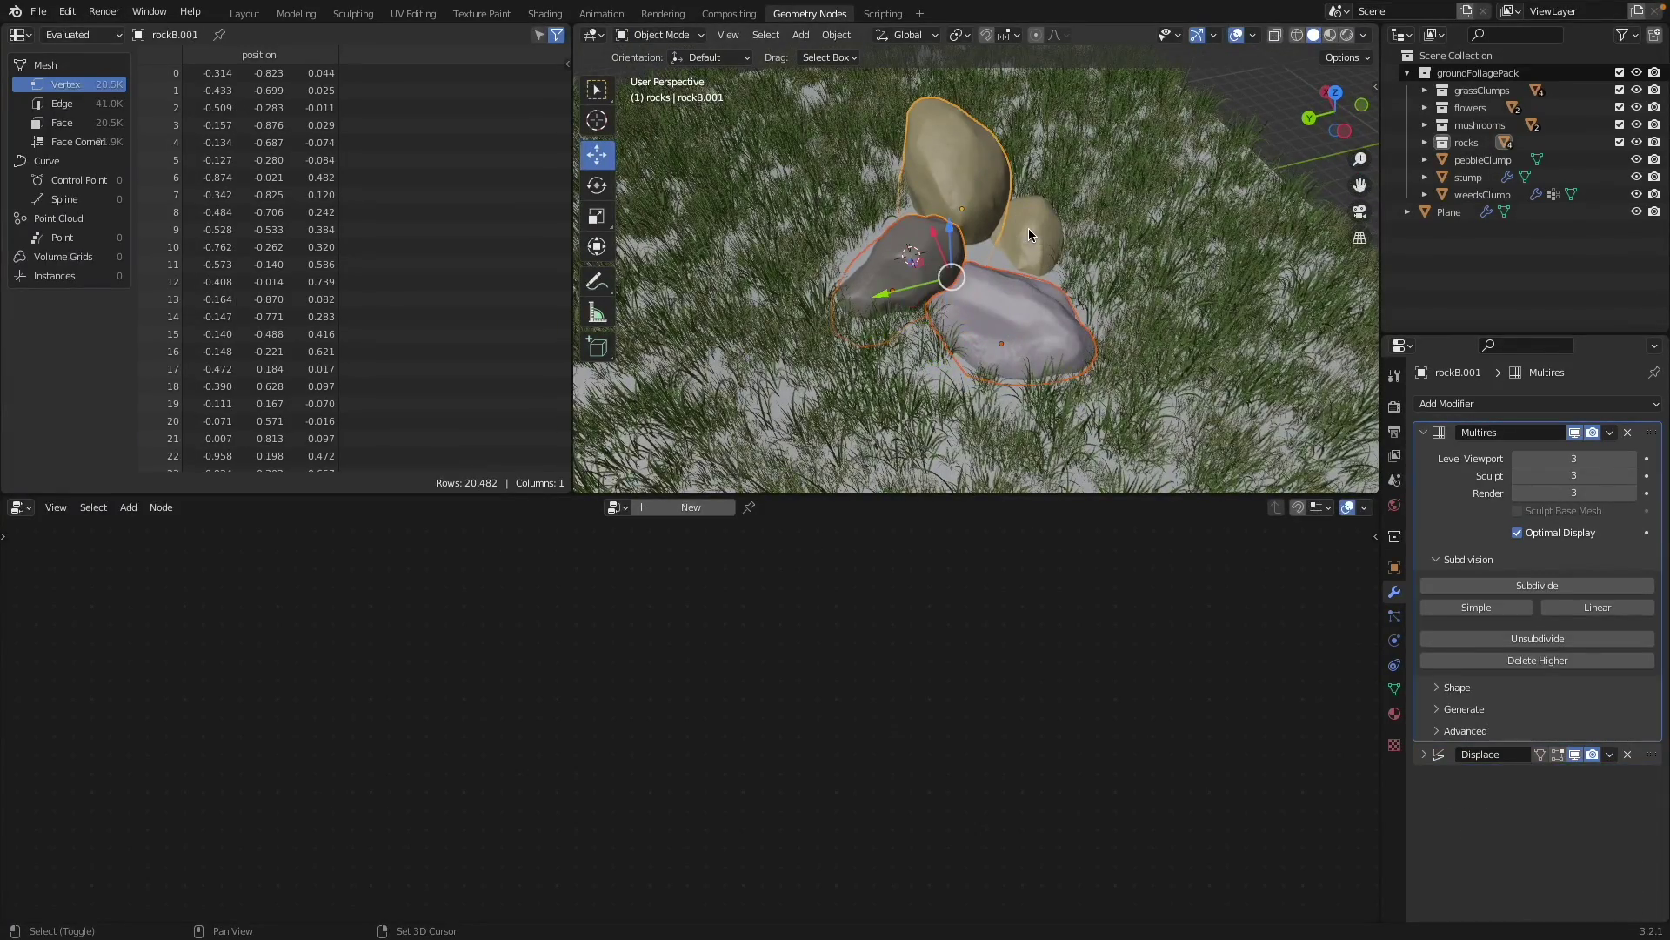
pyautogui.keyDown('shift'); pyautogui.click(1029, 229); pyautogui.keyUp('shift')
pyautogui.press('`')
pyautogui.click(1069, 44)
pyautogui.keyDown('shift'); pyautogui.moveTo(1020, 207); pyautogui.dragTo(932, 348, button='middle'); pyautogui.keyUp('shift')
pyautogui.press('g')
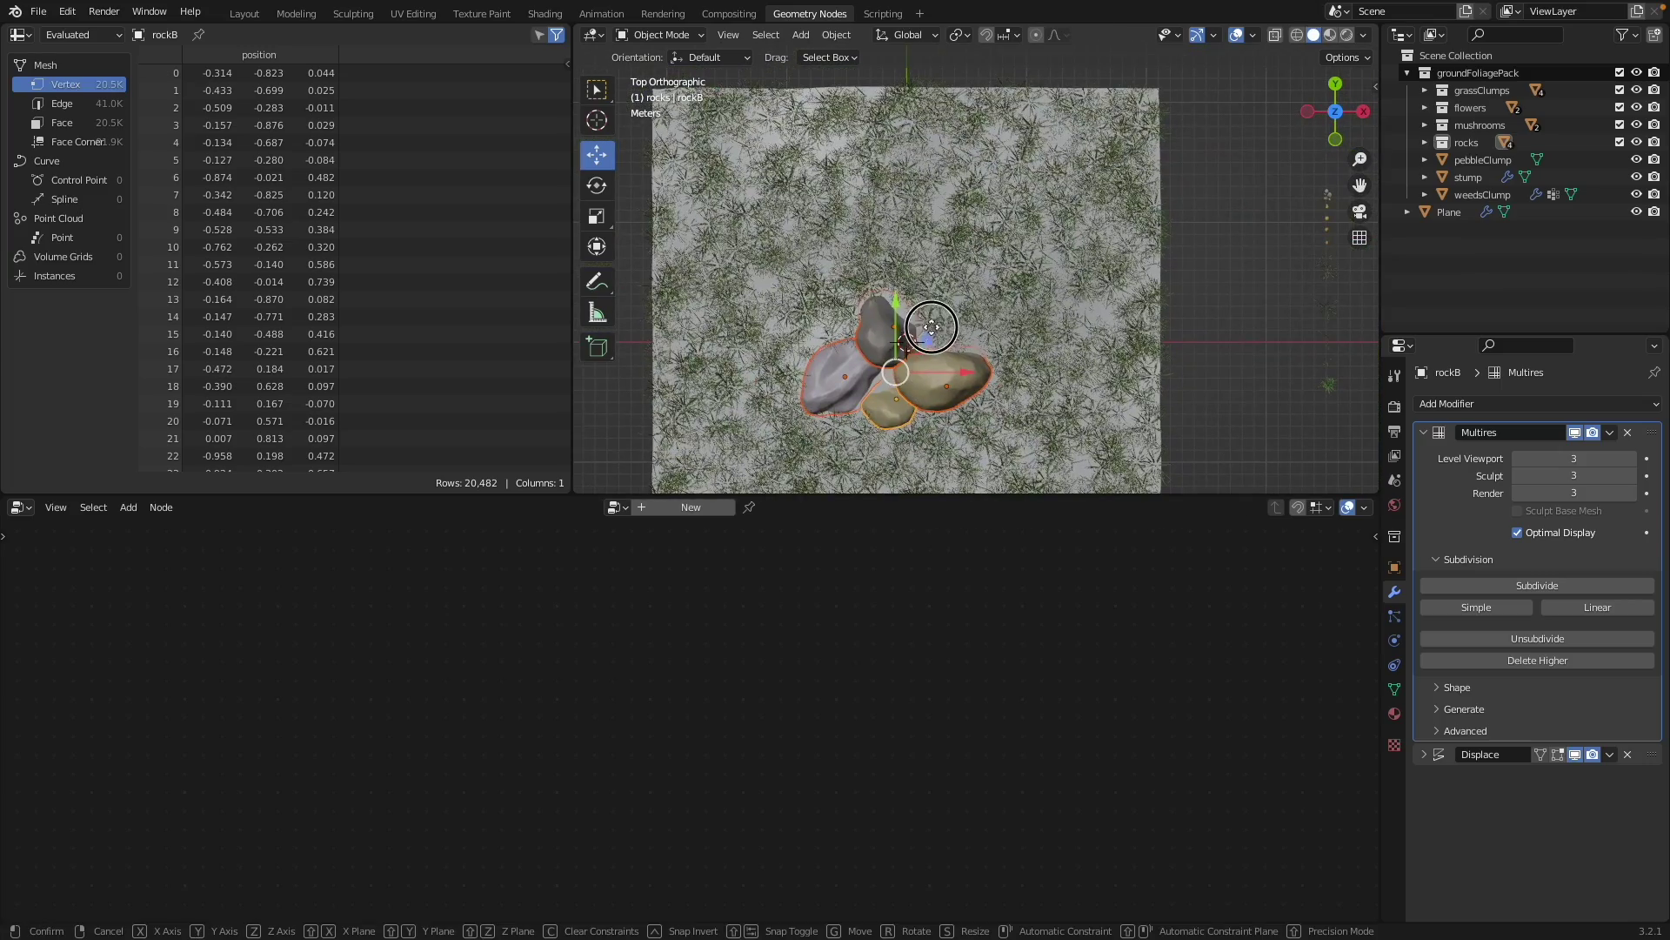
pyautogui.click(935, 300)
pyautogui.press('s')
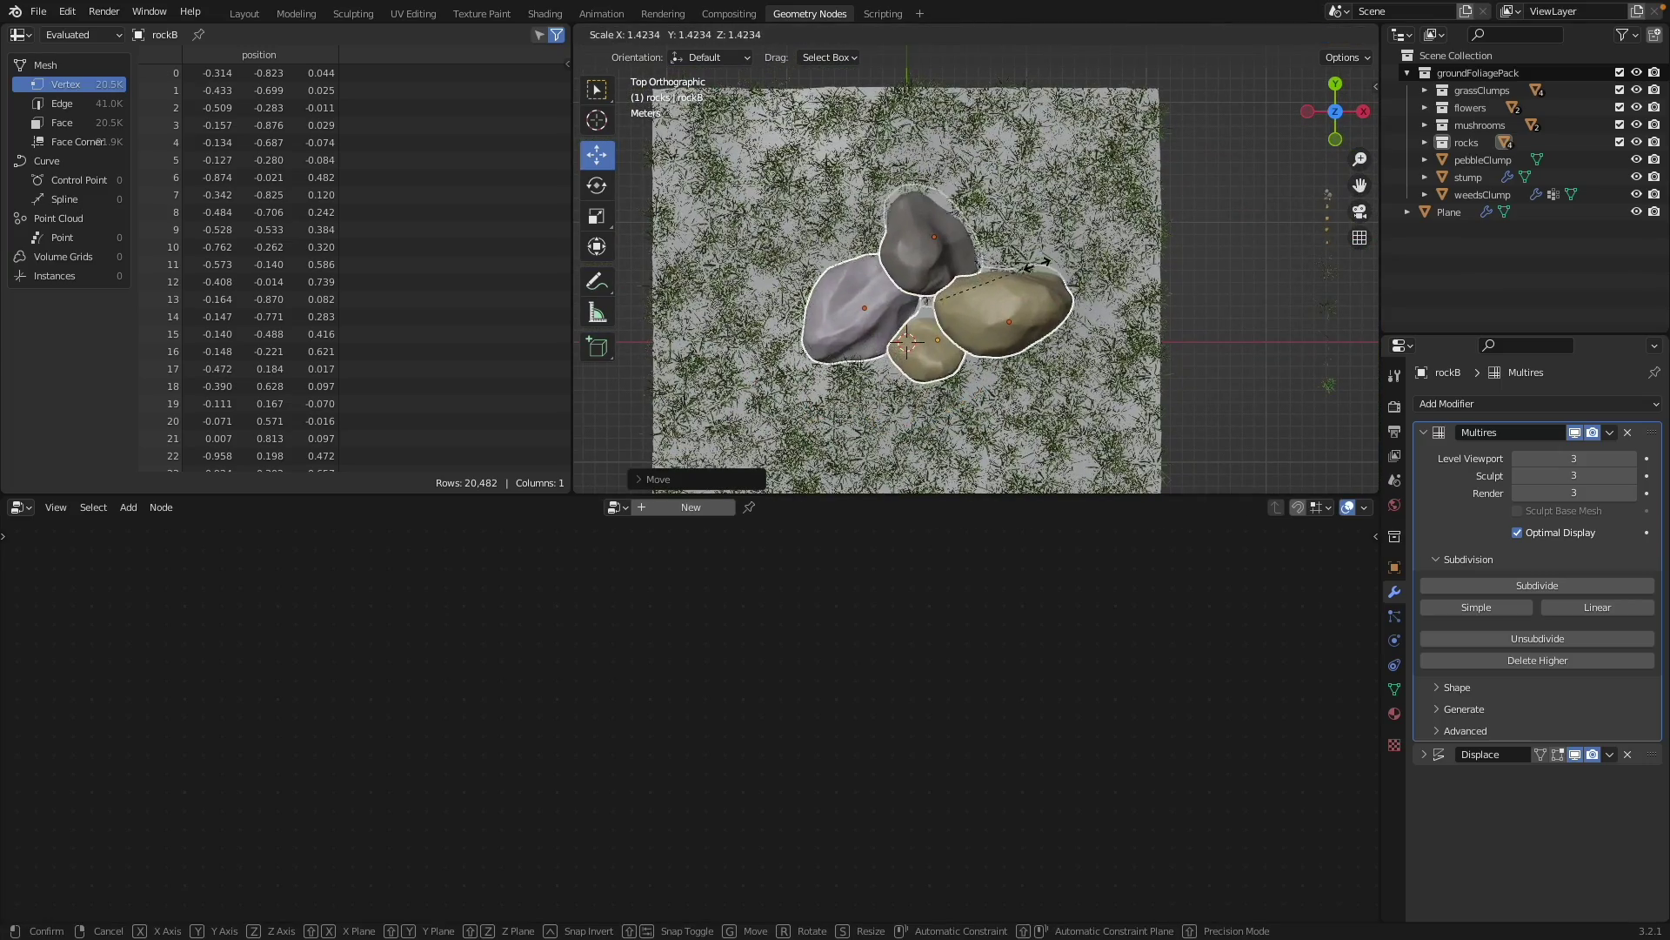
pyautogui.click(971, 276)
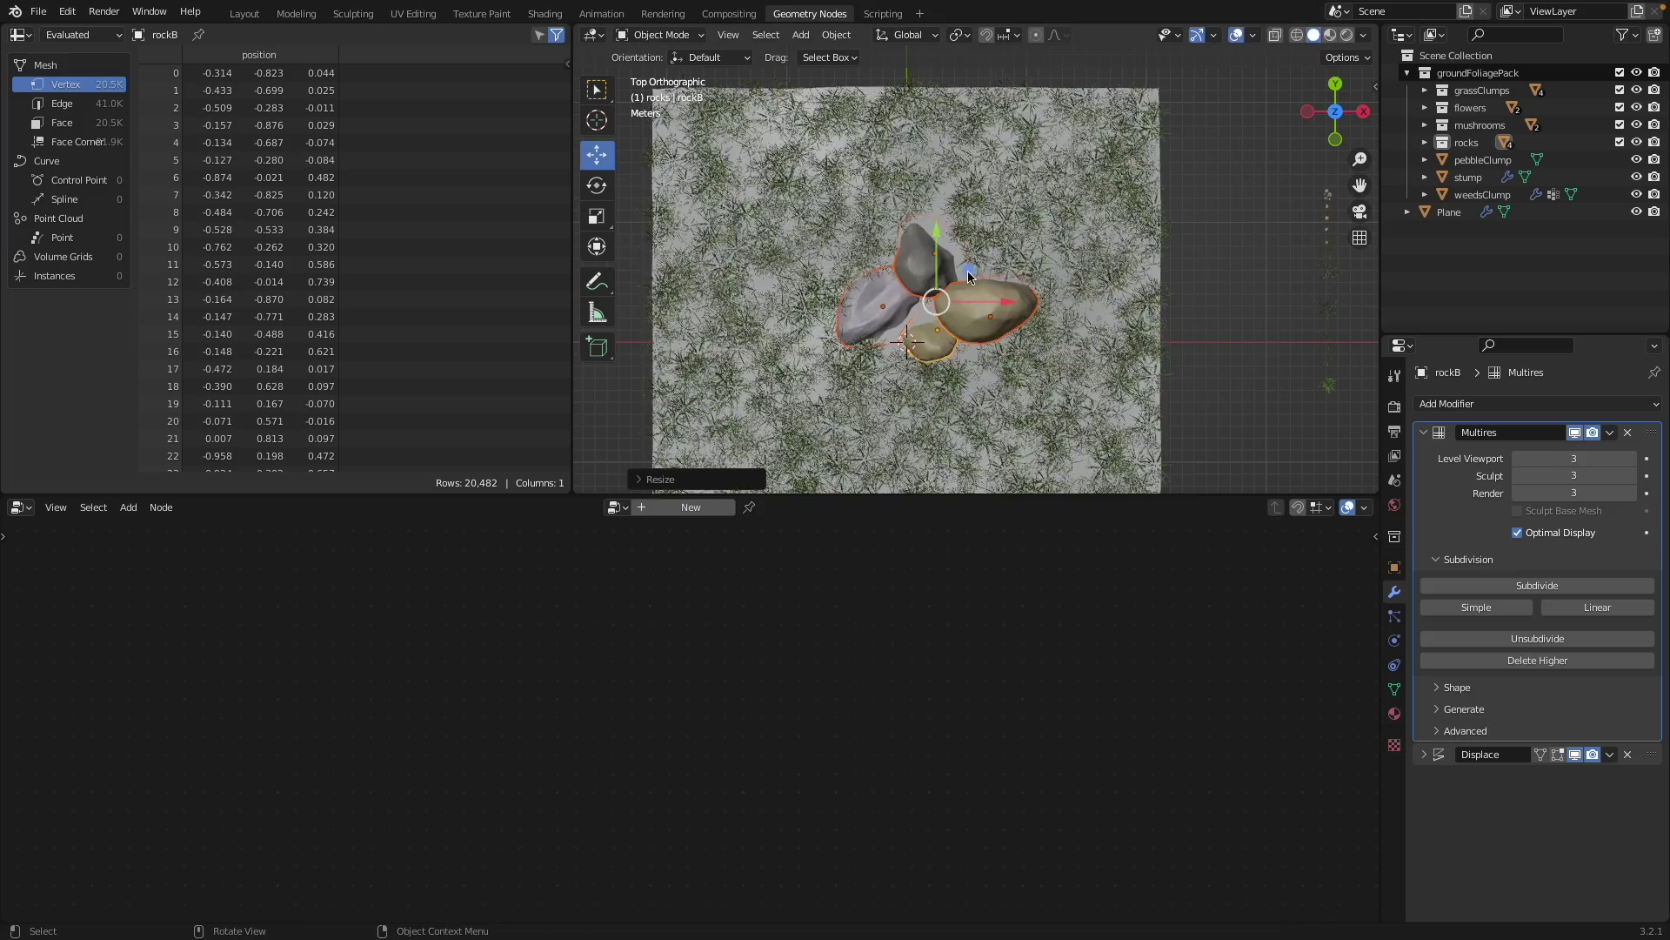
# - Reposition the rock group over the plane and adjust its height so the rocks sit partly sunk in the ground
pyautogui.scroll(4, 968, 275)
pyautogui.moveTo(926, 305); pyautogui.dragTo(975, 321)
pyautogui.moveTo(897, 384); pyautogui.dragTo(884, 254, button='middle')
pyautogui.moveTo(922, 261); pyautogui.dragTo(899, 377)
pyautogui.moveTo(809, 277); pyautogui.dragTo(804, 370, button='middle')
pyautogui.moveTo(811, 313); pyautogui.dragTo(853, 261, button='middle')
pyautogui.moveTo(910, 365); pyautogui.dragTo(910, 301)
pyautogui.moveTo(910, 301); pyautogui.dragTo(857, 294, button='middle')
pyautogui.moveTo(897, 287); pyautogui.dragTo(900, 243)
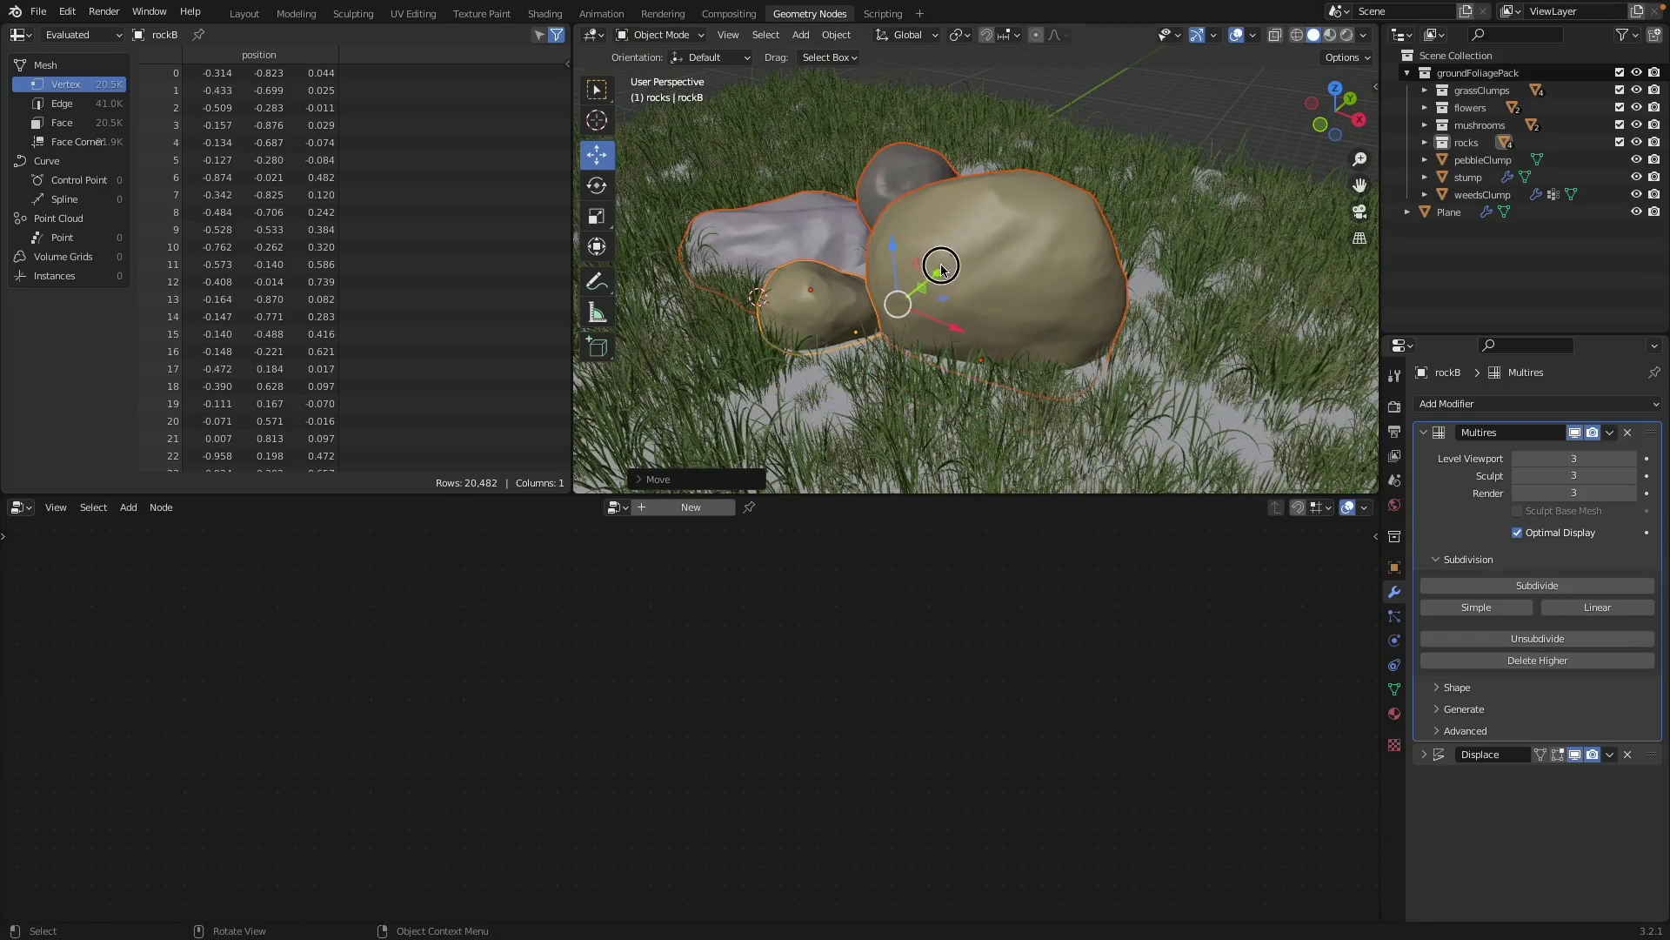
# - Deselect the rocks and inspect from all around how the grass meets their edges
pyautogui.moveTo(941, 266); pyautogui.dragTo(1074, 186, button='middle')
pyautogui.scroll(-4, 1066, 188)
pyautogui.click(795, 139)
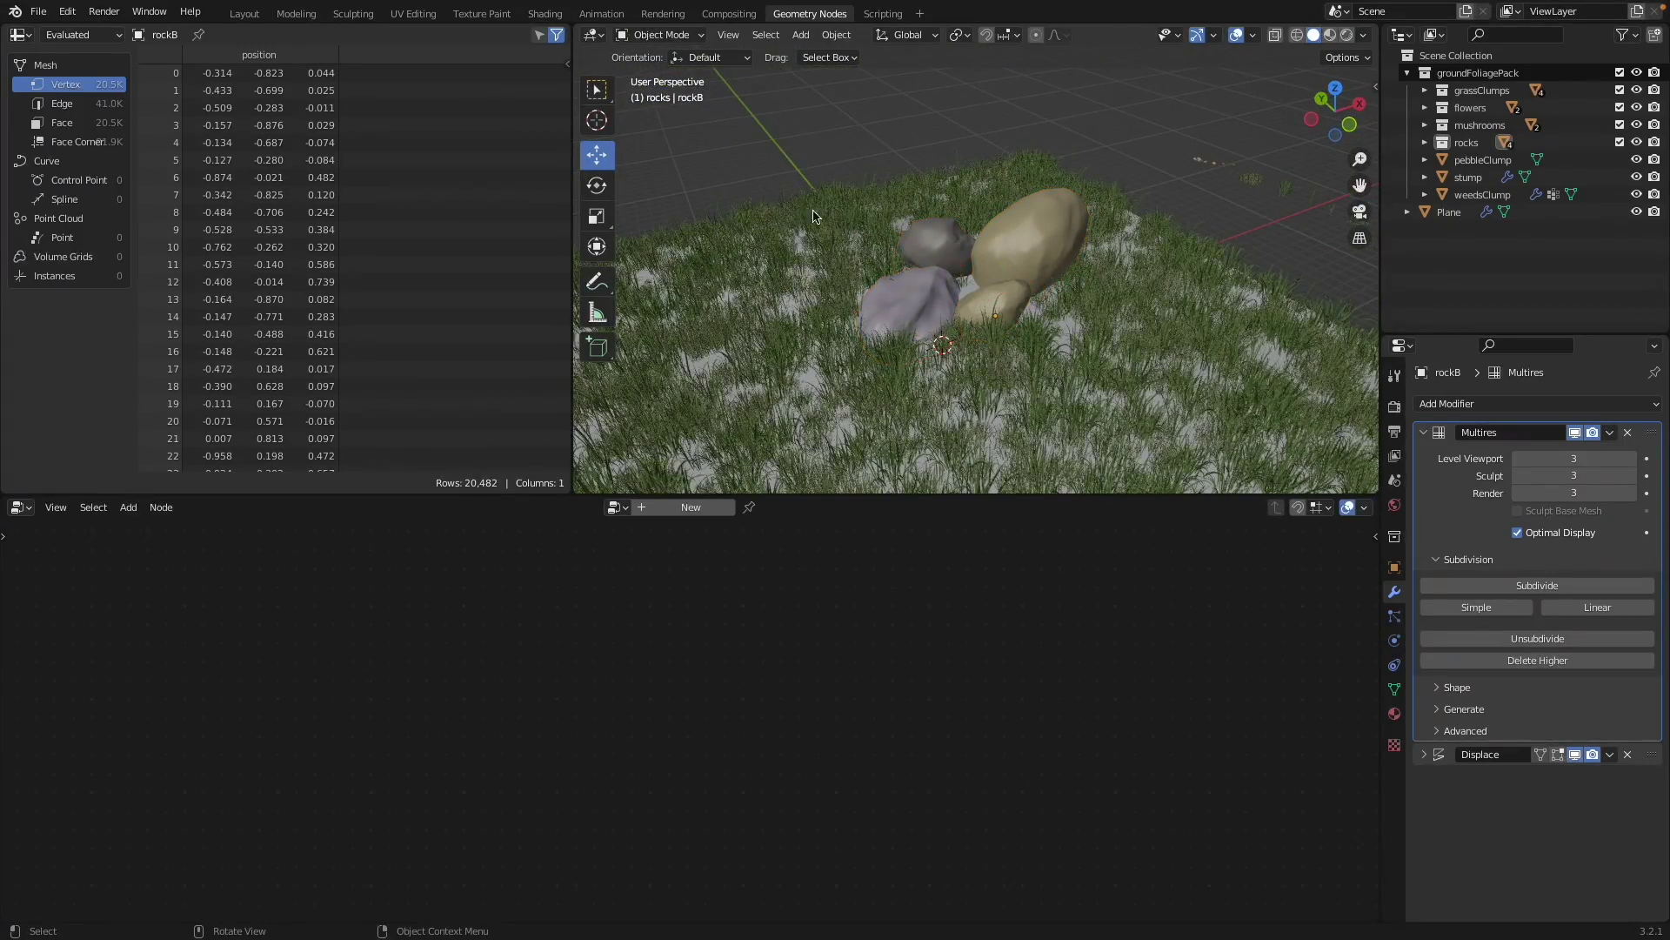
pyautogui.moveTo(816, 217); pyautogui.dragTo(1128, 300, button='middle')
pyautogui.scroll(3, 1131, 209)
pyautogui.moveTo(1127, 300); pyautogui.dragTo(1117, 189, button='middle')
pyautogui.scroll(3, 1125, 261)
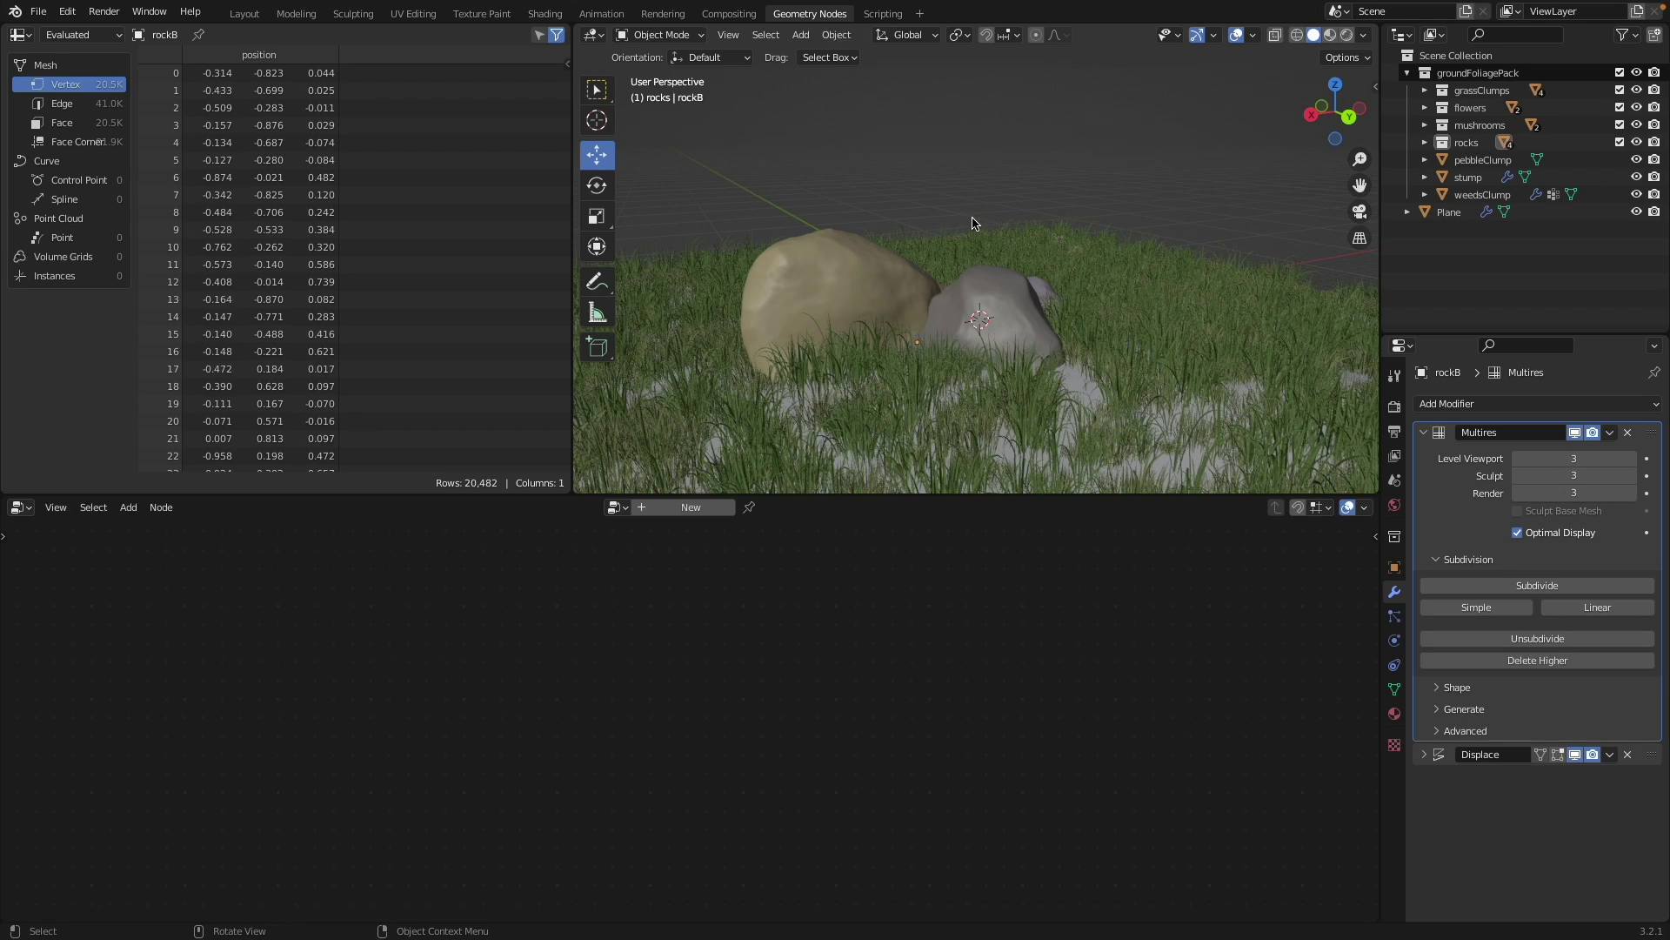
pyautogui.moveTo(1101, 244); pyautogui.dragTo(939, 309, button='middle')
# - Select the grassy plane to show its geometry nodes, bring the rocks Collection Info into view, and deselect the plane
pyautogui.click(880, 260)
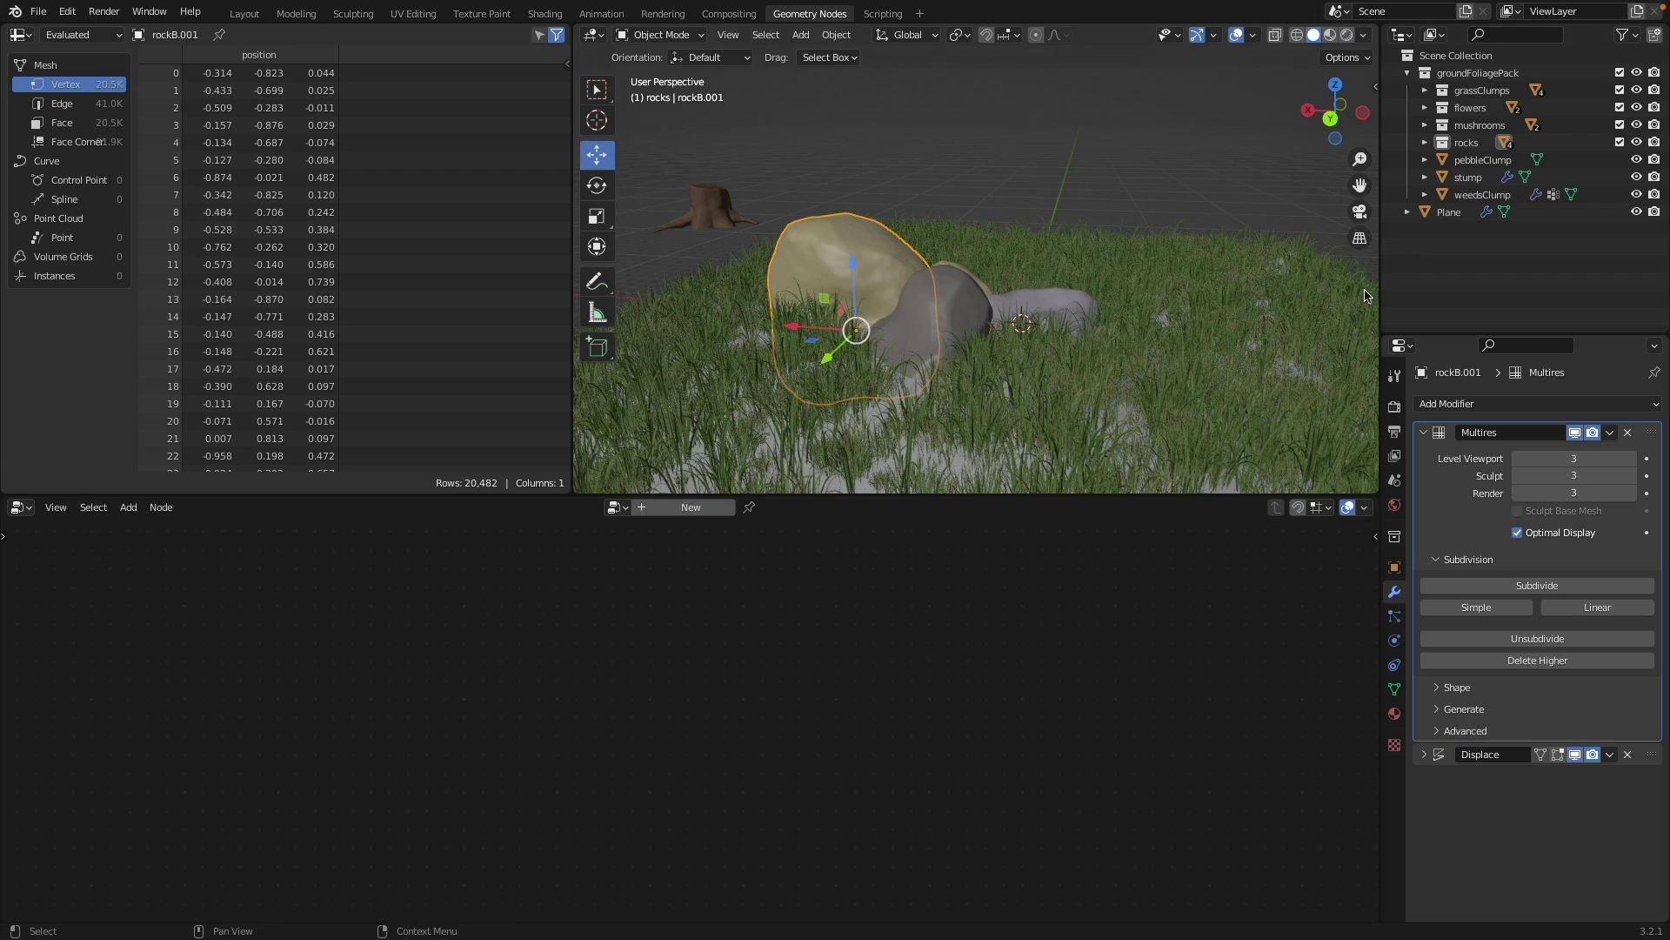
pyautogui.click(1068, 418)
pyautogui.scroll(-1, 91, 658)
pyautogui.moveTo(92, 658); pyautogui.dragTo(392, 646, button='middle')
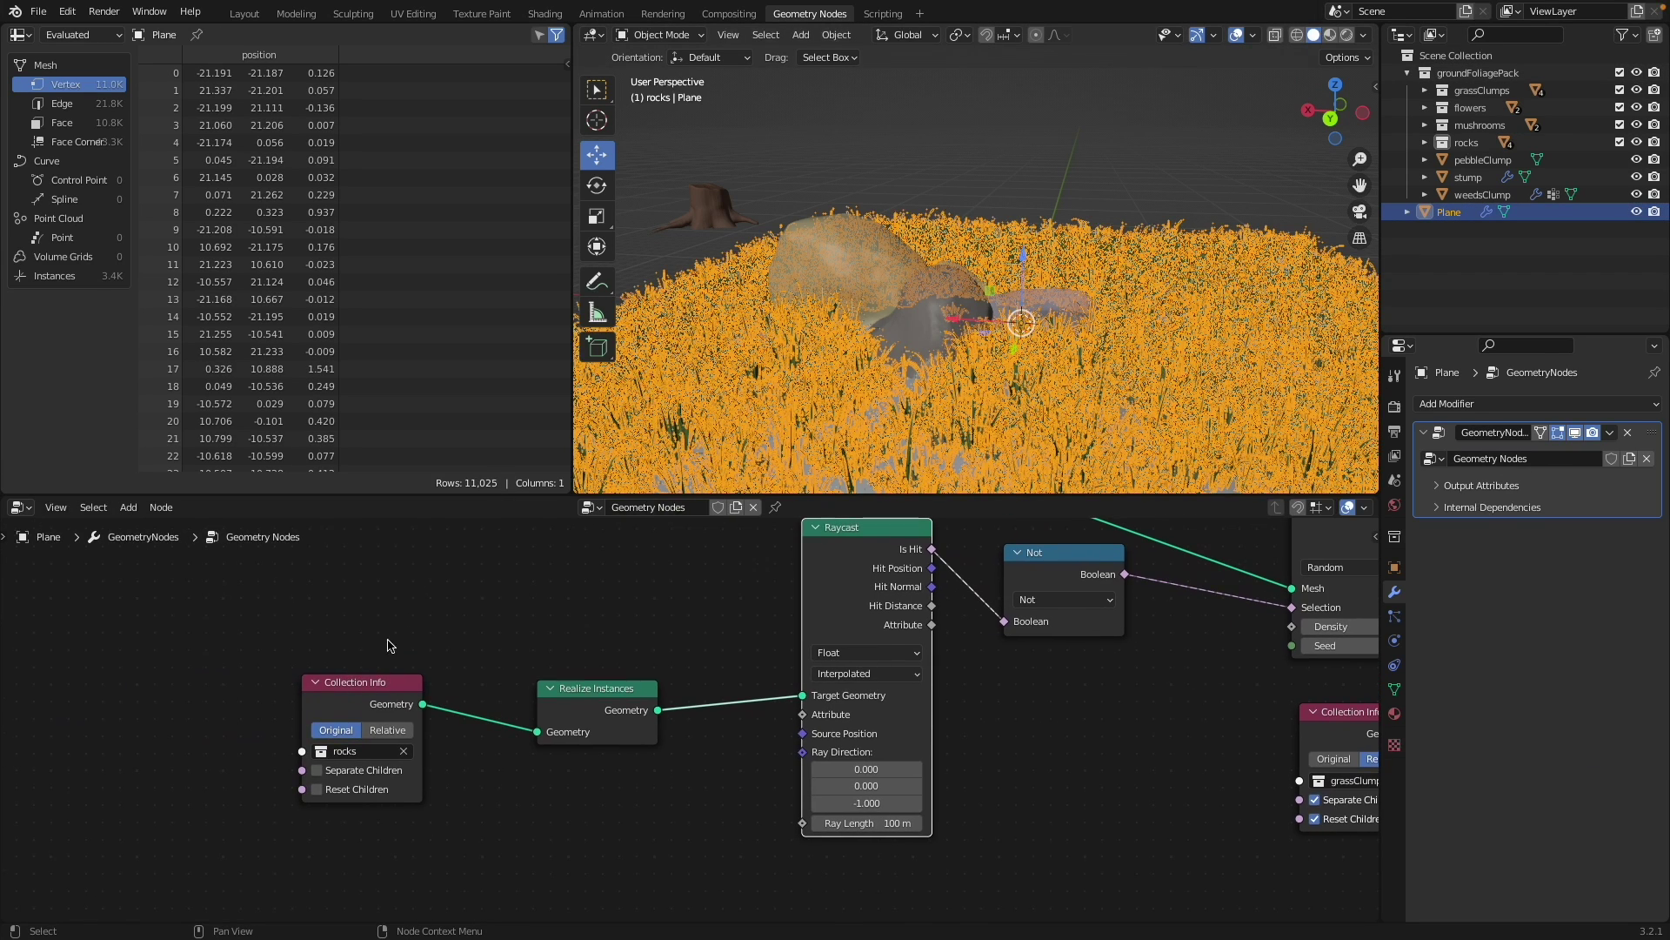
pyautogui.click(1194, 175)
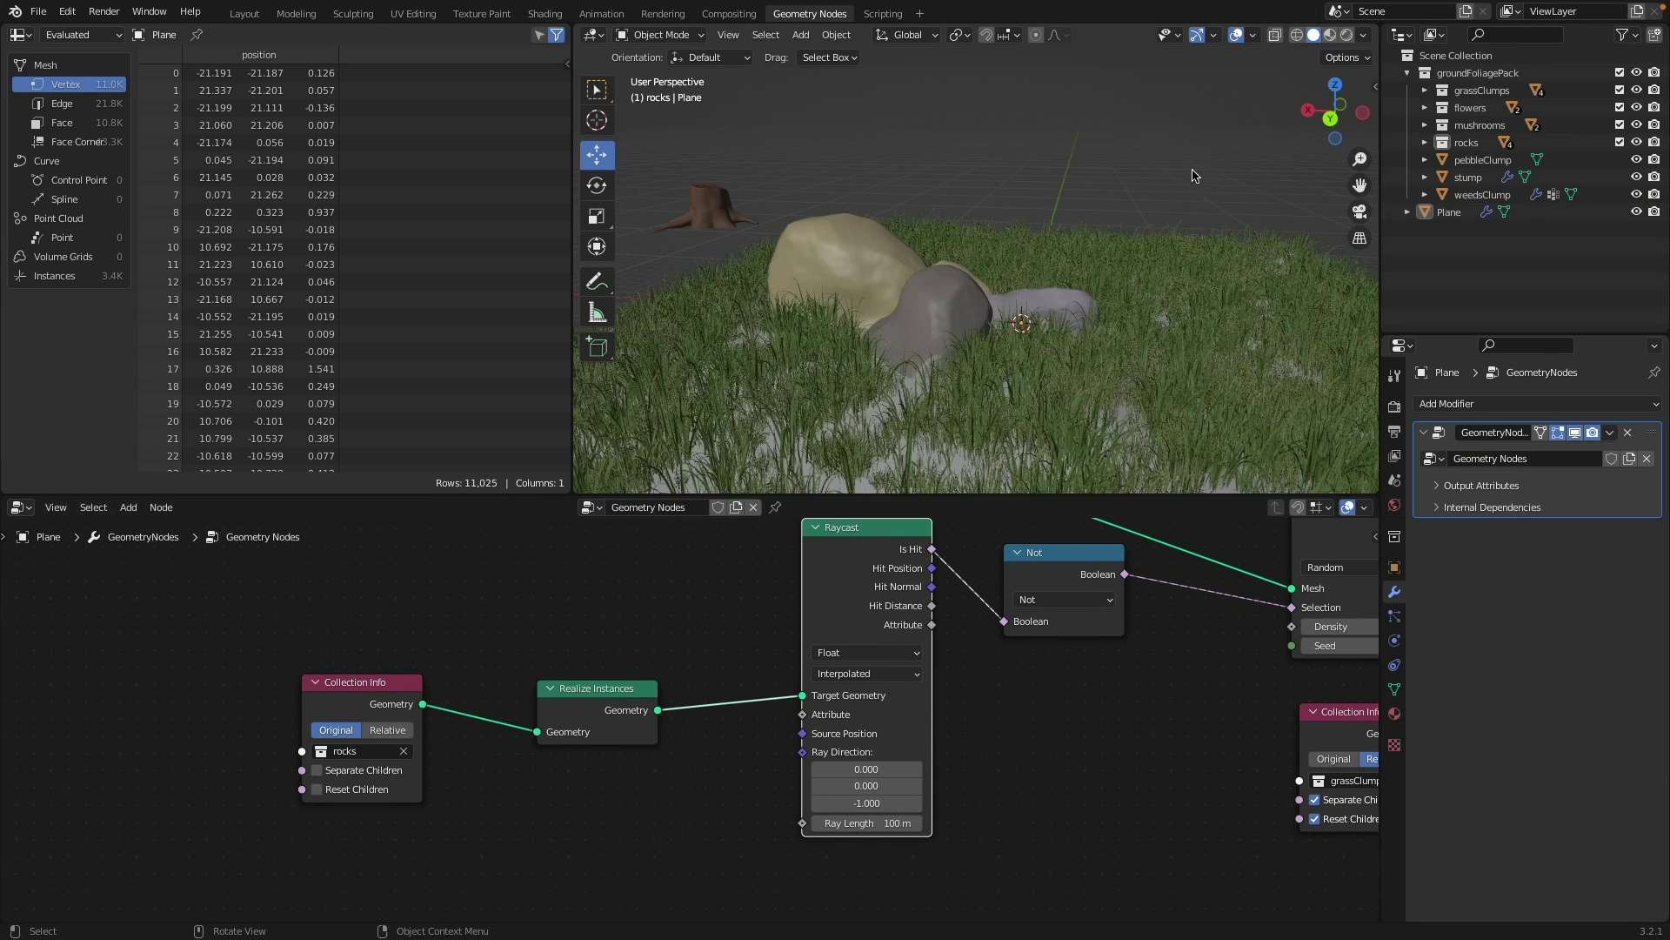
# - Review the wider node tree together with the grass surrounding the rocks
pyautogui.moveTo(1074, 170); pyautogui.dragTo(1055, 176, button='middle')
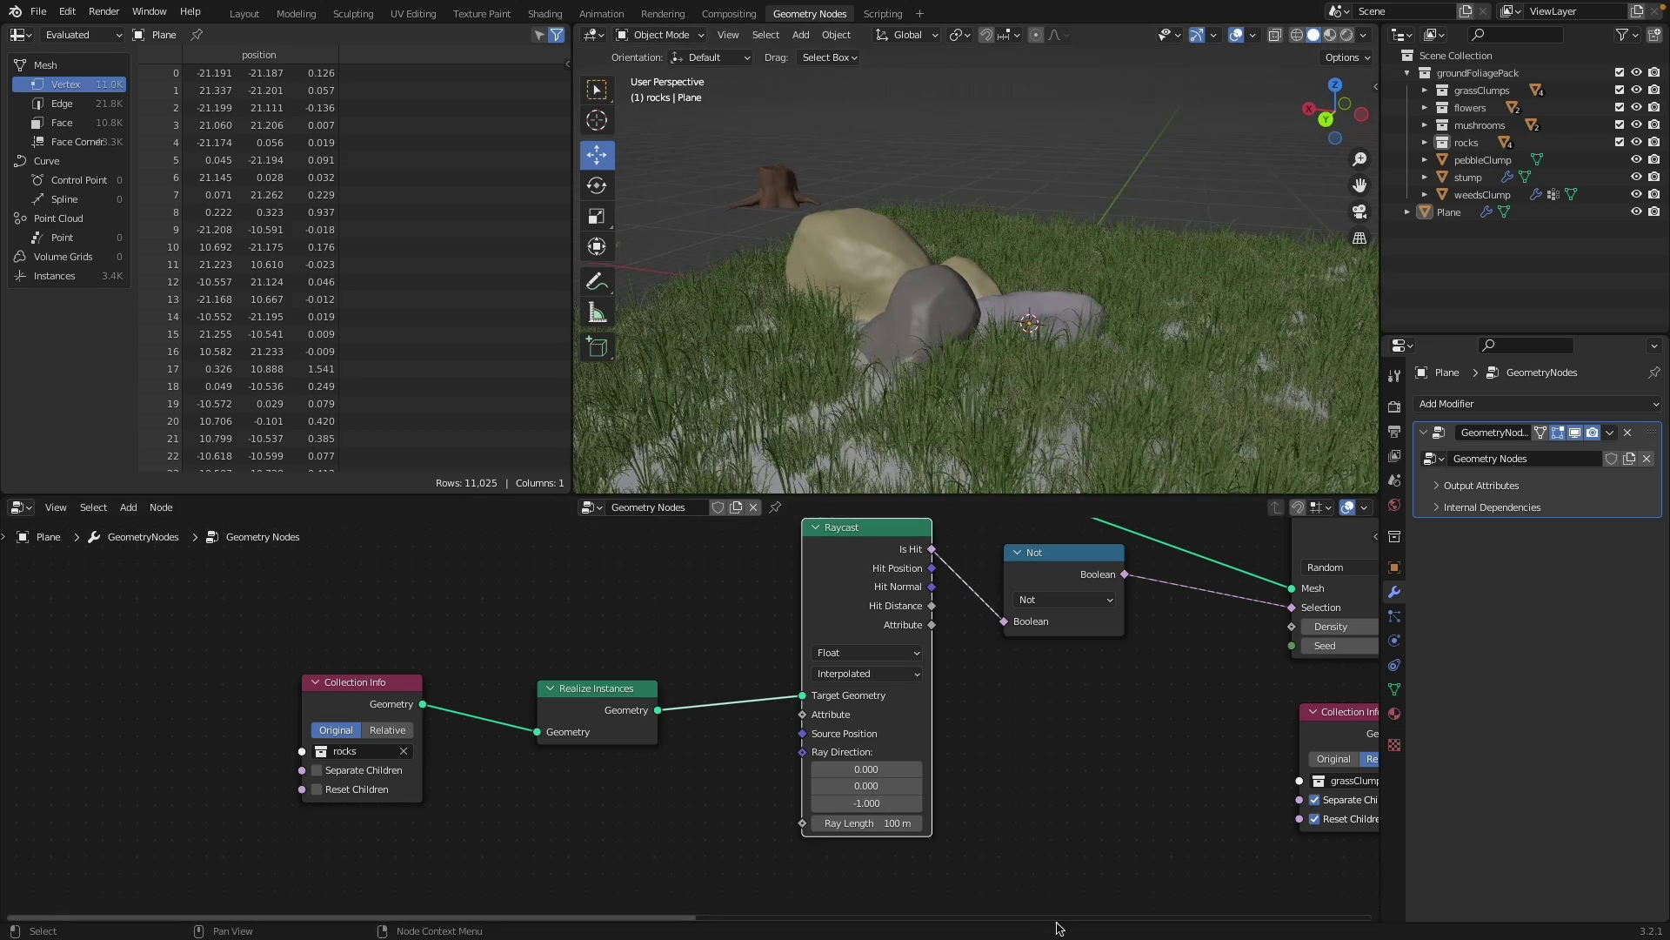
pyautogui.scroll(-1, 1092, 793)
pyautogui.moveTo(1092, 794); pyautogui.dragTo(796, 809, button='middle')
pyautogui.moveTo(1176, 322); pyautogui.dragTo(1057, 261, button='middle')
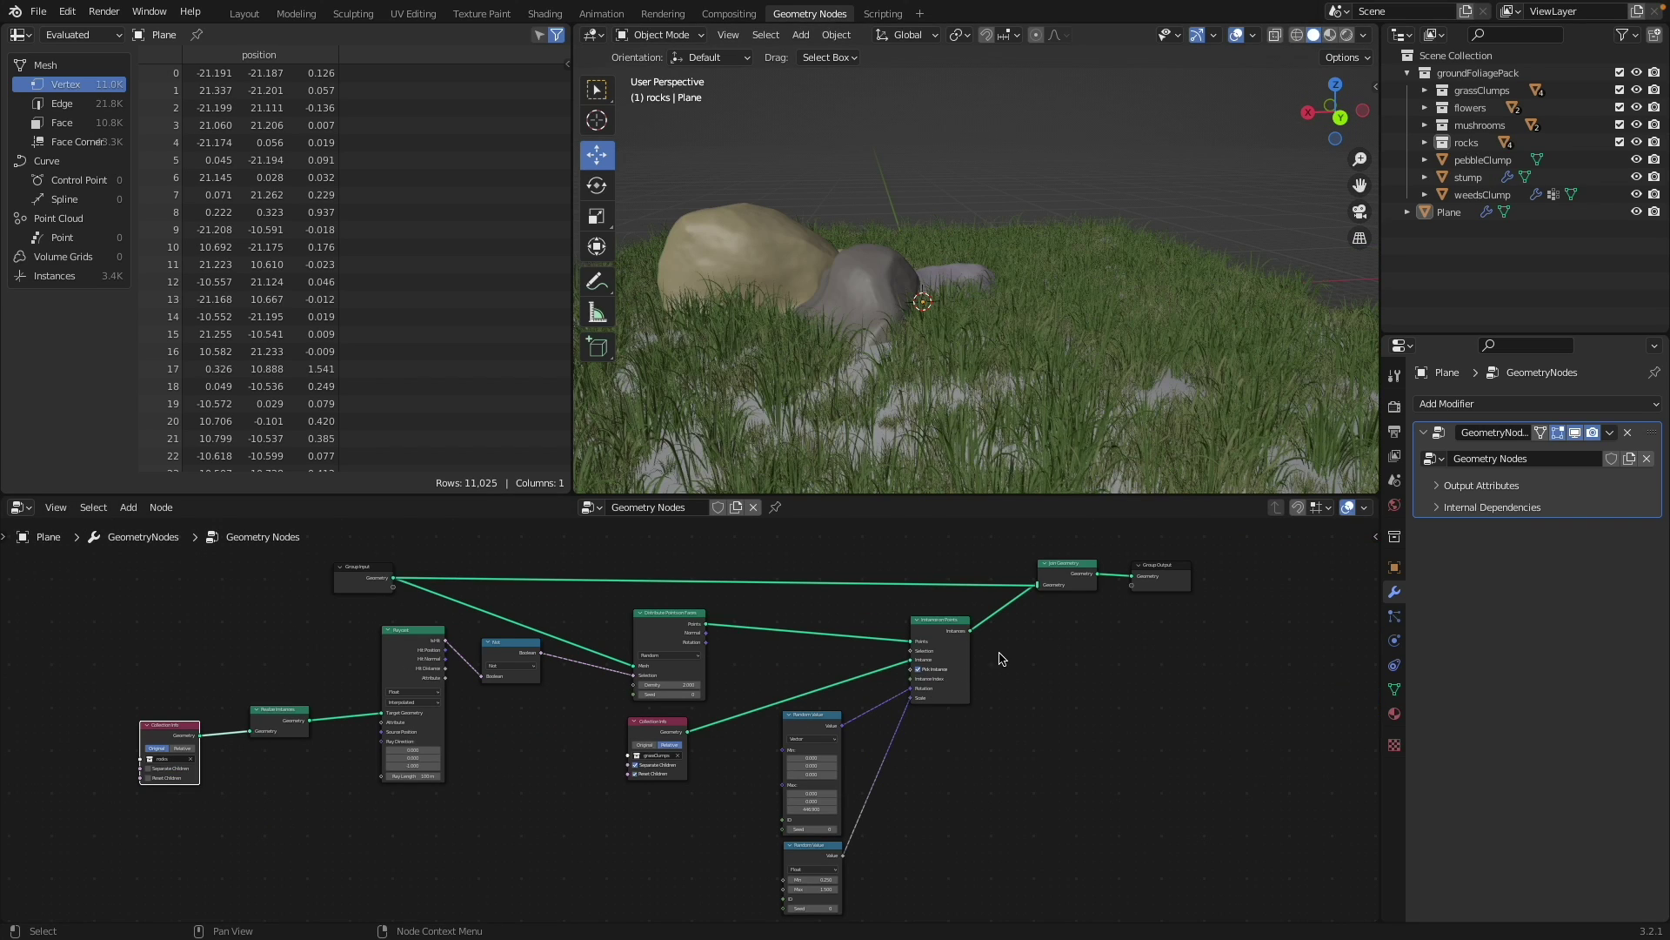
pyautogui.scroll(2, 1002, 659)
pyautogui.scroll(2, 787, 786)
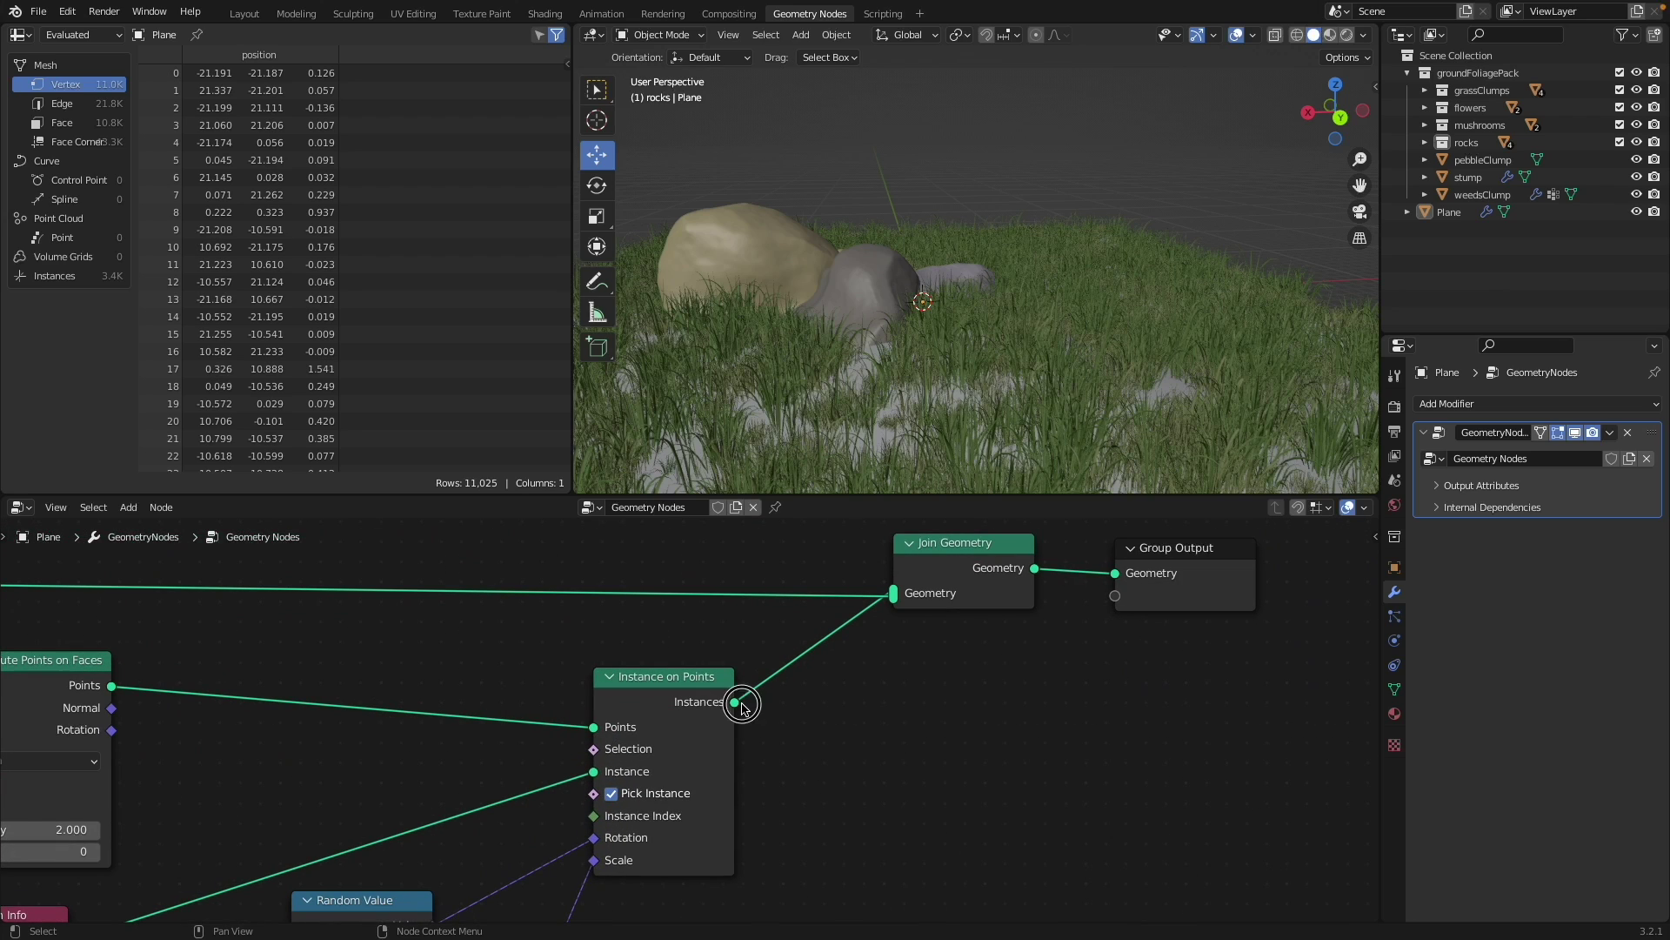
pyautogui.moveTo(742, 706); pyautogui.dragTo(923, 734)
pyautogui.press('Escape')
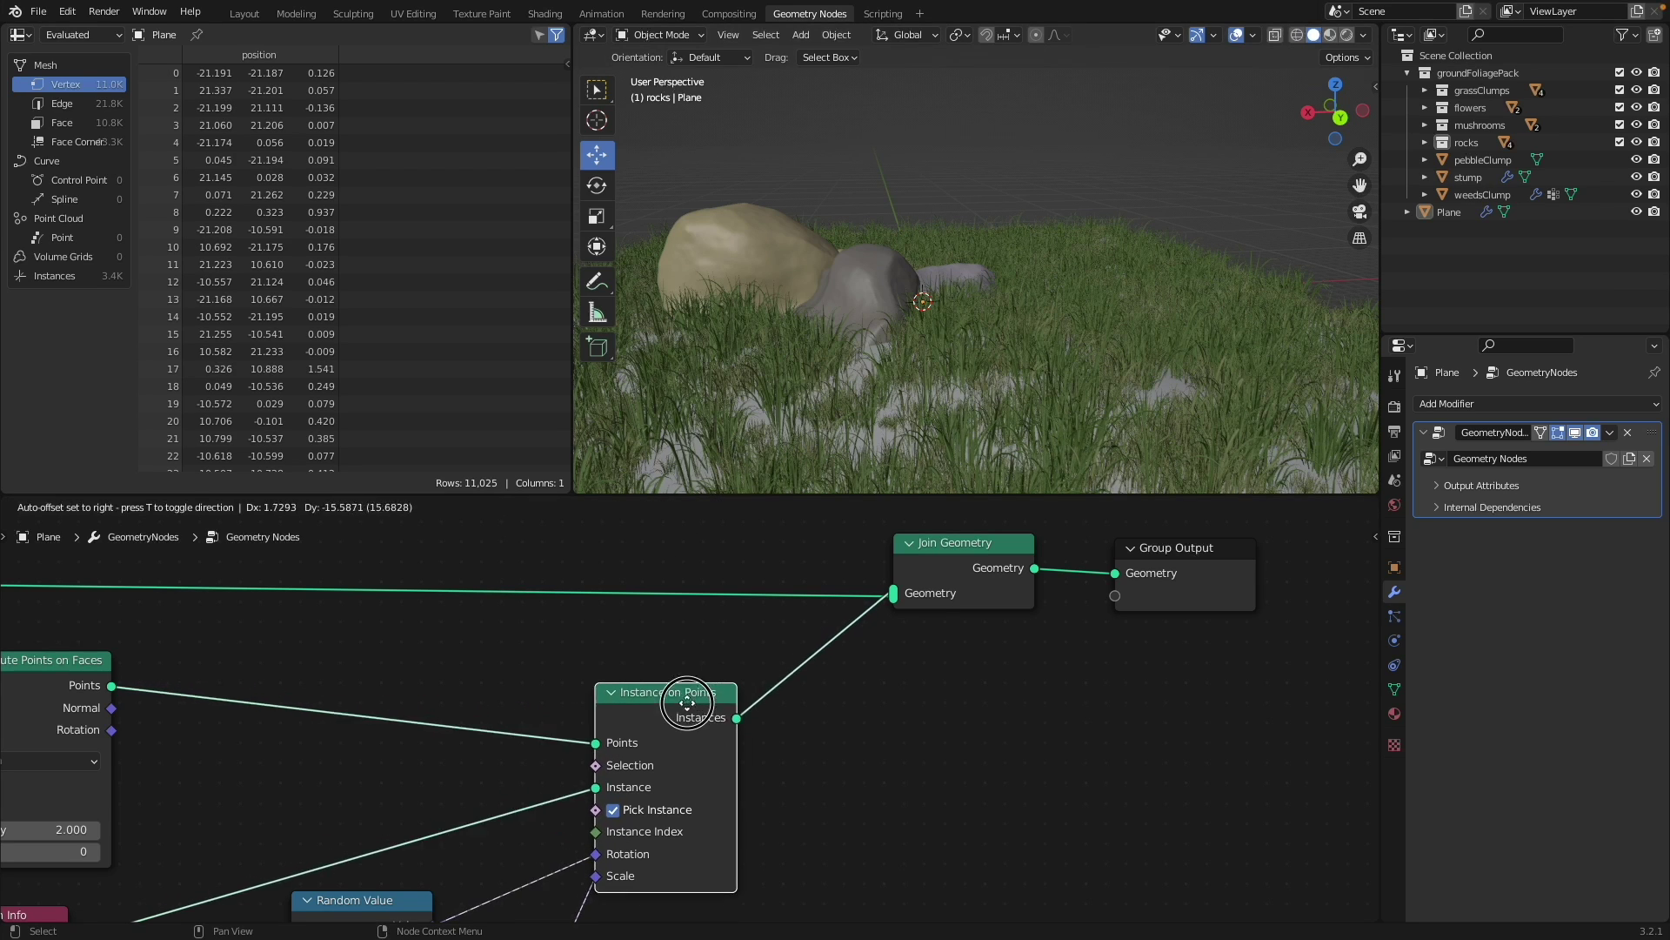
# - Set the density of the Distribute Points on Faces node to 12 for thicker grass across the plane
pyautogui.scroll(-2, 679, 696)
pyautogui.scroll(4, 369, 769)
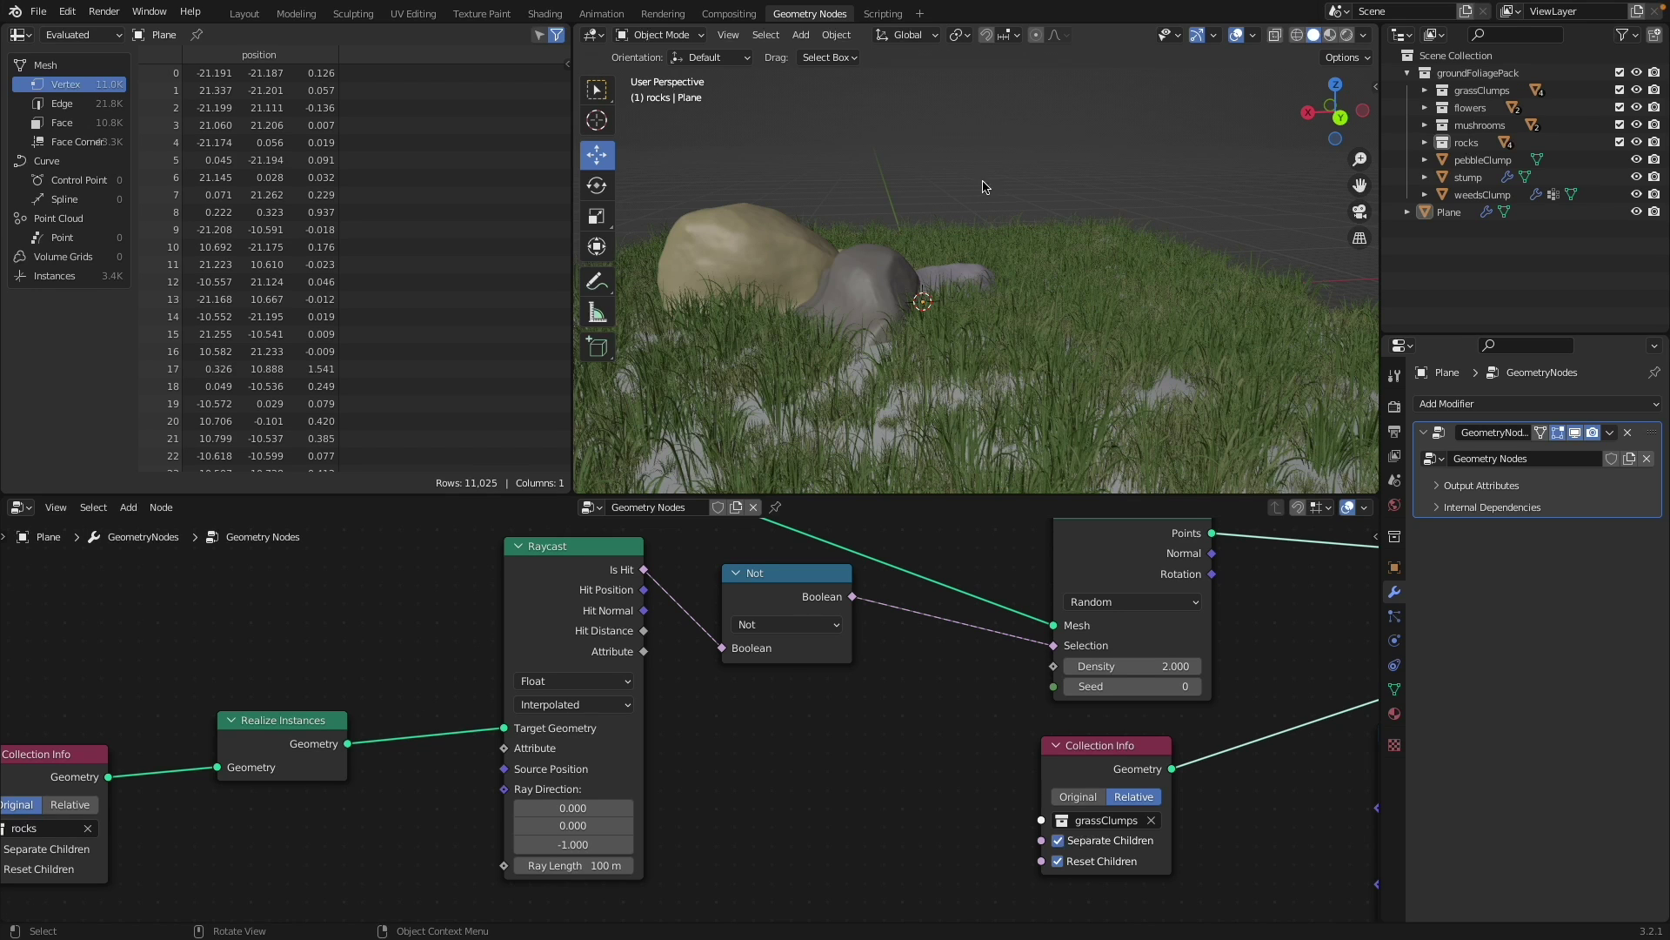
pyautogui.scroll(-3, 973, 233)
pyautogui.moveTo(1003, 236); pyautogui.dragTo(998, 247, button='middle')
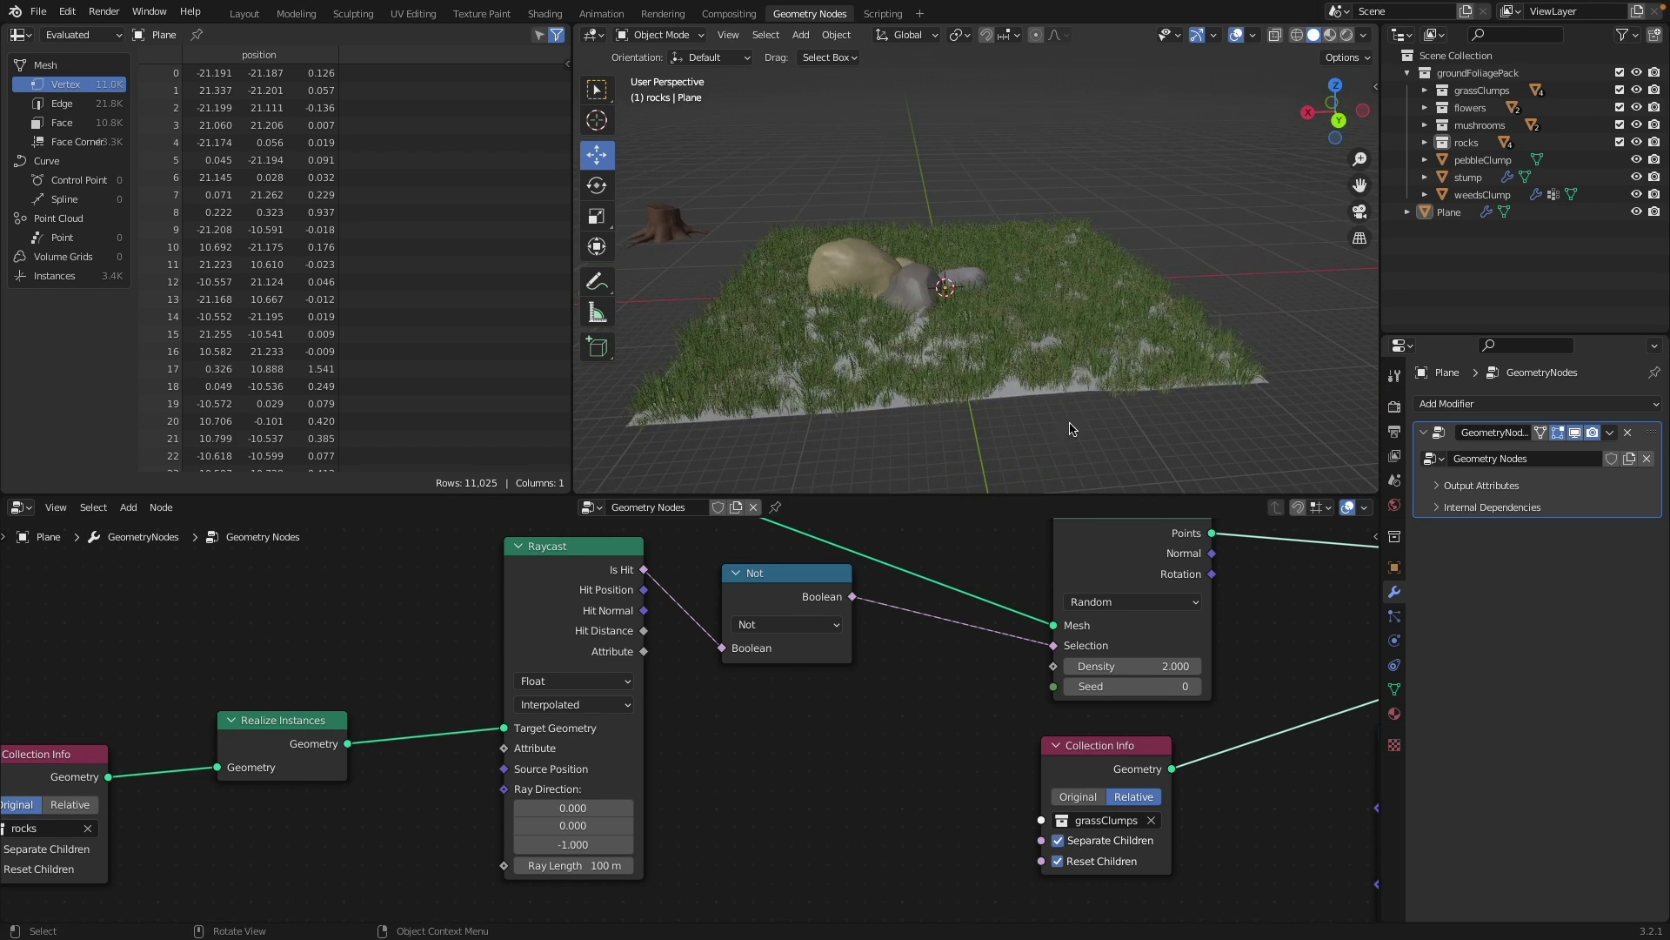
pyautogui.moveTo(929, 374); pyautogui.dragTo(939, 409, button='middle')
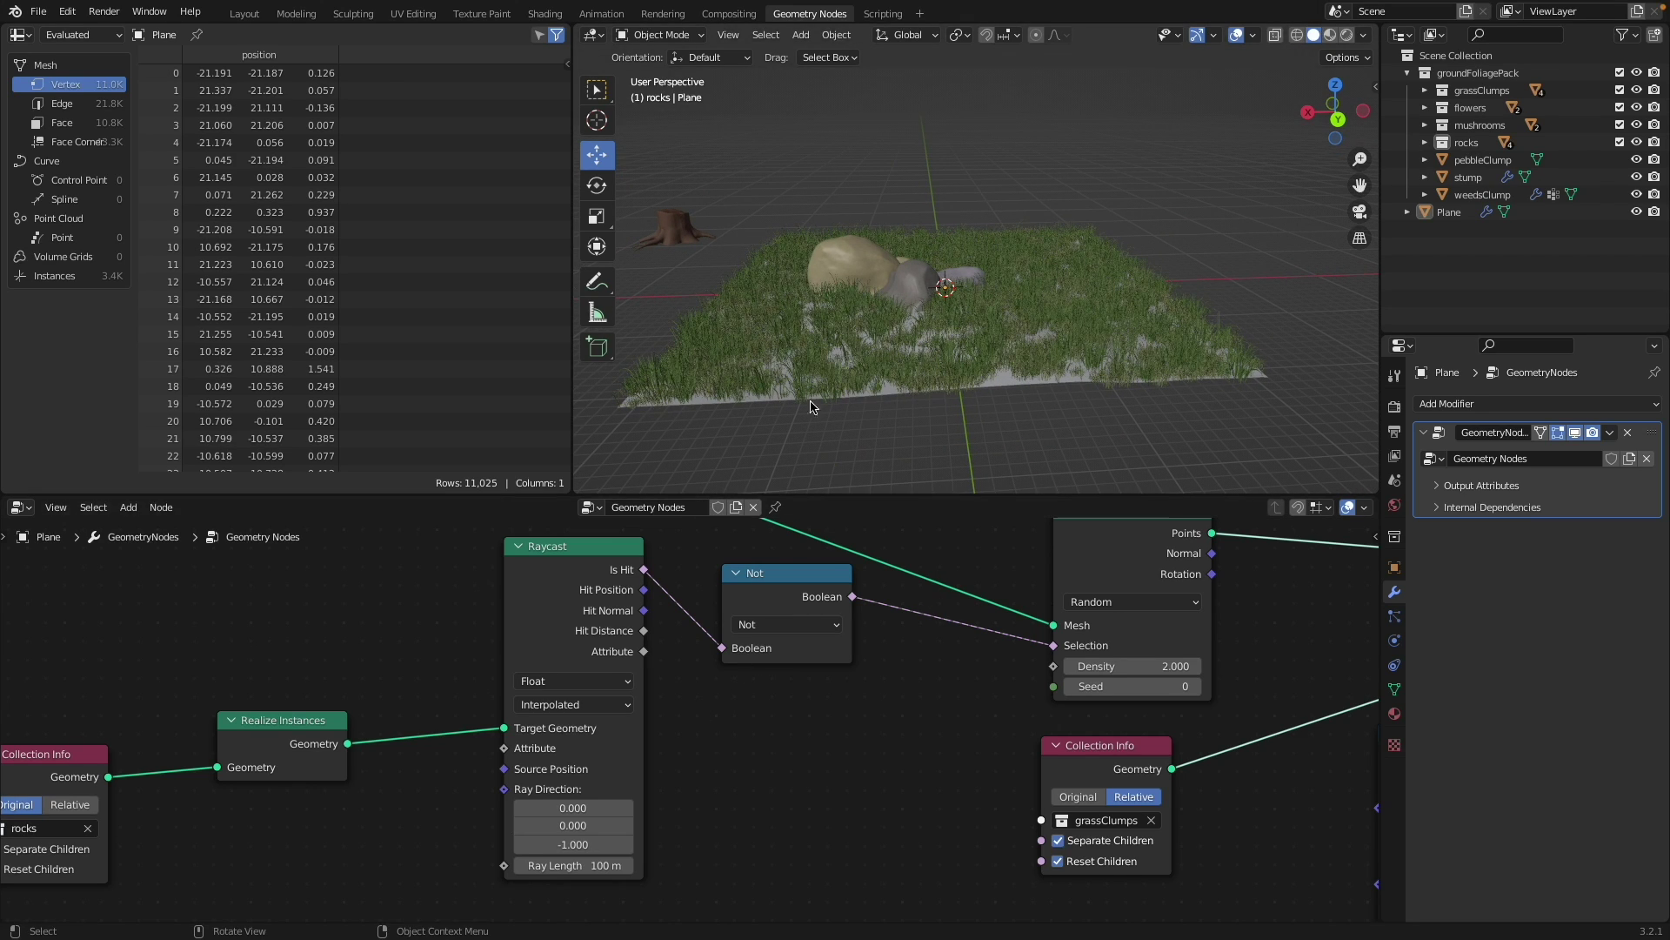
pyautogui.scroll(3, 868, 399)
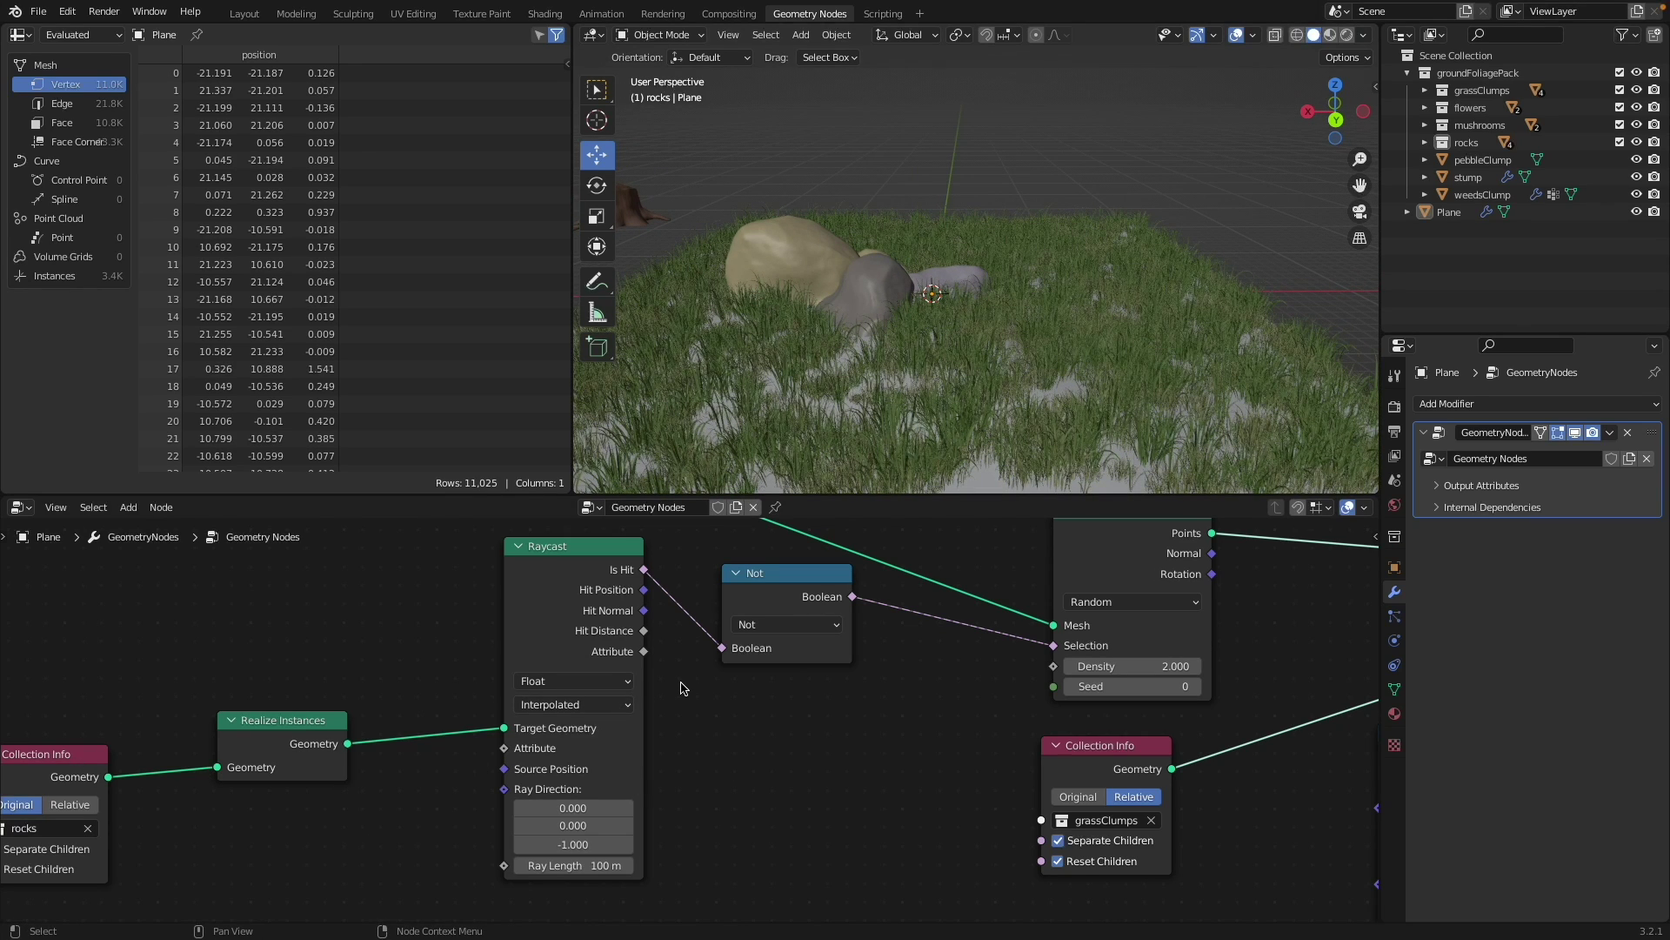
pyautogui.scroll(-2, 682, 688)
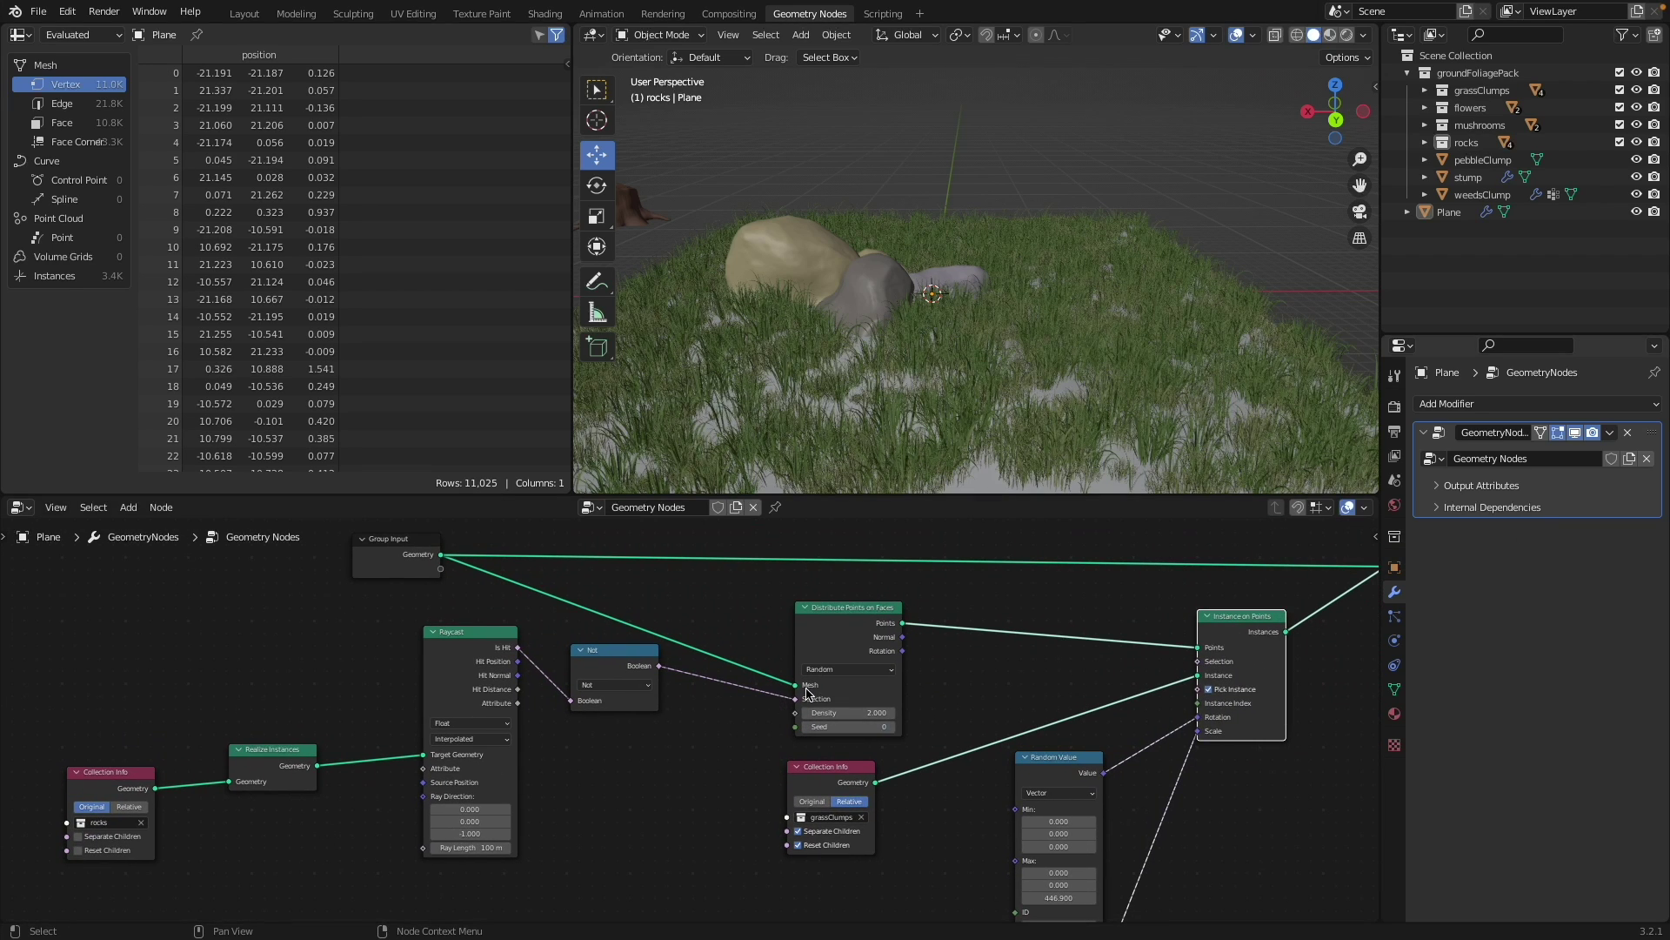
pyautogui.click(873, 711)
pyautogui.write('12')
pyautogui.press('Return')
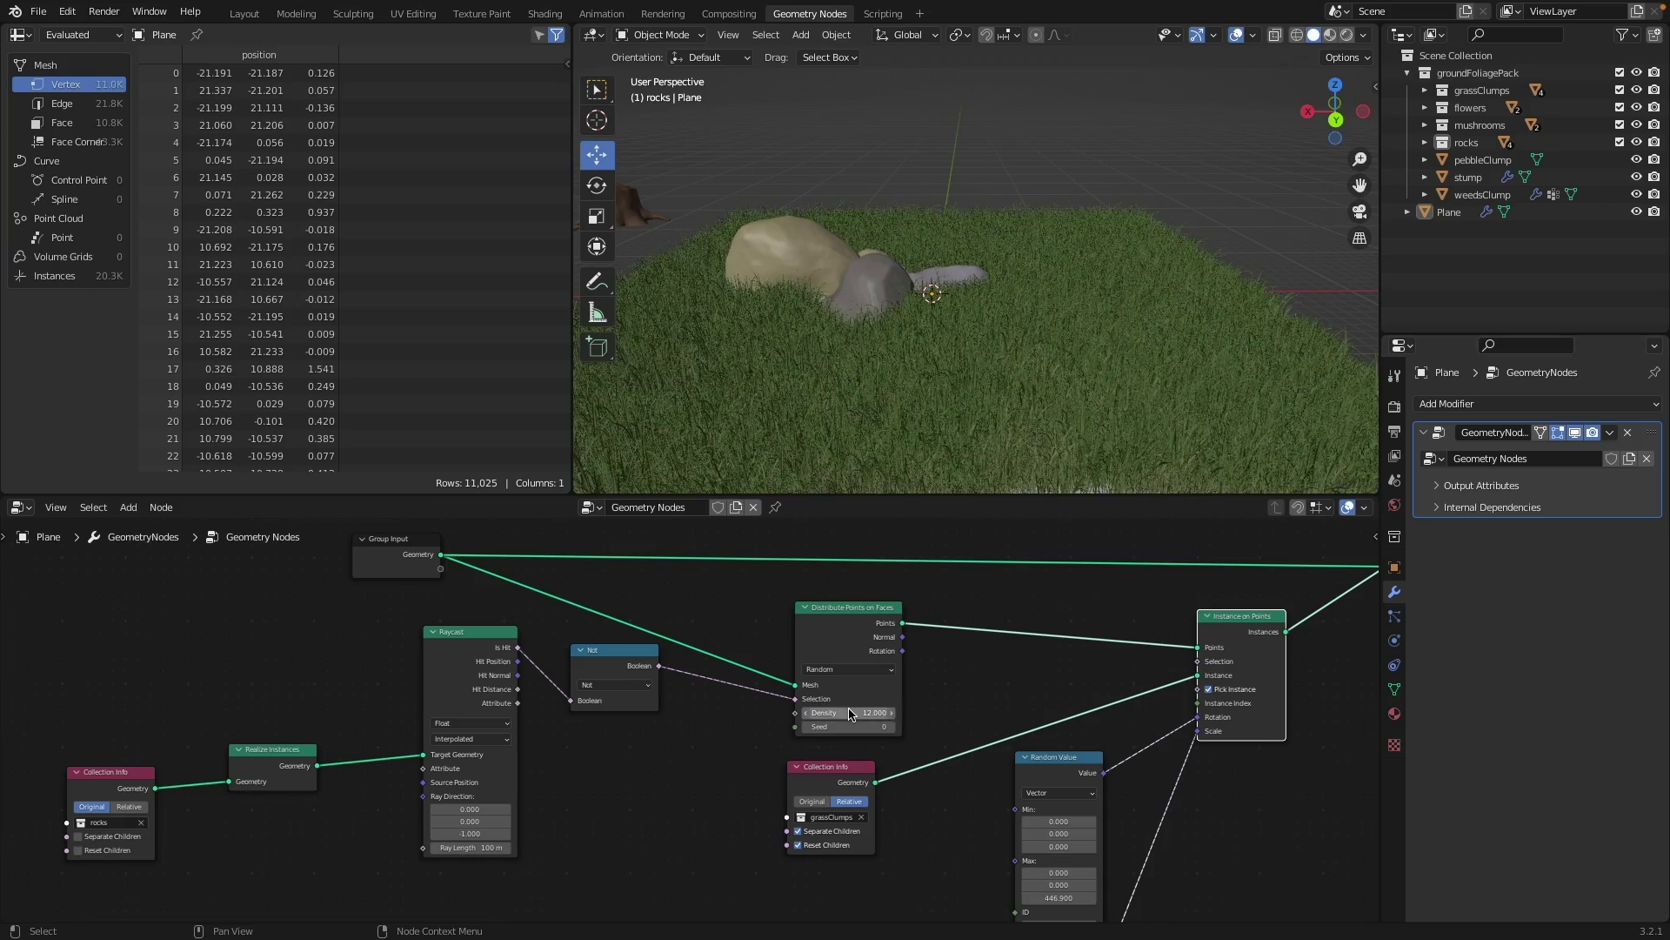
# - Rotate the small tan rock behind the others freely and scale it up to about 1.1 times, then deselect it
pyautogui.moveTo(971, 337); pyautogui.dragTo(890, 239, button='middle')
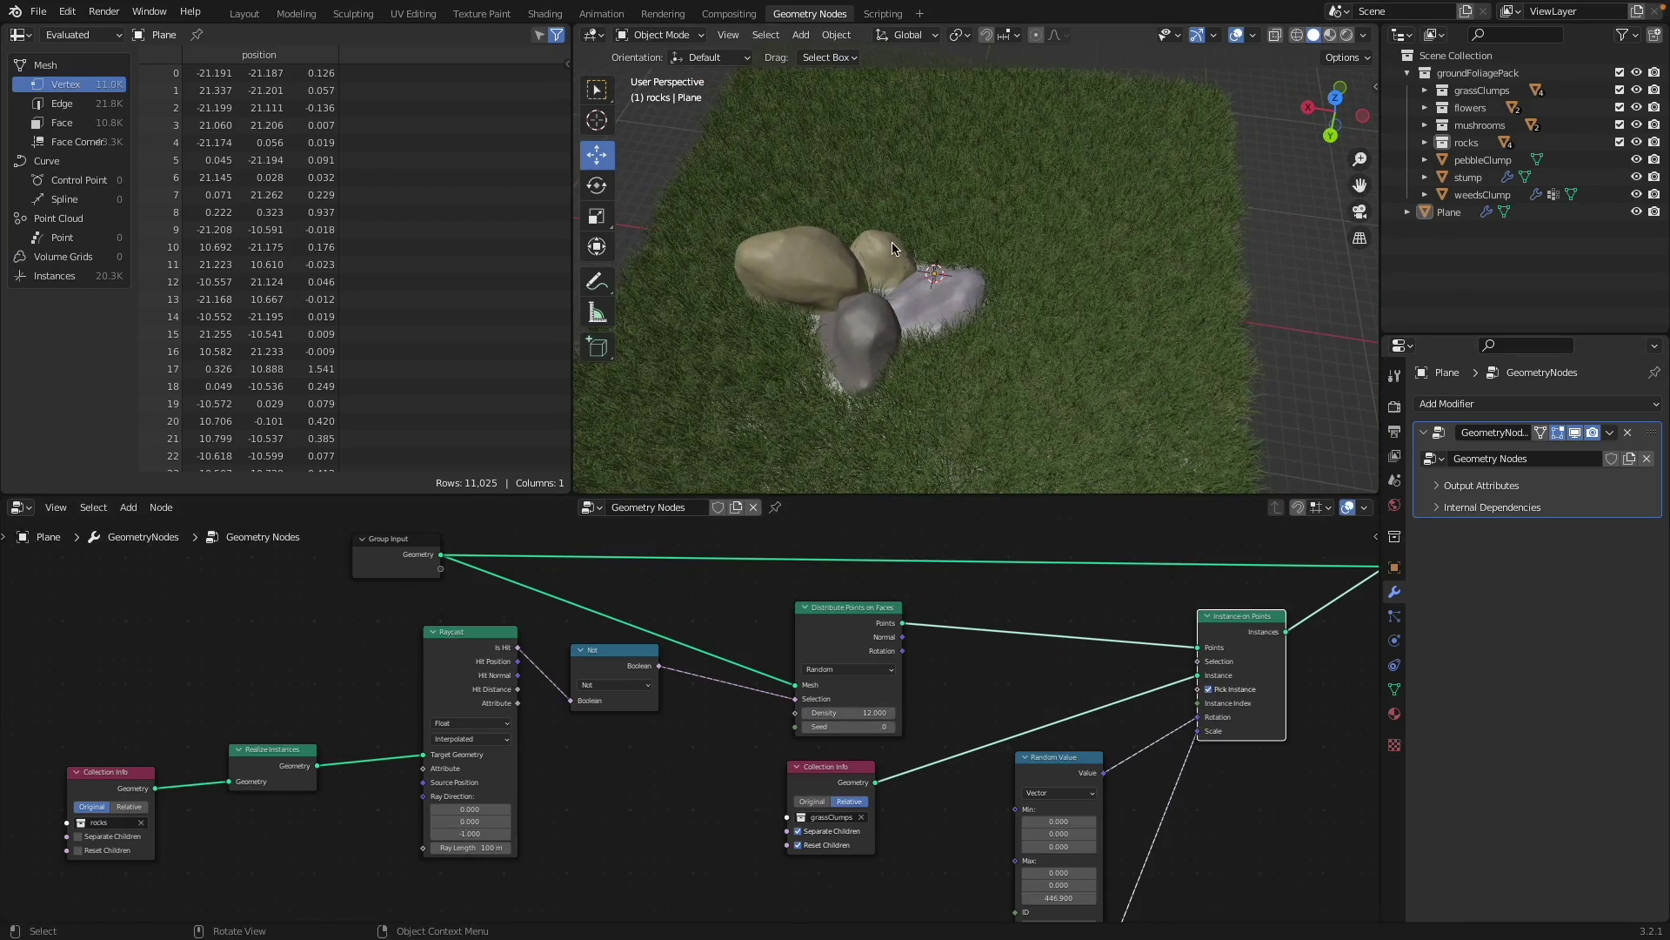
pyautogui.click(889, 250)
pyautogui.press('r')
pyautogui.press('r')
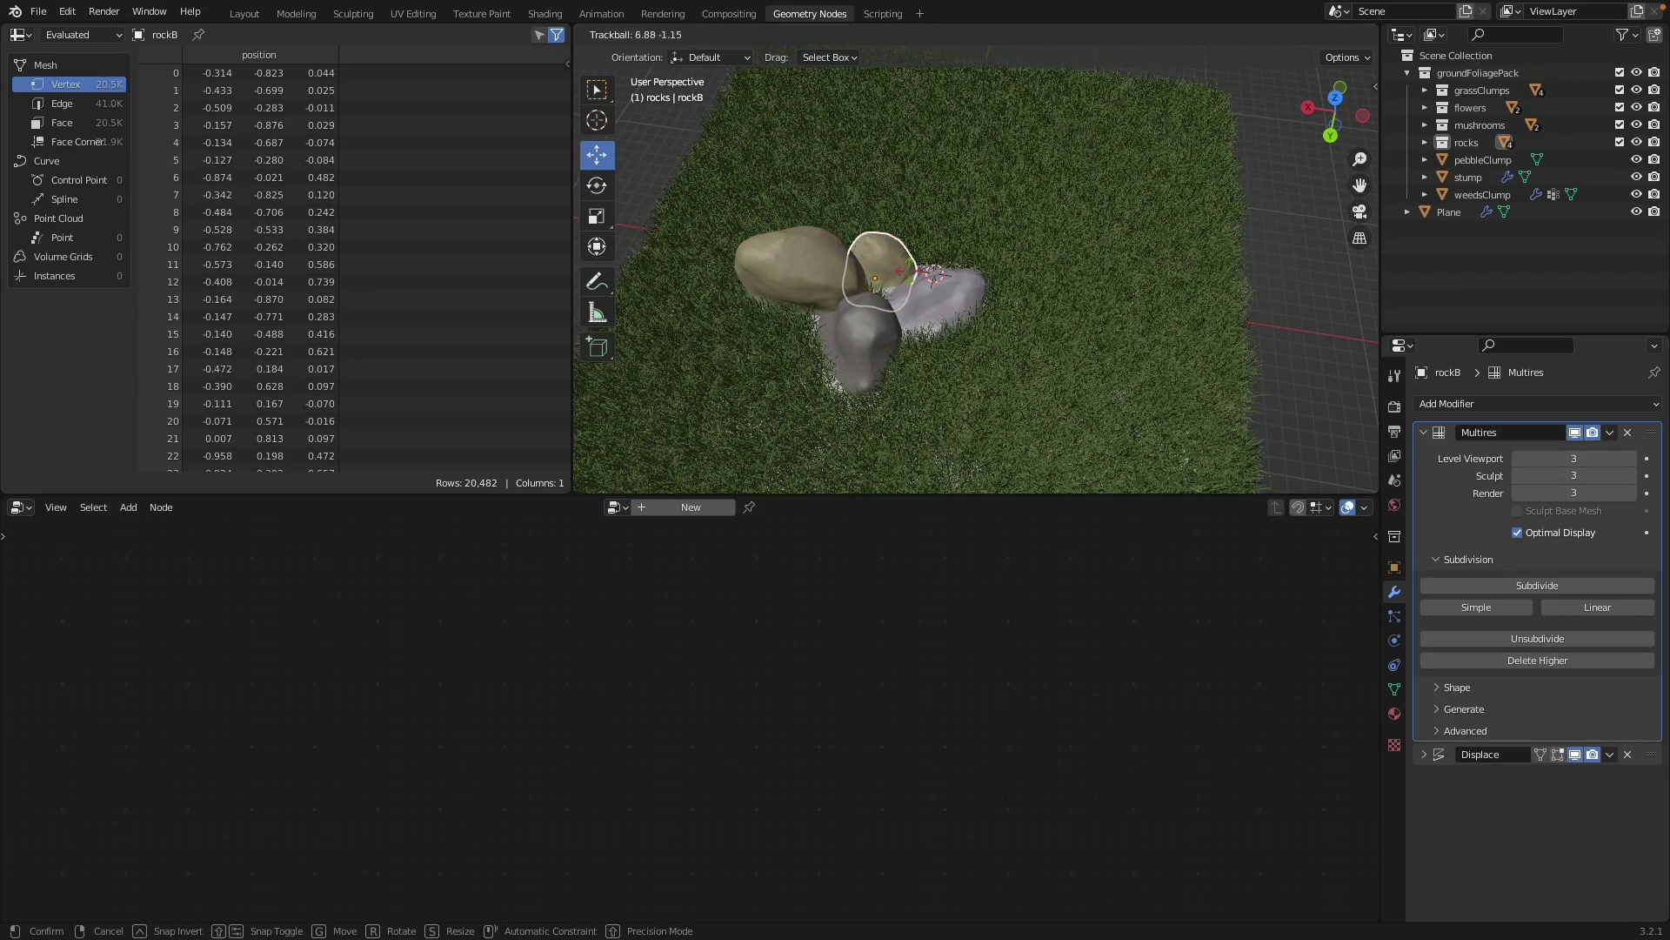
pyautogui.click(923, 272)
pyautogui.press('s')
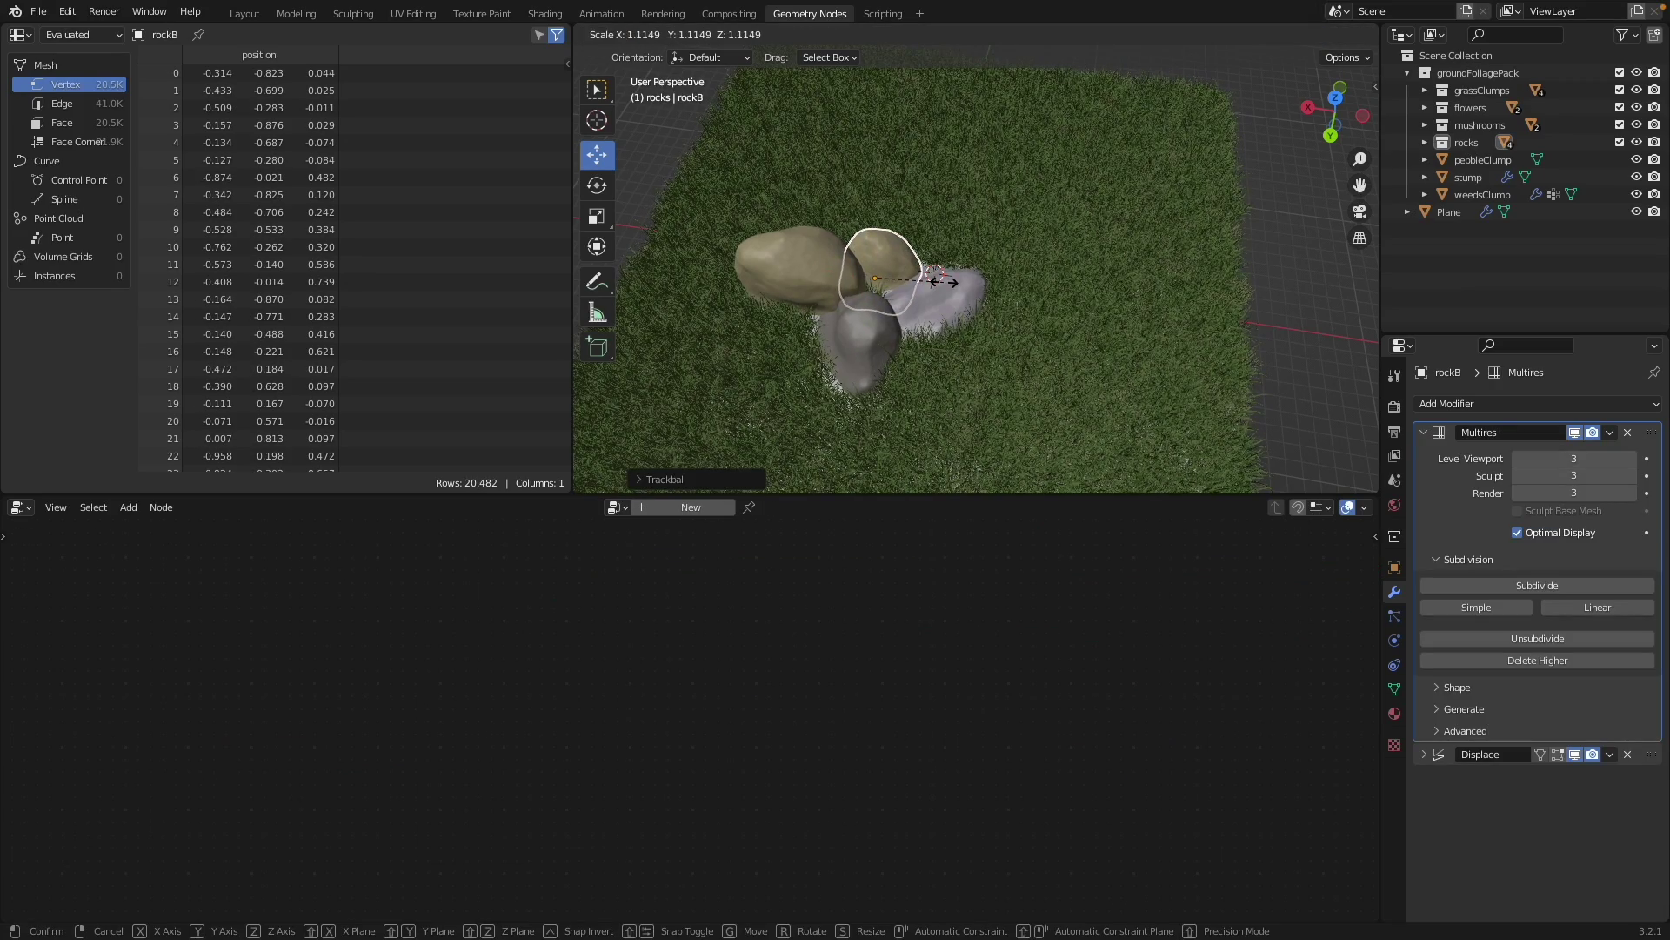
pyautogui.click(946, 281)
pyautogui.click(1291, 285)
# - Inspect the rocks in the dense grass from a low angle and select the plane to review its whole node tree
pyautogui.moveTo(956, 375); pyautogui.dragTo(1098, 318, button='middle')
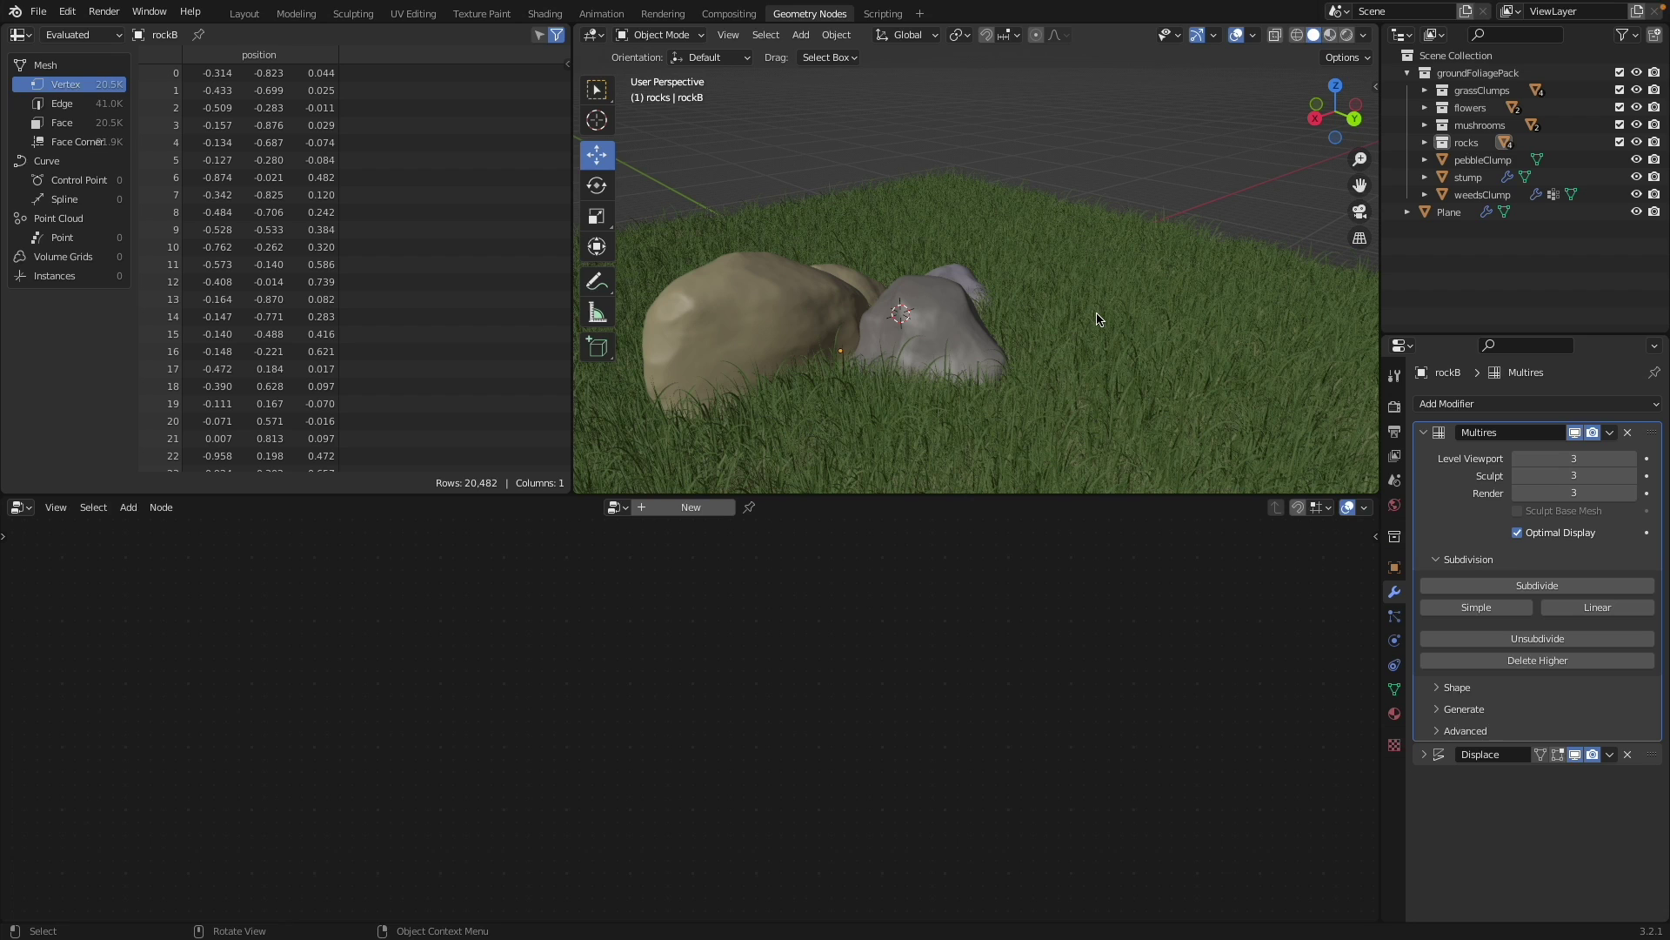
pyautogui.click(1097, 317)
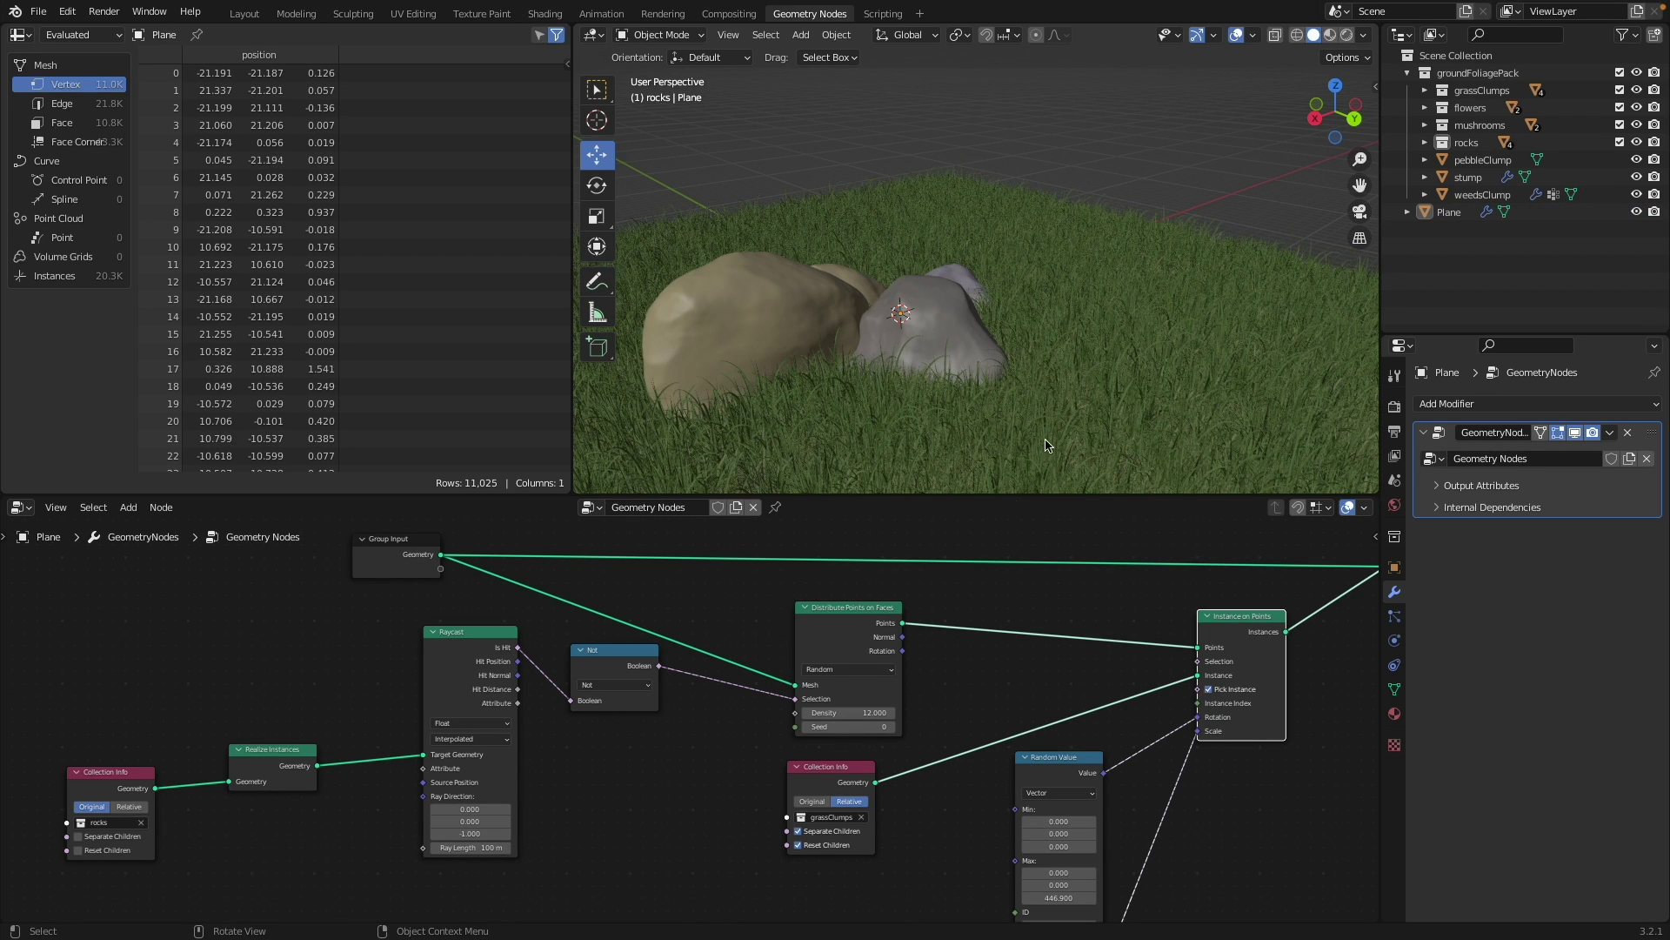
pyautogui.scroll(-4, 943, 675)
pyautogui.moveTo(968, 684); pyautogui.dragTo(824, 670, button='middle')
pyautogui.scroll(-2, 824, 667)
pyautogui.scroll(3, 825, 665)
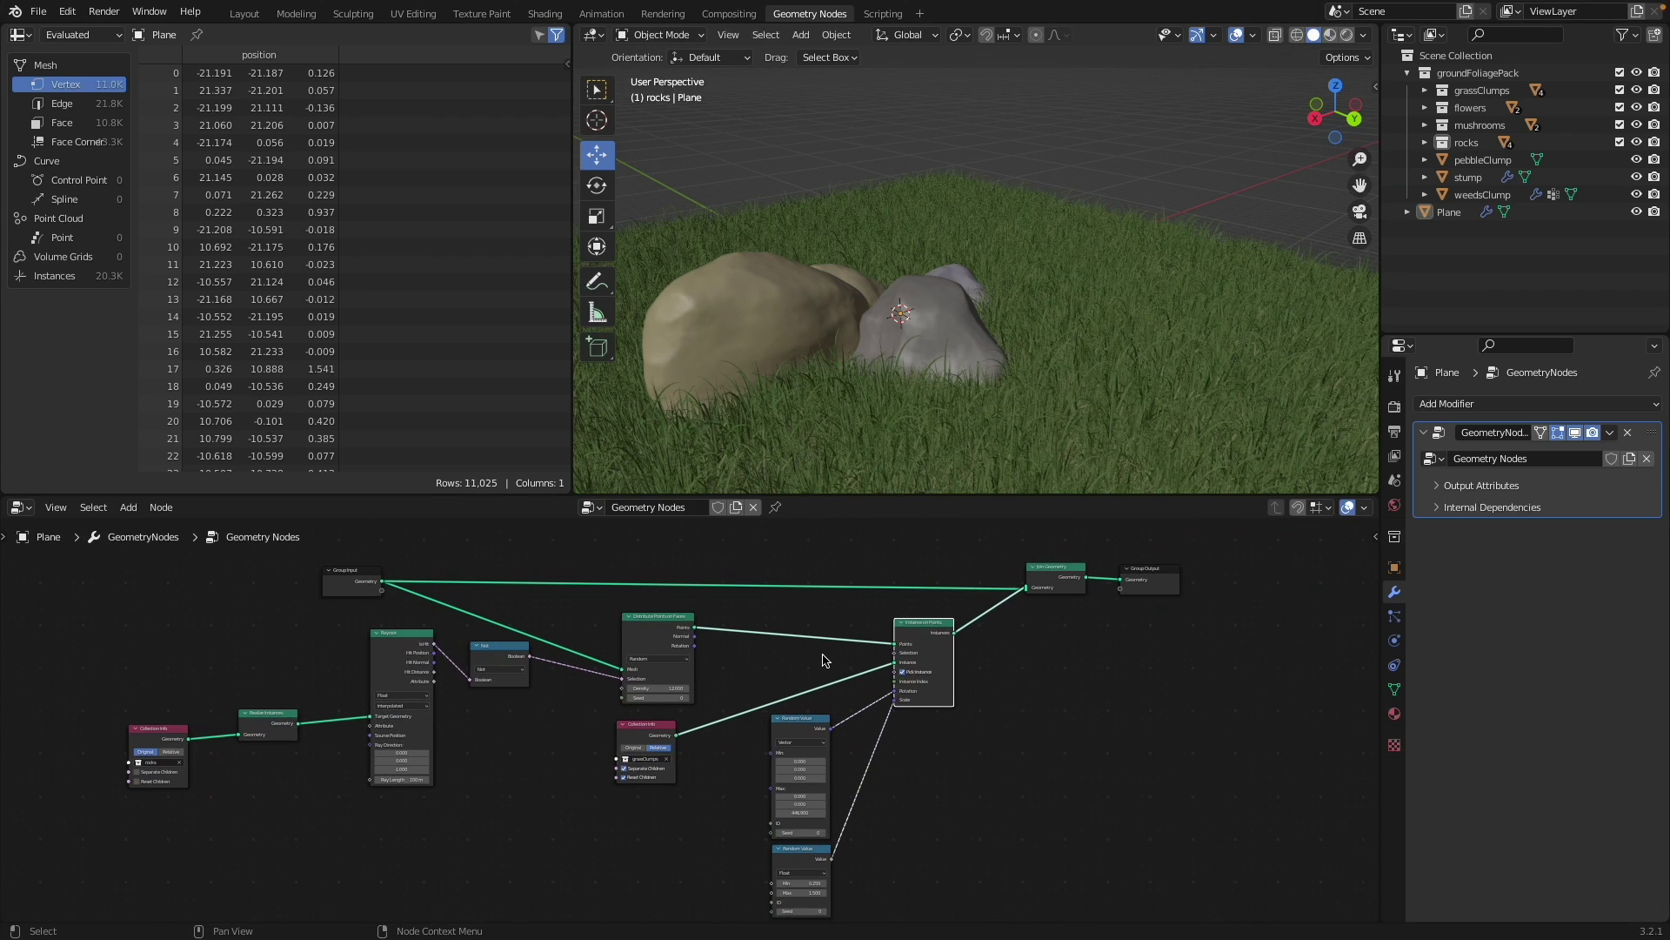